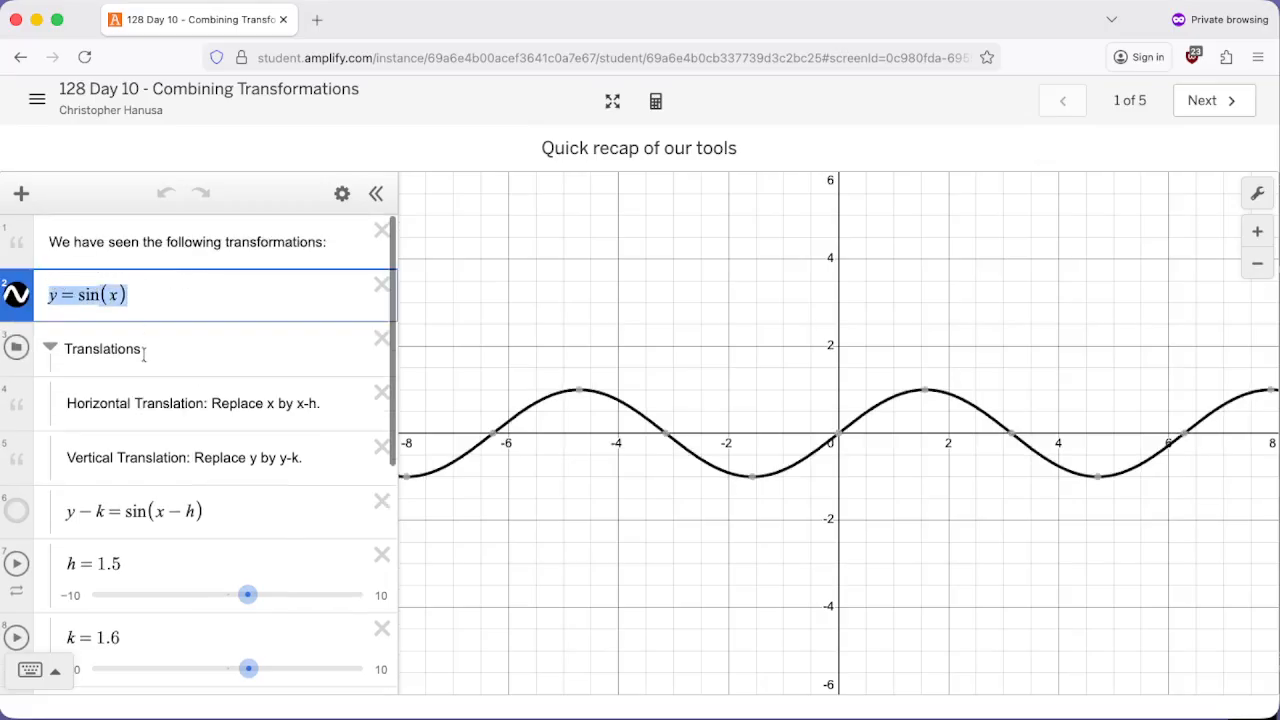
Step: Highlight the horizontal and vertical translation rules in the Translations folder
scroll(163, 343, "down", 1)
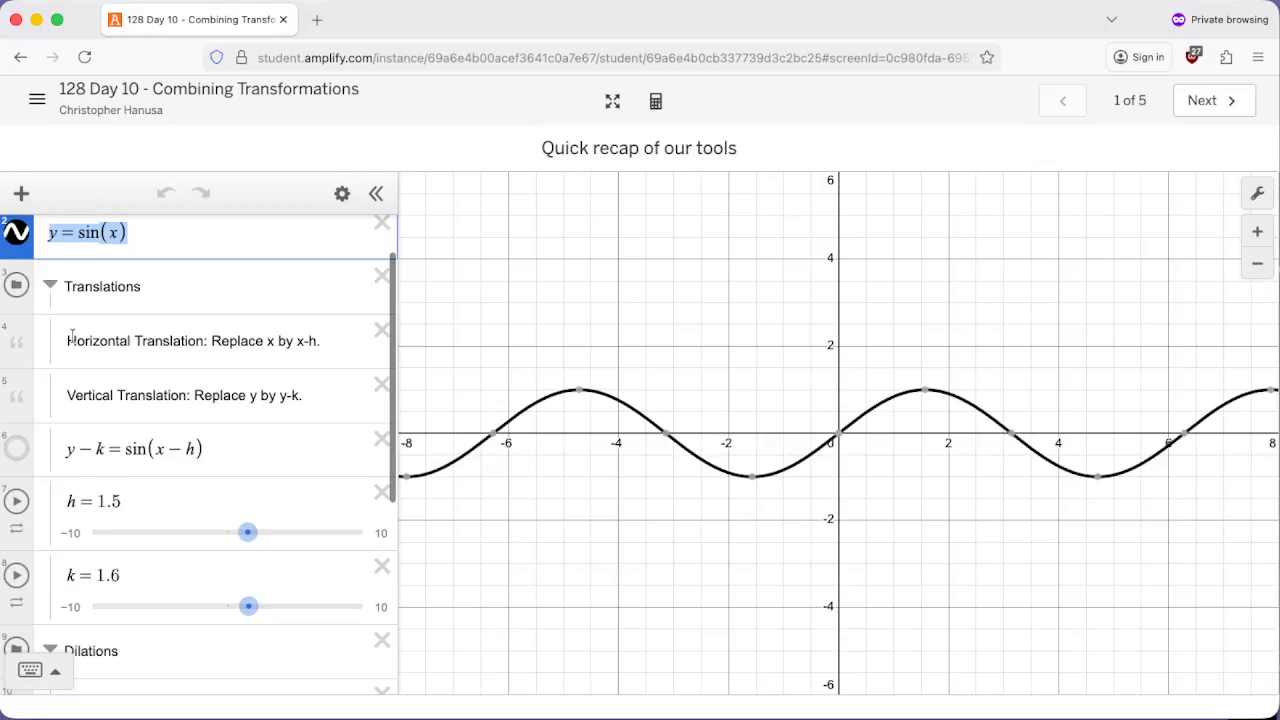
left_click_drag(68, 342, 322, 341)
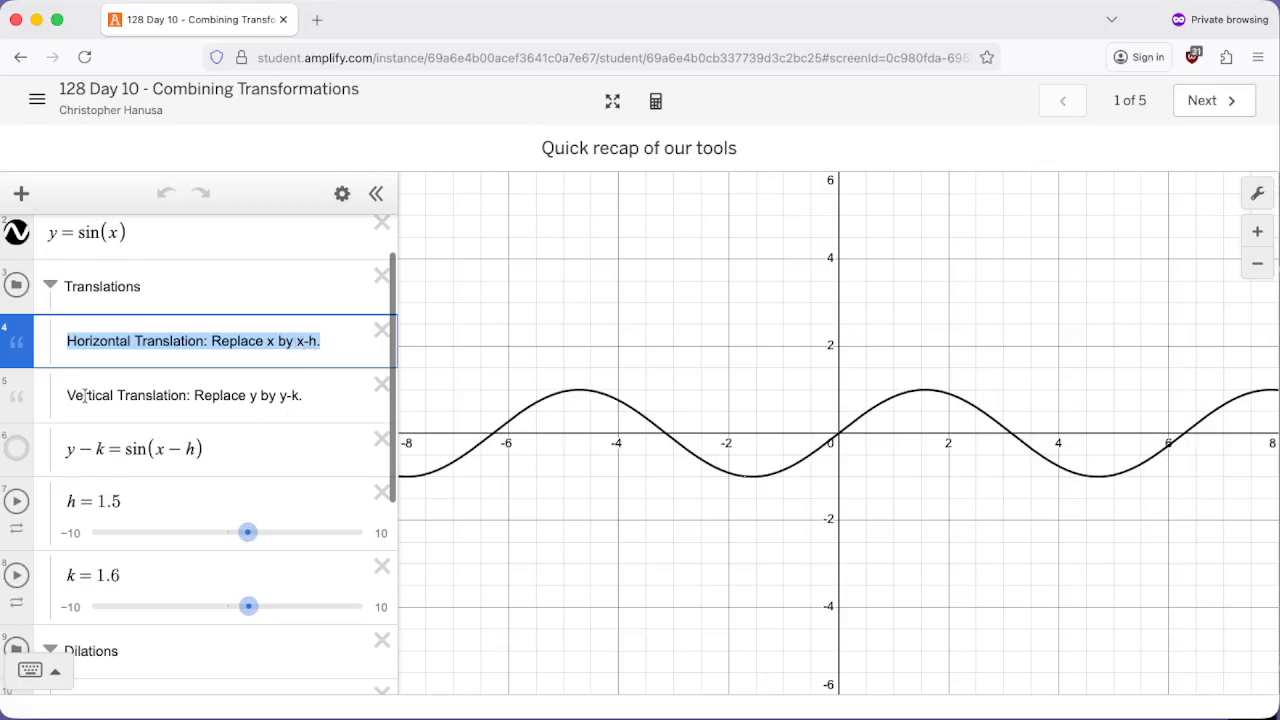
left_click_drag(70, 395, 298, 393)
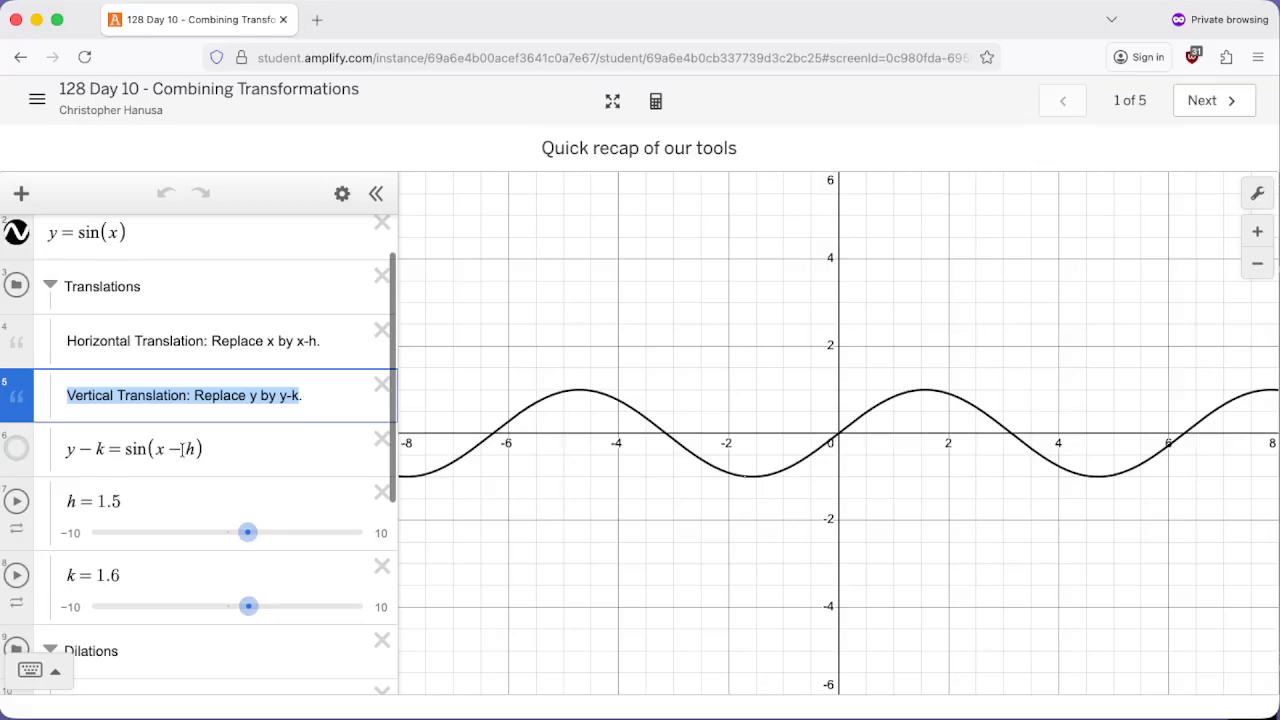
Step: Show the translated curve y − k = sin(x − h) and set h to 0.7 and k to 1.3
left_click(18, 449)
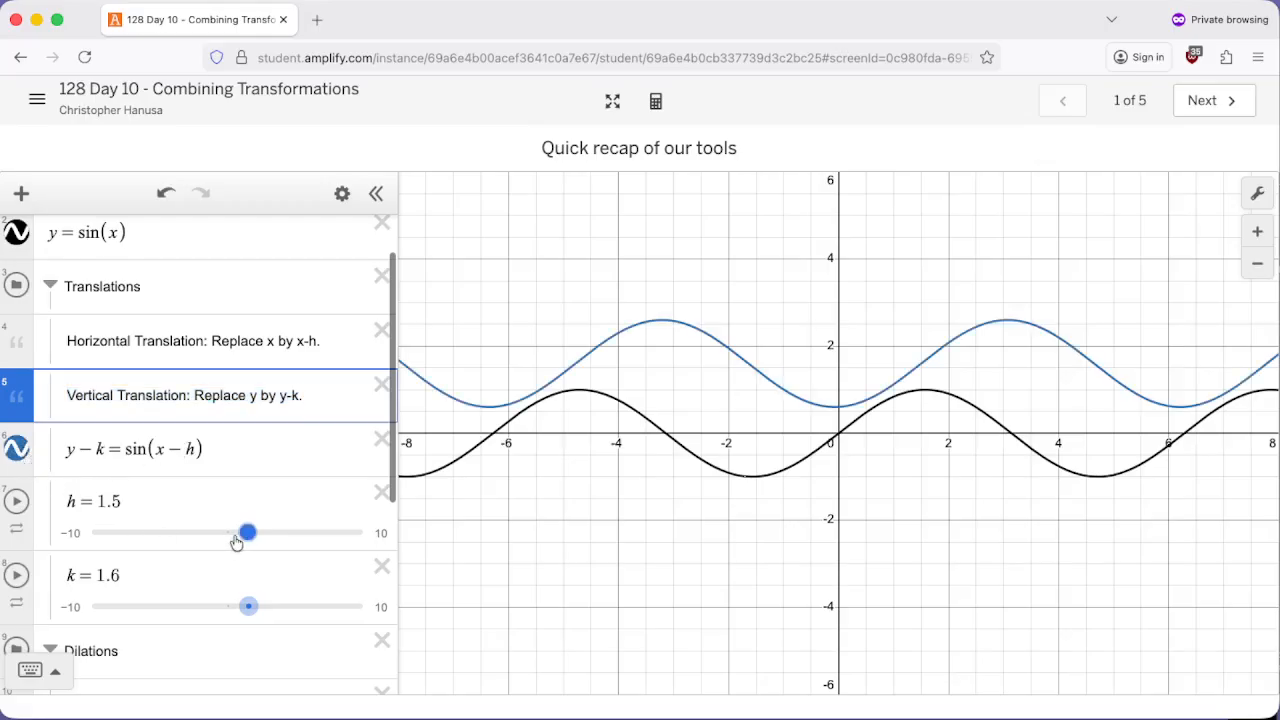
mouse_move(236, 533)
left_mouse_down()
mouse_move(214, 533)
mouse_move(256, 533)
left_mouse_up()
mouse_move(251, 606)
left_mouse_down()
mouse_move(193, 605)
mouse_move(245, 597)
left_mouse_up()
mouse_move(256, 521)
left_mouse_down()
mouse_move(209, 522)
mouse_move(237, 524)
left_mouse_up()
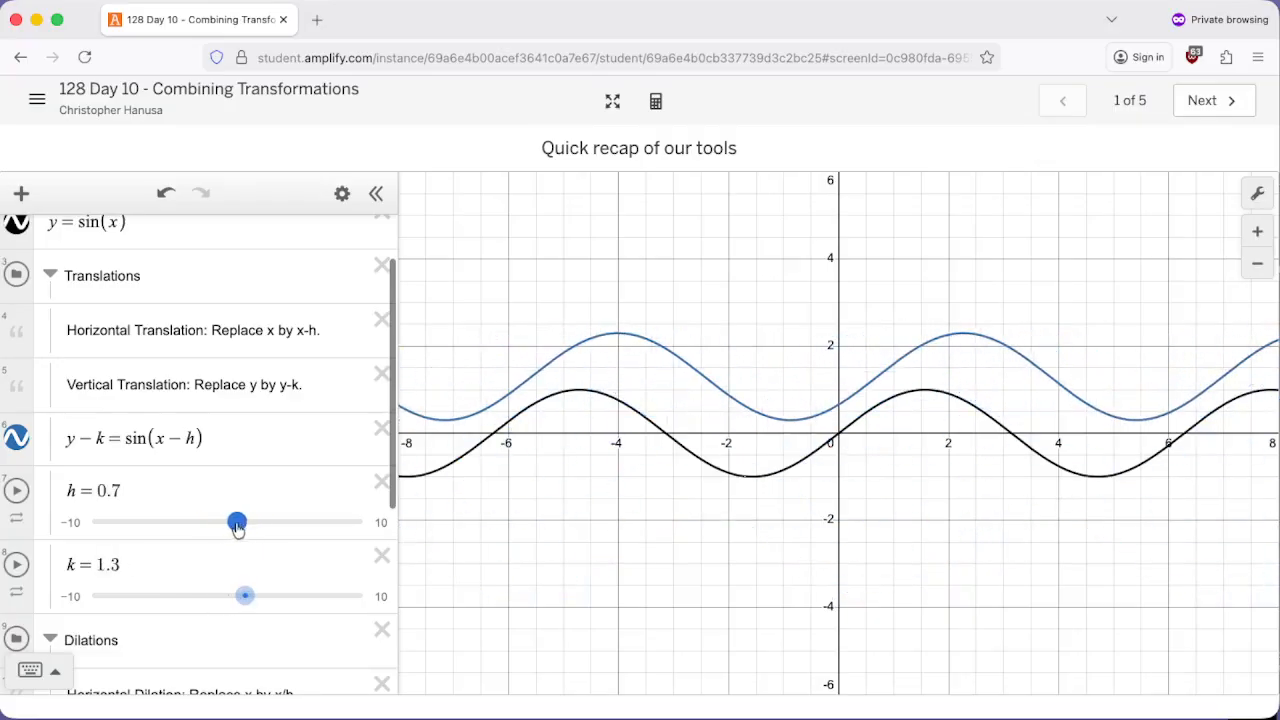
Step: Hide the translated curve y − k = sin(x − h) from the graph
scroll(278, 505, "down", 5)
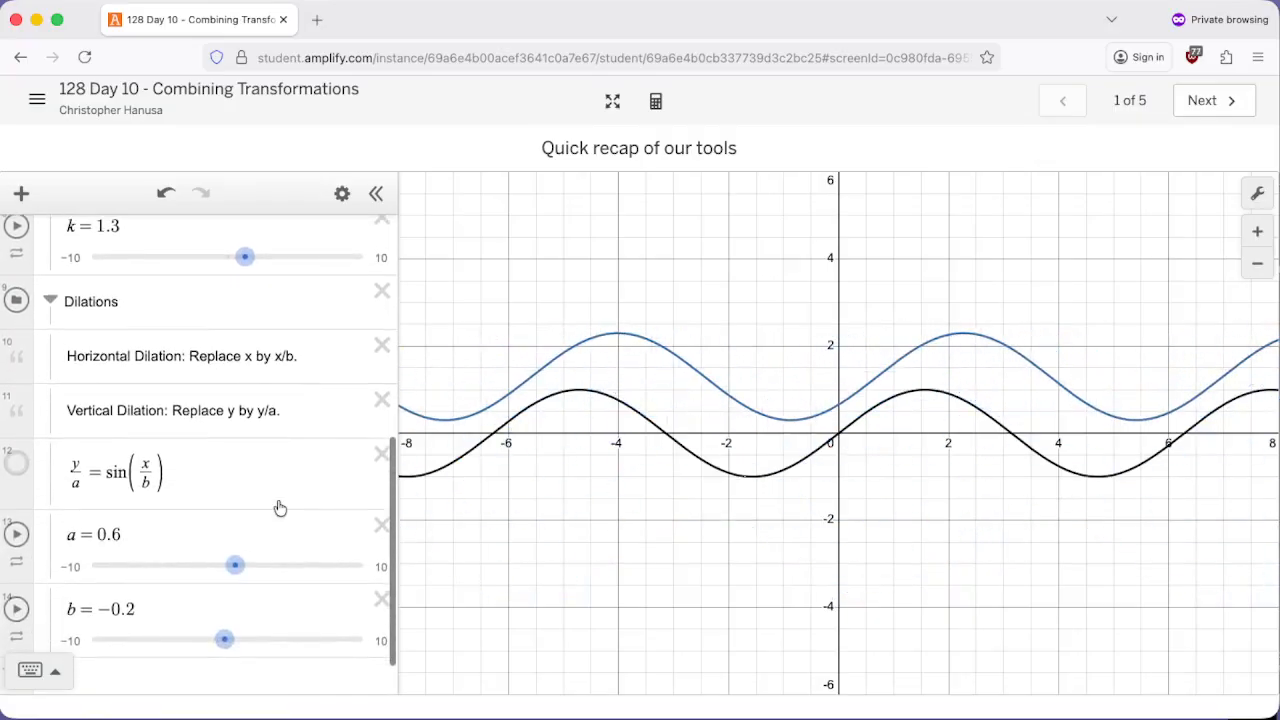
scroll(278, 505, "up", 2)
left_click(18, 249)
Step: Highlight the replacements for x and y in the horizontal and vertical dilation notes
scroll(170, 472, "down", 1)
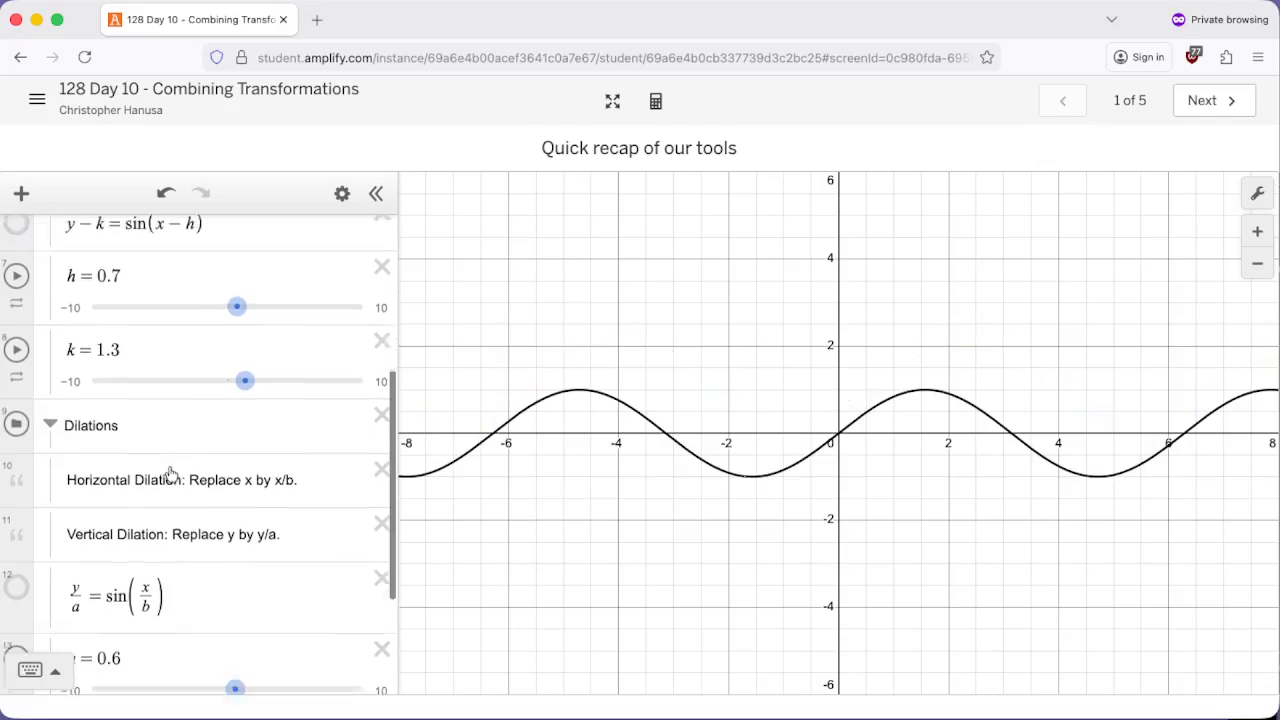
scroll(170, 472, "down", 2)
scroll(150, 410, "down", 1)
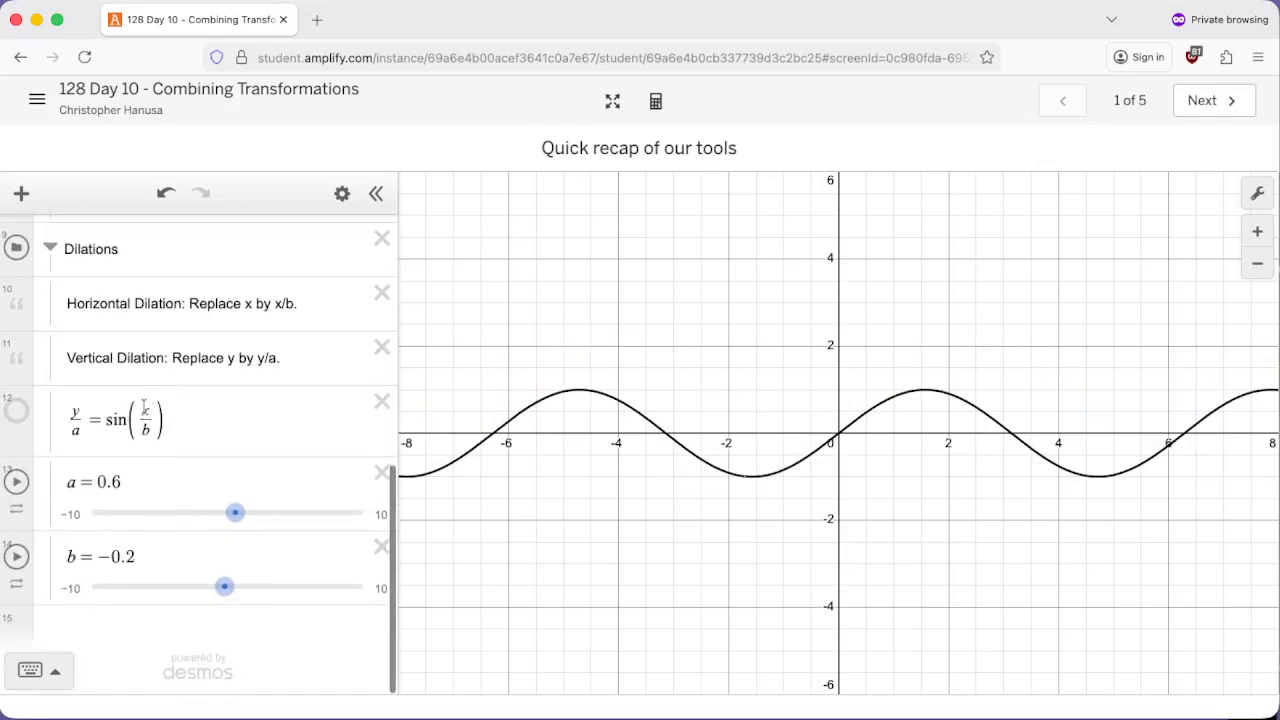
left_click_drag(298, 306, 249, 308)
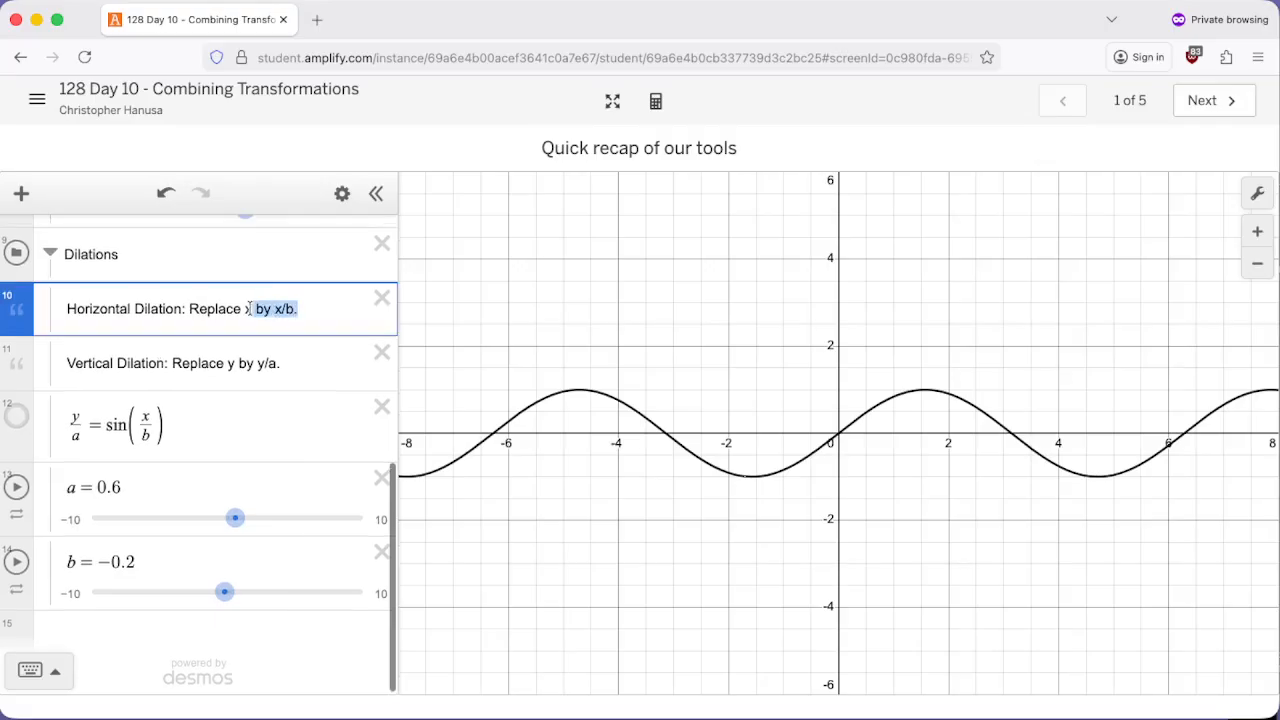
left_click(270, 363)
left_click_drag(270, 363, 229, 366)
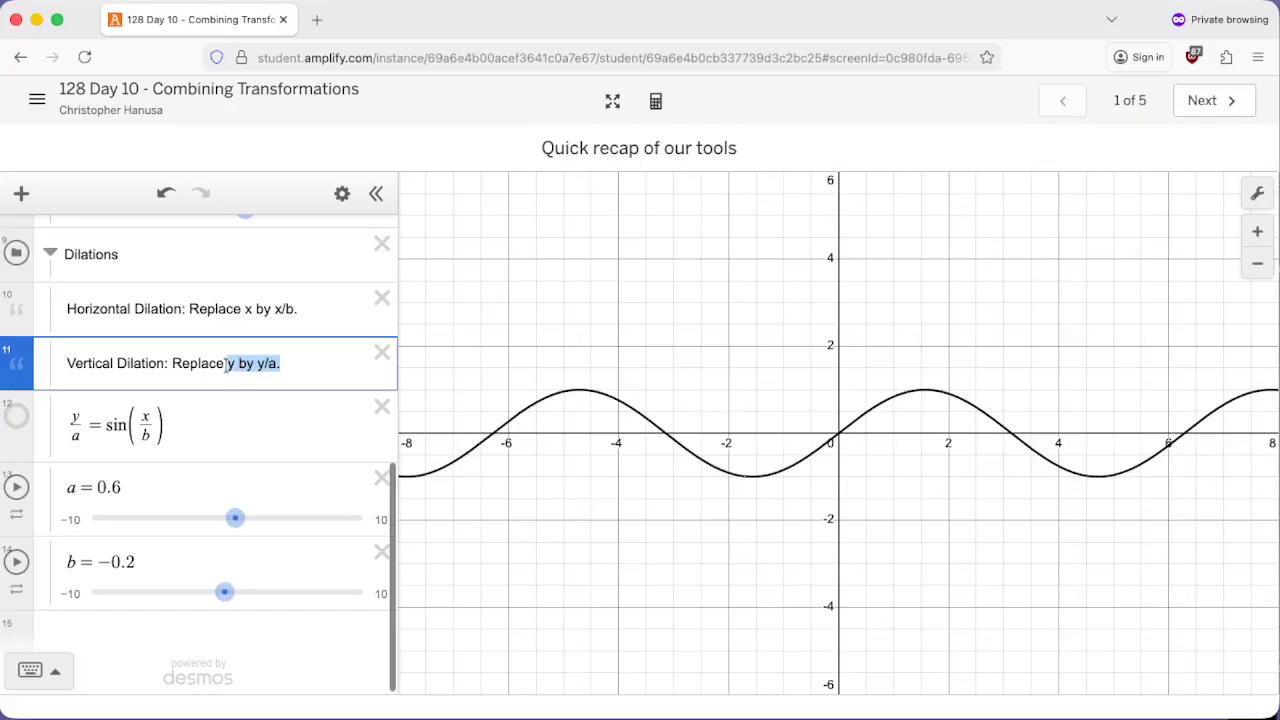
Step: Show the dilated curve y/a = sin(x/b) and set a to 3.4 and b to 0.5
left_click(14, 418)
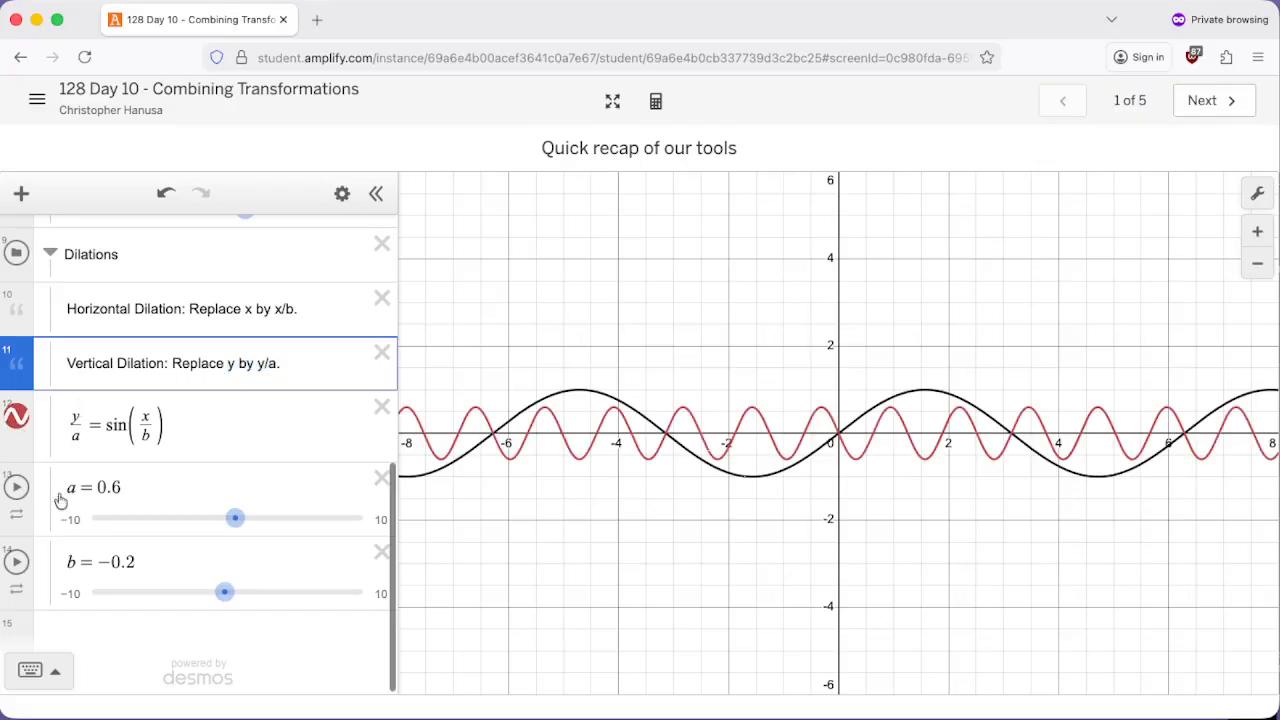
left_click_drag(234, 518, 274, 518)
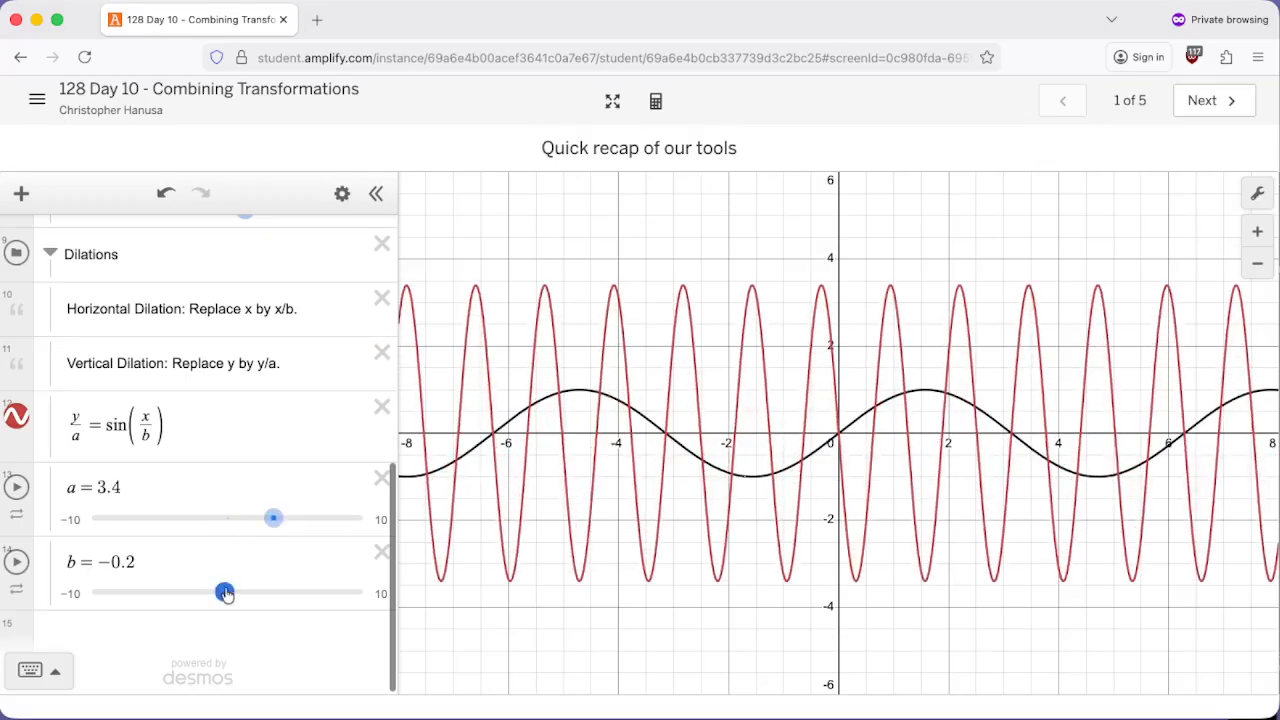
mouse_move(225, 593)
left_mouse_down()
mouse_move(249, 593)
mouse_move(219, 593)
mouse_move(246, 593)
mouse_move(234, 593)
left_mouse_up()
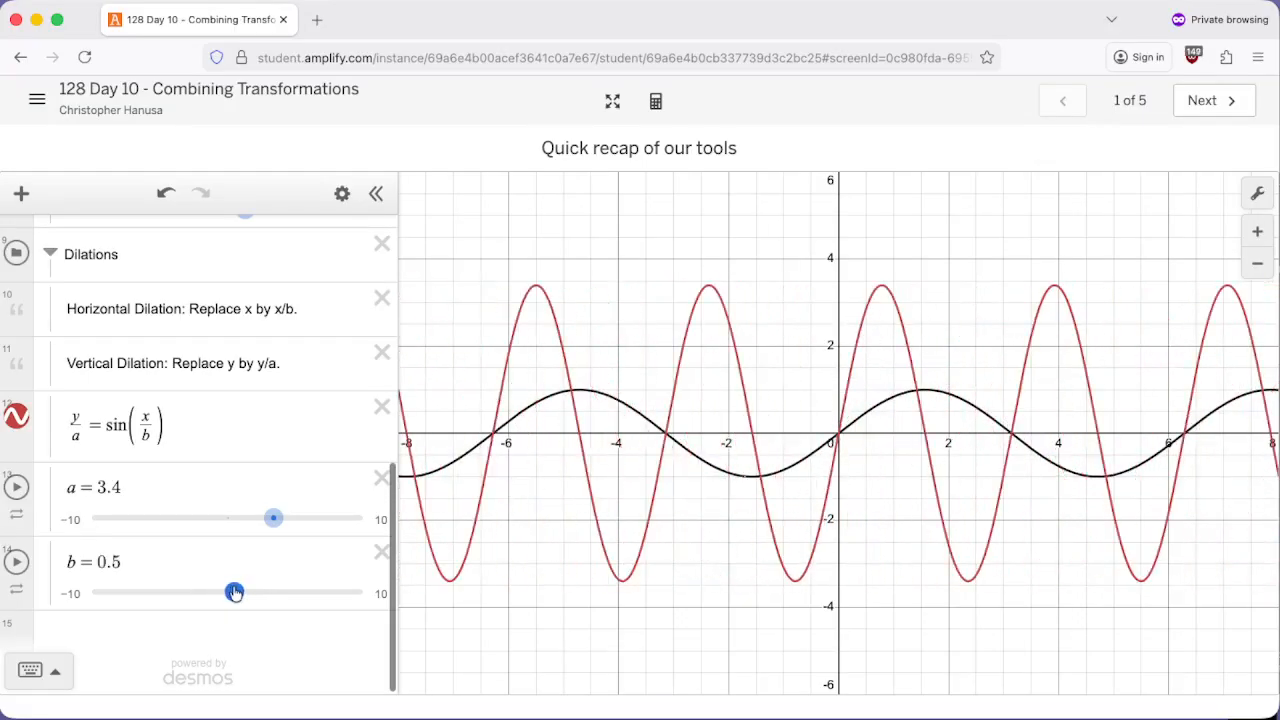
Step: Advance to page 2 and highlight y = sin(x) and the note's replacements (x-h)/b and (y-k)/a
left_click(1210, 104)
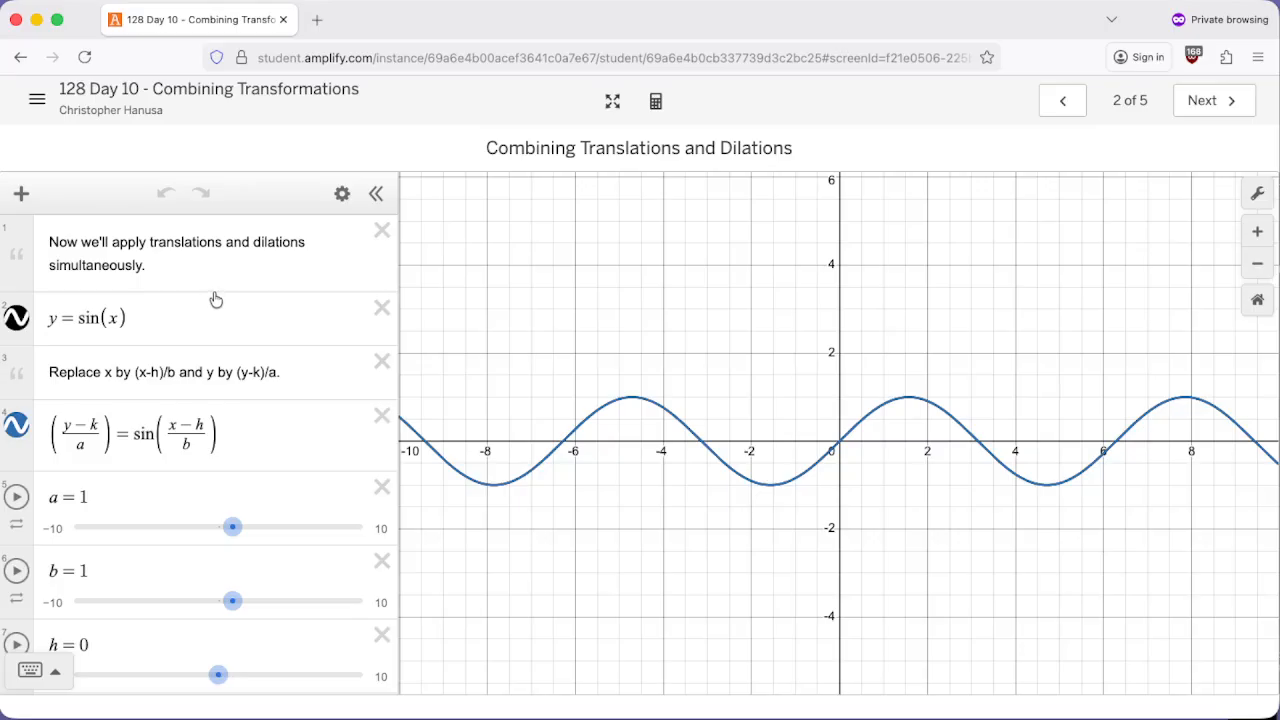
left_click(115, 319)
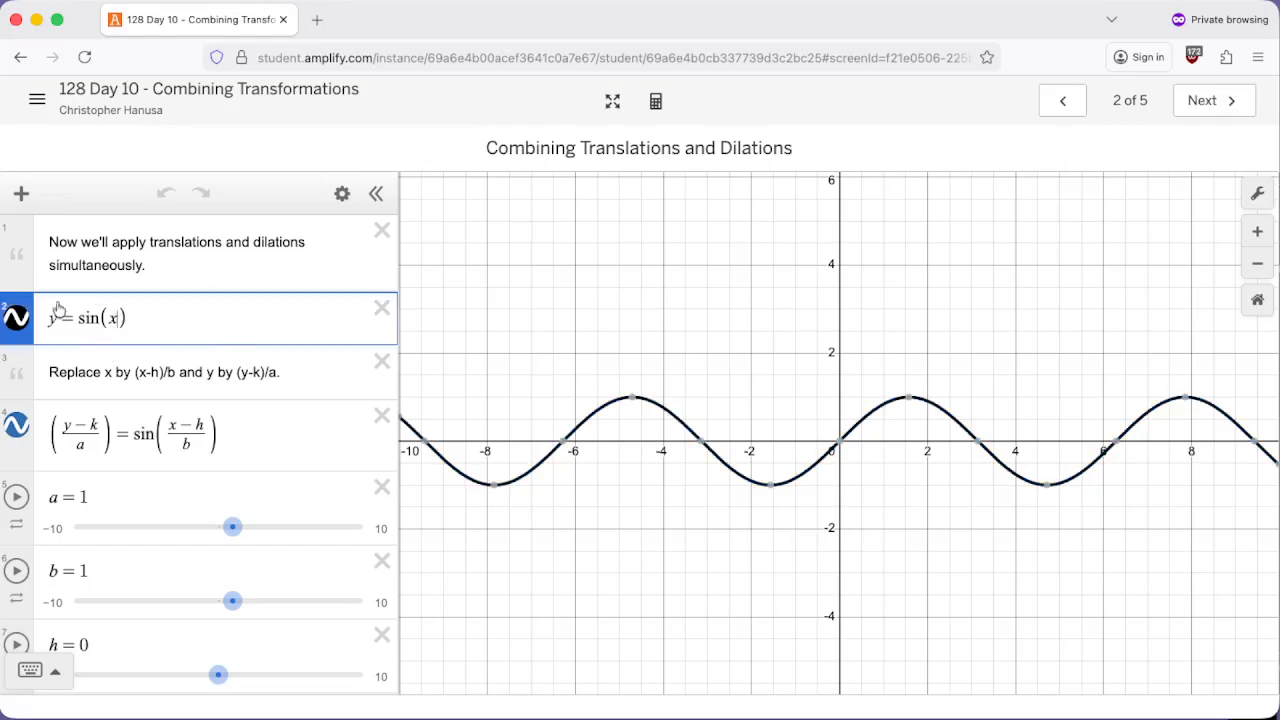
left_click_drag(53, 318, 133, 319)
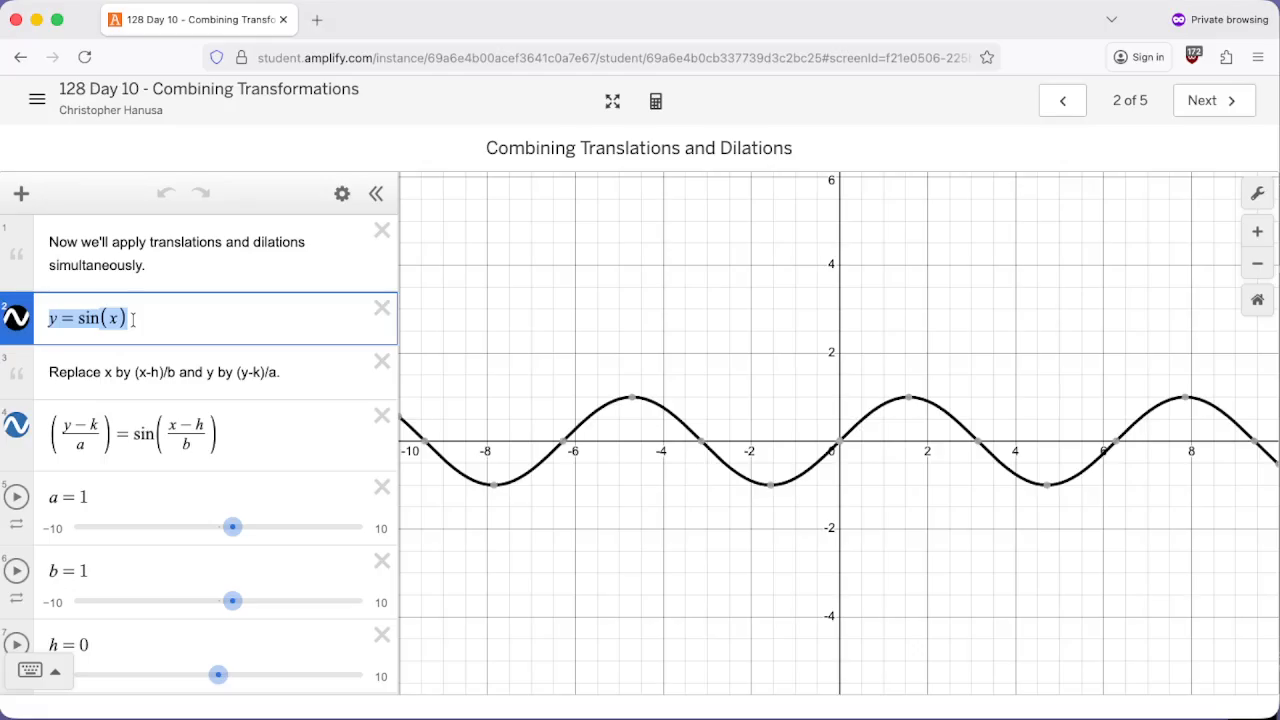
left_click(104, 374)
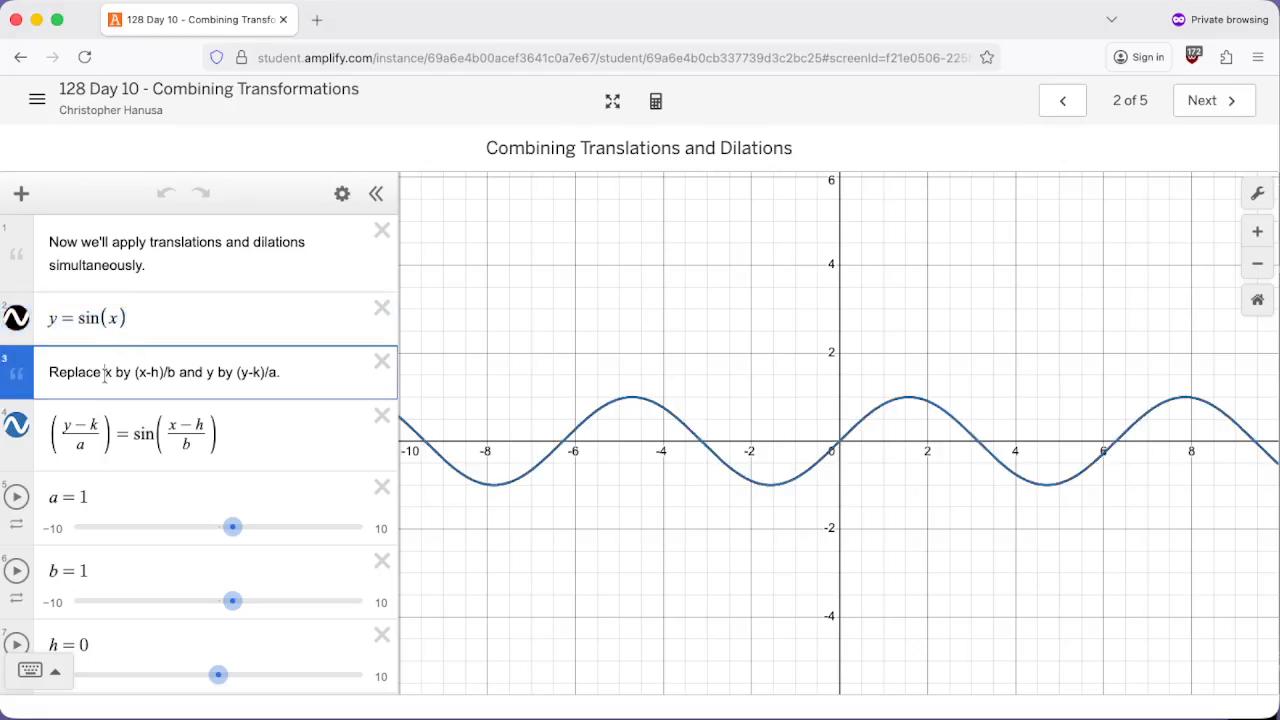
left_click_drag(104, 374, 136, 375)
left_click(212, 372)
left_click_drag(238, 372, 276, 373)
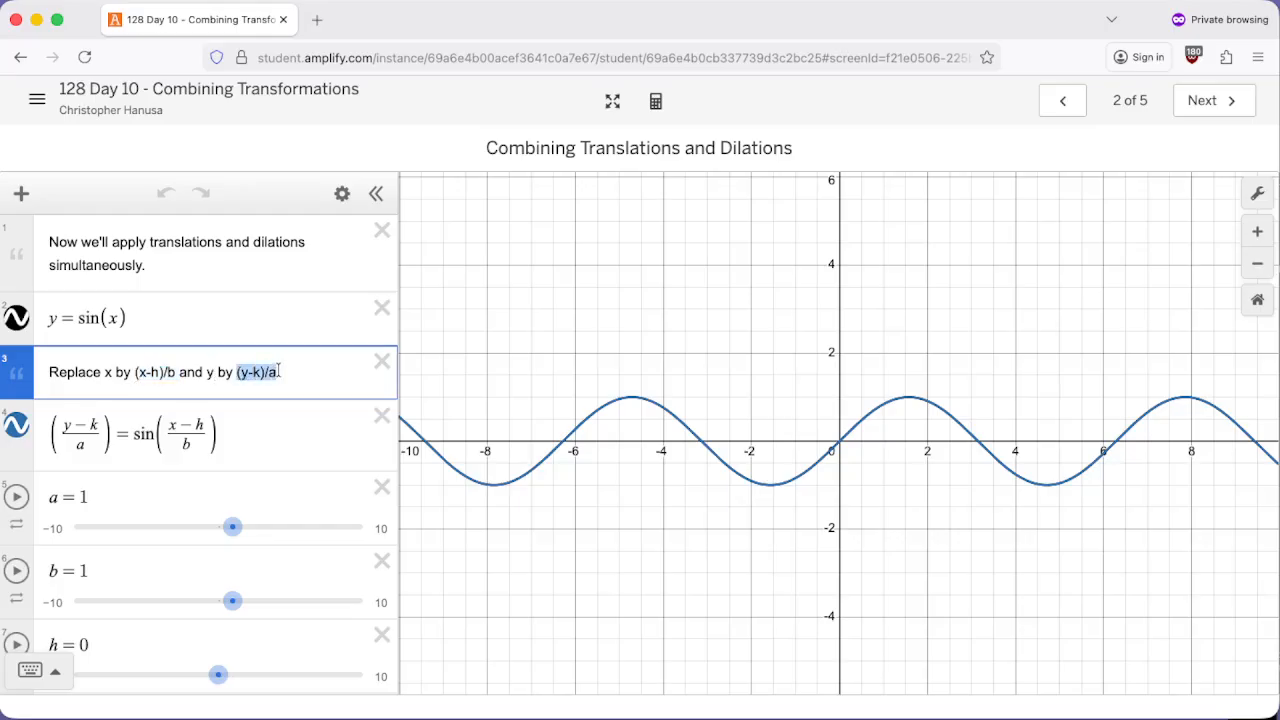
Step: Compare y and x in the parent function with (y − k)/a and (x − h)/b in the general equation by highlighting them
left_click_drag(45, 321, 60, 326)
left_click(63, 425)
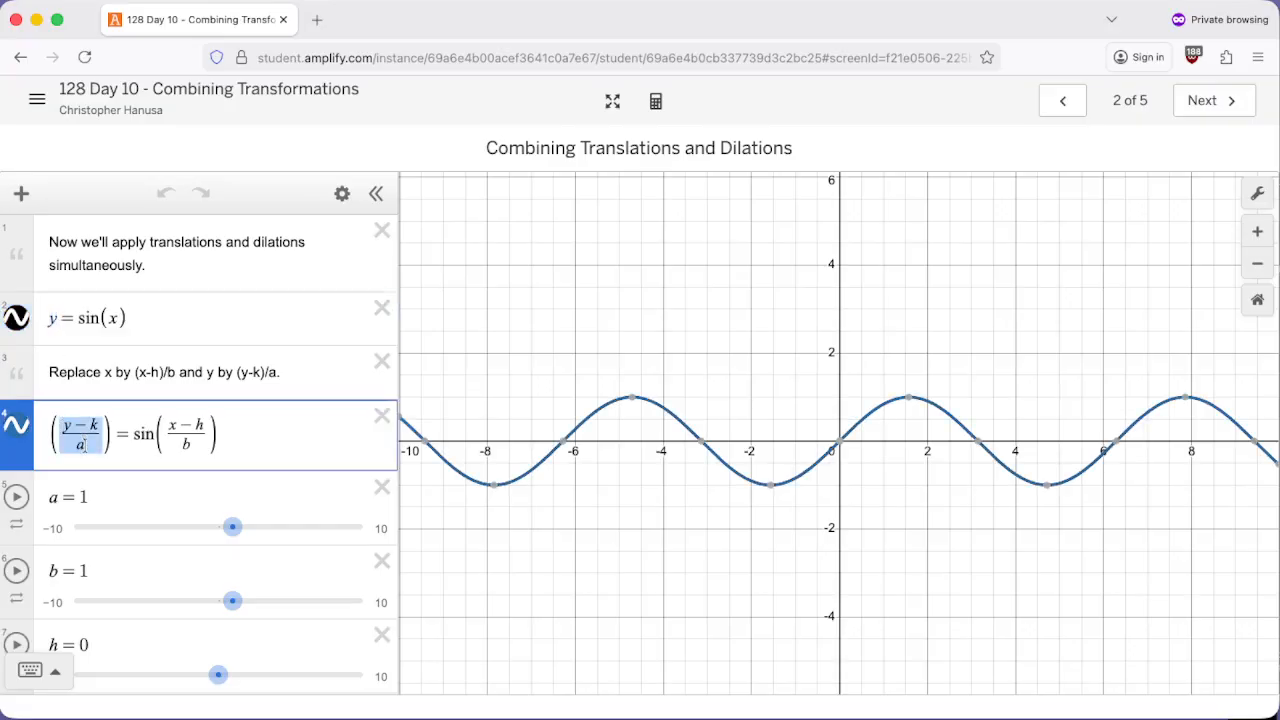
left_click(109, 318)
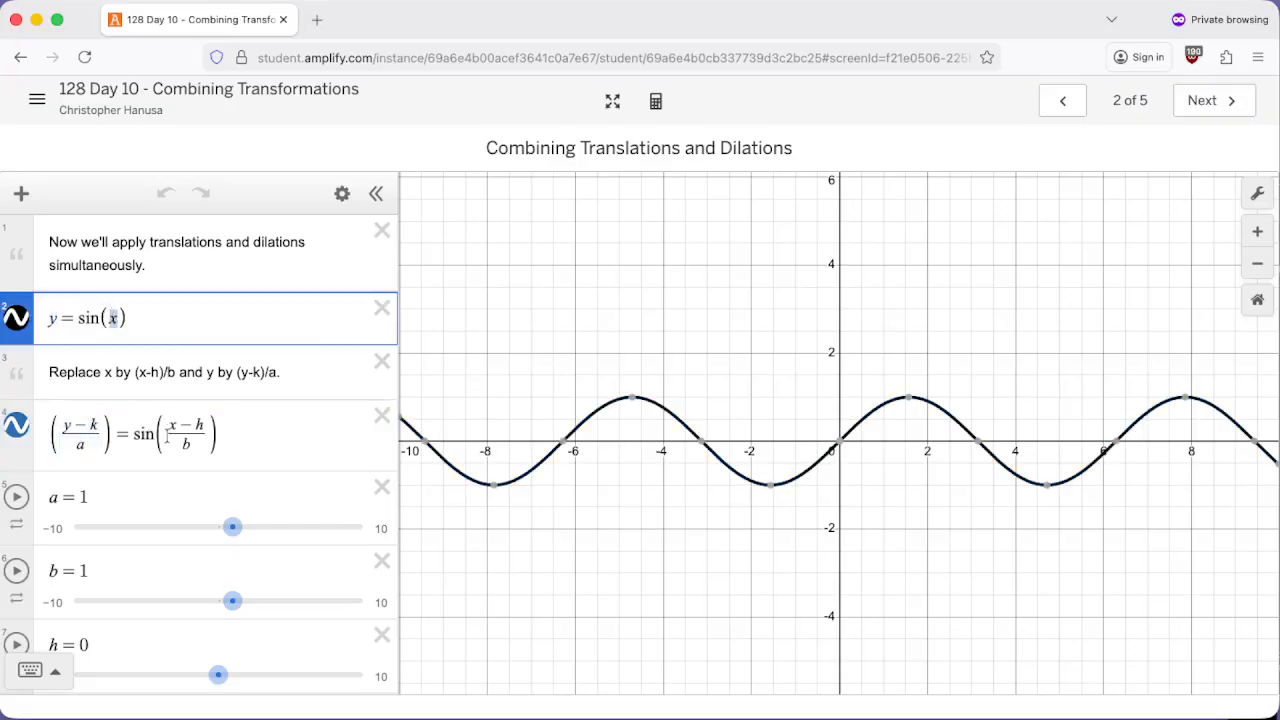
left_click_drag(166, 430, 251, 404)
Step: Set the combined transformation's parameters to a = 2.2, b = 0.6, h = 0.8 and k = 2.3
scroll(270, 405, "down", 3)
left_click_drag(232, 478, 227, 480)
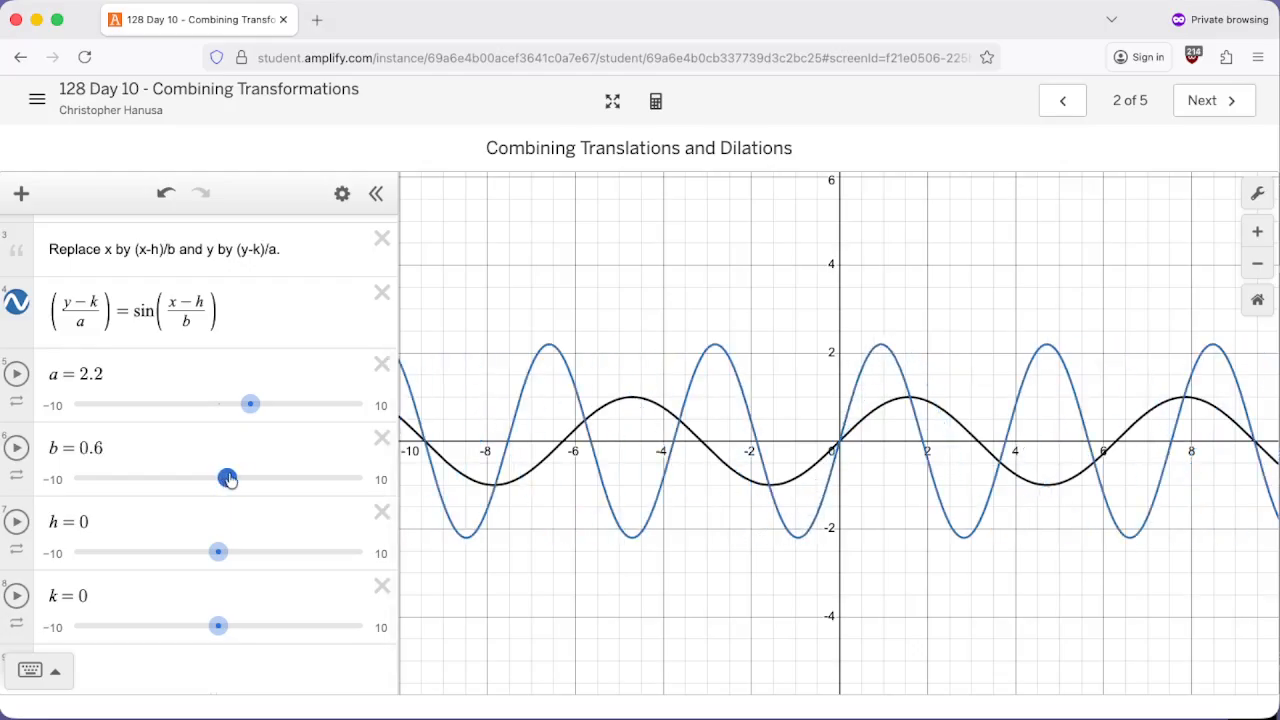
left_click_drag(219, 552, 229, 553)
left_click_drag(218, 626, 251, 623)
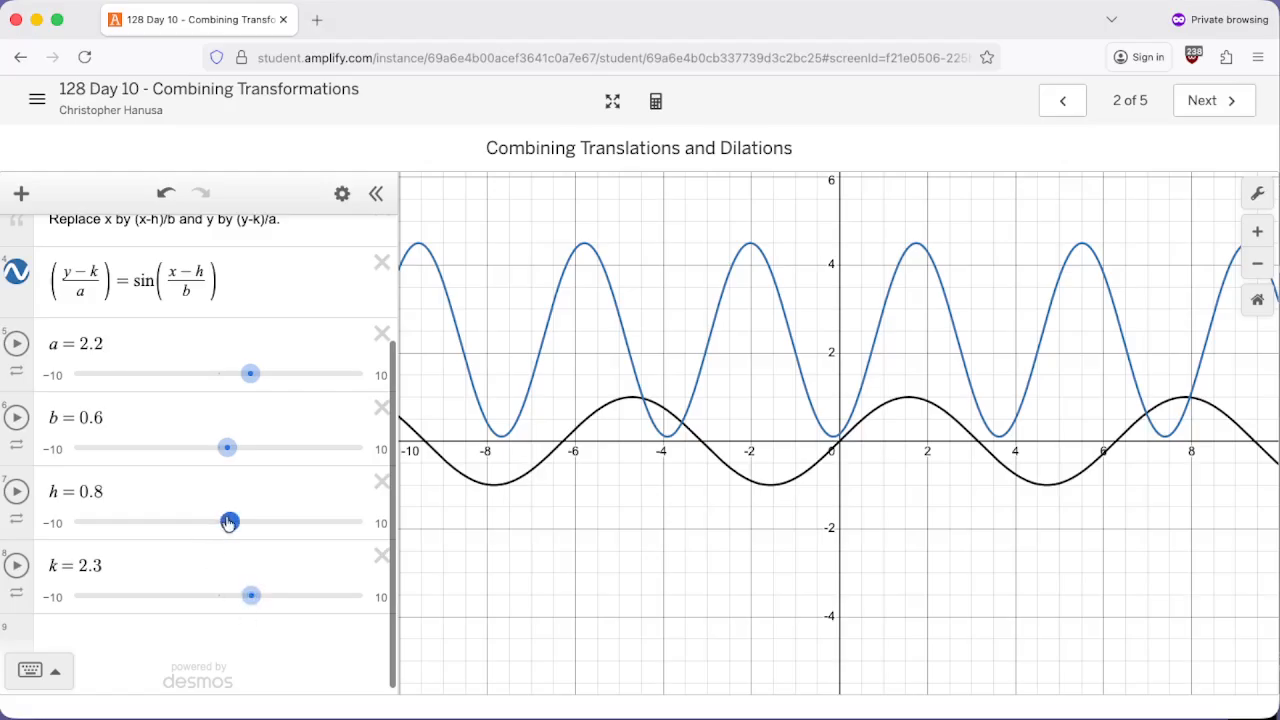
Step: Adjust the transformed sine curve to b = 0.5, h = −0.9 and k = 3.2
left_click_drag(229, 520, 178, 522)
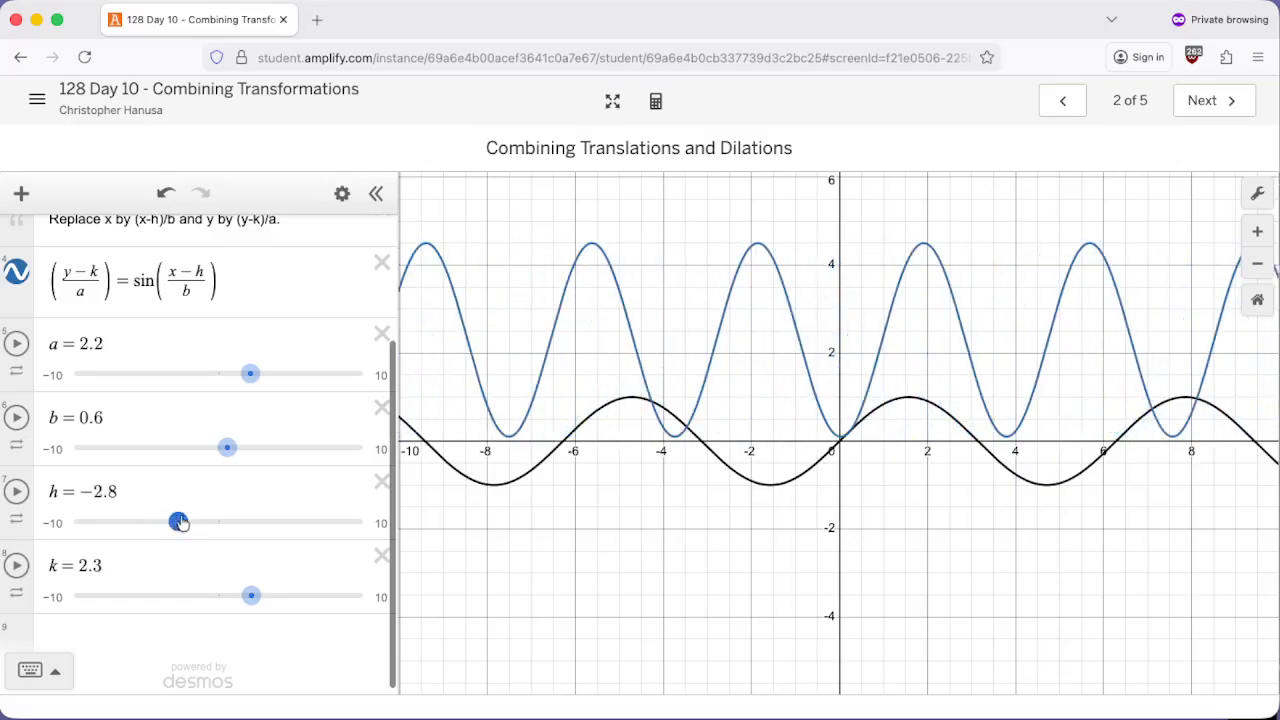
left_click_drag(228, 448, 225, 448)
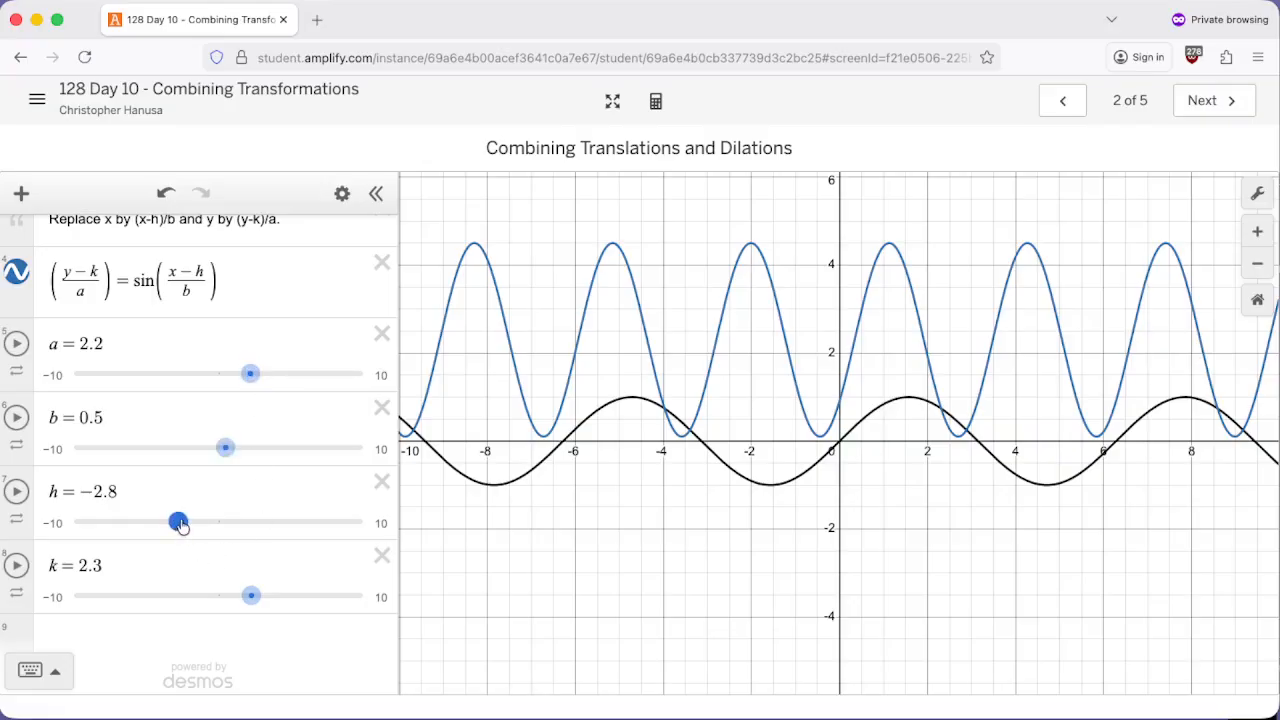
left_click_drag(179, 521, 205, 521)
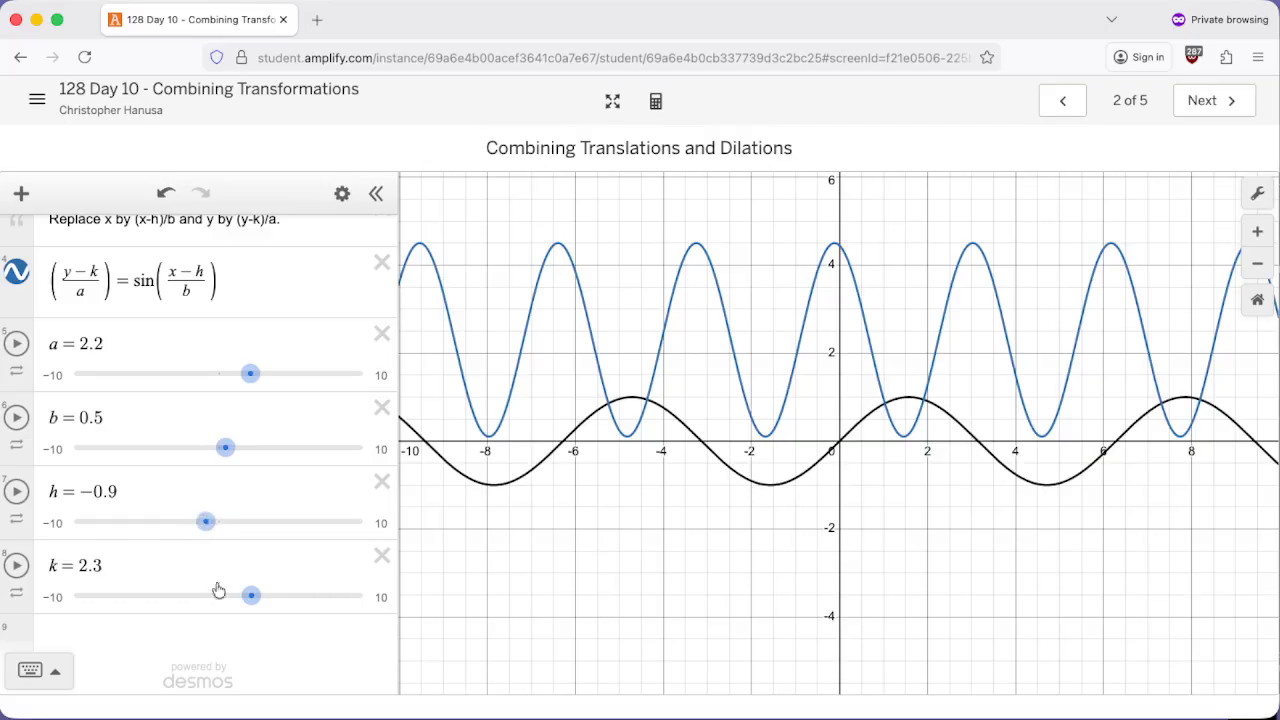
left_click_drag(253, 597, 266, 597)
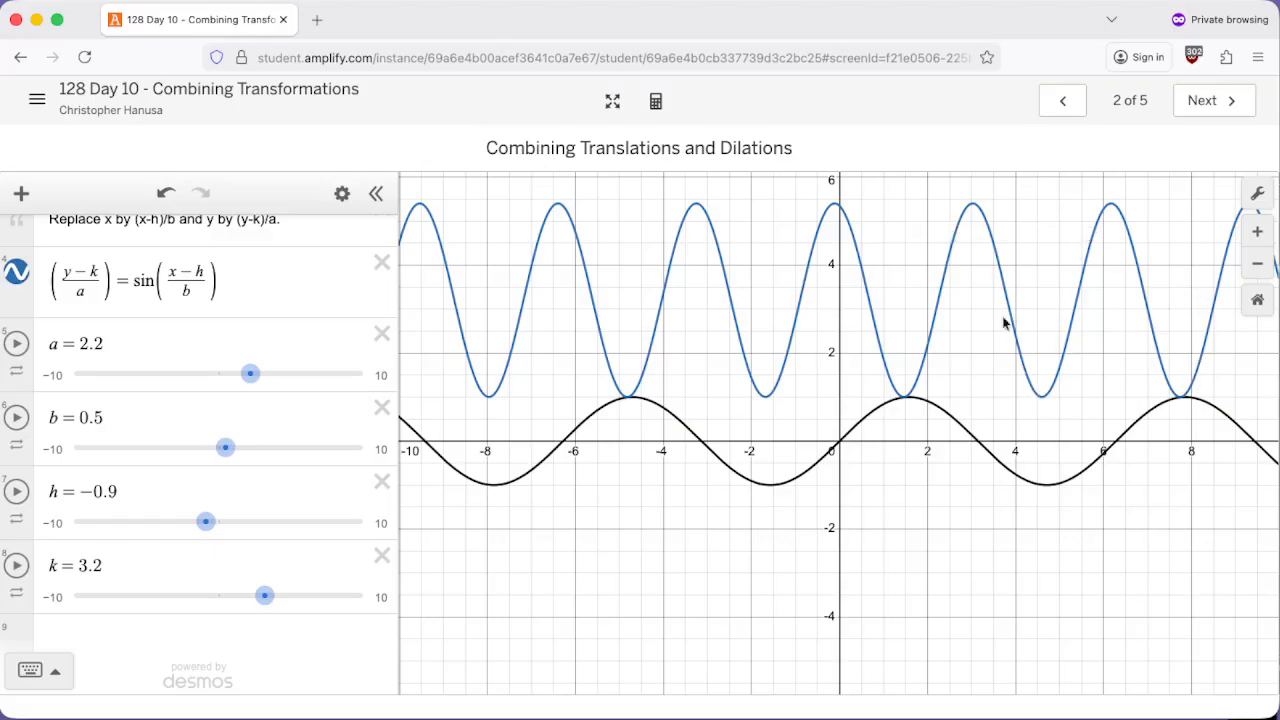
Step: Advance to practice page 3 and graph the parent function y = |x| in the graphing calculator
left_click(1208, 106)
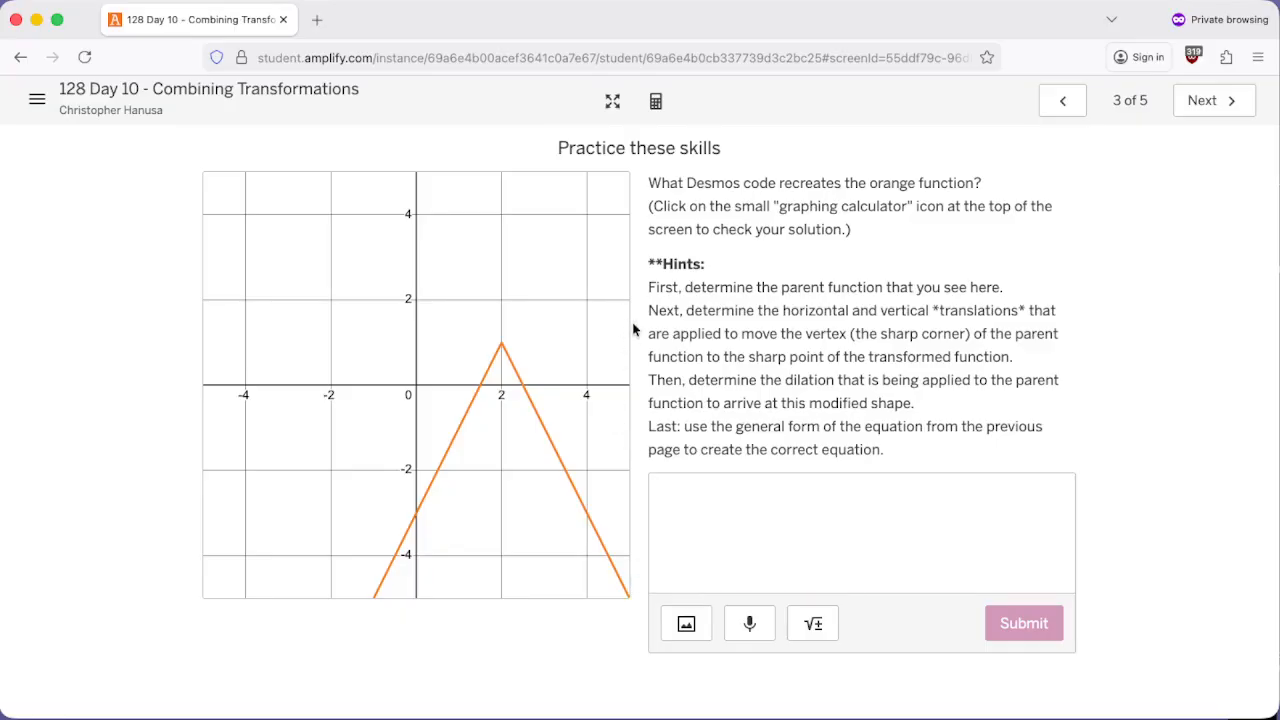
left_click(655, 104)
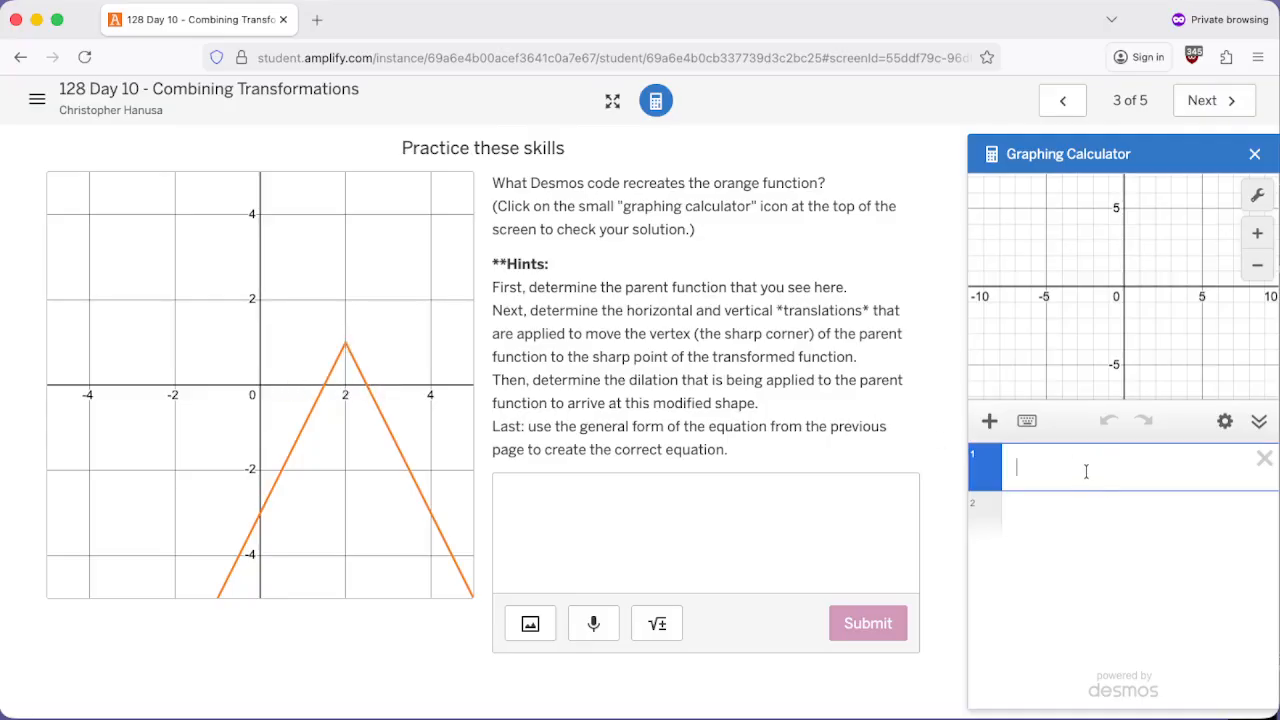
type("y")
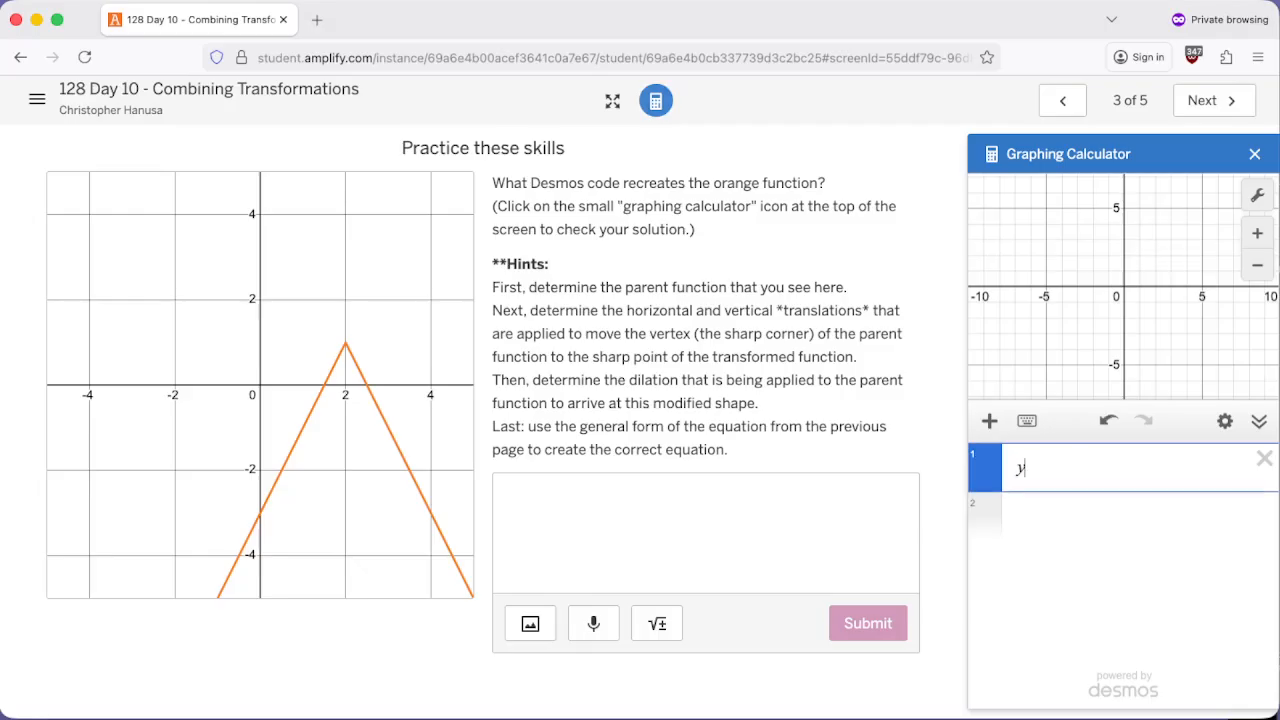
type(" = |x|")
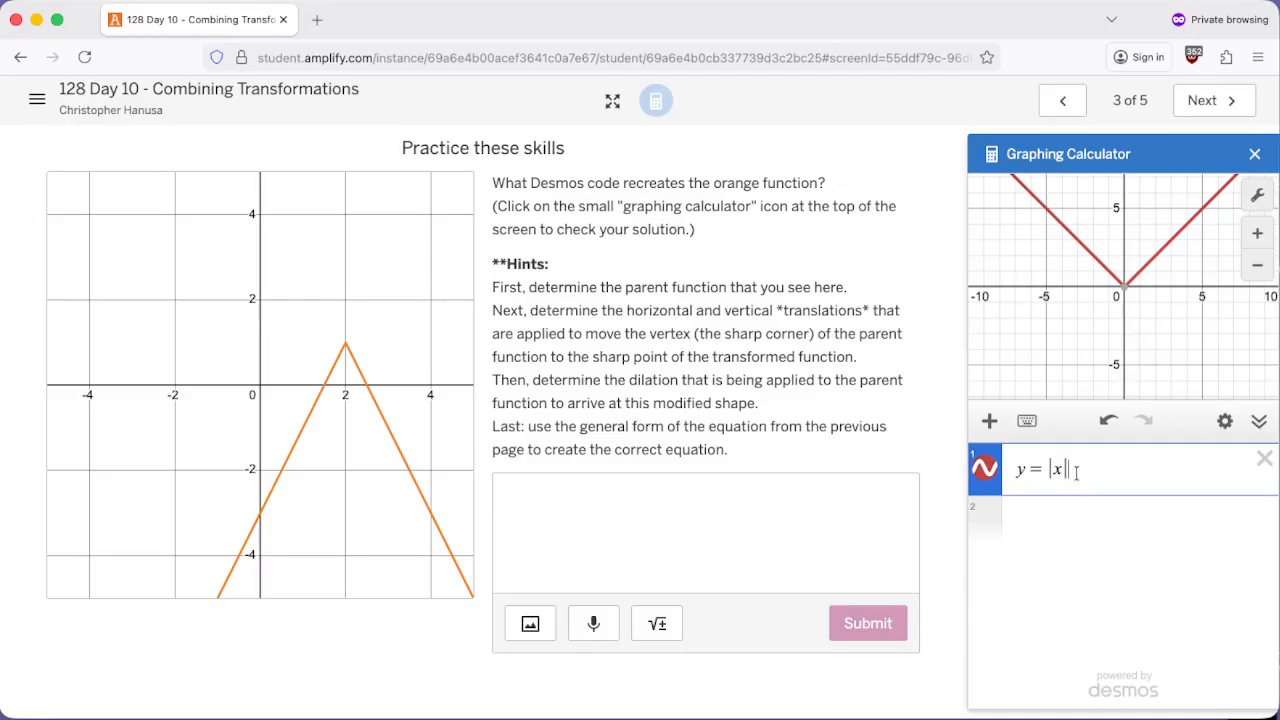
Step: Duplicate the equation y = |x| into the second expression line
left_click_drag(1076, 470, 1020, 470)
key("ctrl+c")
left_click(1054, 518)
key("ctrl+v")
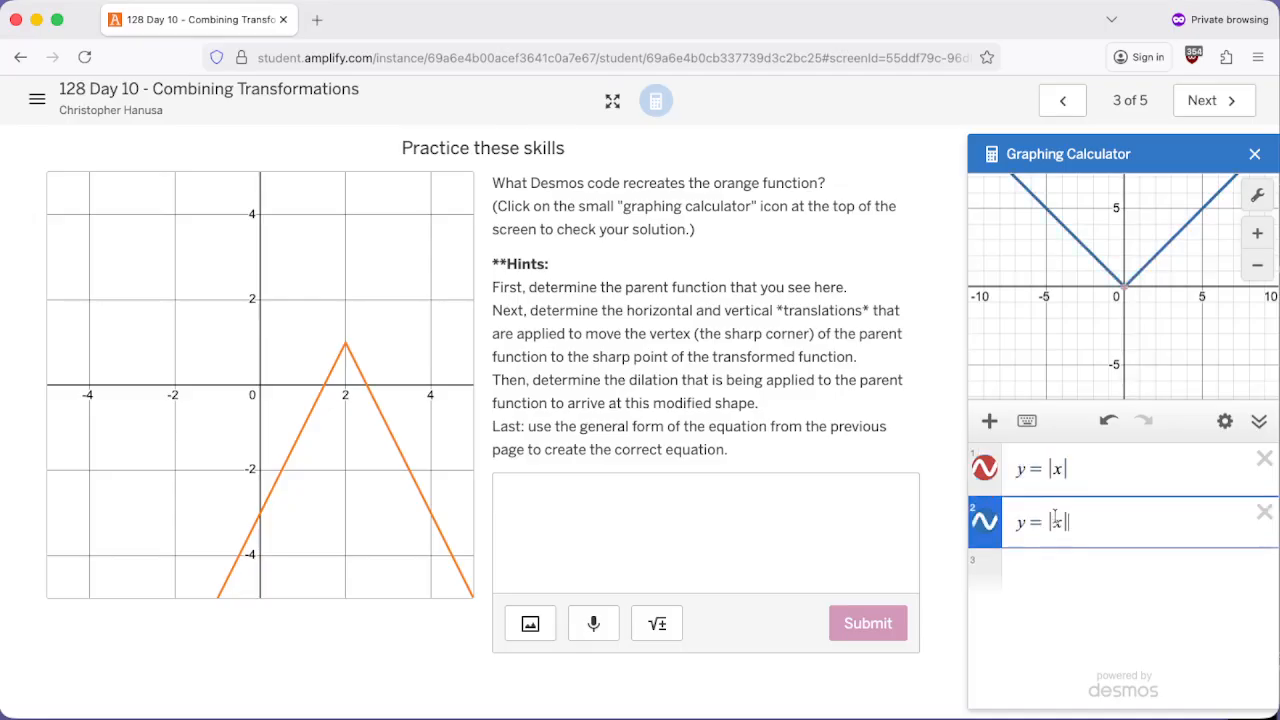
Step: Replace y with (y − k)/a in the second equation
left_click(1022, 522)
type("(y")
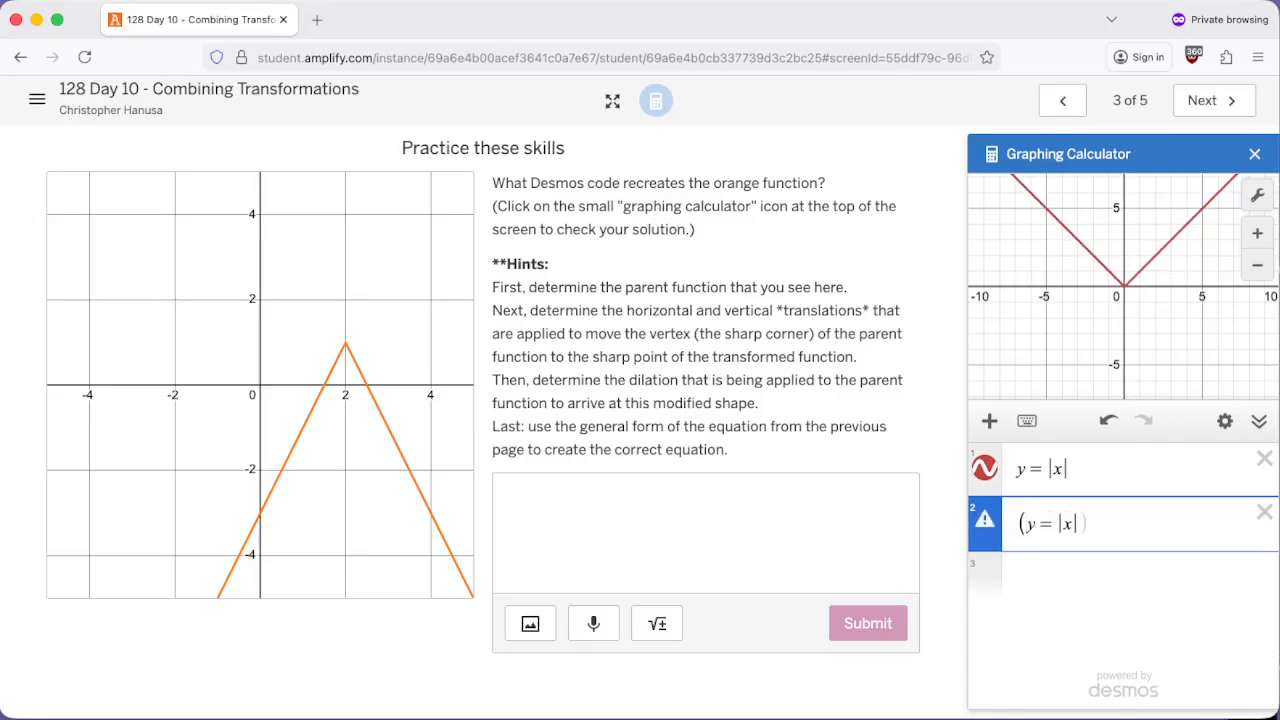
type("-k)/x")
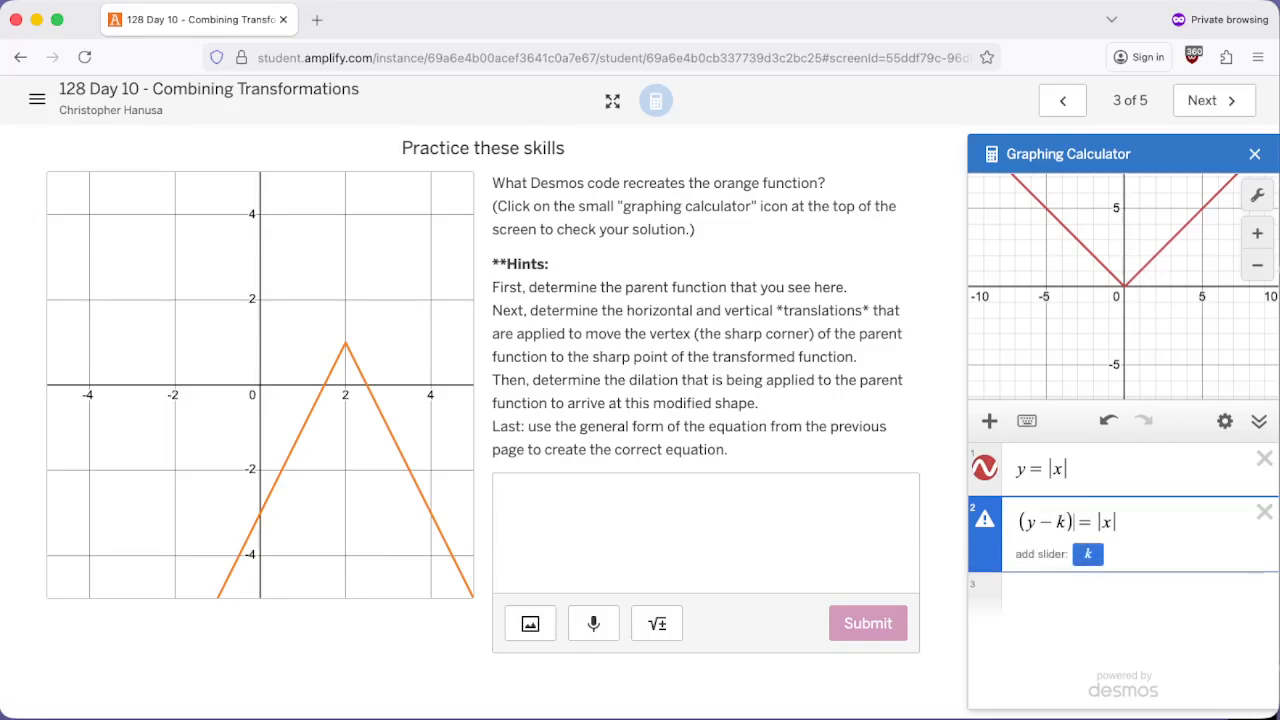
key("BackSpace")
type("a")
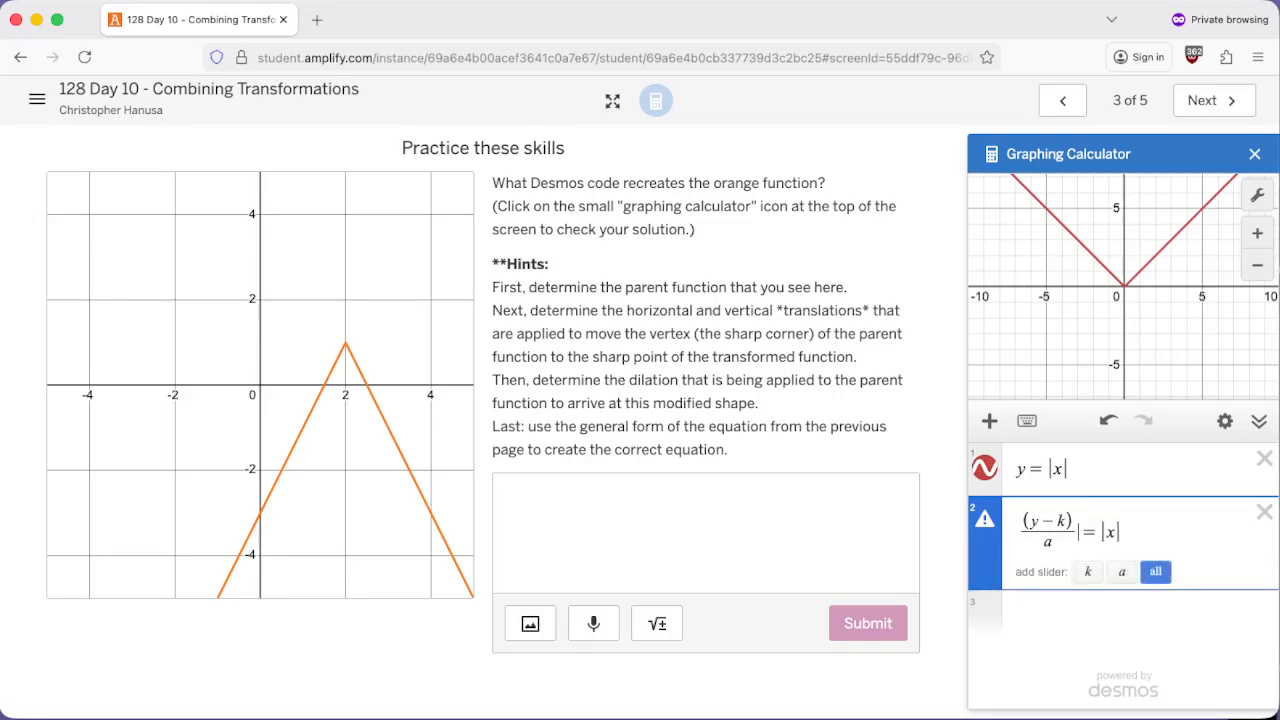
Step: Replace x with (x − h)/b inside the absolute value of the second equation and add sliders for all parameters
key("Right")
key("Right")
type("(x")
type("-h)/")
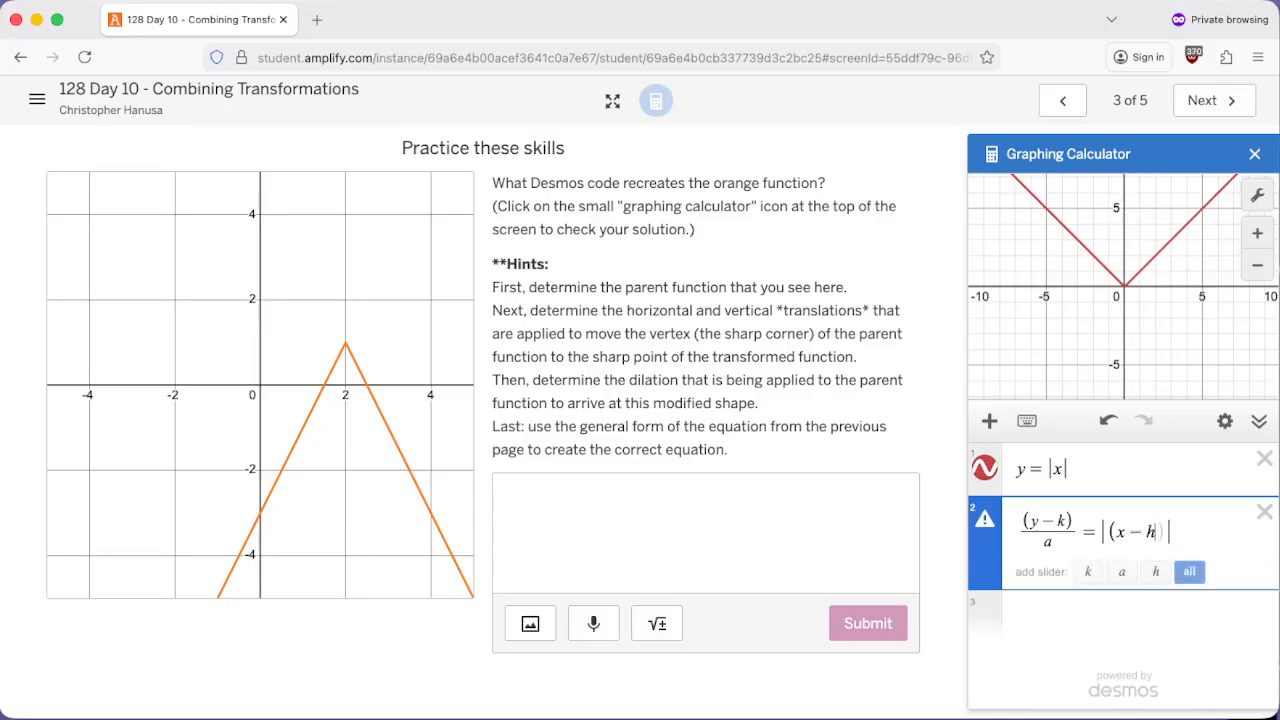
type("b")
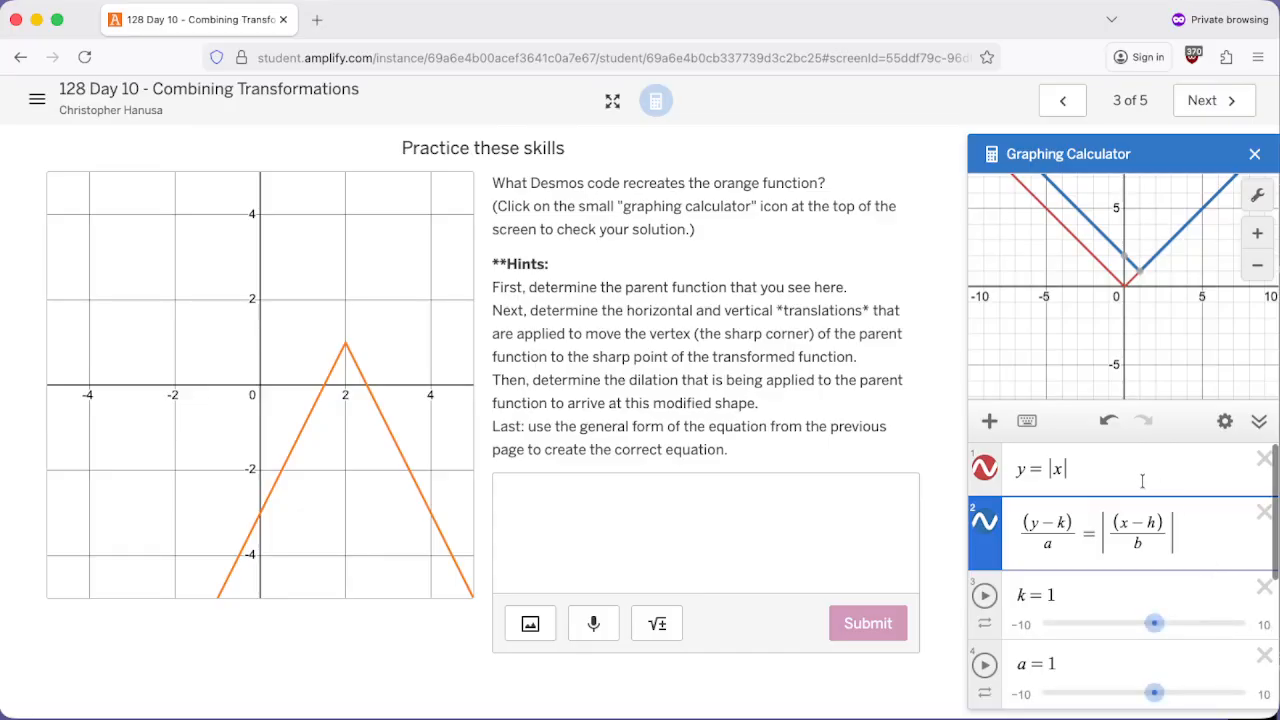
Step: Set the horizontal translation h of the transformed absolute value graph to 2
scroll(1152, 583, "down", 1)
left_click_drag(1157, 584, 1157, 612)
scroll(1155, 645, "down", 1)
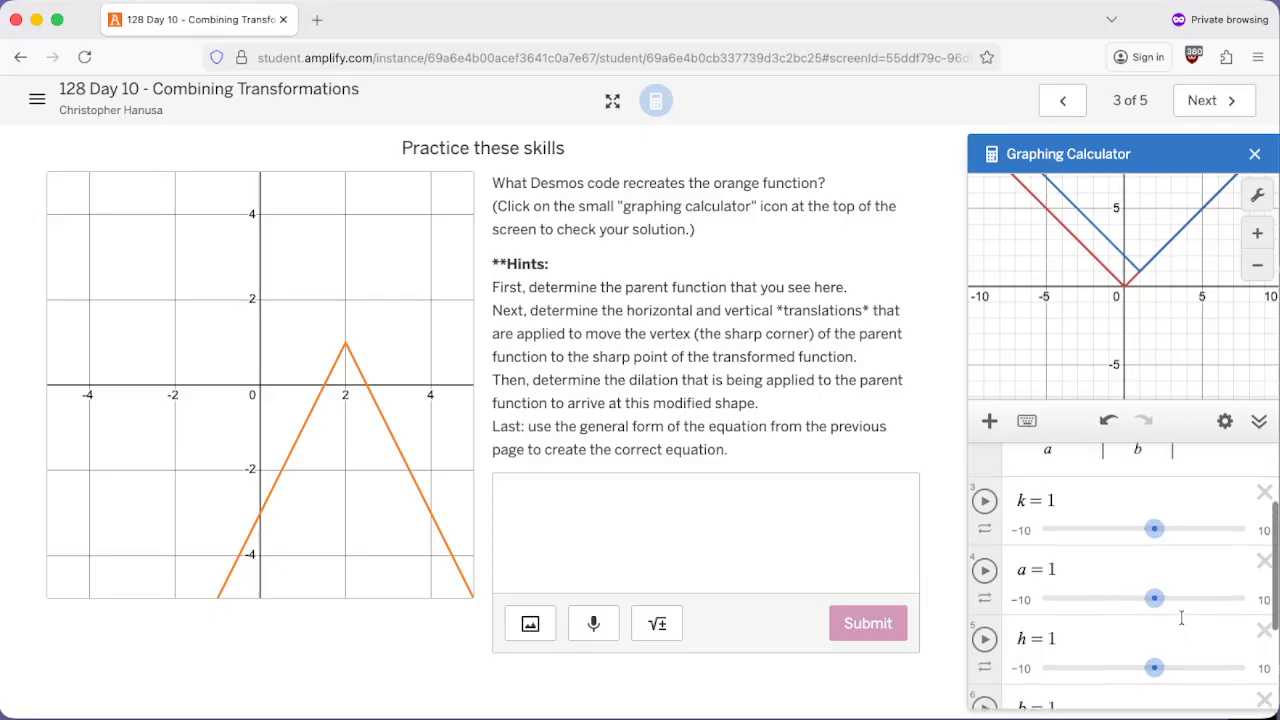
left_click_drag(1155, 668, 1165, 672)
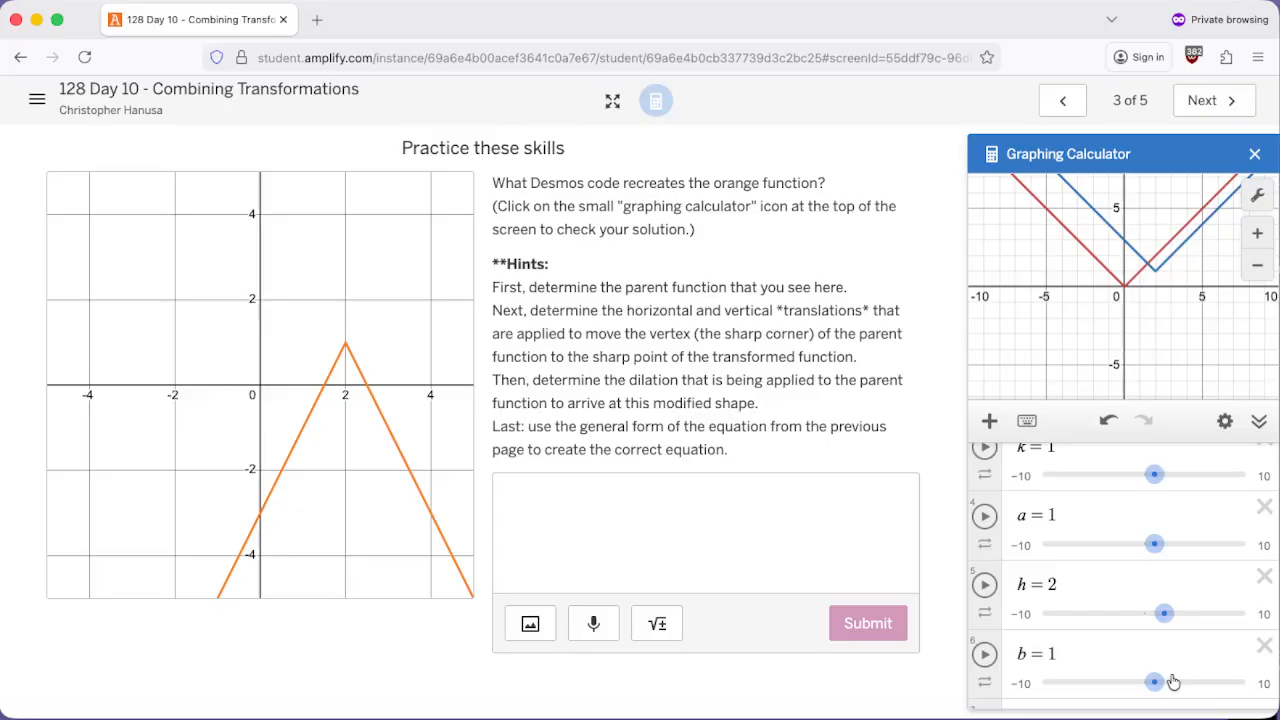
Step: Try the horizontal dilation b = 0.8 on the transformed absolute value graph
scroll(1197, 646, "down", 2)
scroll(1197, 646, "up", 2)
scroll(1195, 646, "down", 1)
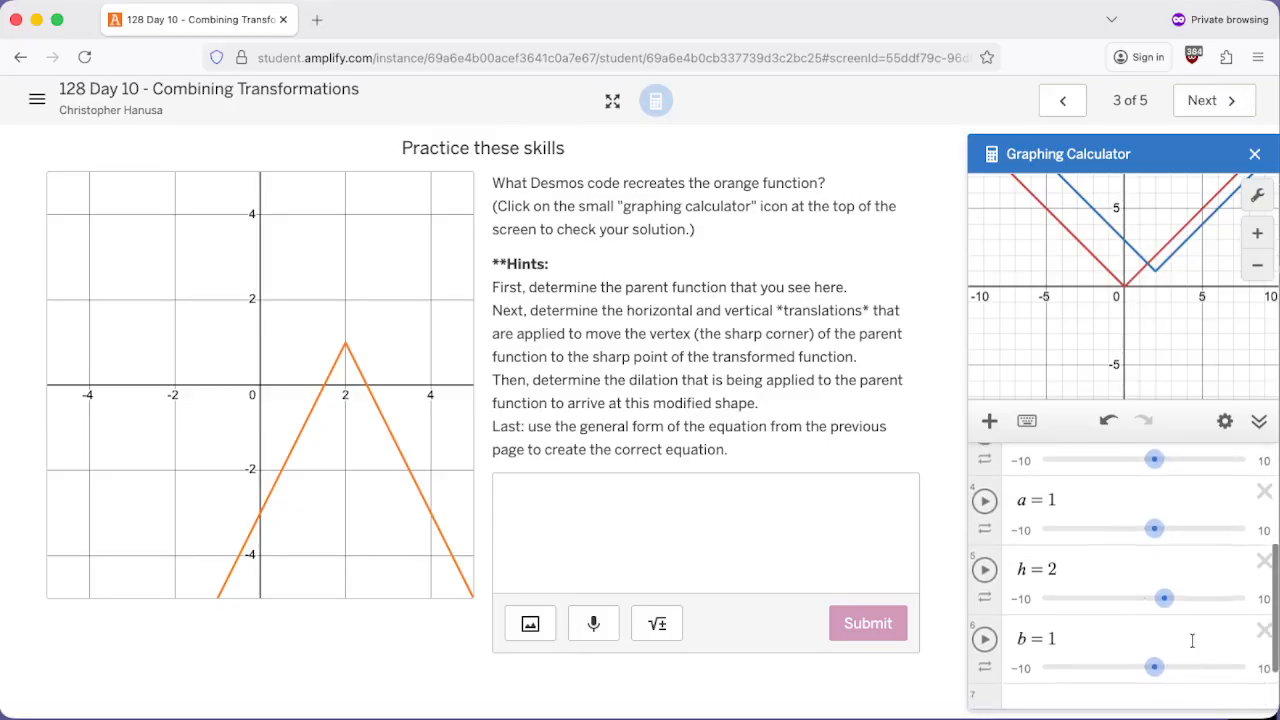
mouse_move(1154, 667)
left_mouse_down()
mouse_move(1169, 671)
mouse_move(1155, 668)
left_mouse_up()
Step: Set a to −1 and b to 0.5 so the transformed graph matches the orange function
scroll(1168, 530, "up", 3)
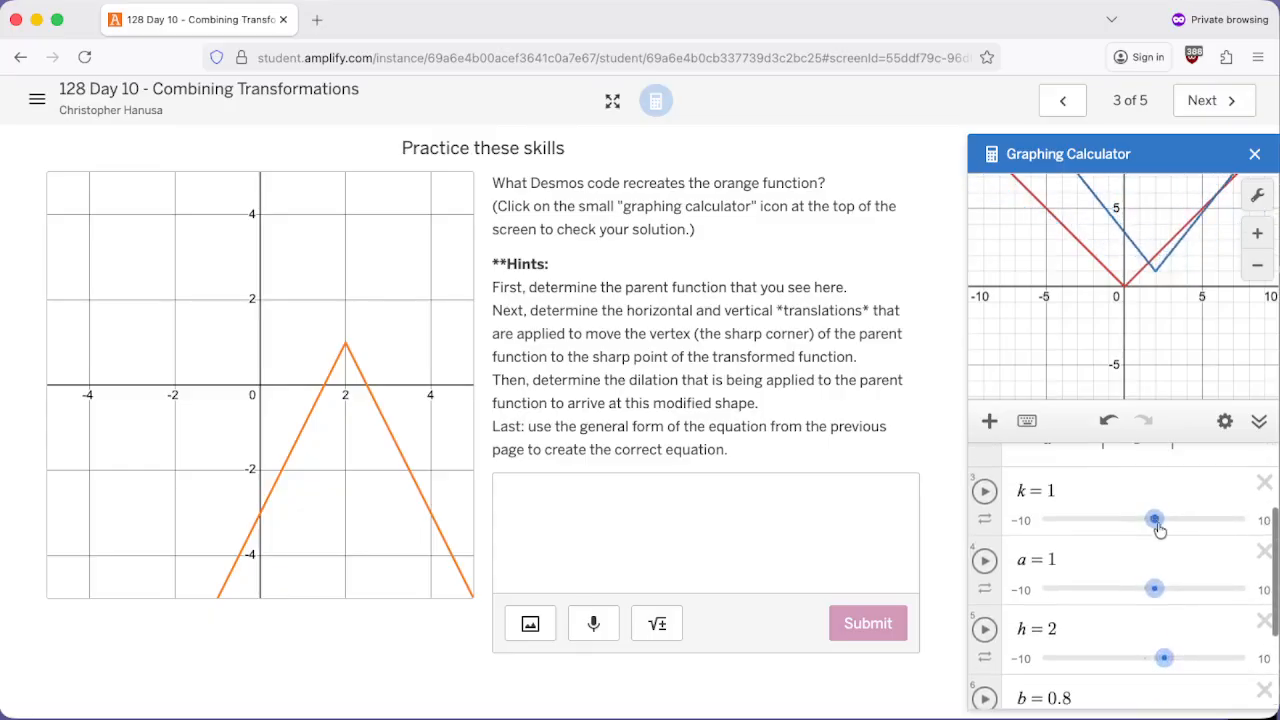
mouse_move(1154, 591)
left_mouse_down()
mouse_move(1128, 592)
mouse_move(1151, 613)
left_mouse_up()
scroll(1178, 596, "down", 1)
scroll(1178, 596, "down", 3)
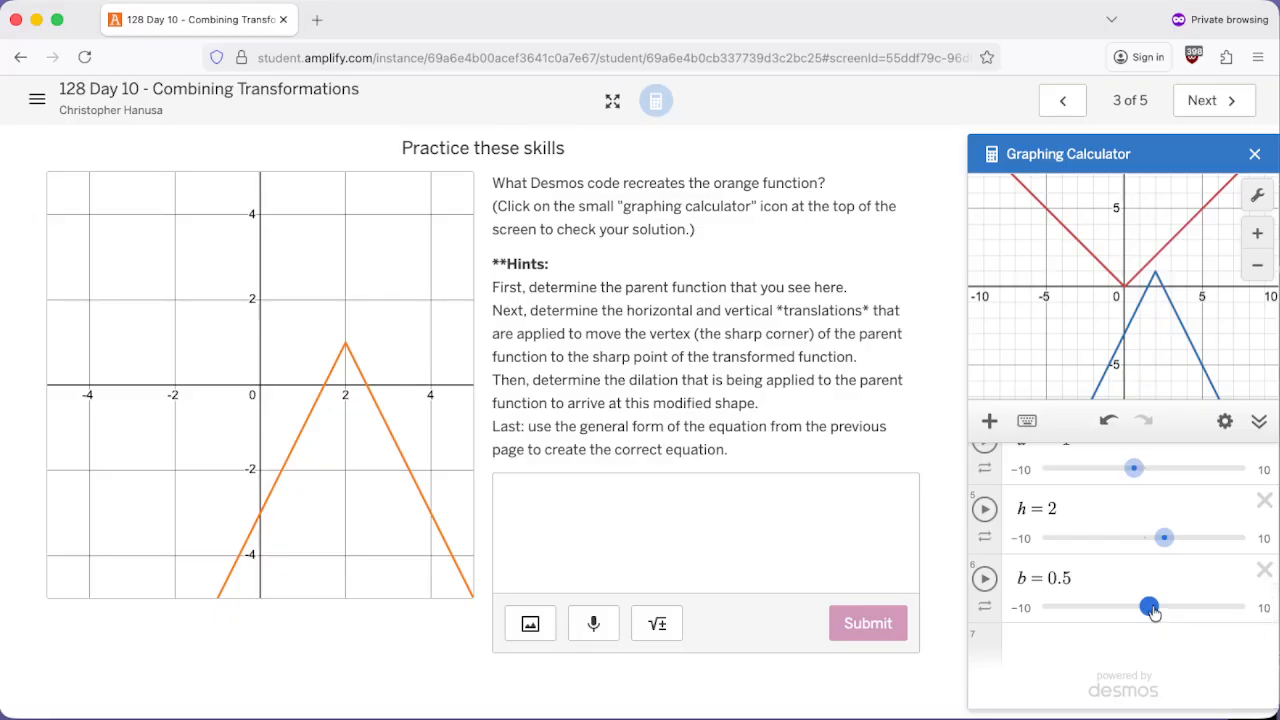
left_click_drag(1151, 607, 1151, 607)
Step: Enter (y-1)/(-1)=|(x-2)/0.5| as the answer in the response box, using the slider values
scroll(1108, 540, "up", 1)
scroll(1108, 540, "up", 2)
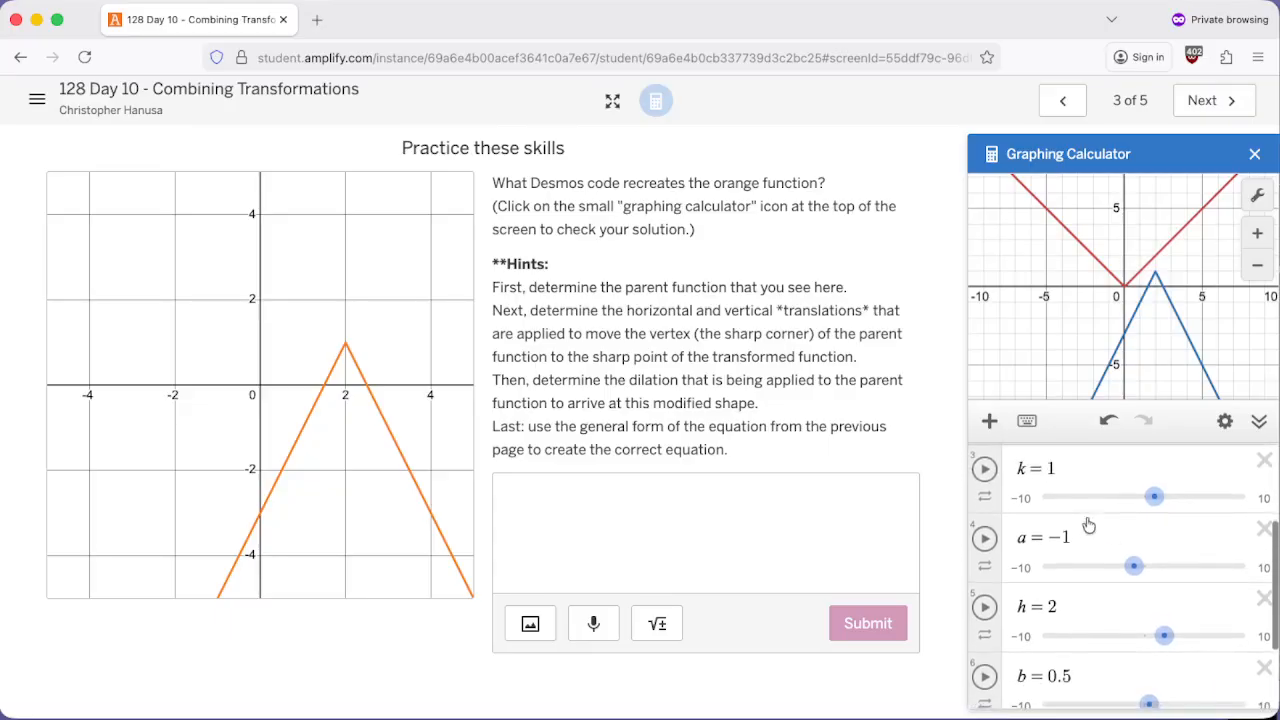
scroll(1094, 523, "up", 2)
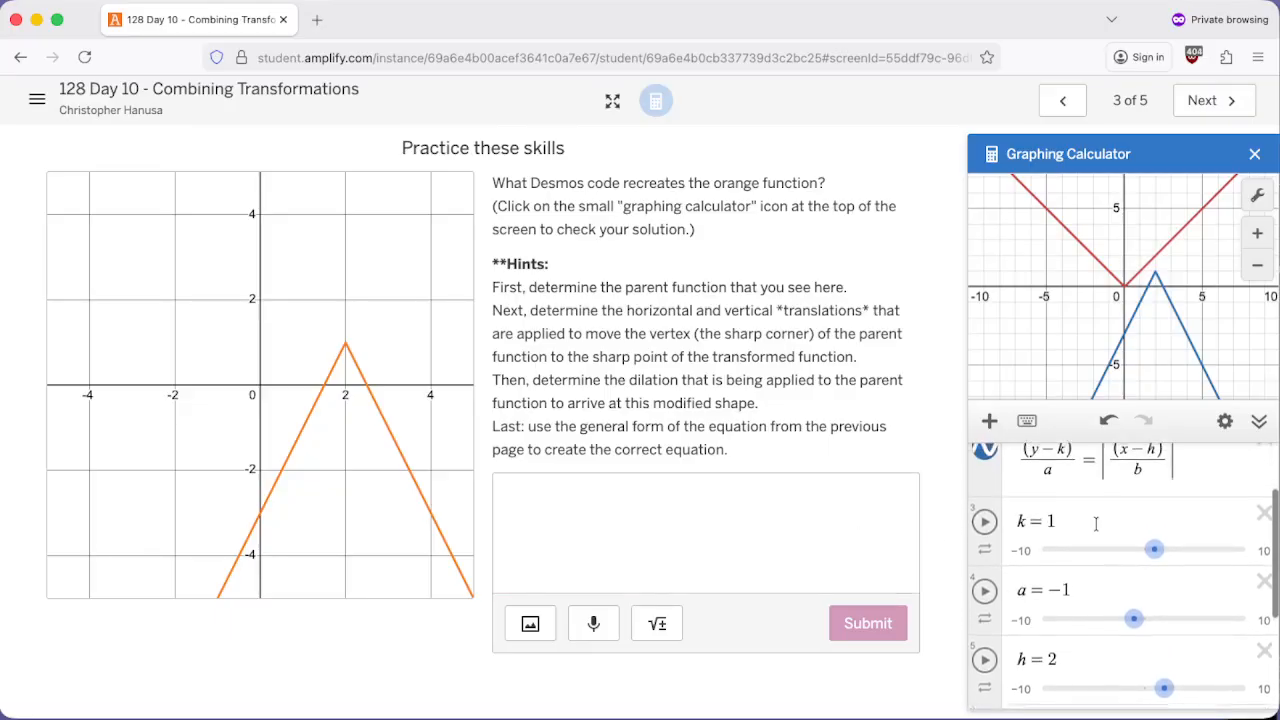
left_click(754, 506)
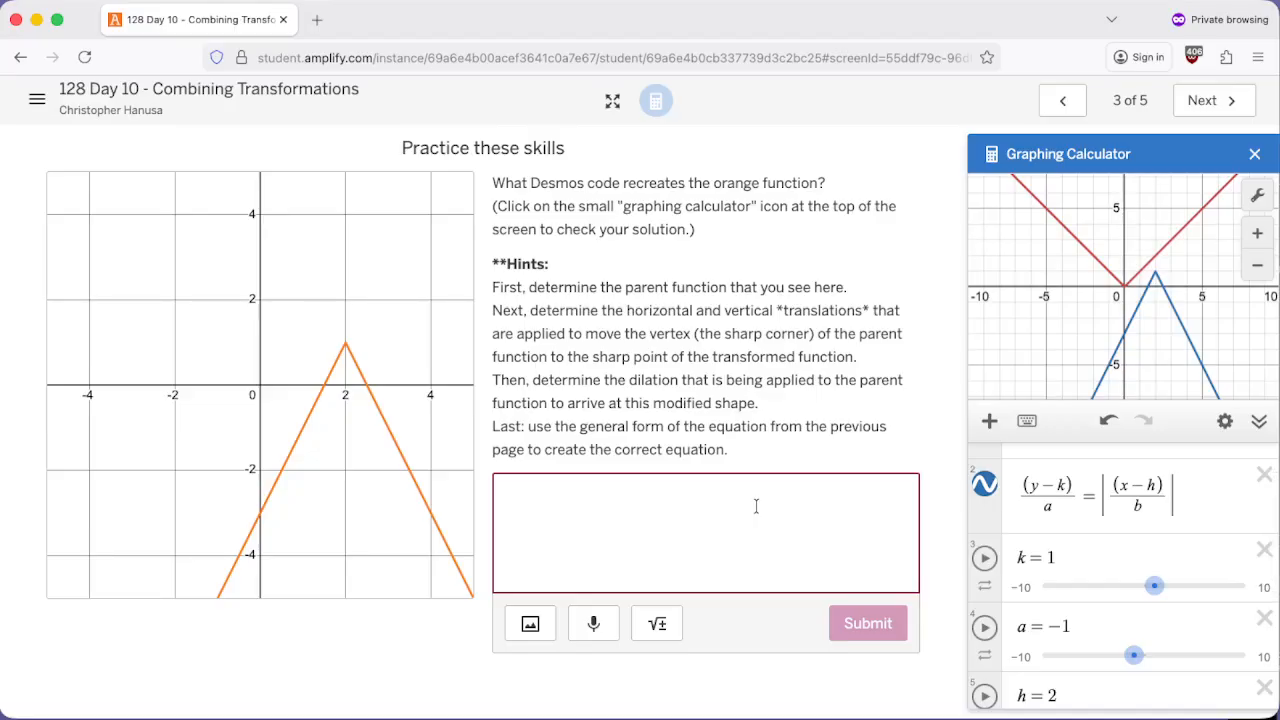
type("y-")
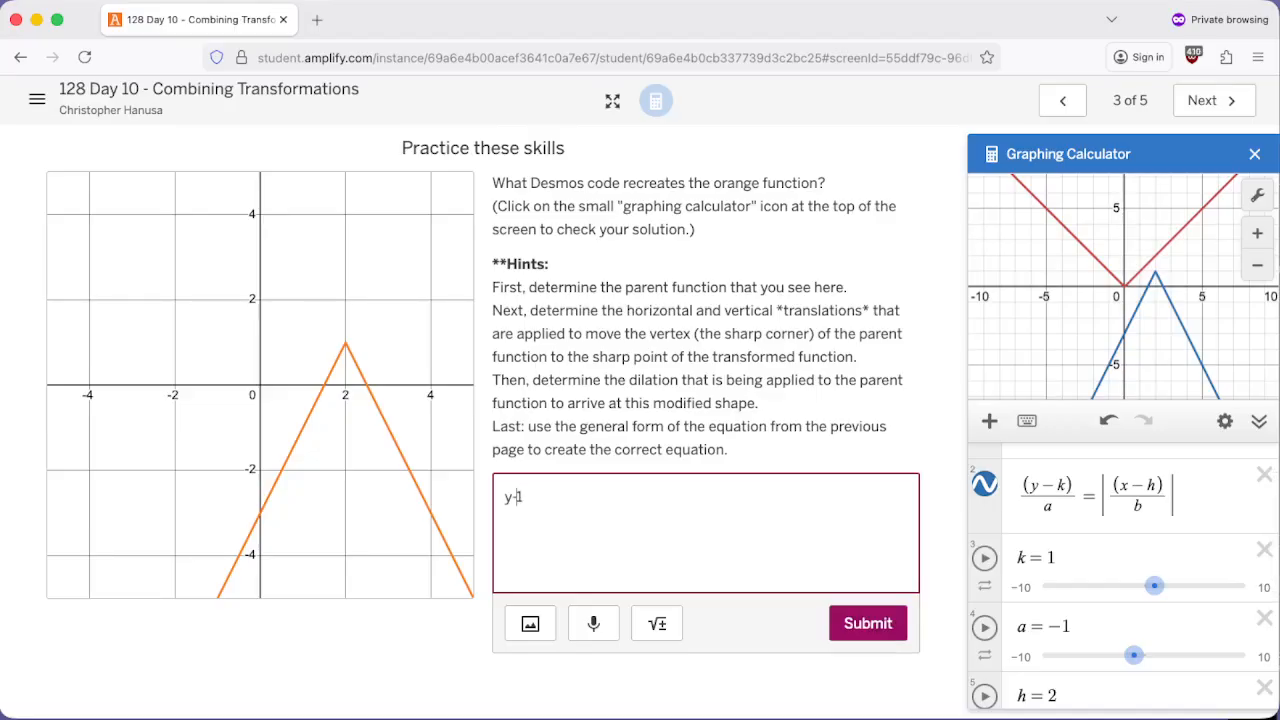
type("(")
type(")/(-1)=|(x-2)/")
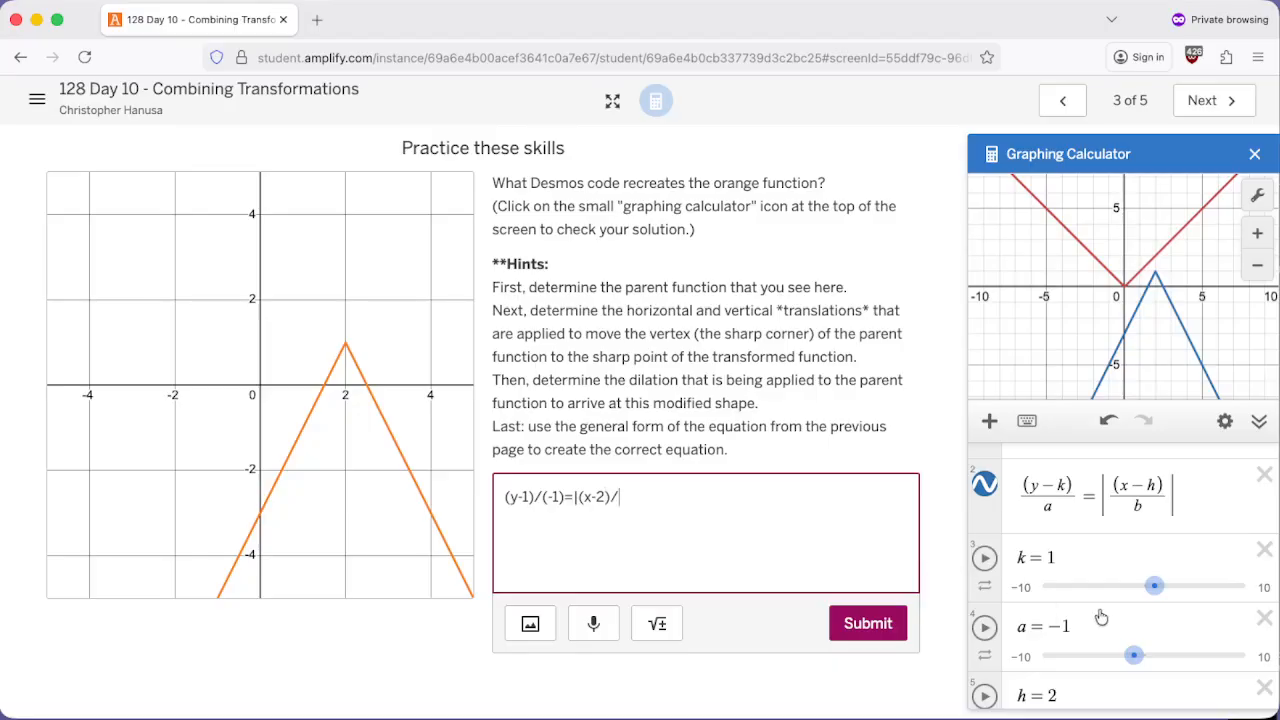
scroll(1099, 612, "down", 3)
type("|(x-2)/0.5|")
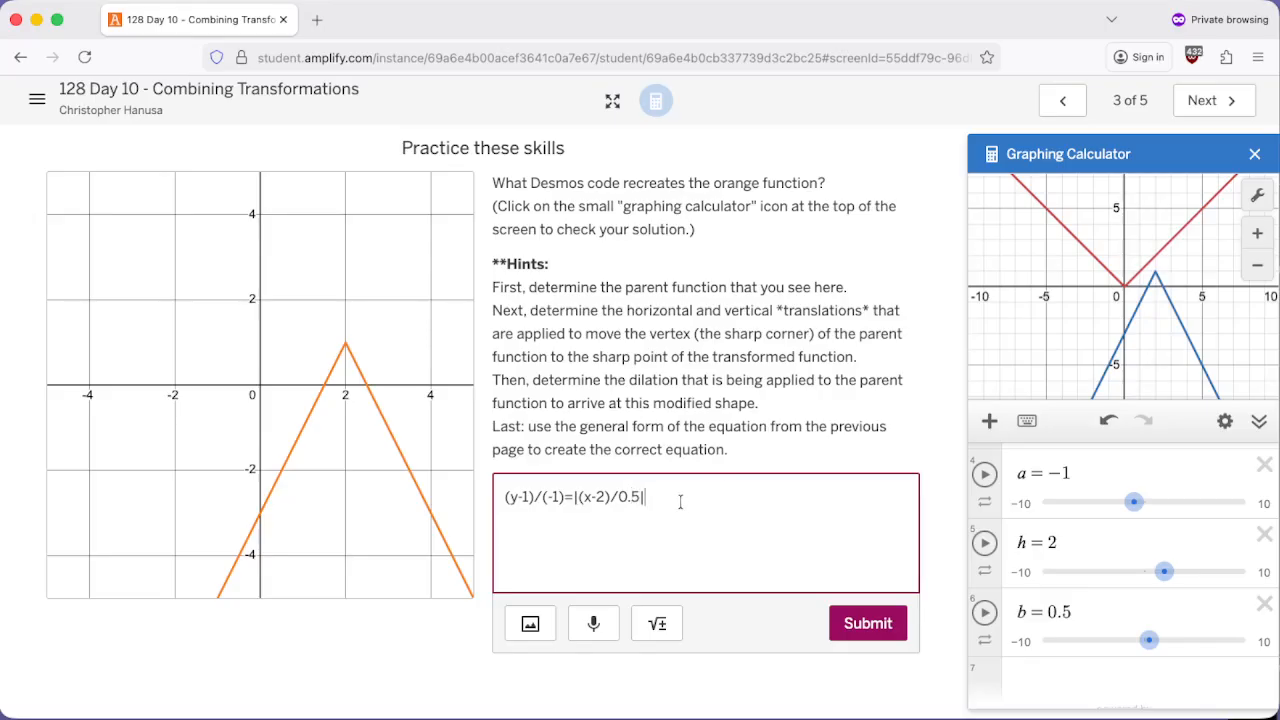
Step: Copy the written answer into the empty seventh expression line of the graphing calculator
left_click_drag(680, 502, 475, 490)
key("super+c")
scroll(1110, 570, "down", 1)
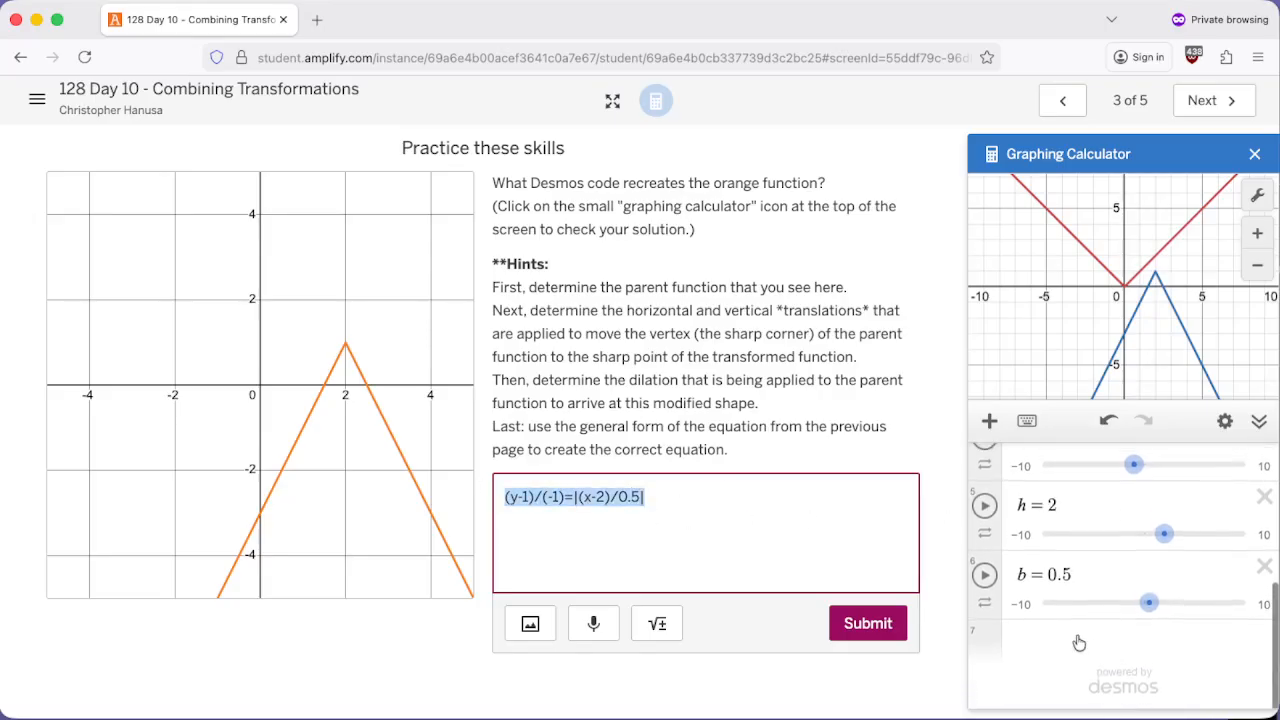
left_click(1071, 631)
key("super+v")
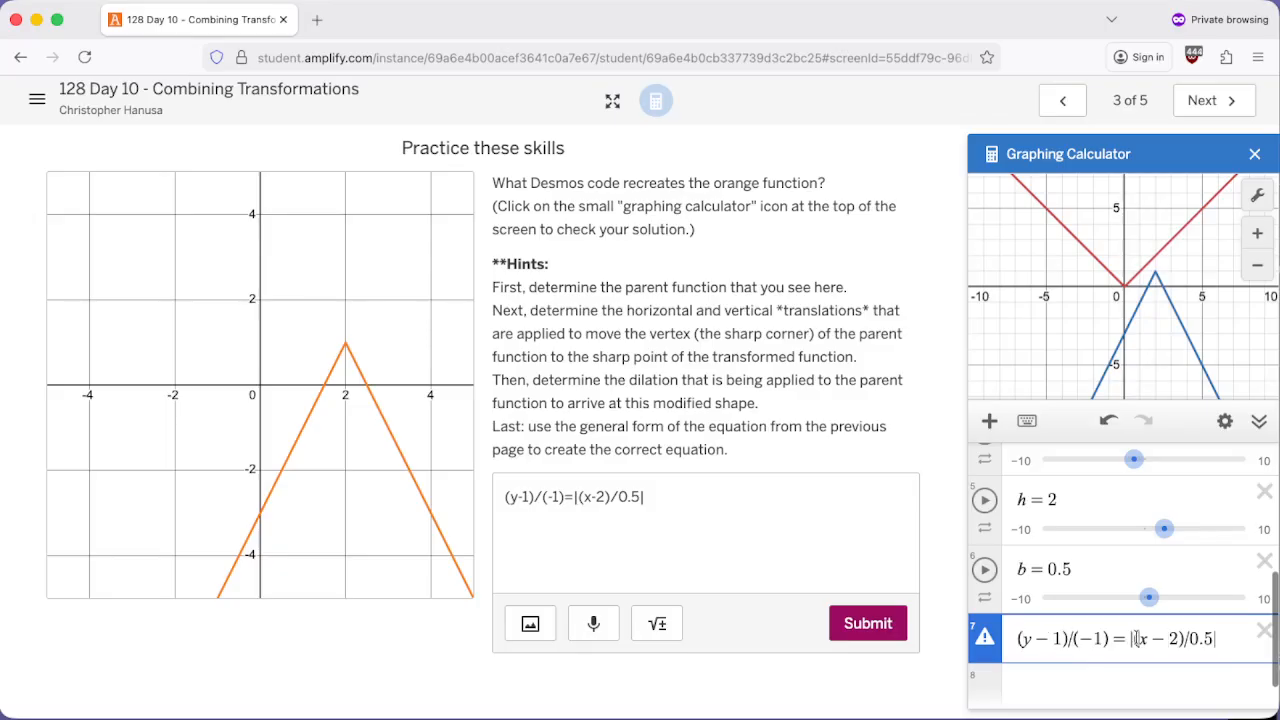
Step: Correct the absolute value bars in the copied equation so it reads (y − 1)/(−1) = |(x − 2)/0.5|
key("BackSpace")
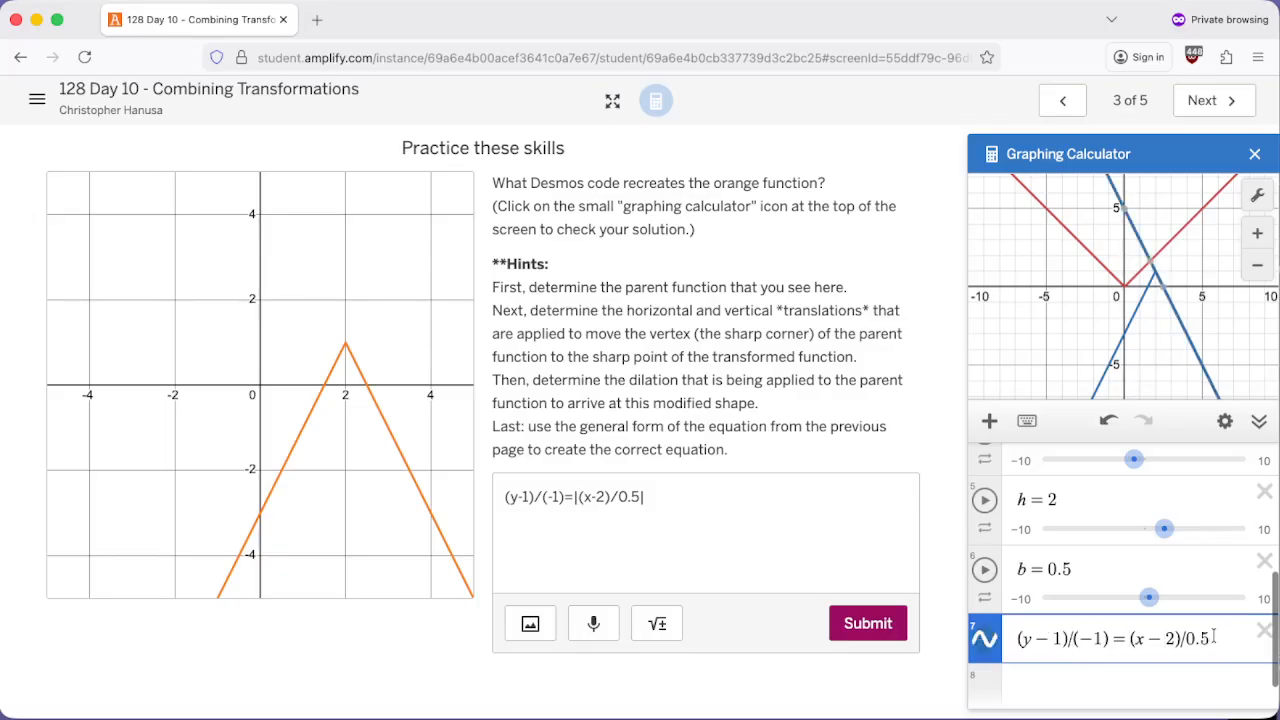
type("|")
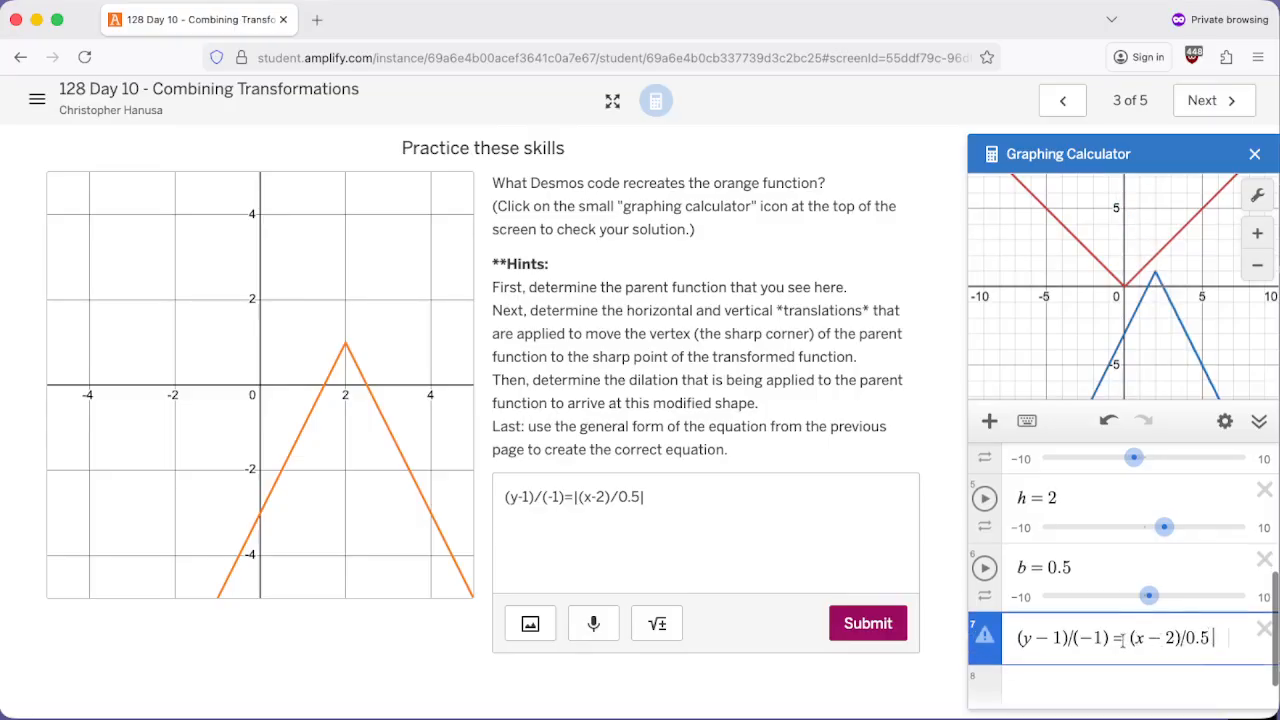
left_click(1125, 640)
type("|")
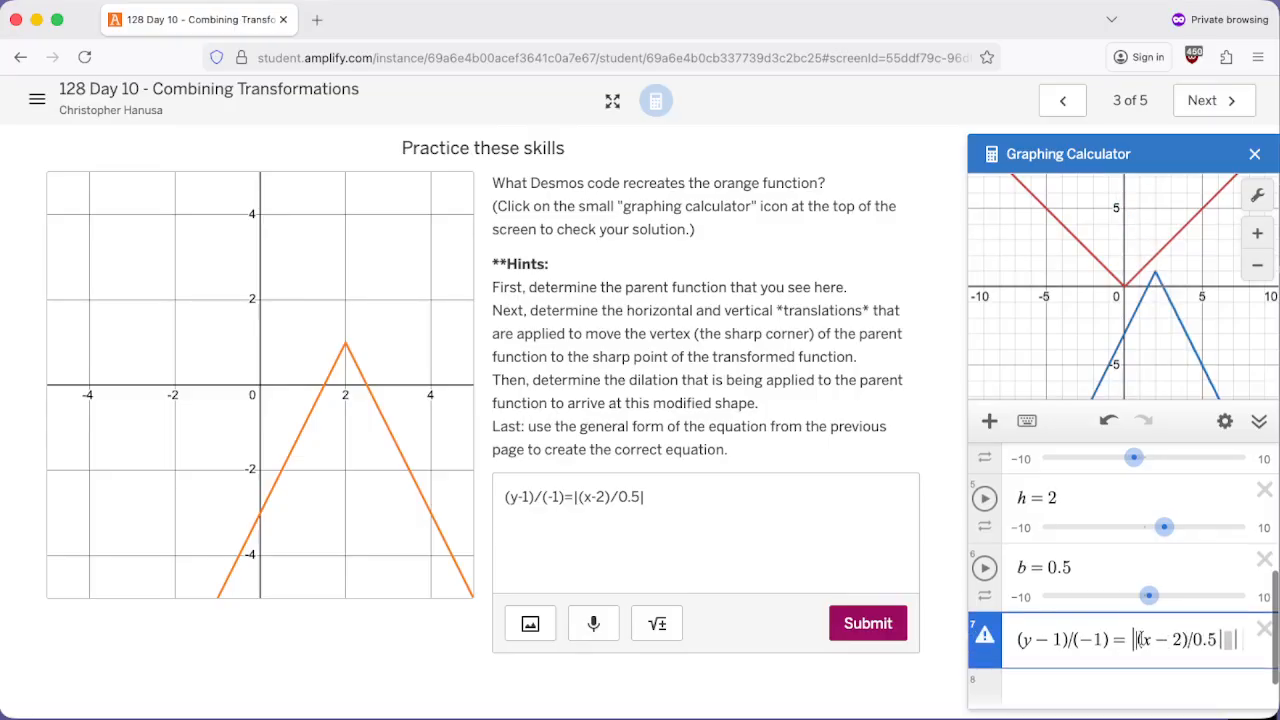
left_click(1264, 628)
key("super+z")
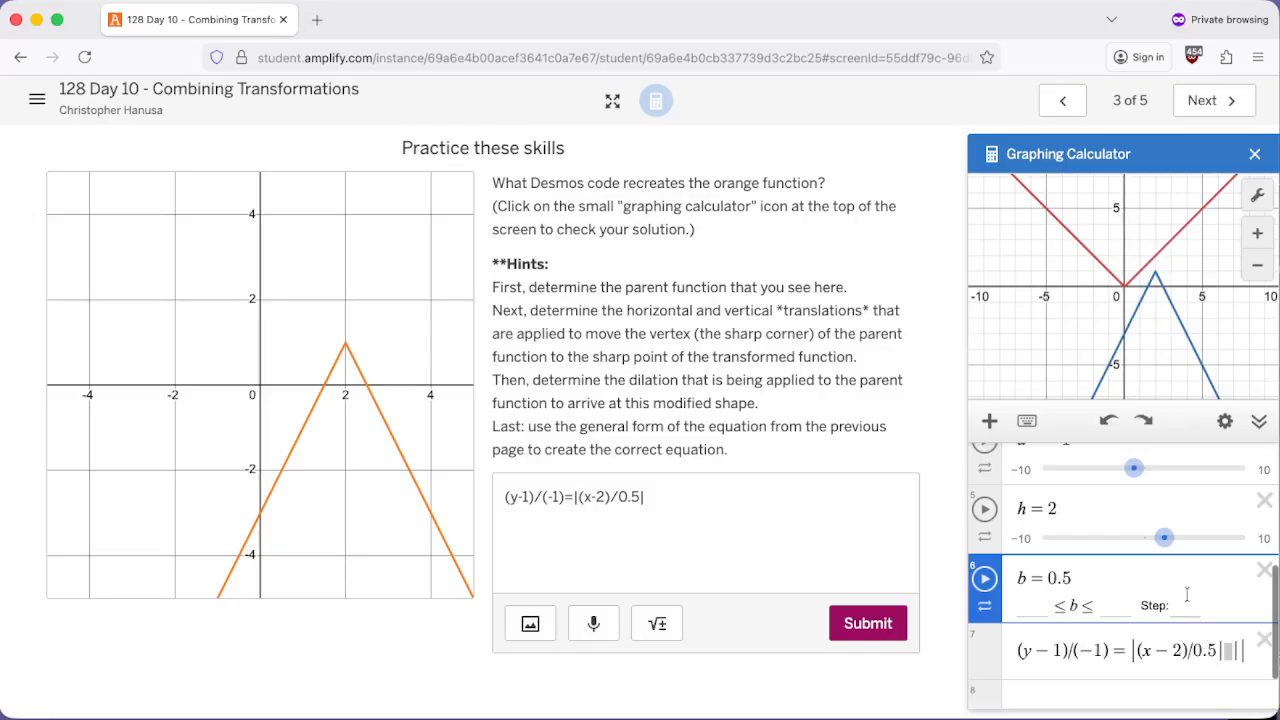
left_click(1233, 652)
key("BackSpace")
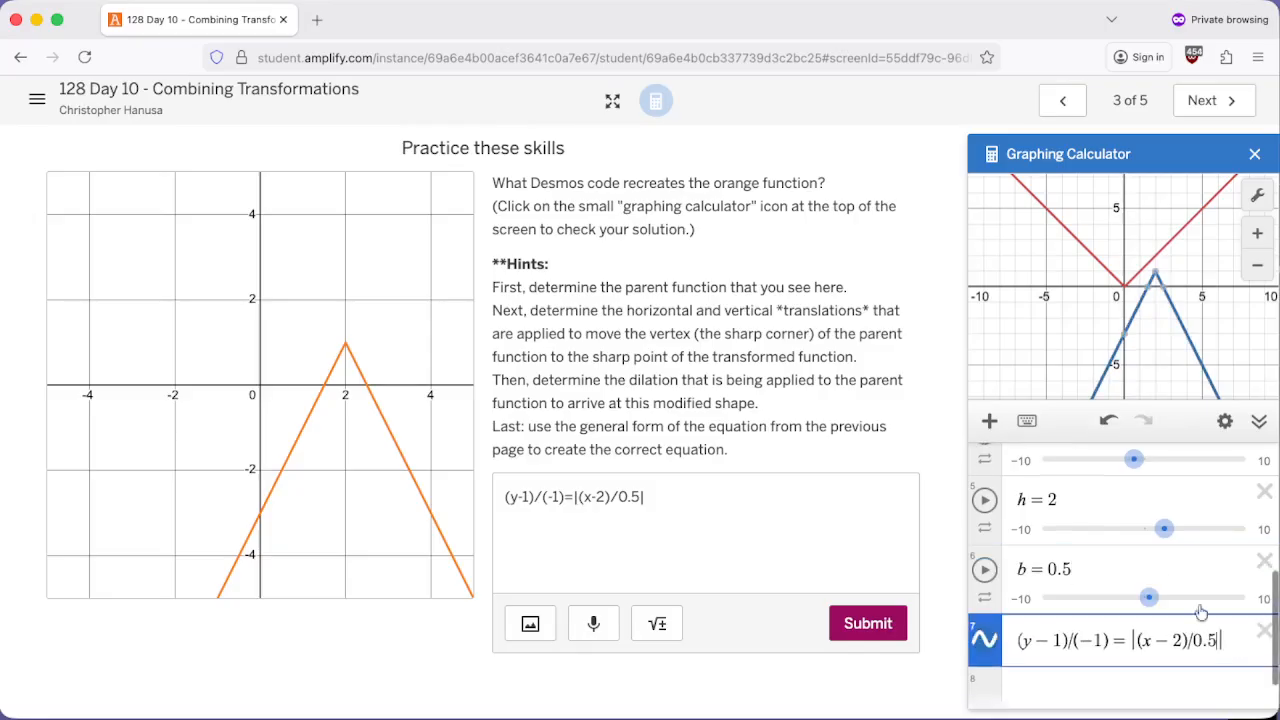
Step: Check the copied equation's graph against the slider version and advance to page 4, Transforming Pieces of functions
mouse_move(1153, 288)
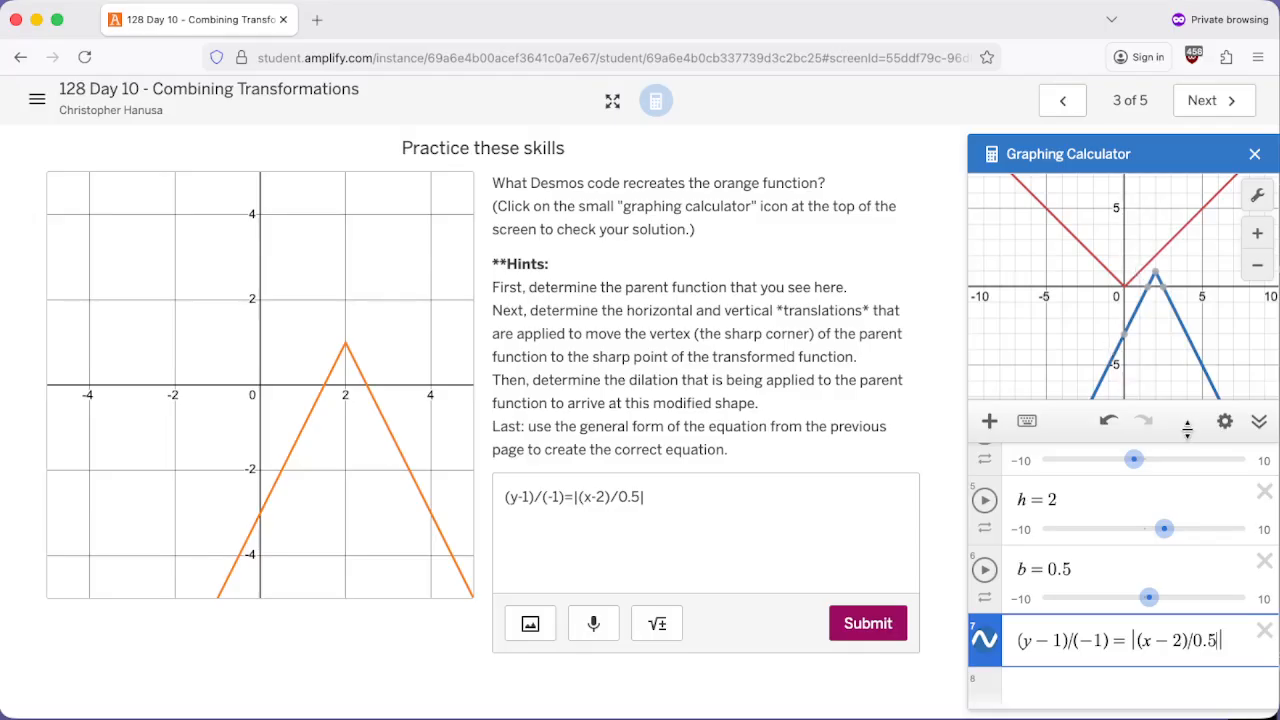
left_click(1200, 104)
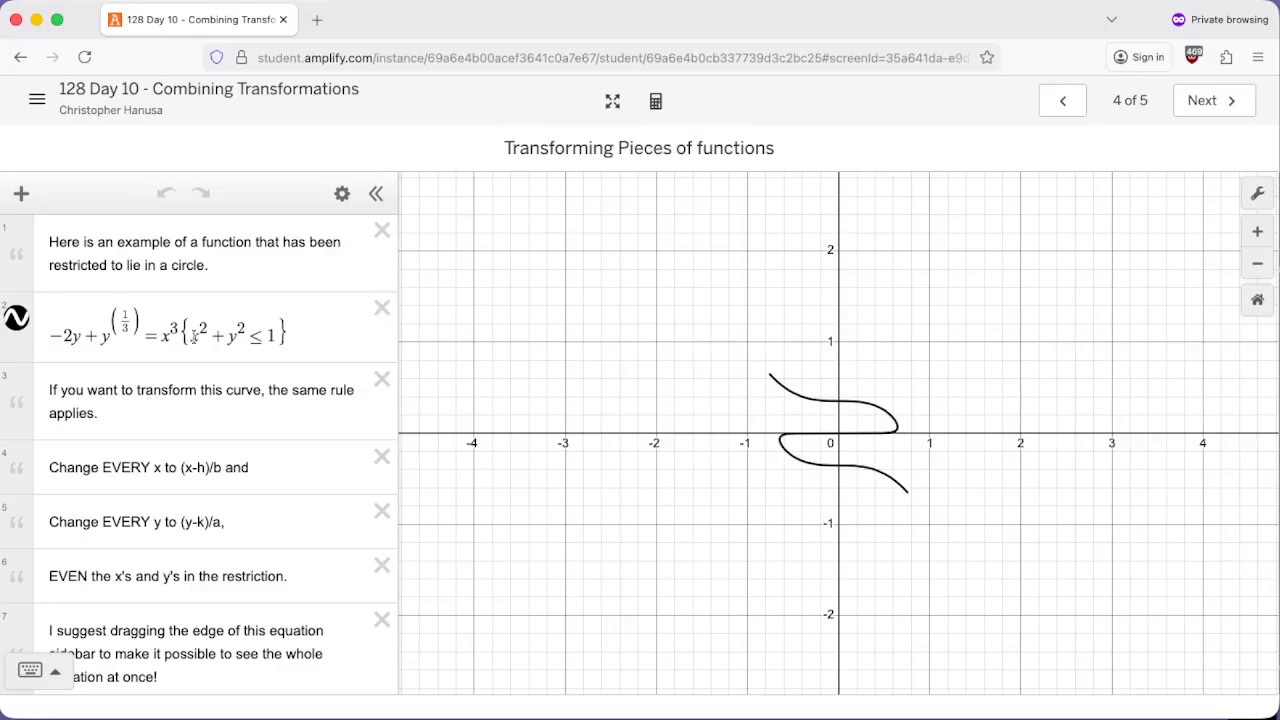
Step: Remove the restriction {x² + y² ≤ 1} from the example curve to view it unrestricted, and restore the restriction
left_click_drag(290, 333, 238, 333)
key("BackSpace")
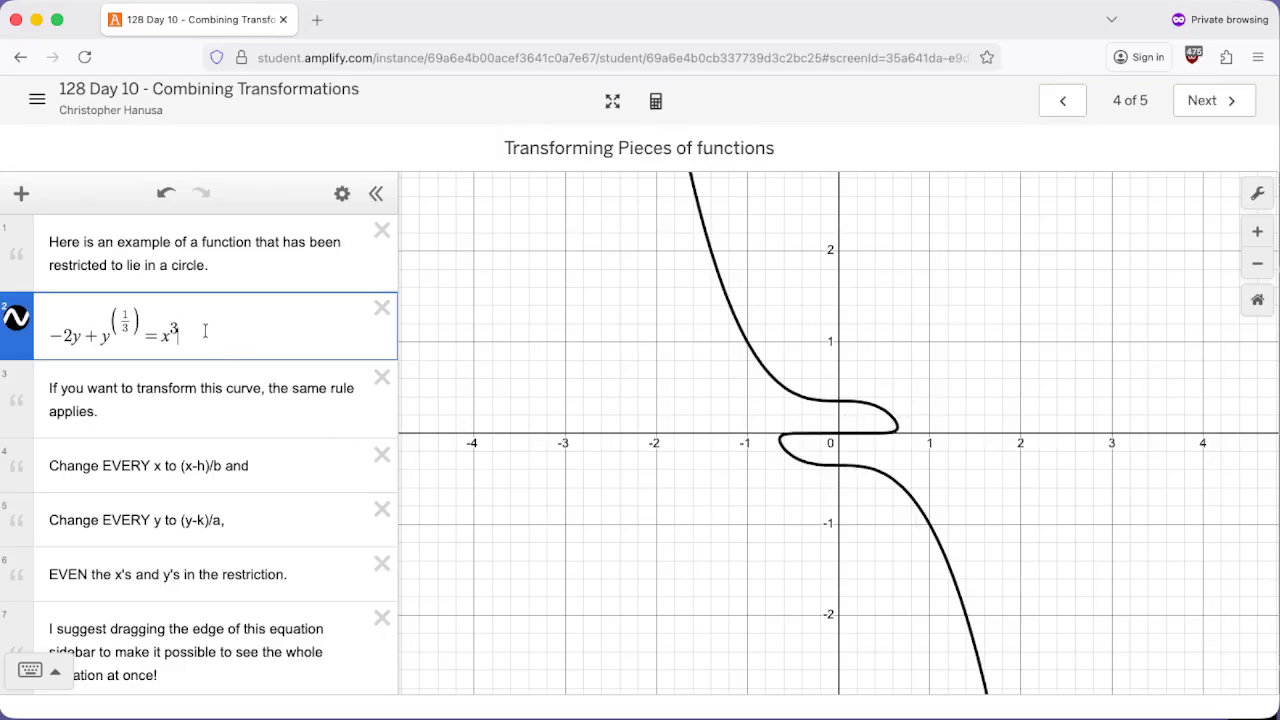
key("super+z")
key("super+z")
key("super+z")
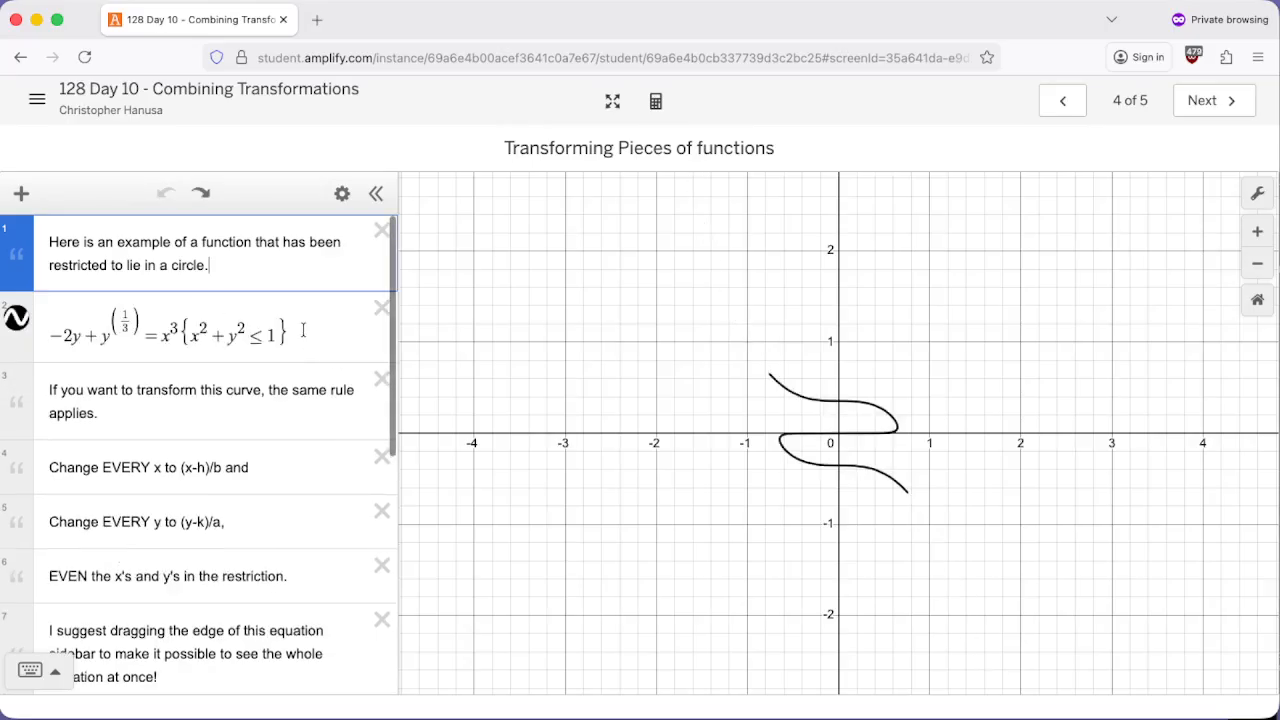
Step: Add a new expression below the first note graphing the example's restriction without braces, x² + y² ≤ 1
left_click_drag(302, 331, 194, 336)
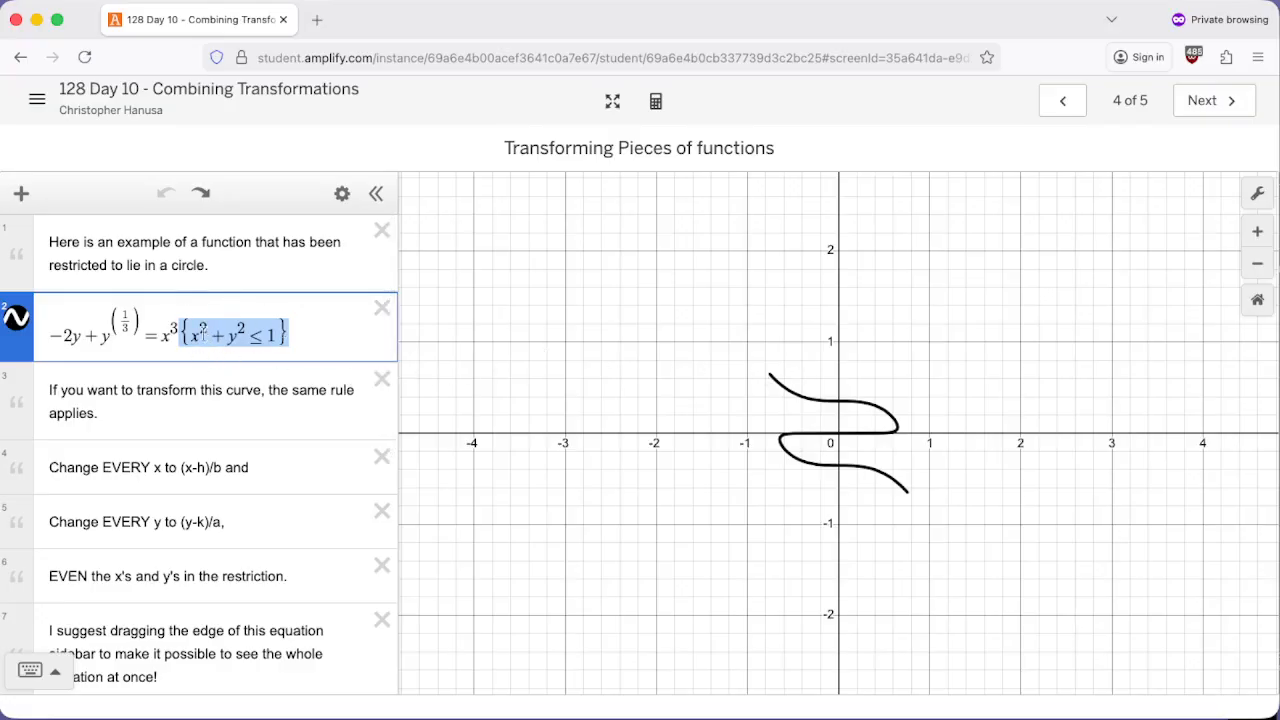
left_click(263, 271)
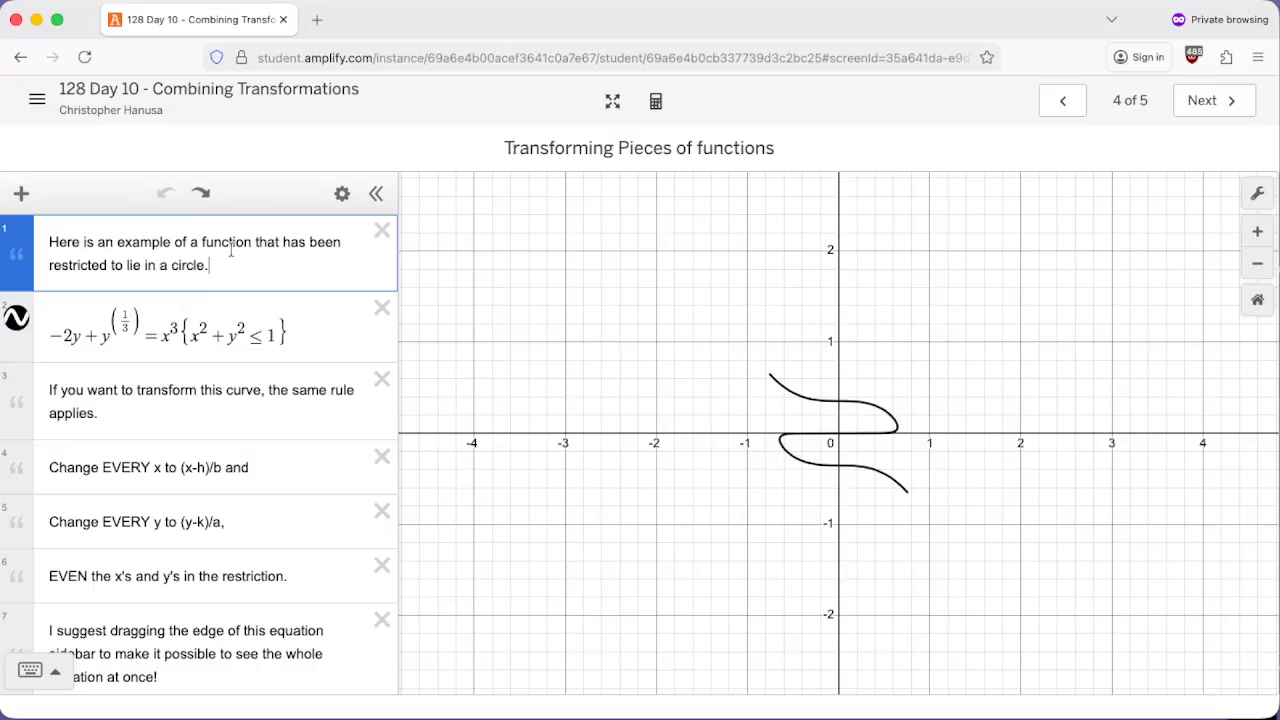
left_click(21, 194)
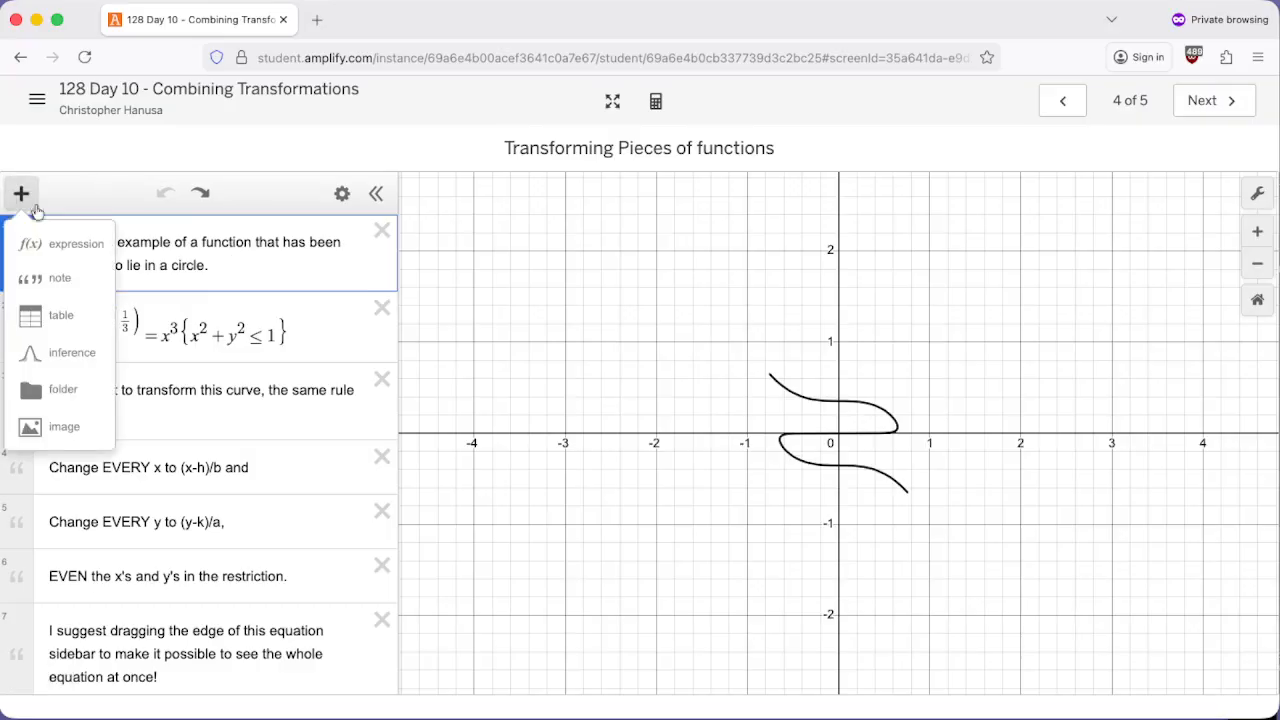
left_click(64, 252)
type("{x^2+y^2≤1}")
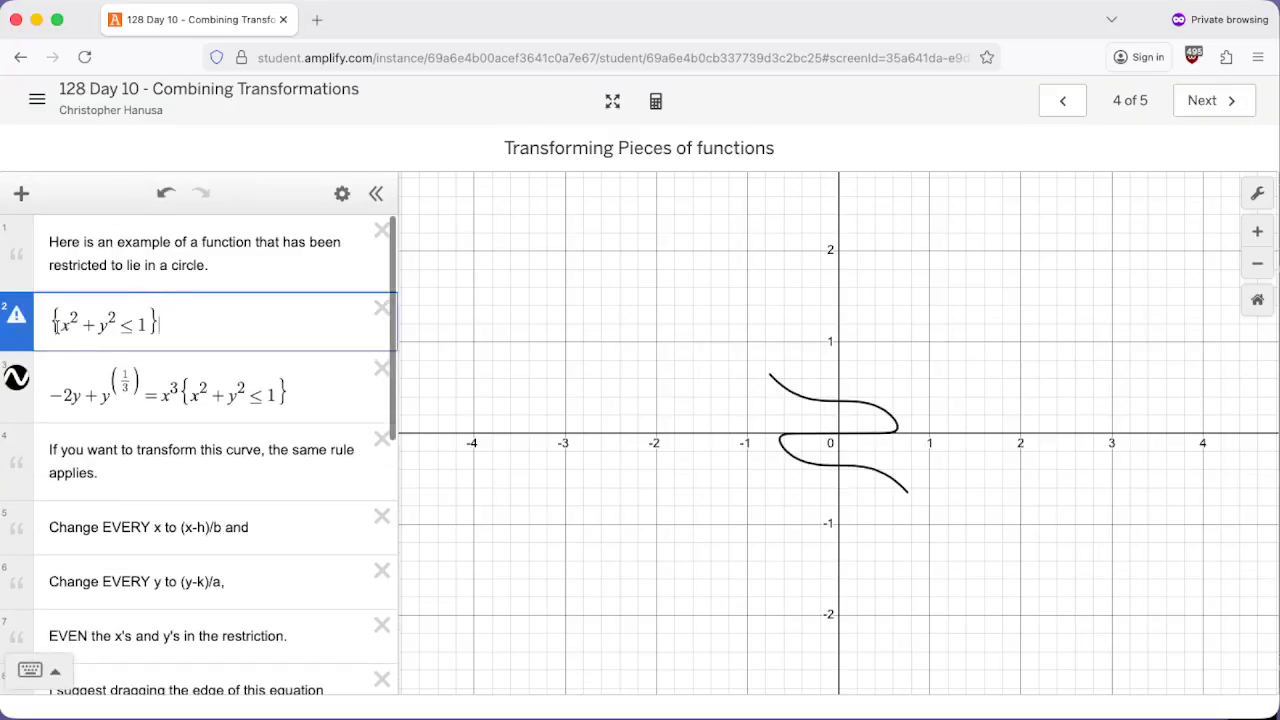
key("BackSpace")
left_click(141, 319)
key("BackSpace")
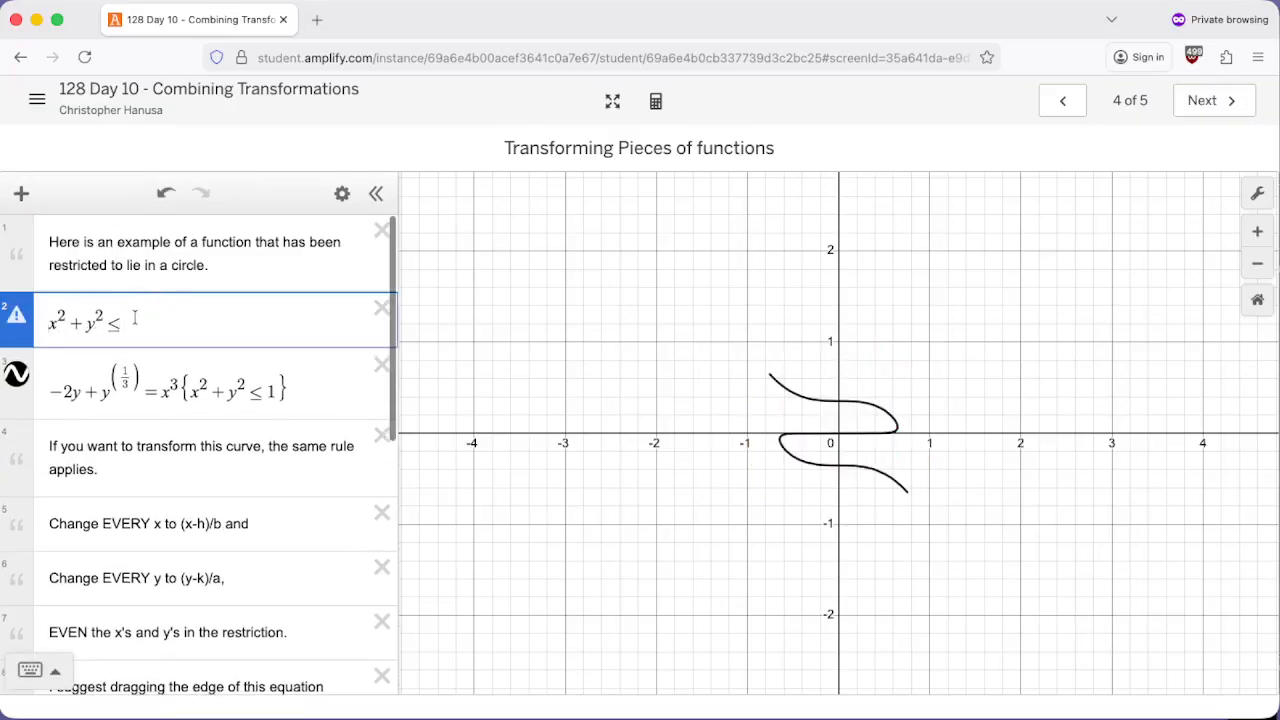
type("1")
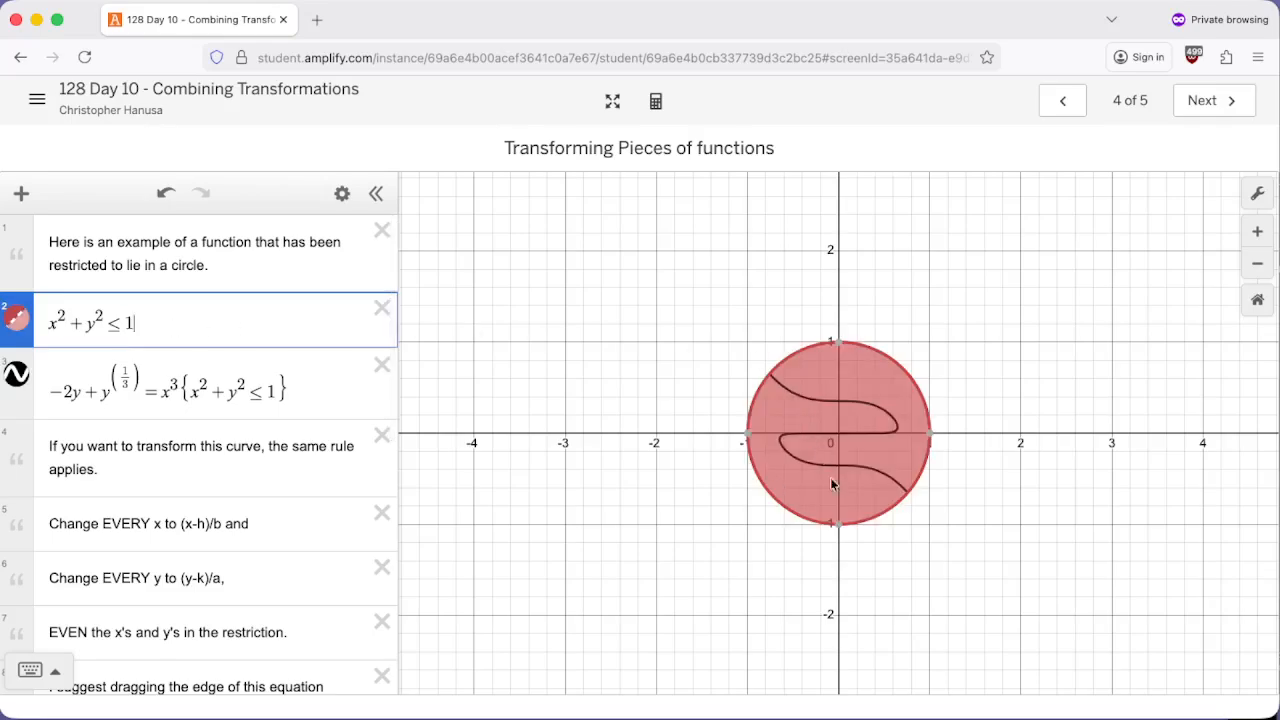
Step: Delete the curve's circle restriction to compare the full curve with the shaded disk, and undo the deletion
left_click_drag(180, 391, 353, 388)
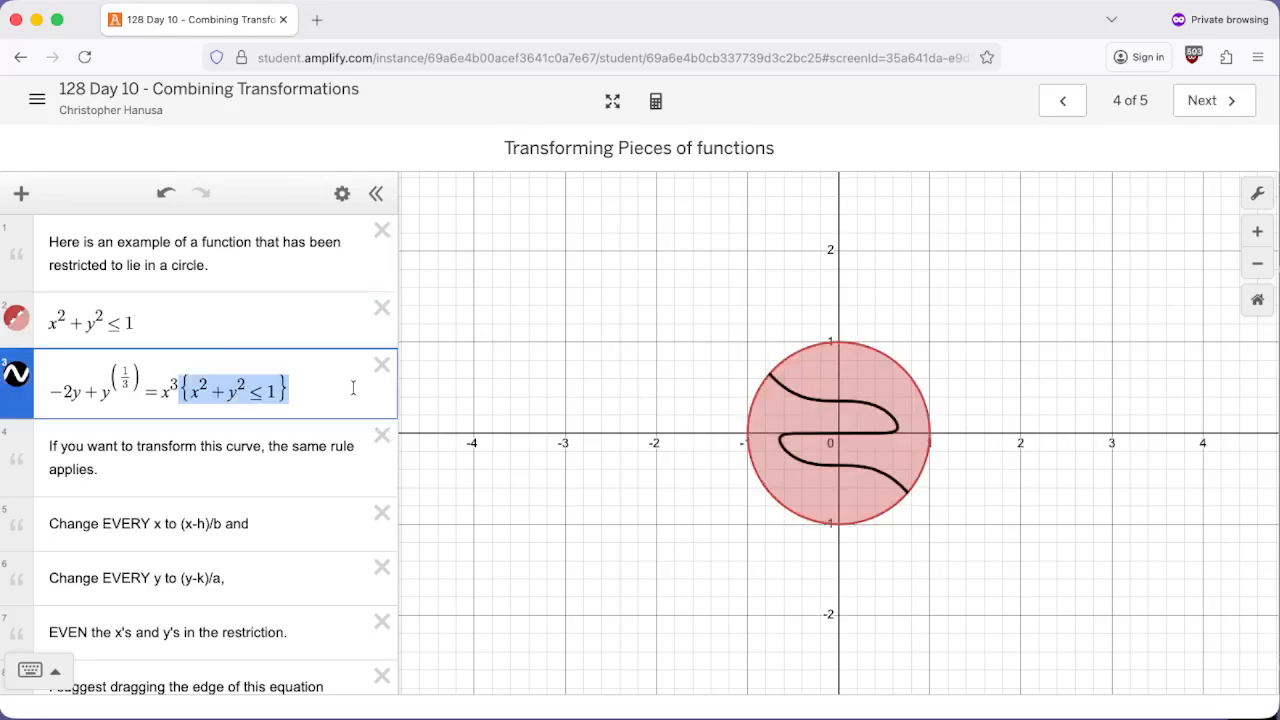
key("BackSpace")
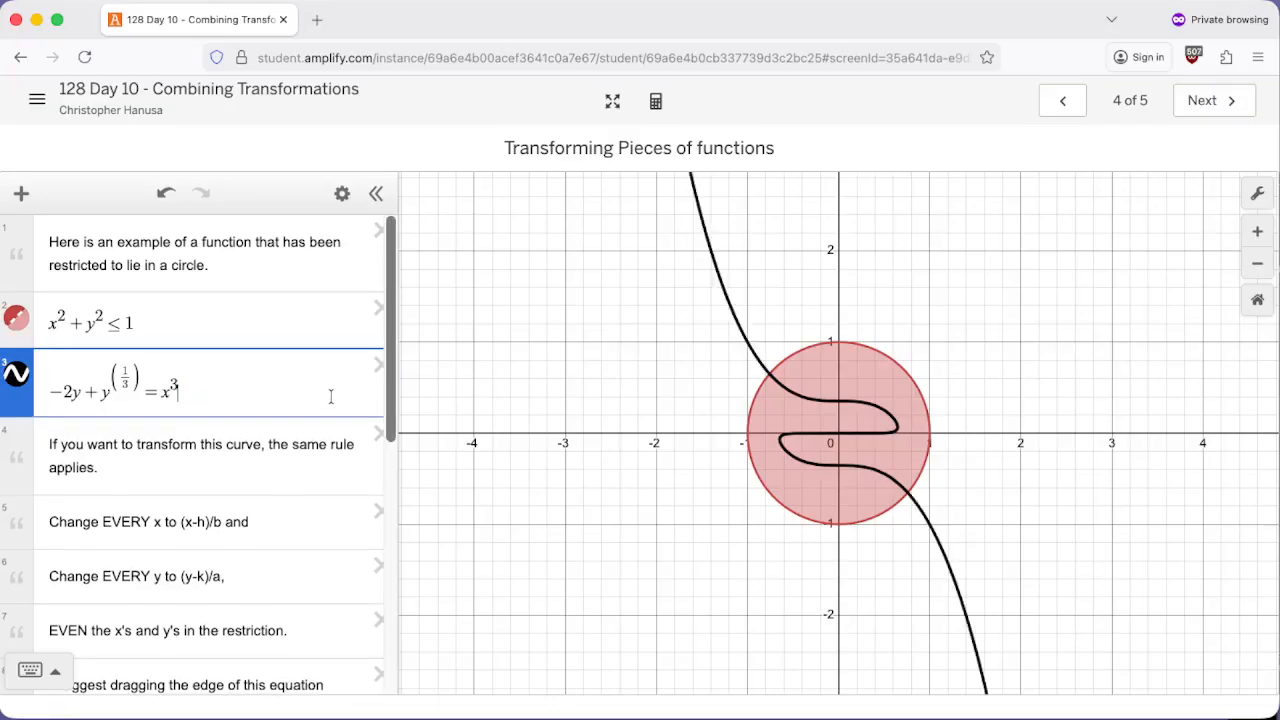
key("ctrl+z")
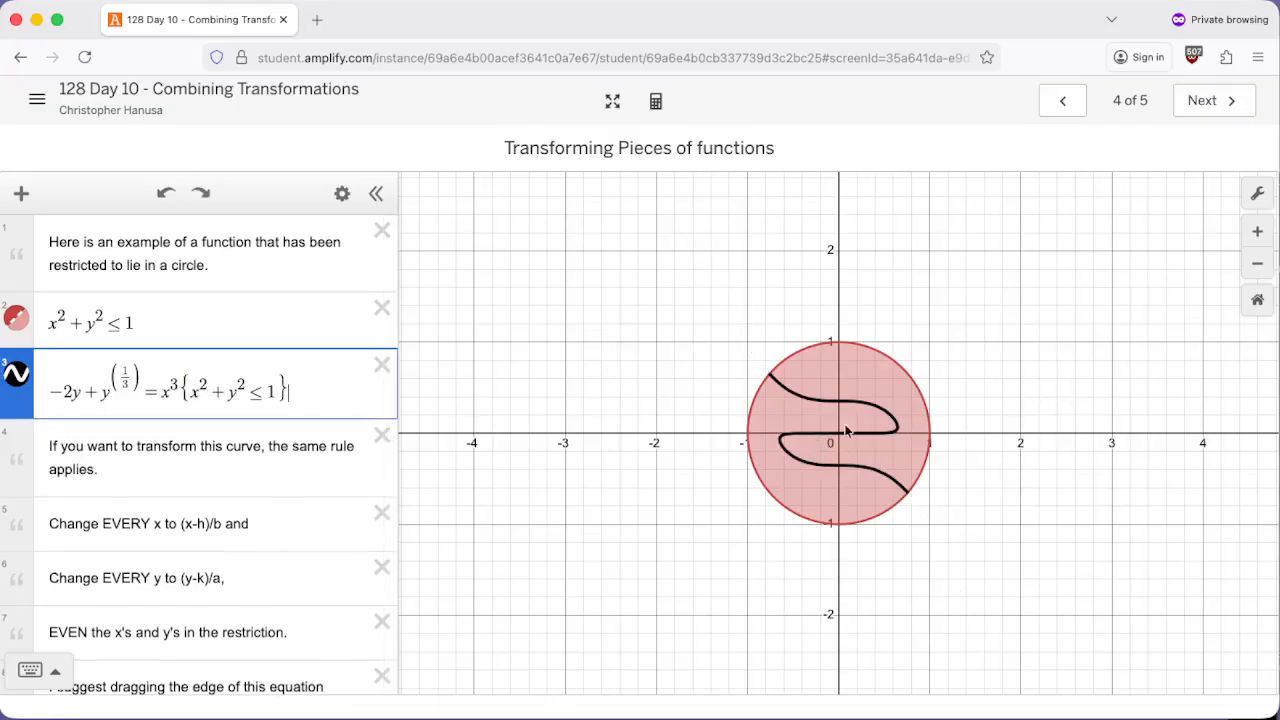
Step: Hide the shaded disk x² + y² ≤ 1 and widen the equation sidebar to about half the window
left_click(16, 318)
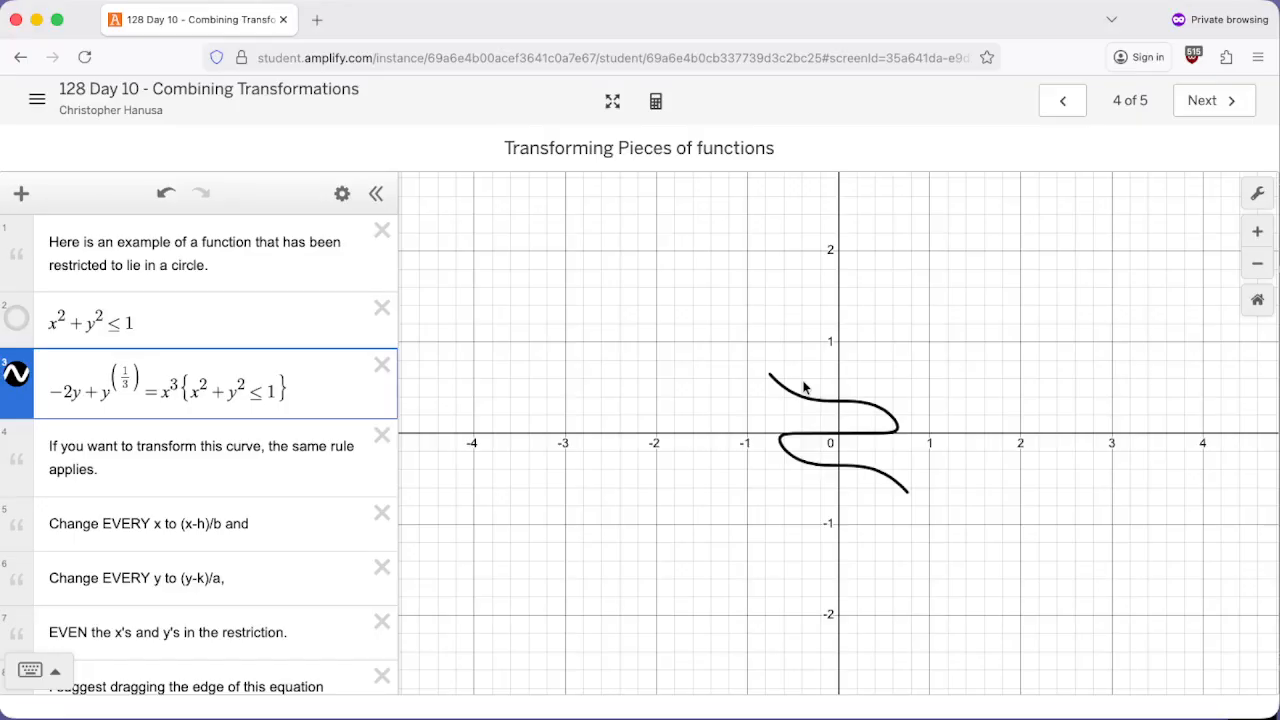
left_click_drag(265, 388, 46, 390)
key("ctrl+c")
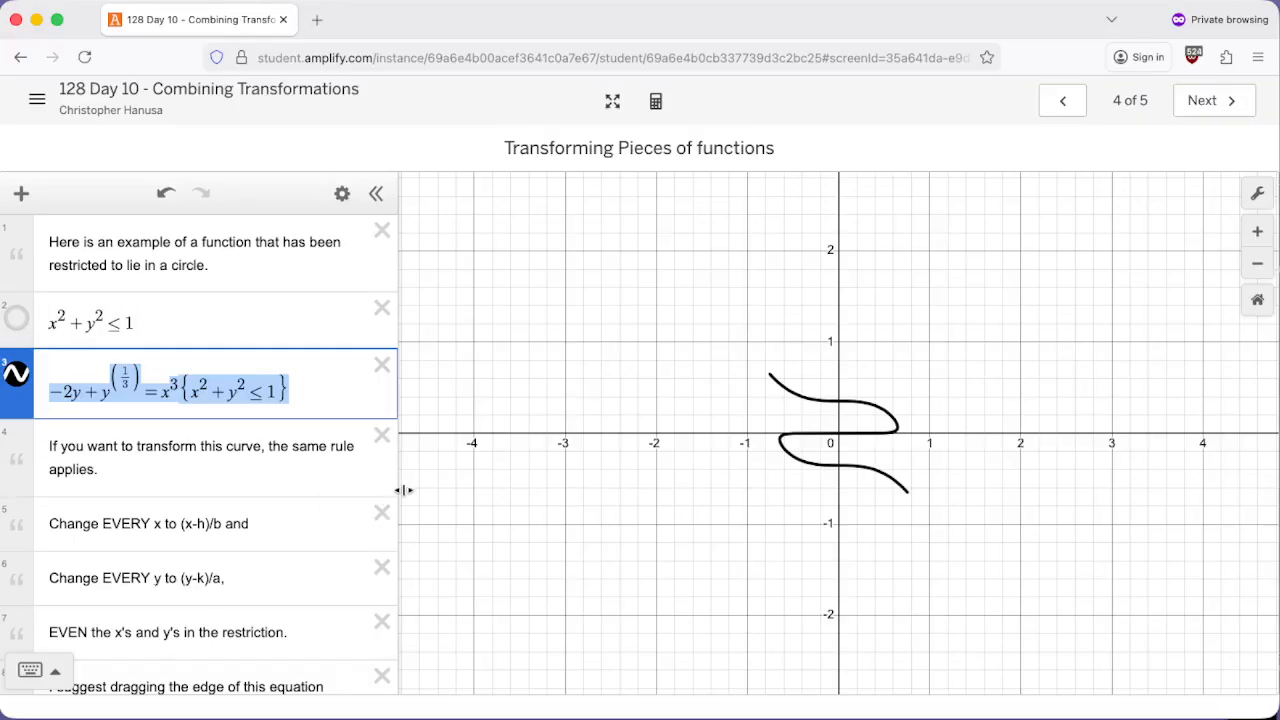
left_click_drag(401, 488, 614, 480)
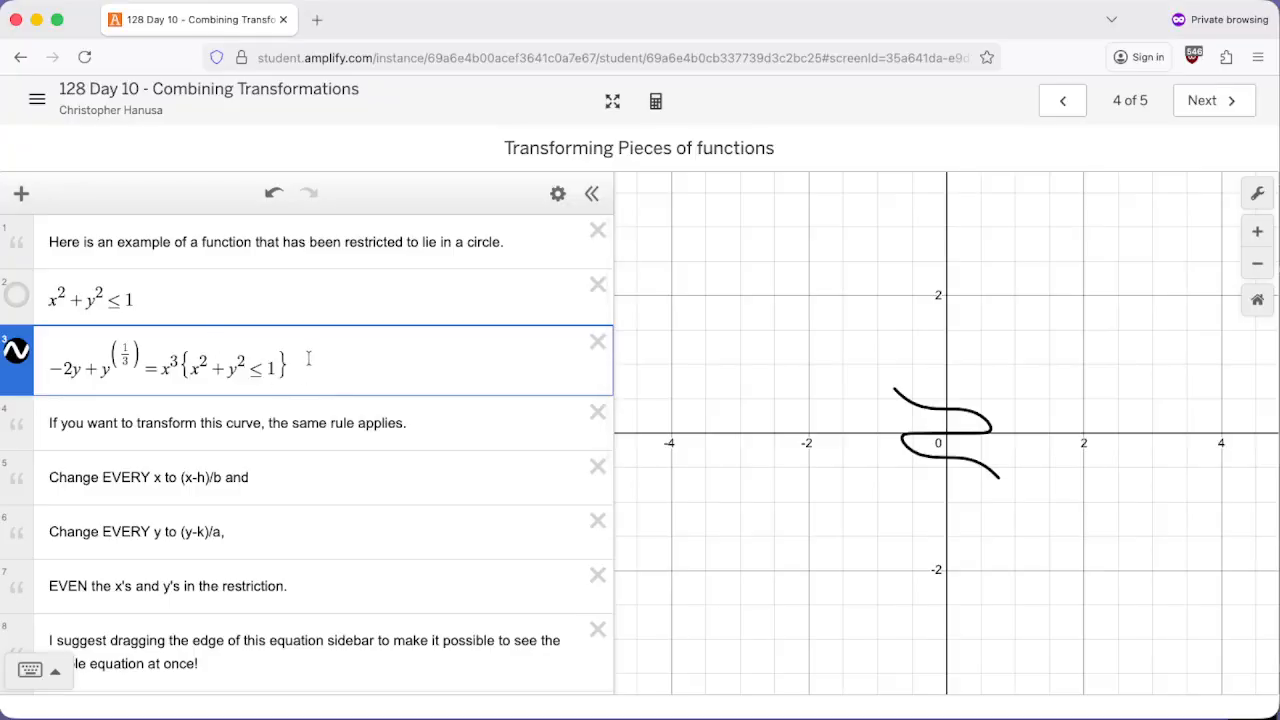
left_click_drag(290, 368, 88, 362)
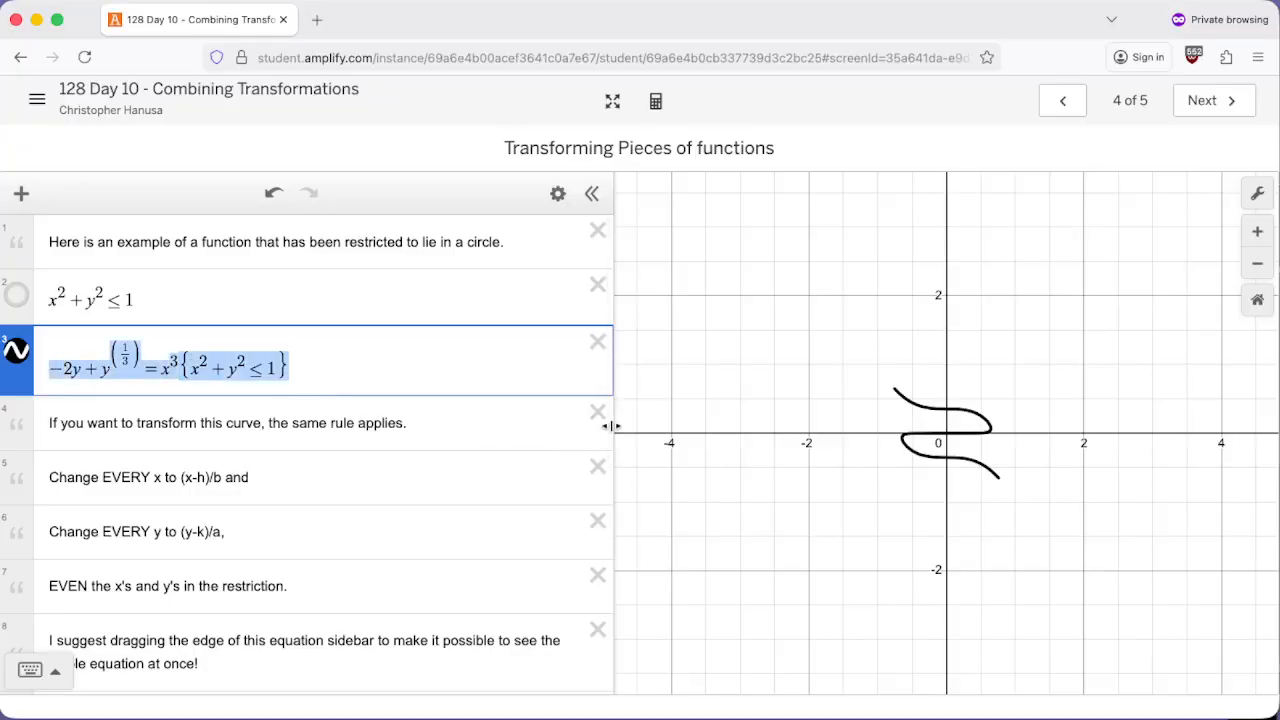
mouse_move(613, 426)
left_mouse_down()
mouse_move(720, 421)
mouse_move(586, 417)
mouse_move(620, 418)
left_mouse_up()
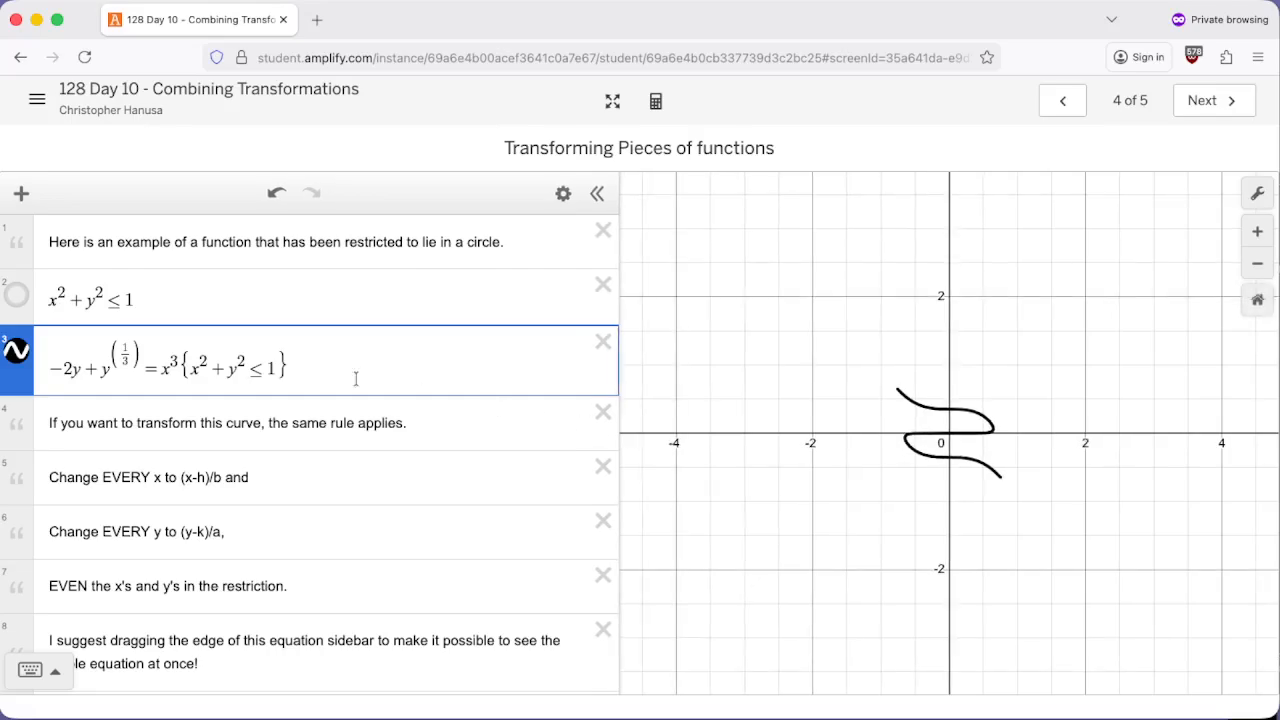
Step: Copy the restricted curve's full equation into the empty expression above the a slider
left_click_drag(289, 368, 6, 365)
scroll(222, 430, "down", 5)
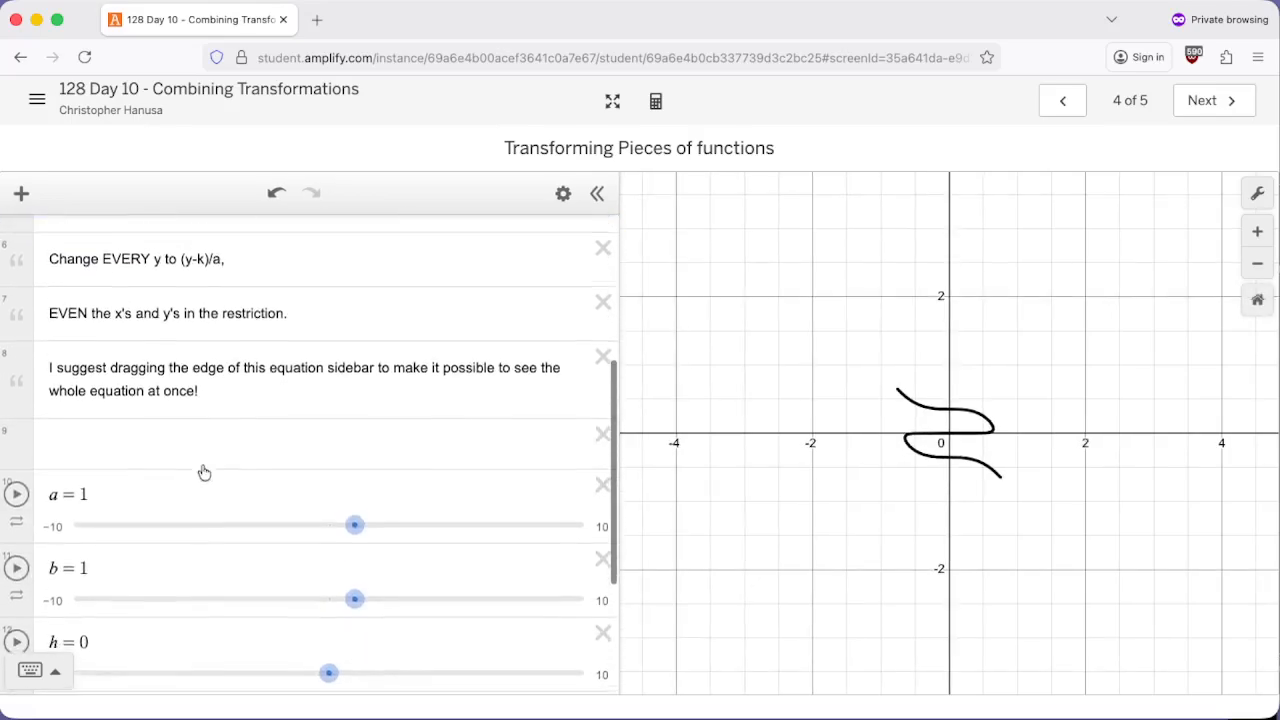
left_click(185, 420)
key("ctrl+v")
scroll(229, 394, "up", 5)
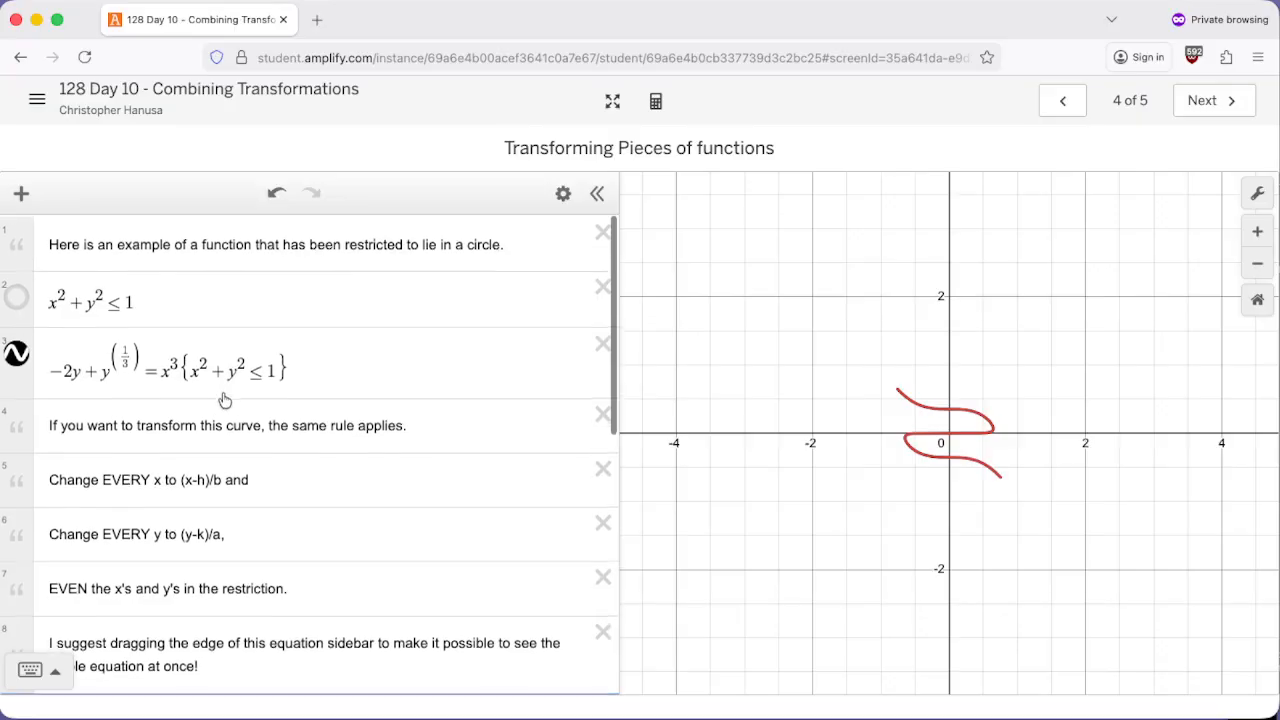
Step: In the copied equation, replace the y in the −2y term with ((y−k)/a)
scroll(223, 400, "down", 3)
scroll(222, 398, "down", 1)
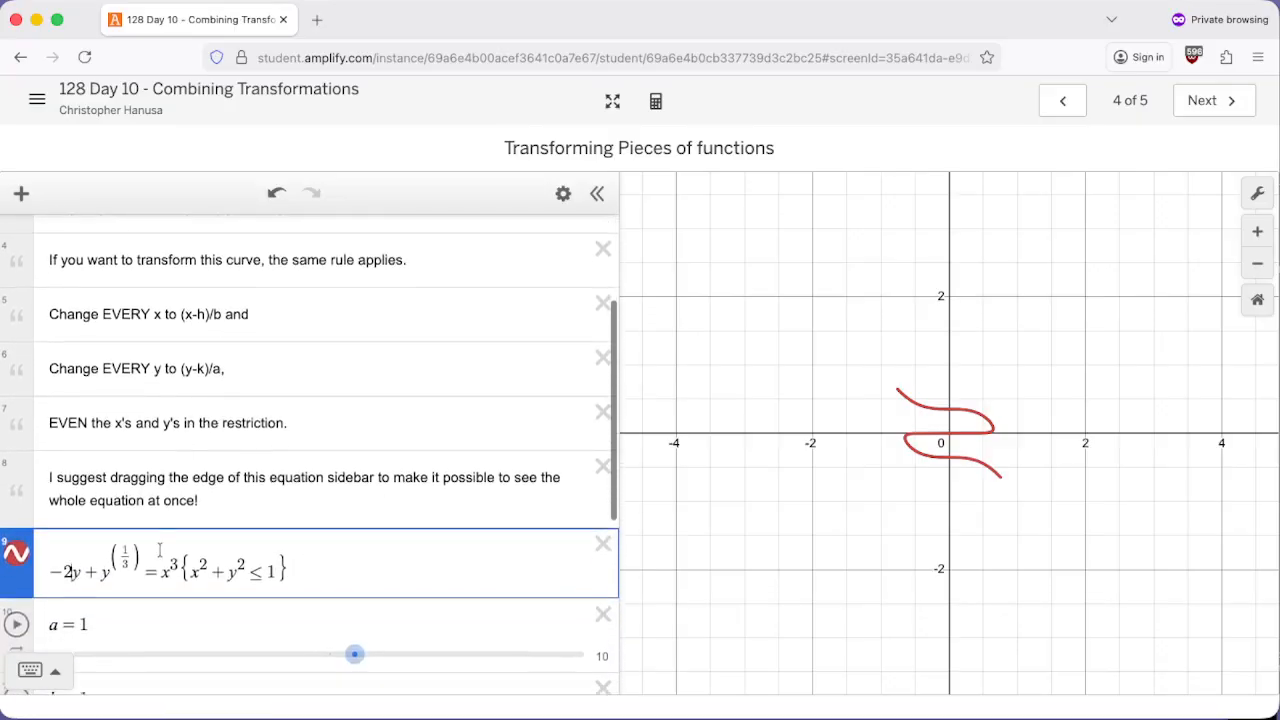
type("(")
key("Right")
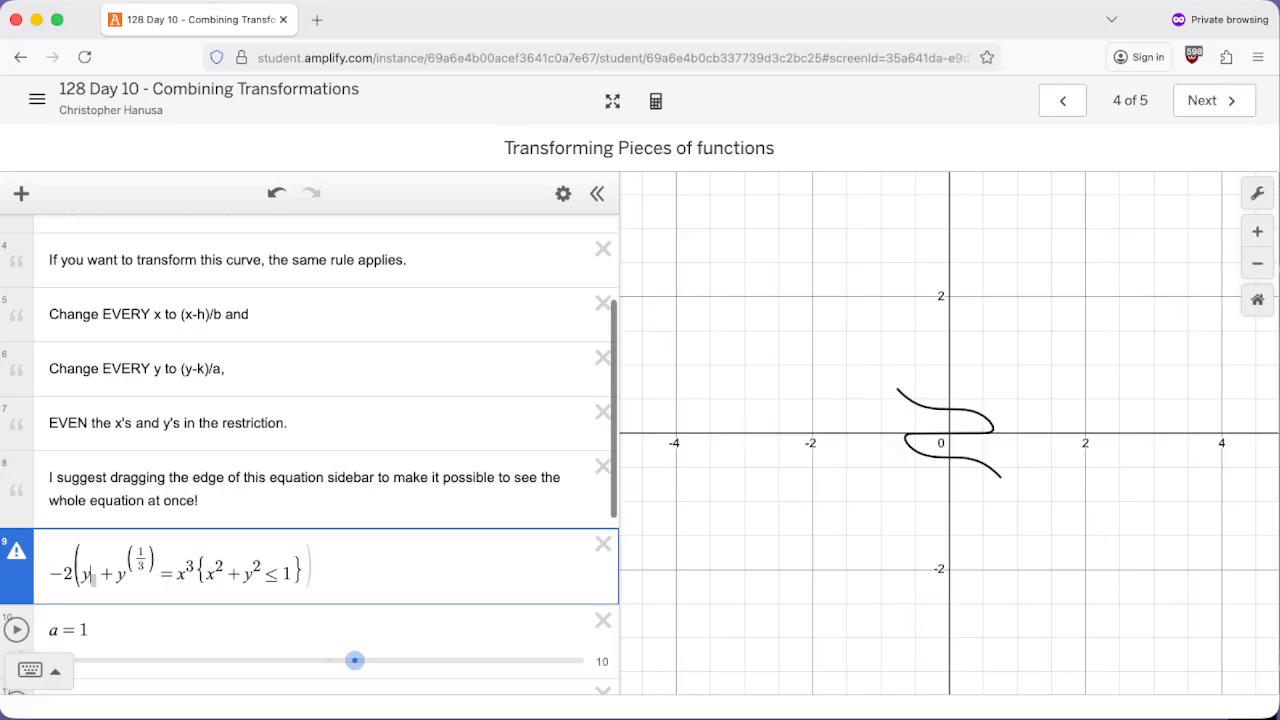
type(")")
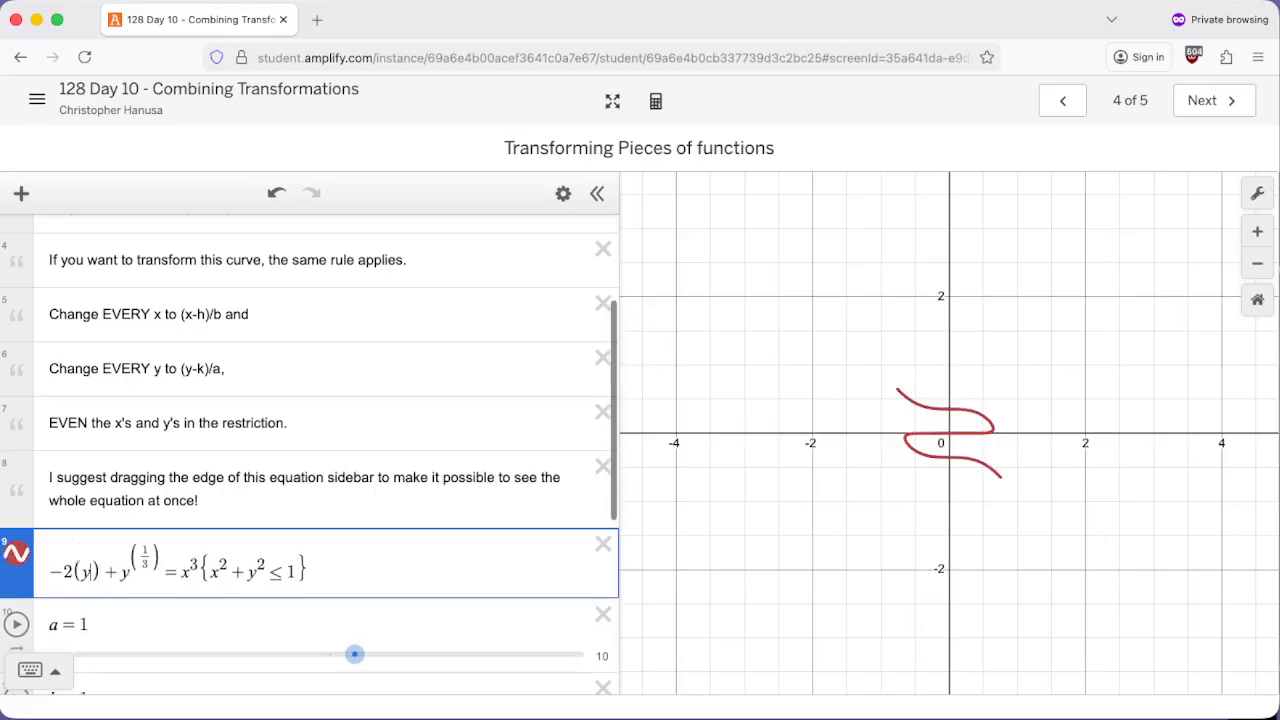
type("-k")
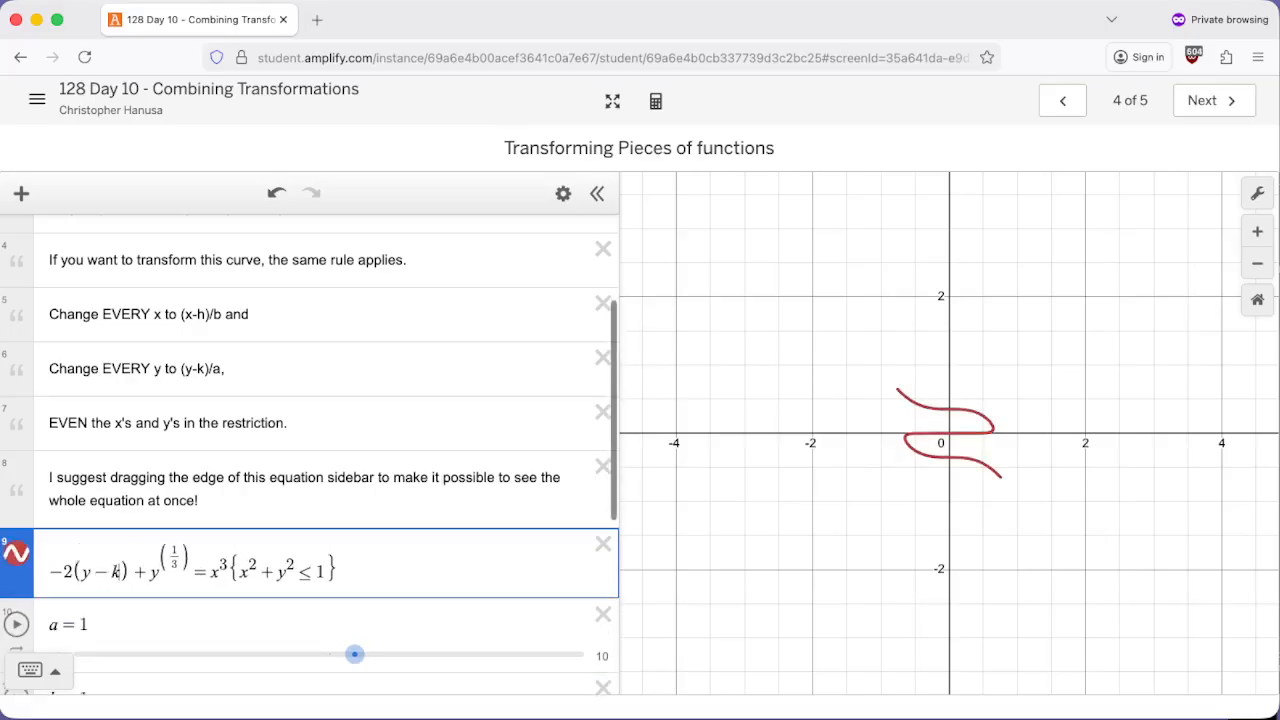
key("BackSpace")
key("BackSpace")
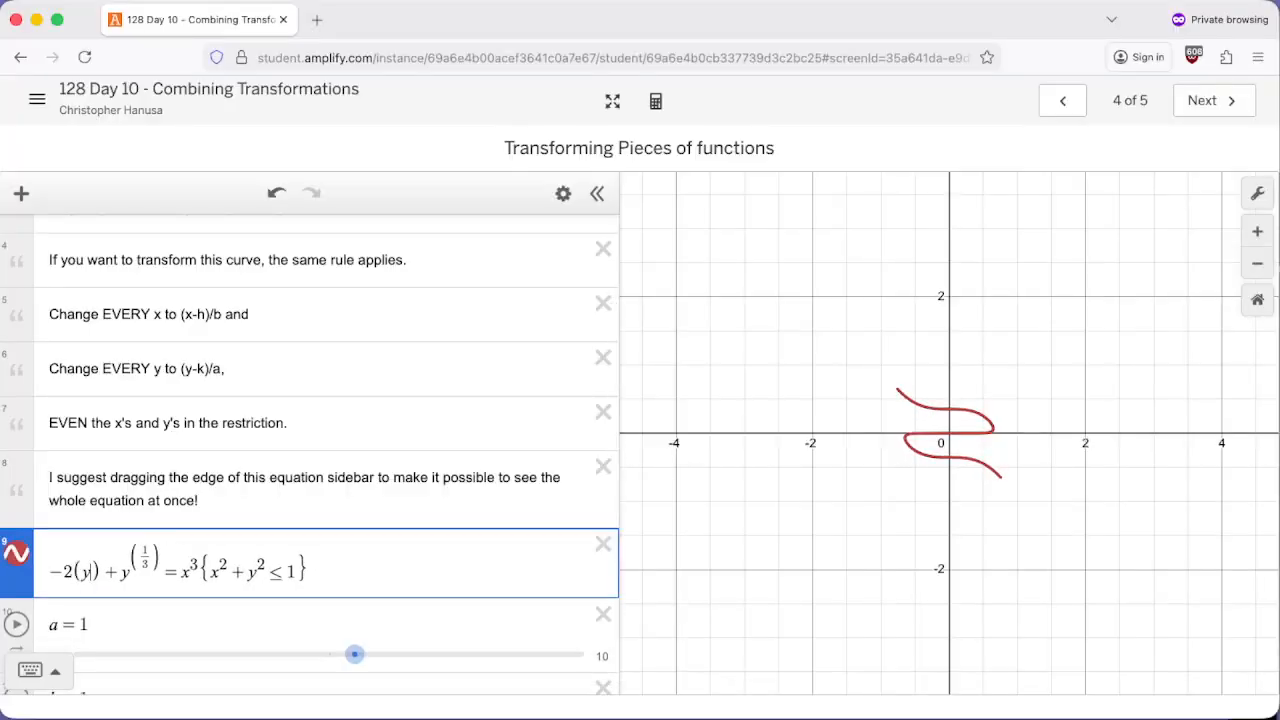
key("BackSpace")
type("y/a")
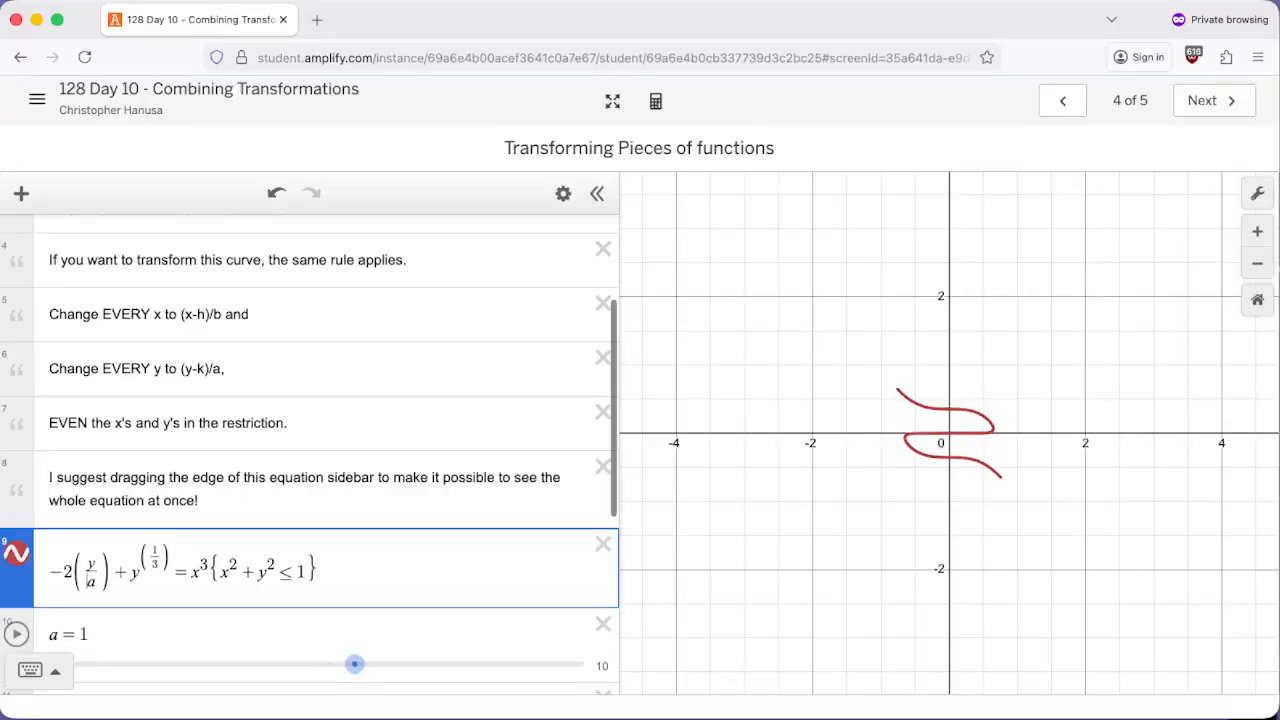
key("Left")
key("Left")
type("-k")
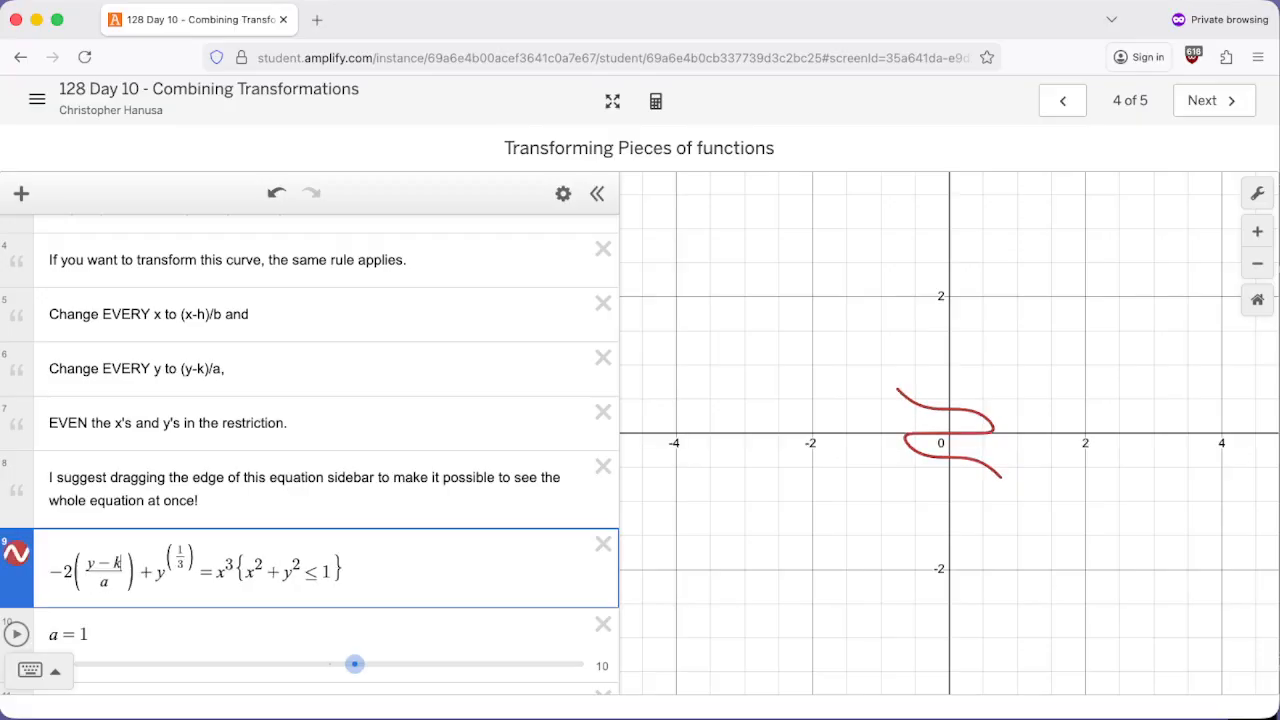
Step: Replace the y raised to the 1/3 power and the y in the copied equation's restriction with ((y−k)/a)
left_click_drag(123, 580, 81, 572)
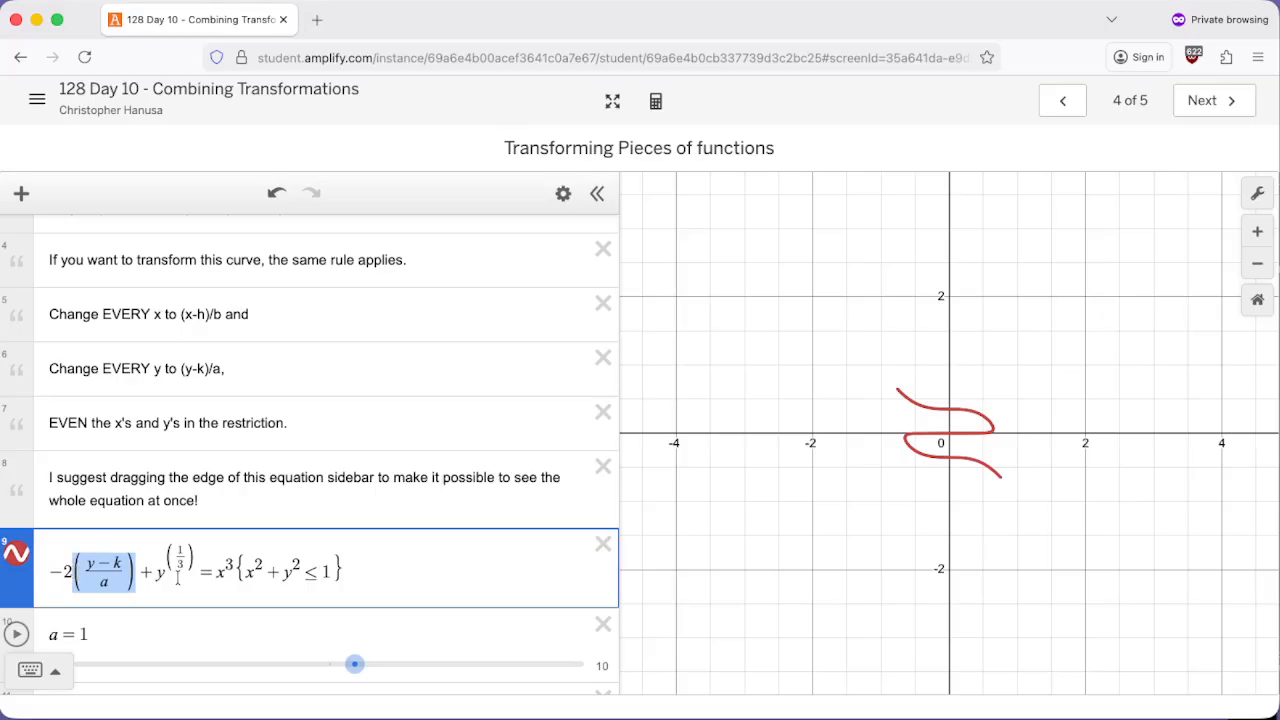
left_click_drag(168, 575, 159, 580)
type("((y-k)/a)")
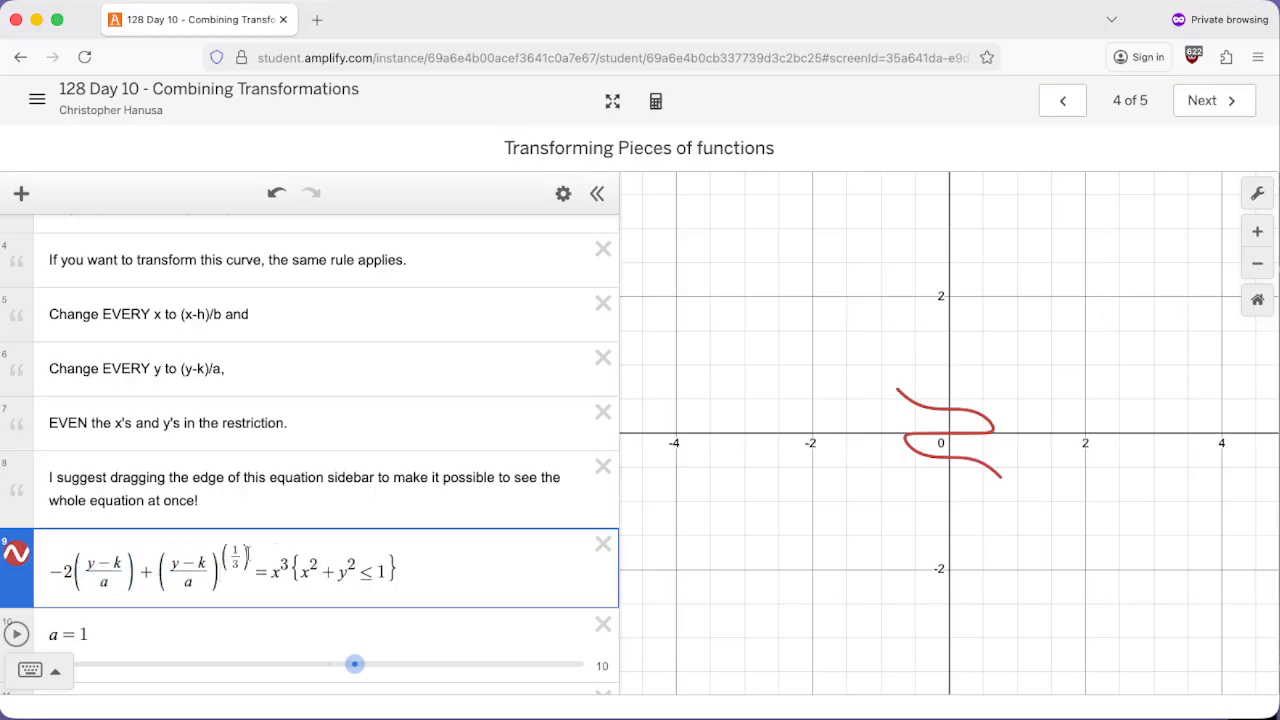
left_click_drag(348, 573, 341, 576)
left_click(344, 576)
key("BackSpace")
type("((y-k)/a)")
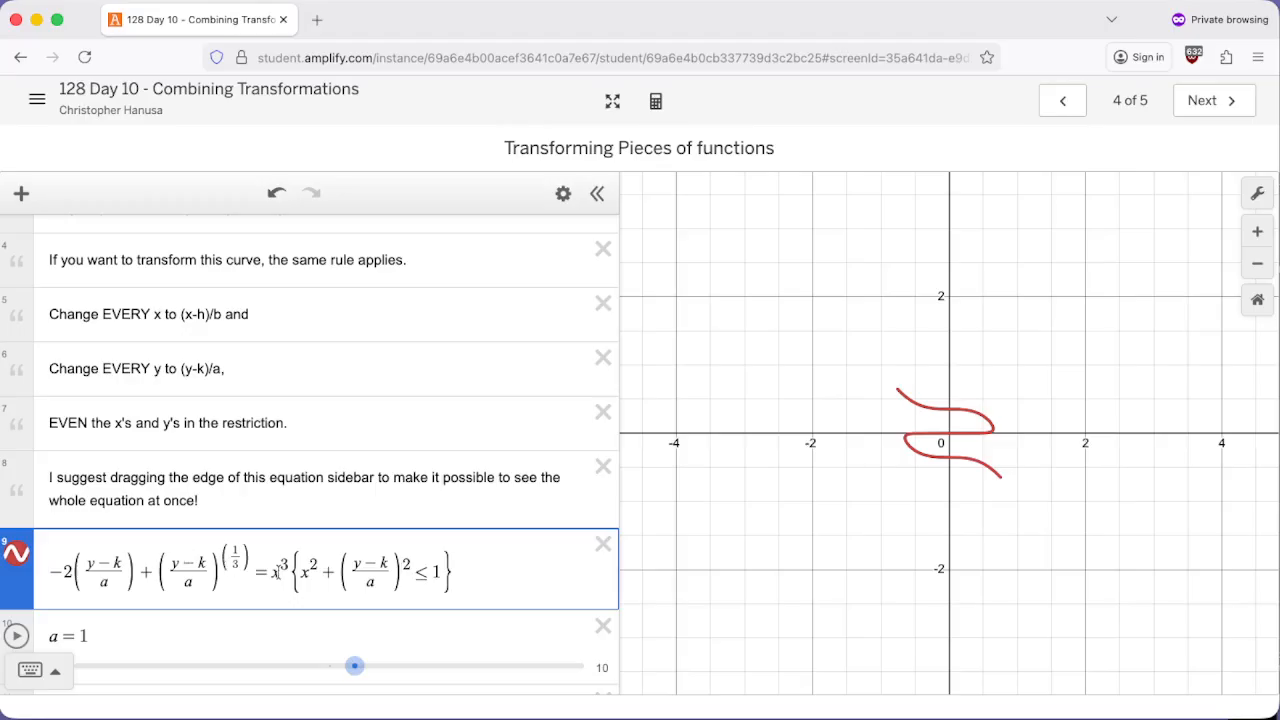
Step: Replace the x in the cubed term and the x in the copied equation's restriction with ((x−h)/b)
type("-h")
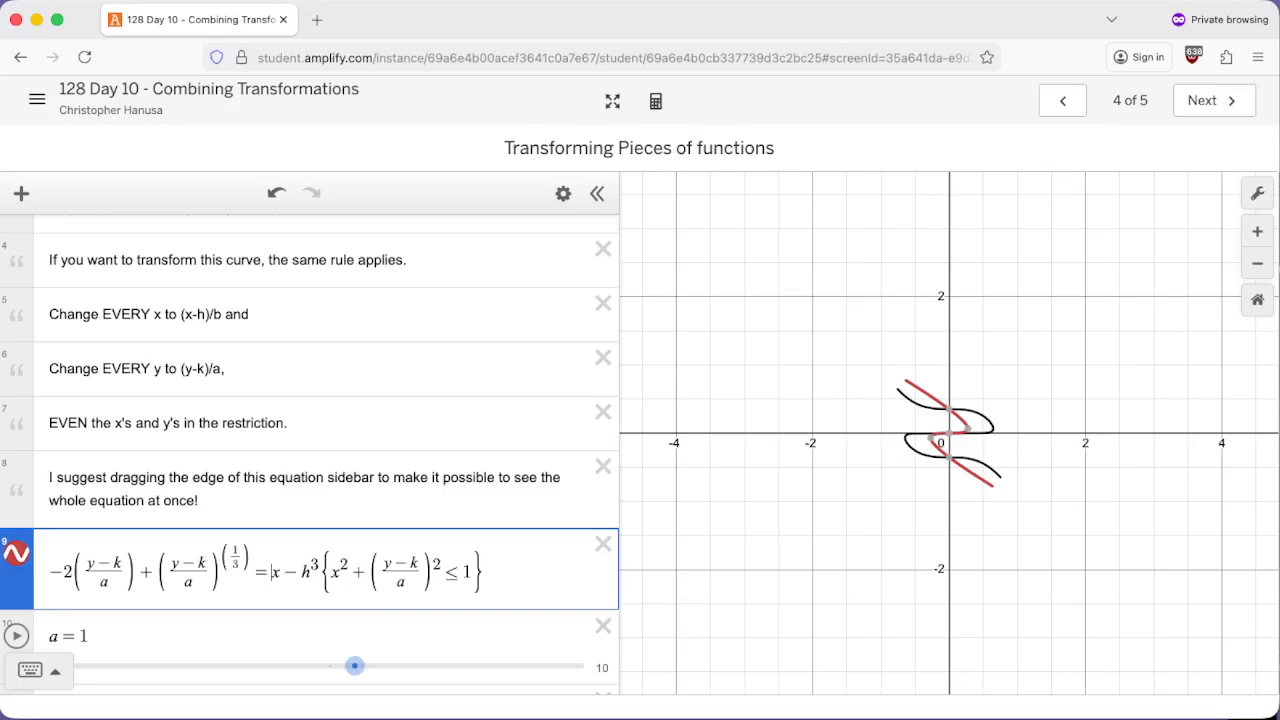
key("Delete")
key("Delete")
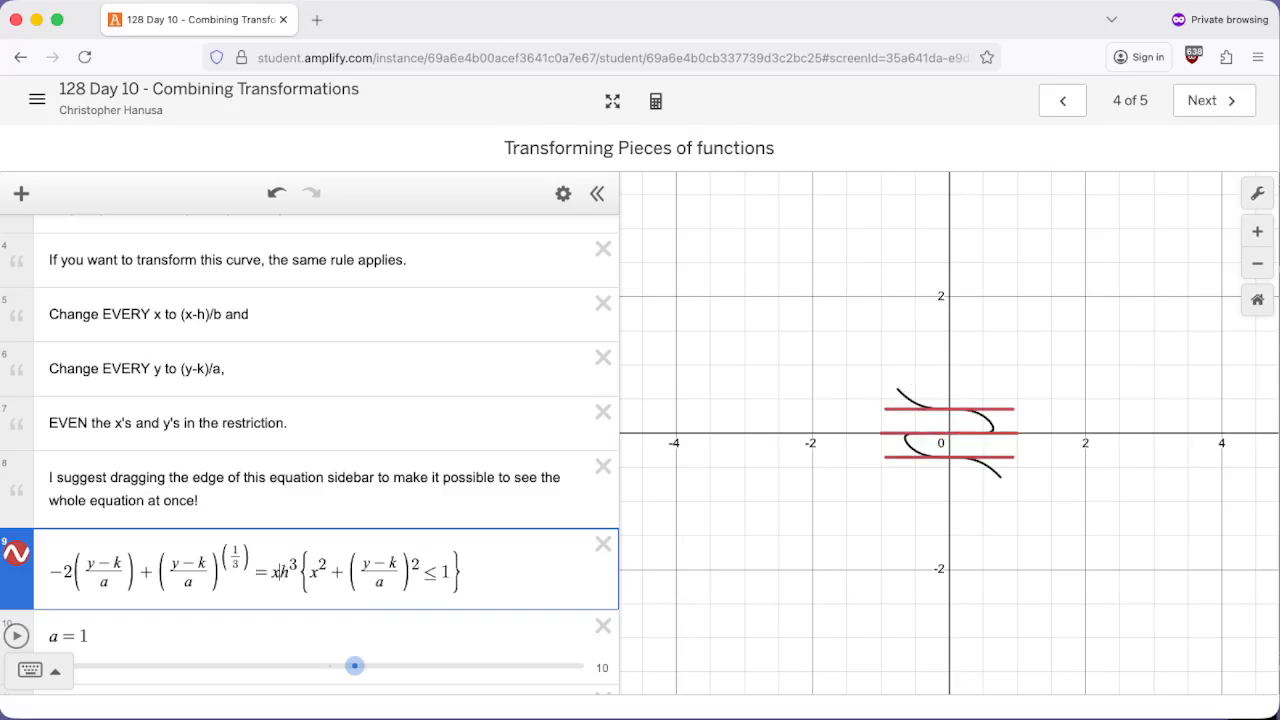
type("/b ")
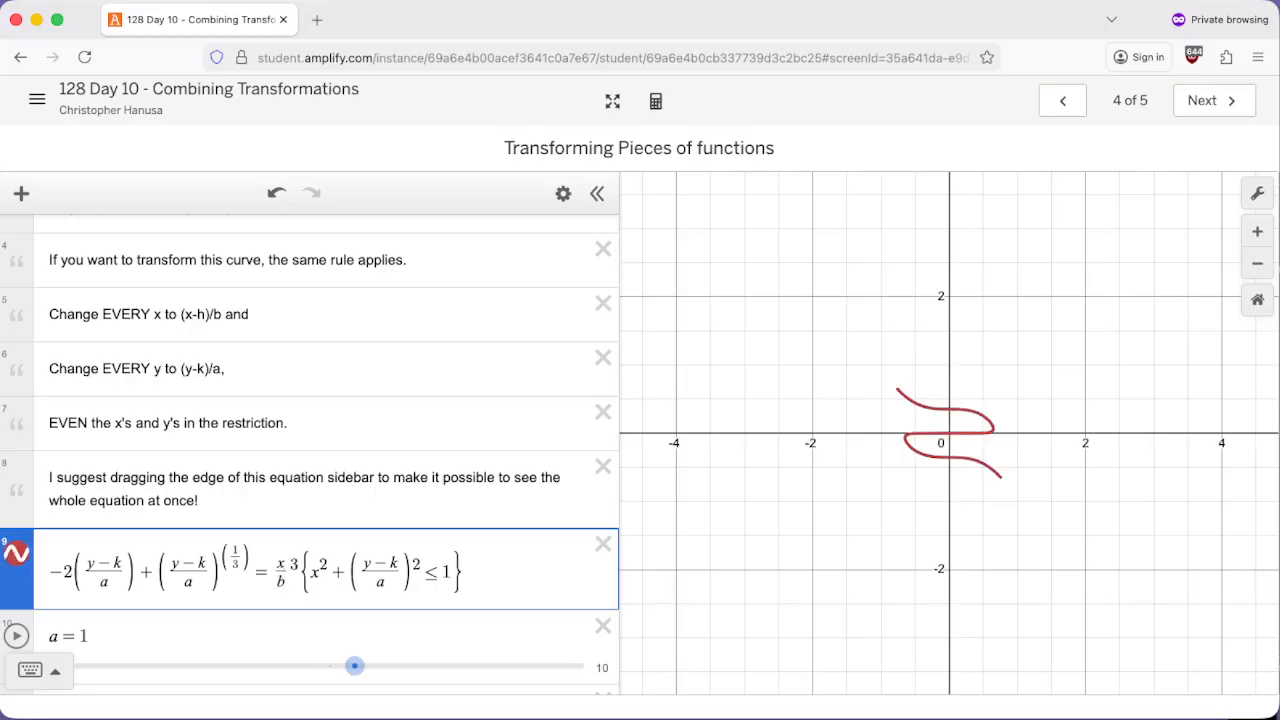
type("-h")
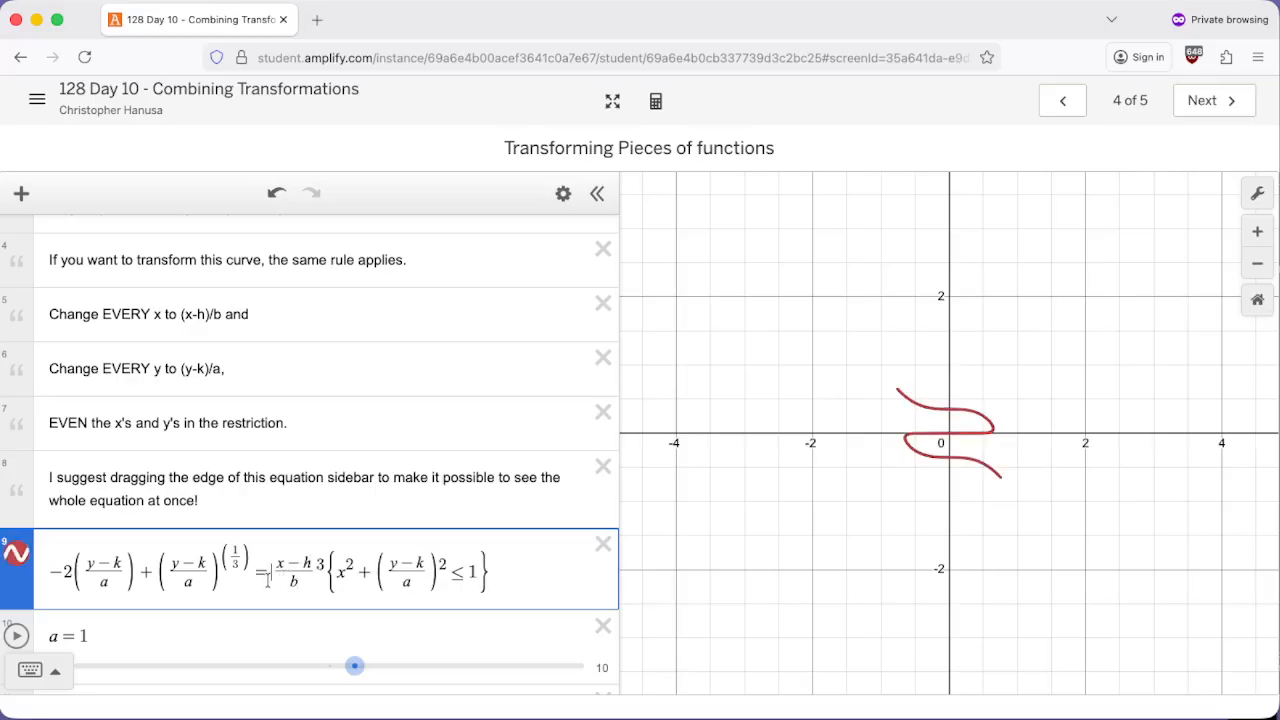
type("(")
key("Right")
key("Right")
key("Right")
key("Right")
key("Right")
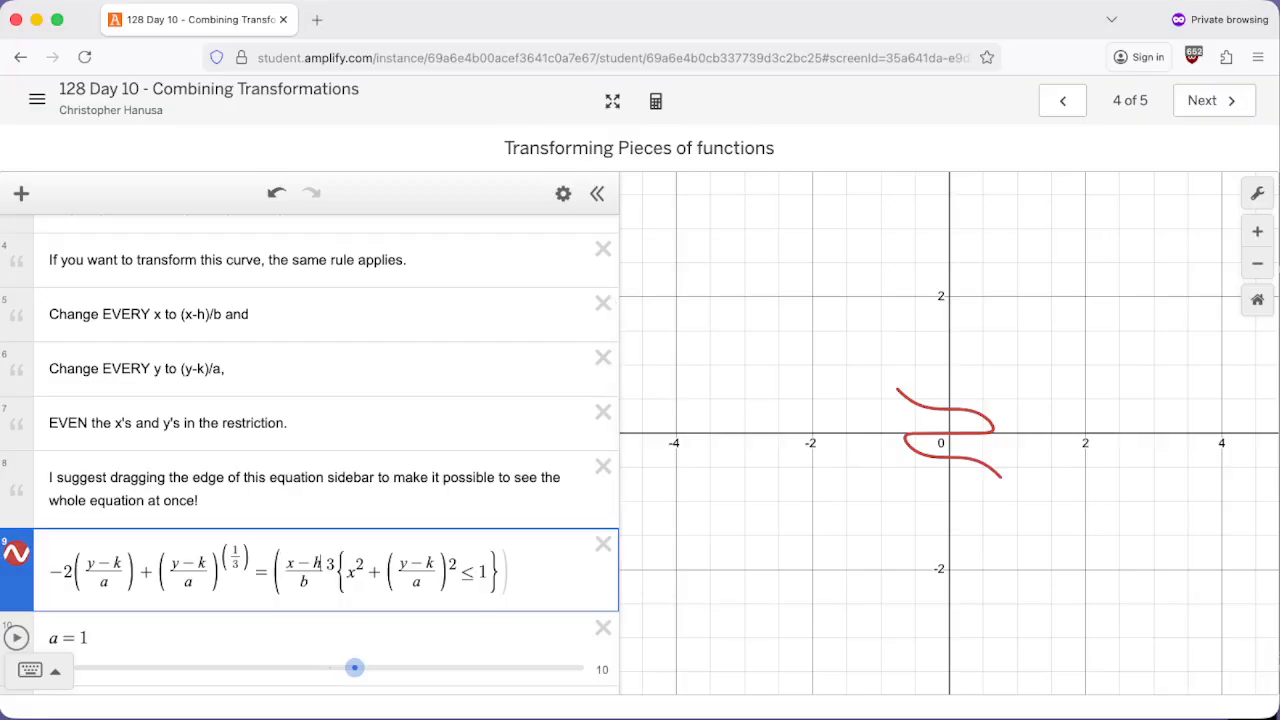
type(")")
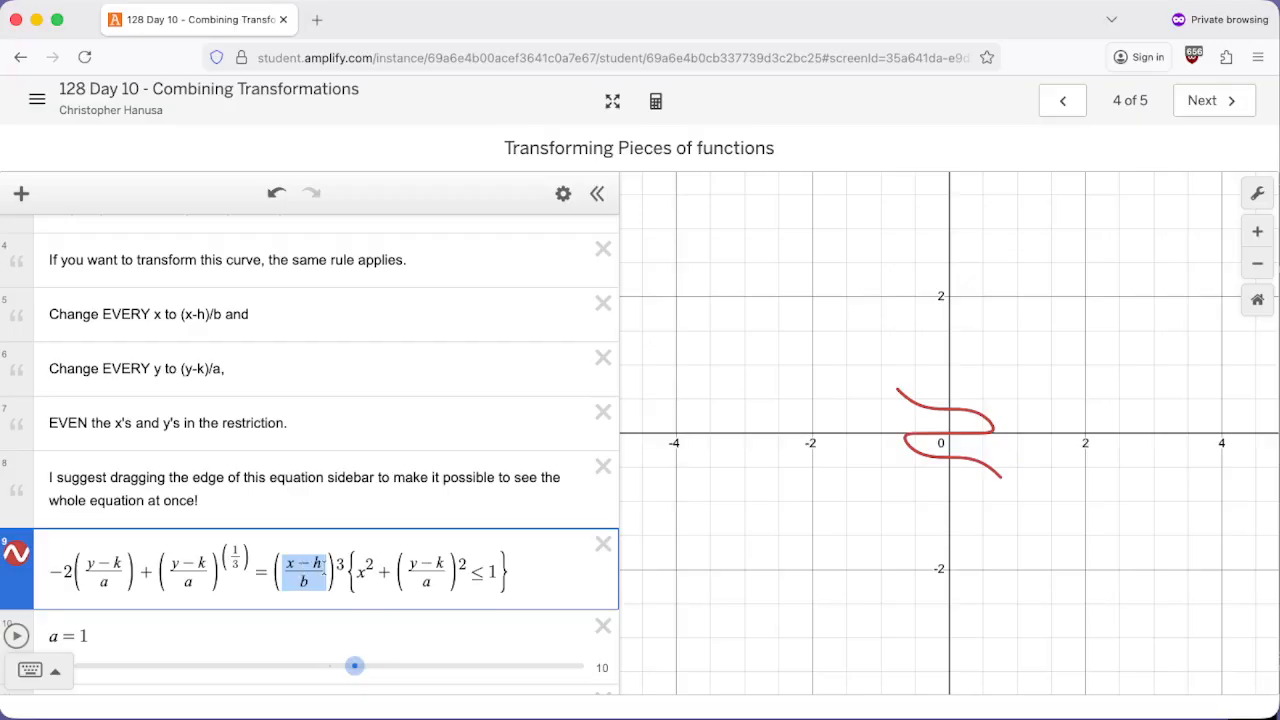
mouse_move(342, 570)
left_mouse_down()
mouse_move(272, 571)
mouse_move(361, 575)
left_mouse_up()
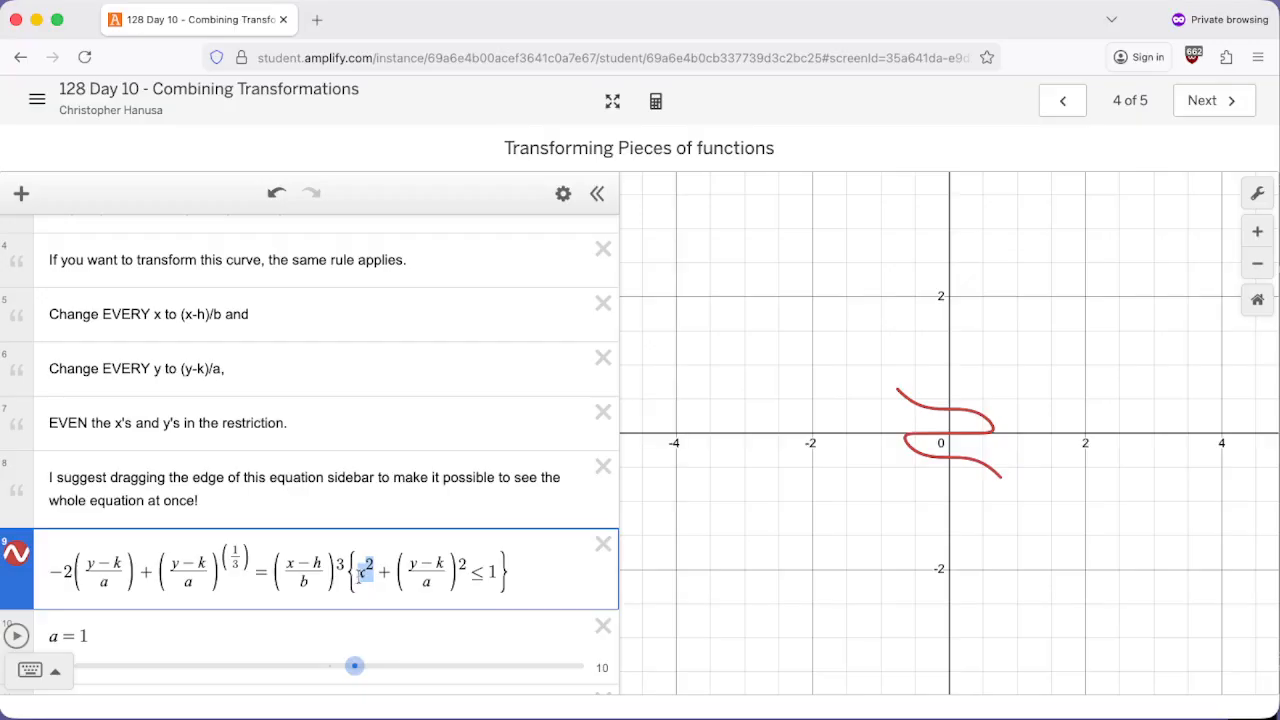
type("(x−h)/b")
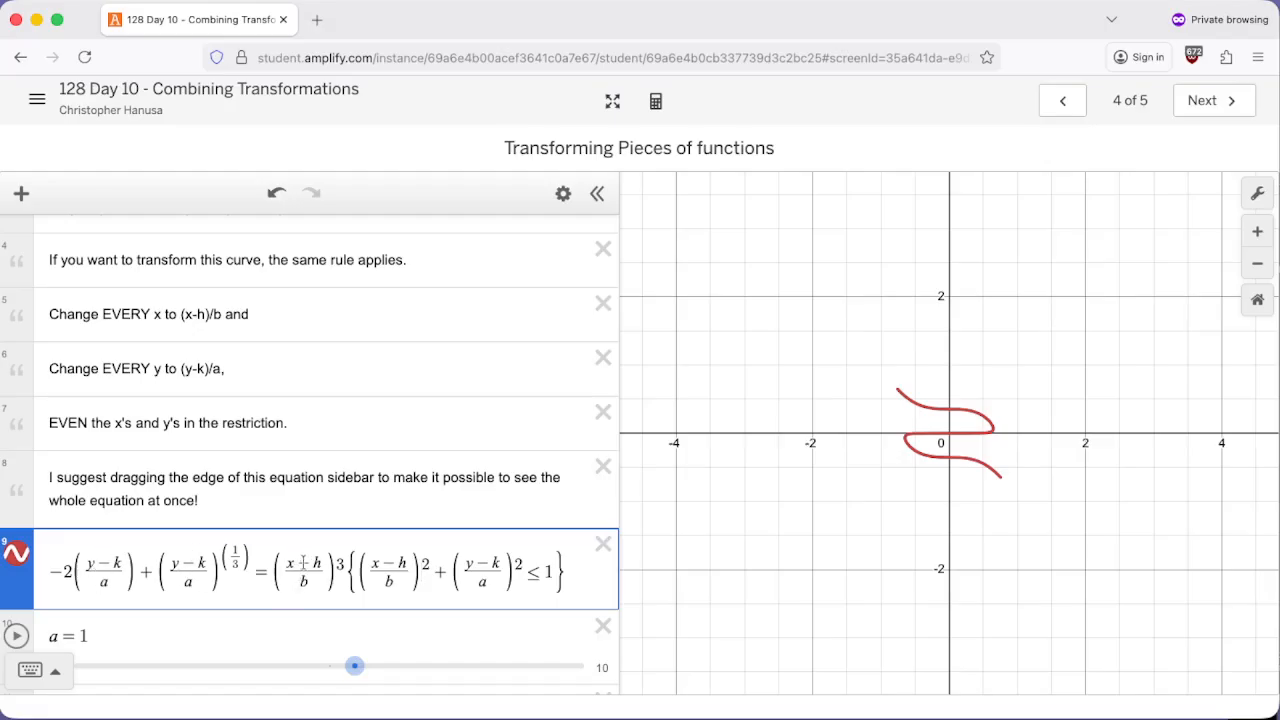
Step: Dilate and translate the copied curve using a = 1.66, b = 0.6, h = 1.96 and k = 1.3
scroll(287, 543, "down", 4)
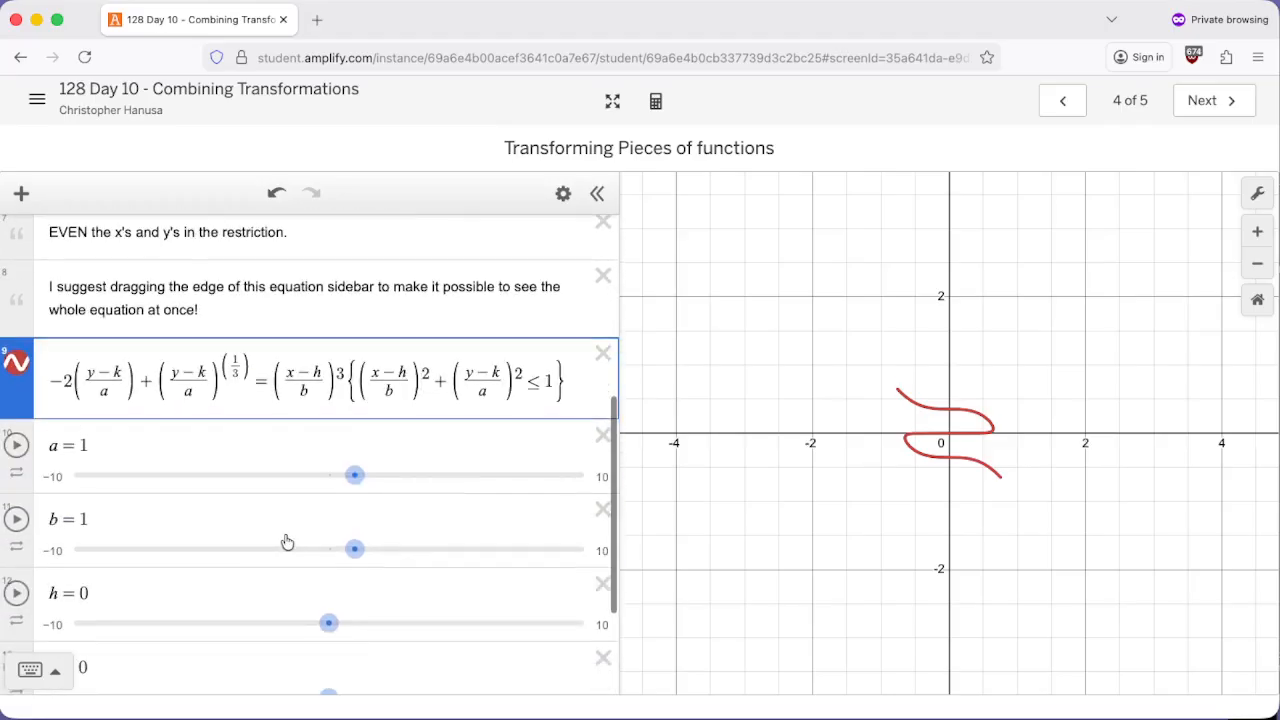
mouse_move(354, 475)
left_mouse_down()
mouse_move(383, 477)
mouse_move(334, 480)
mouse_move(389, 478)
mouse_move(373, 475)
left_mouse_up()
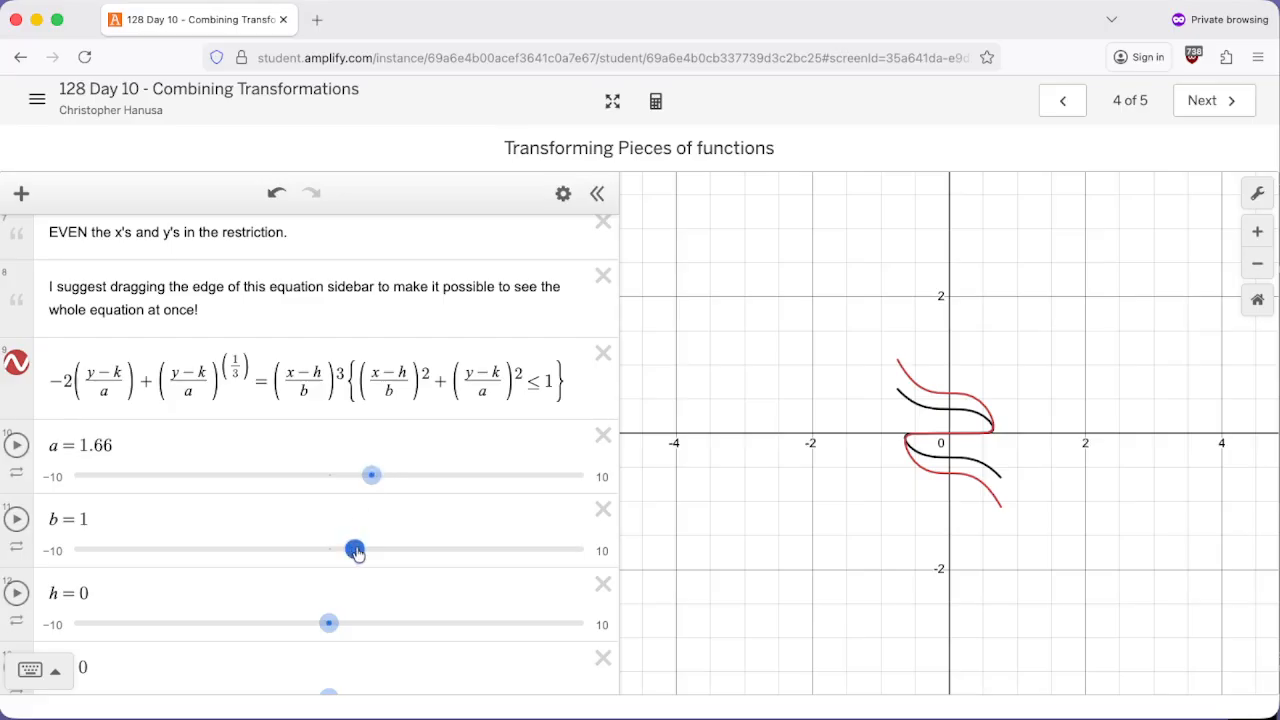
mouse_move(357, 553)
left_mouse_down()
mouse_move(378, 551)
mouse_move(344, 549)
left_mouse_up()
left_click_drag(330, 622, 380, 617)
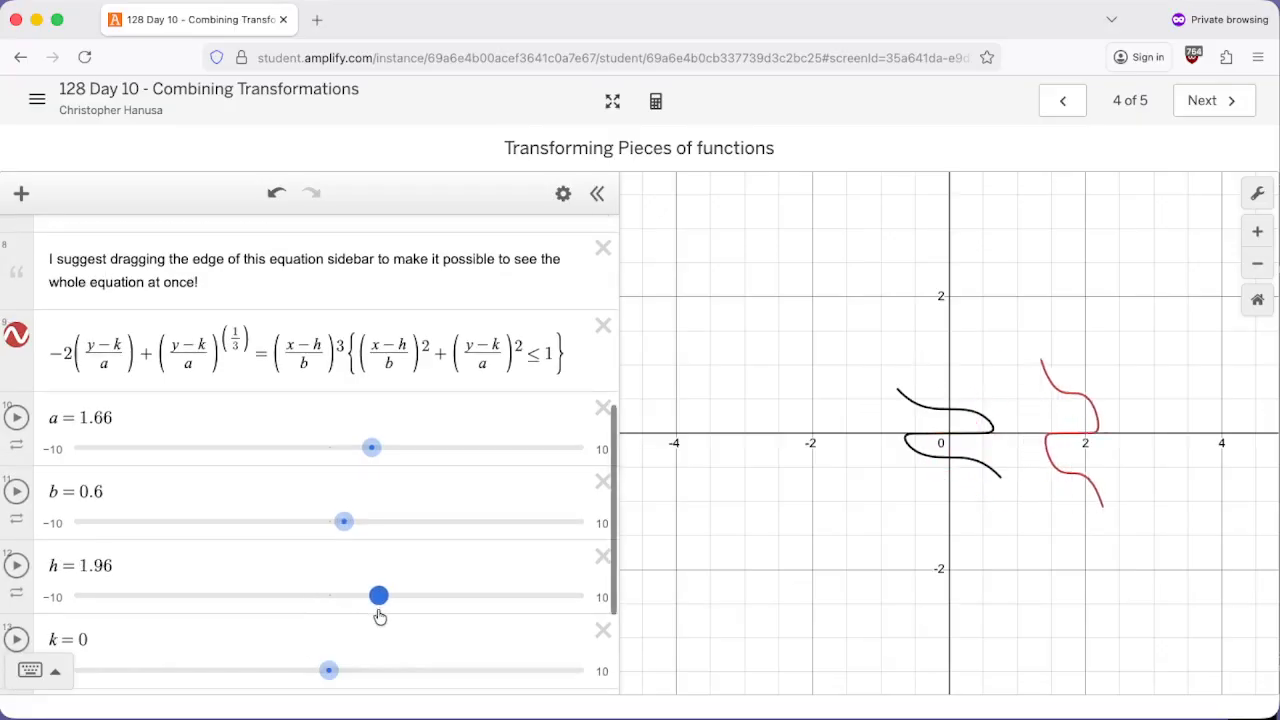
left_click_drag(327, 671, 358, 663)
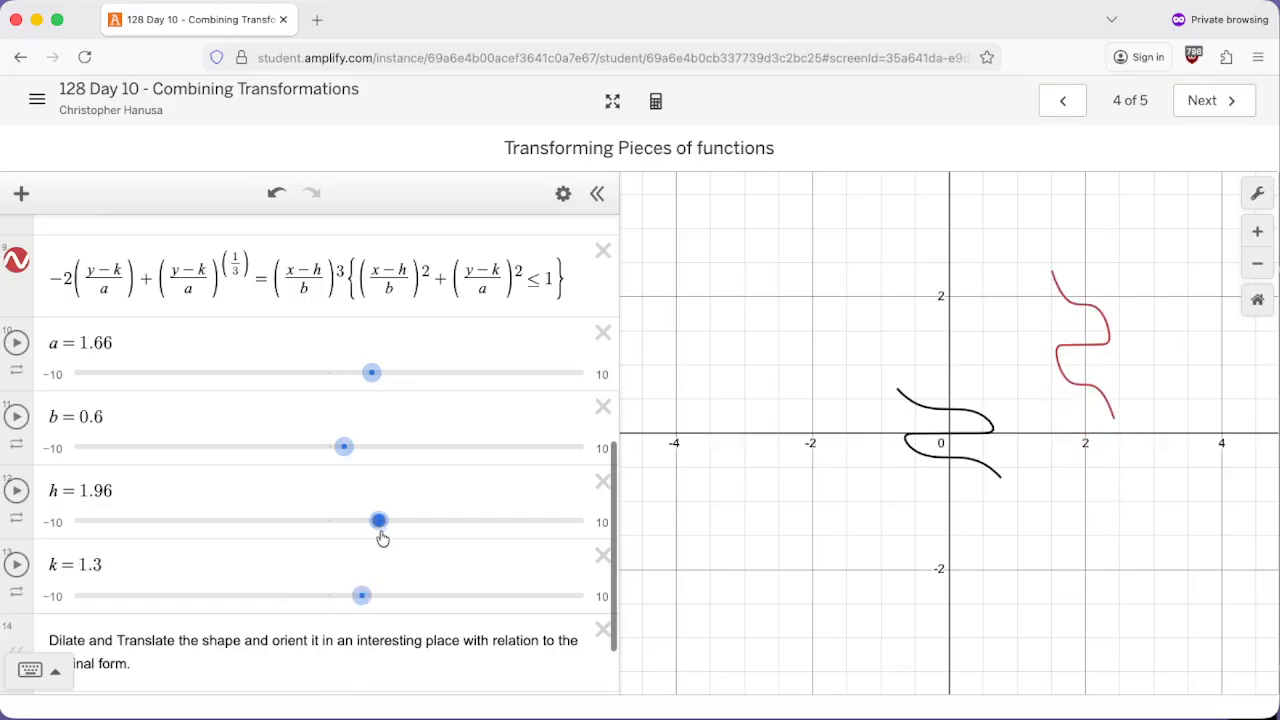
scroll(303, 554, "down", 2)
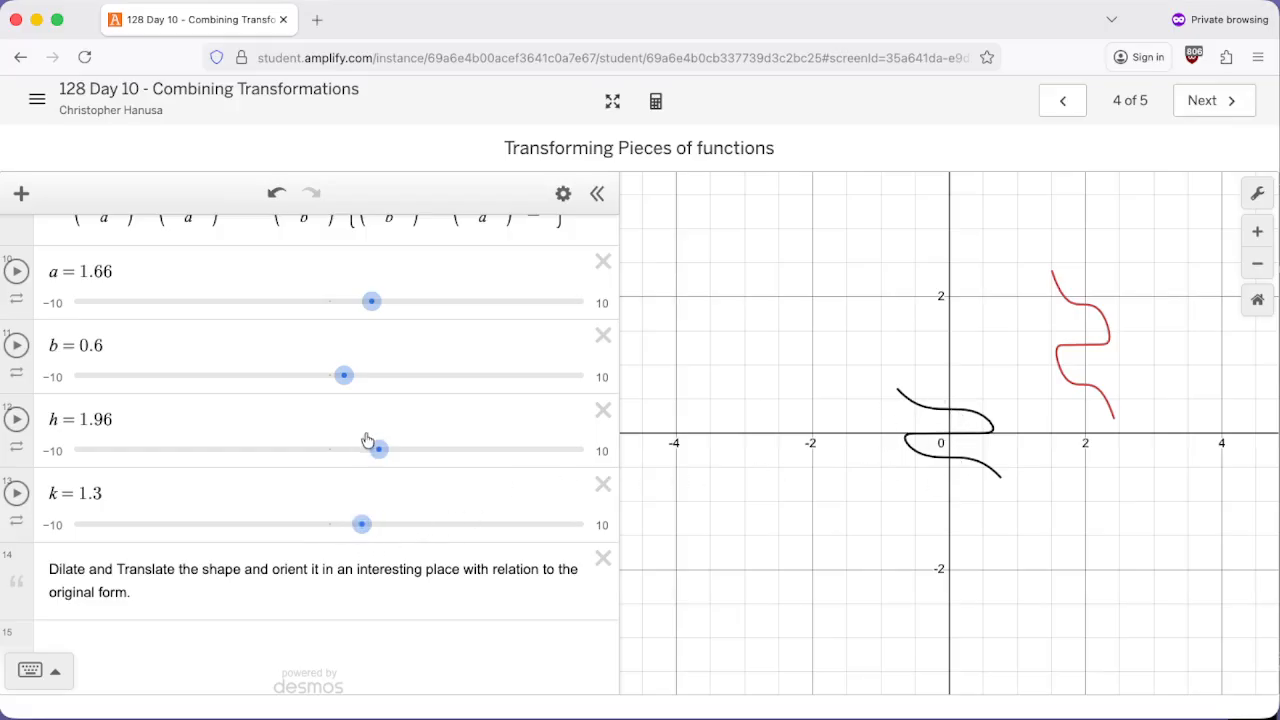
Step: Reflect the copied curve and overlap it with the original using a = 1, b = −1, h = 0, k = −0.35, and advance to page 5
left_click_drag(371, 301, 370, 307)
left_click_drag(344, 425, 305, 425)
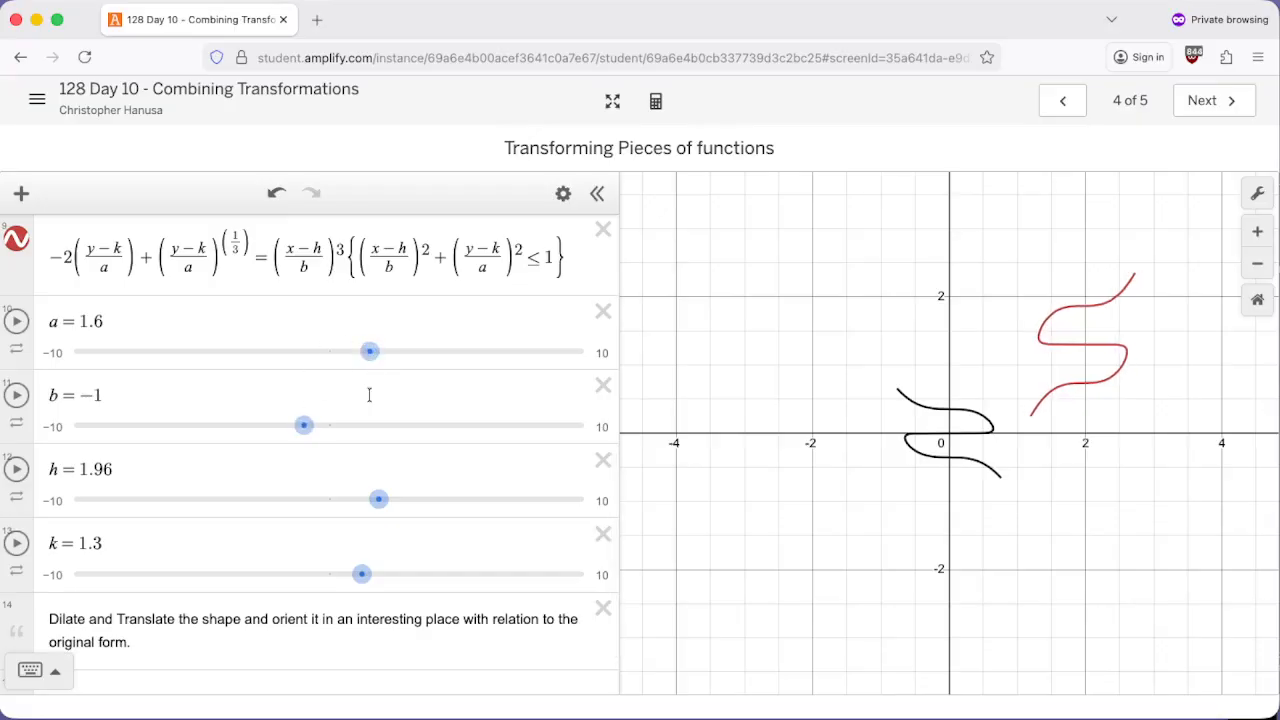
left_click_drag(369, 351, 354, 352)
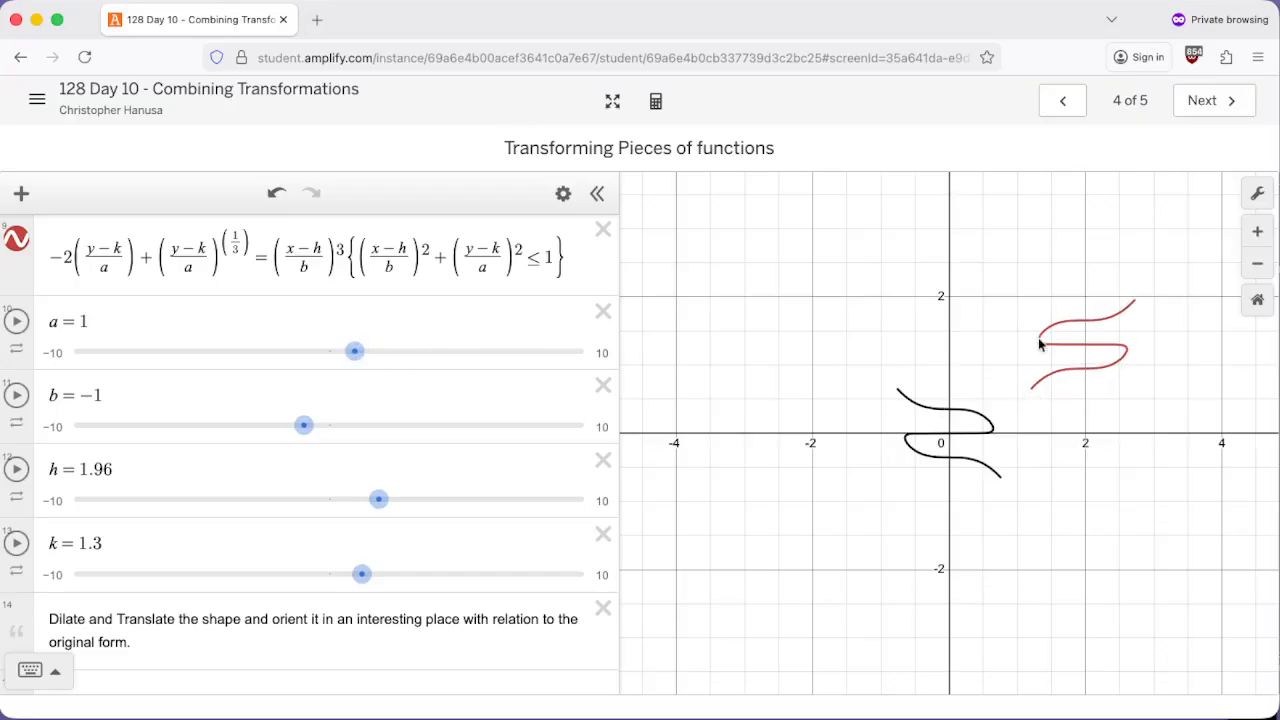
left_click_drag(374, 501, 328, 503)
left_click_drag(362, 574, 321, 579)
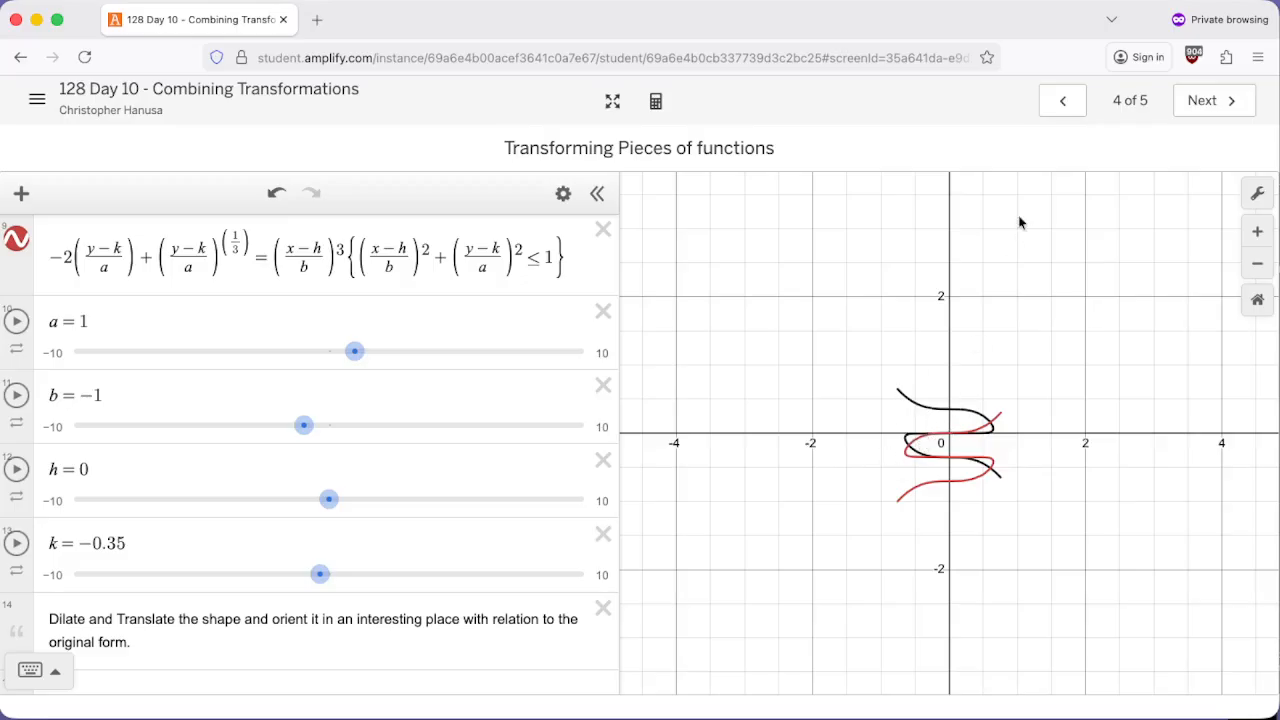
scroll(440, 457, "down", 2)
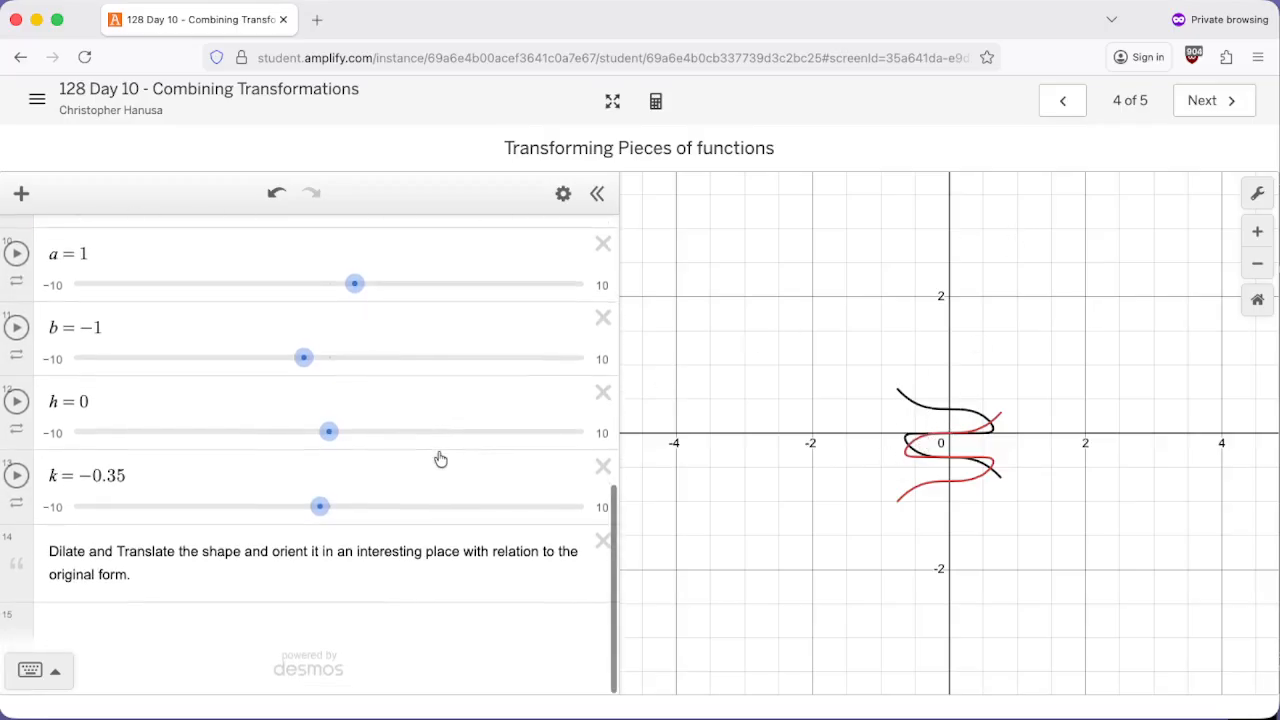
left_click(1206, 113)
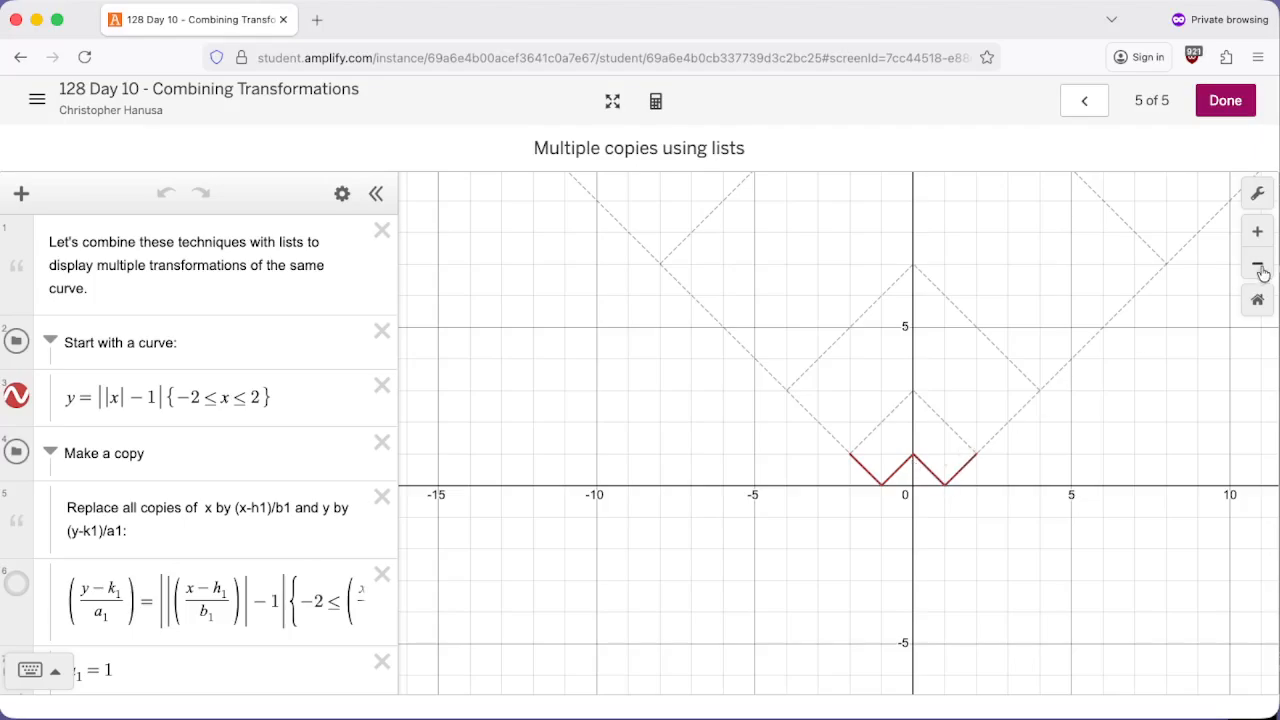
Step: Widen the expression list until the first copy's whole equation, including its restriction, fits on one line
scroll(1013, 420, "down", 5)
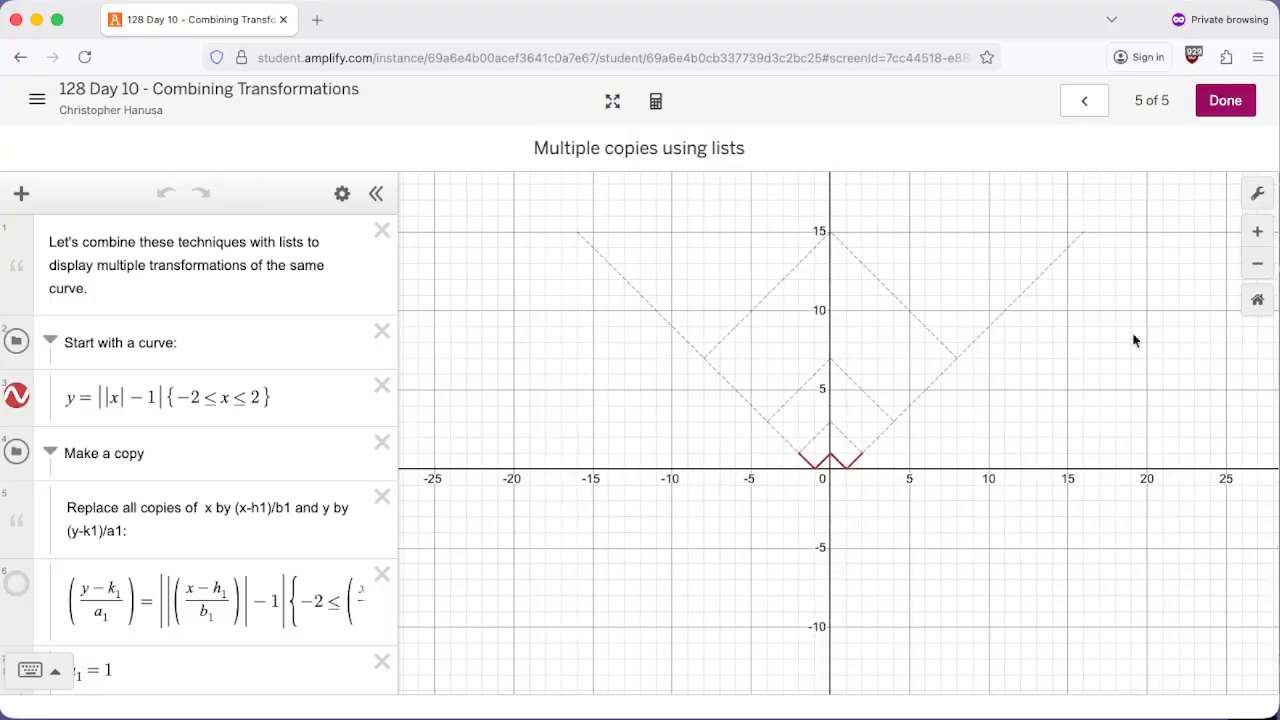
left_click(1257, 231)
left_click_drag(1100, 412, 1066, 398)
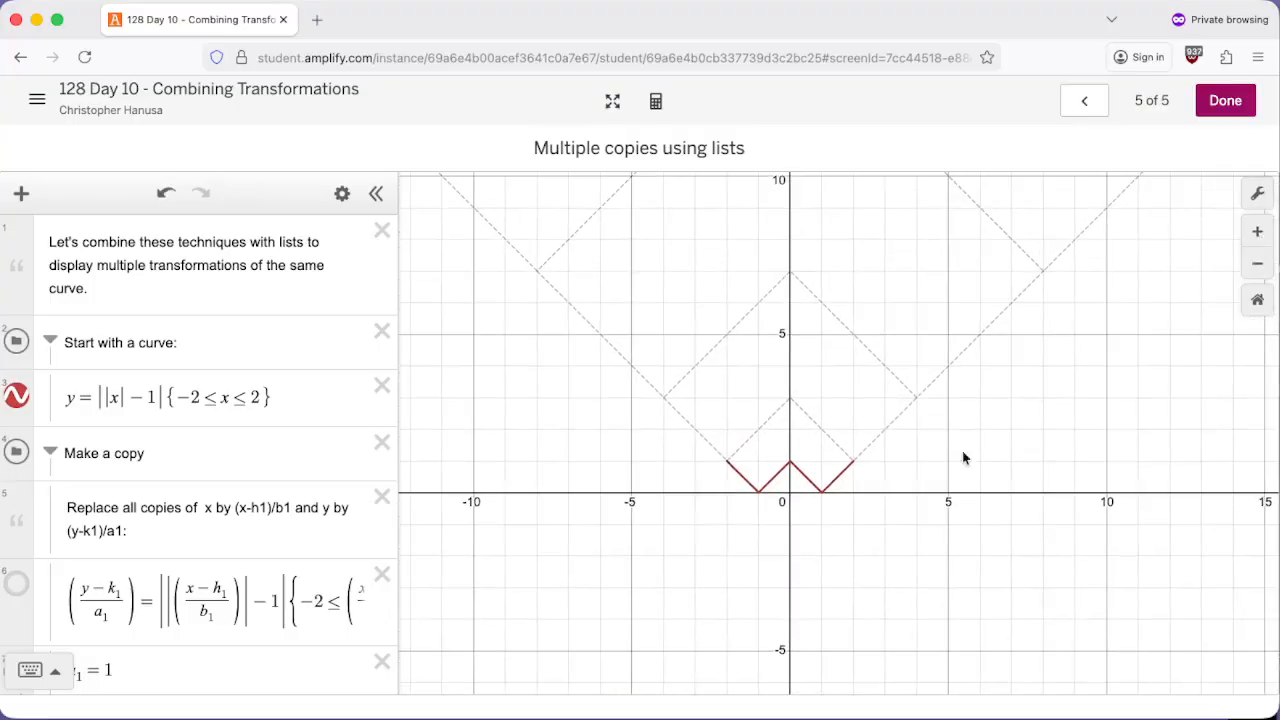
left_click(1257, 231)
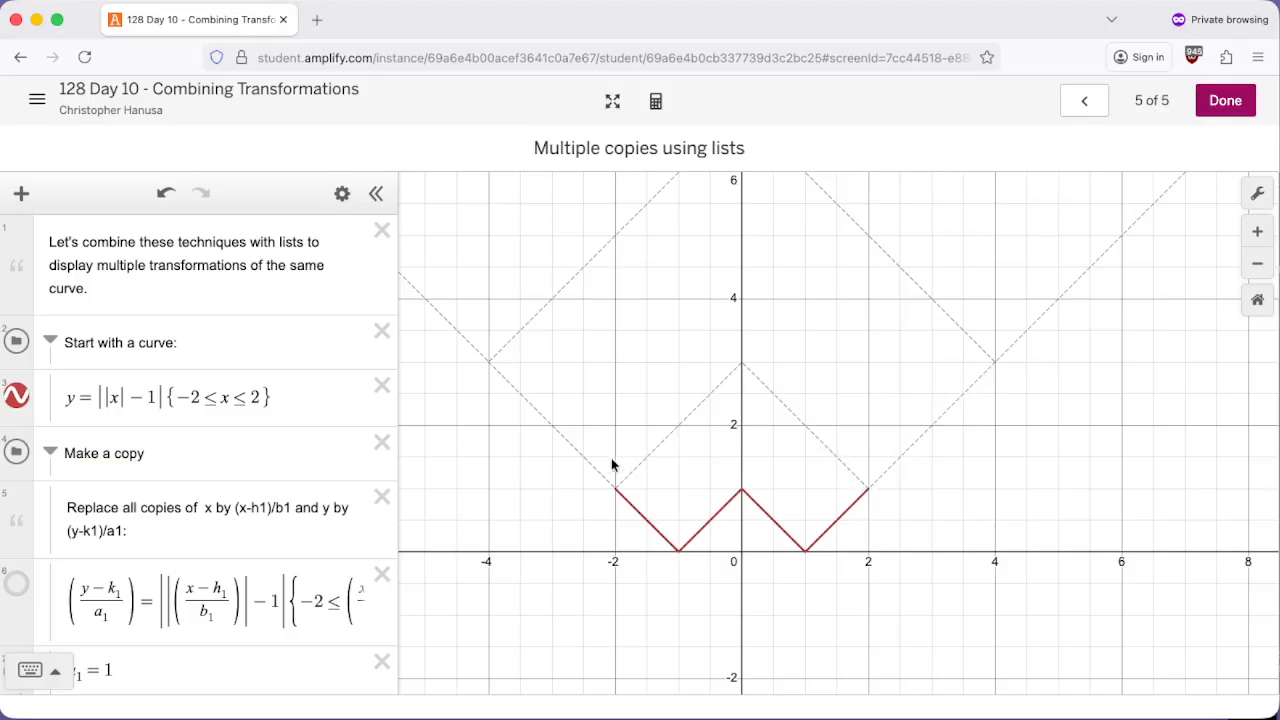
left_click(1257, 264)
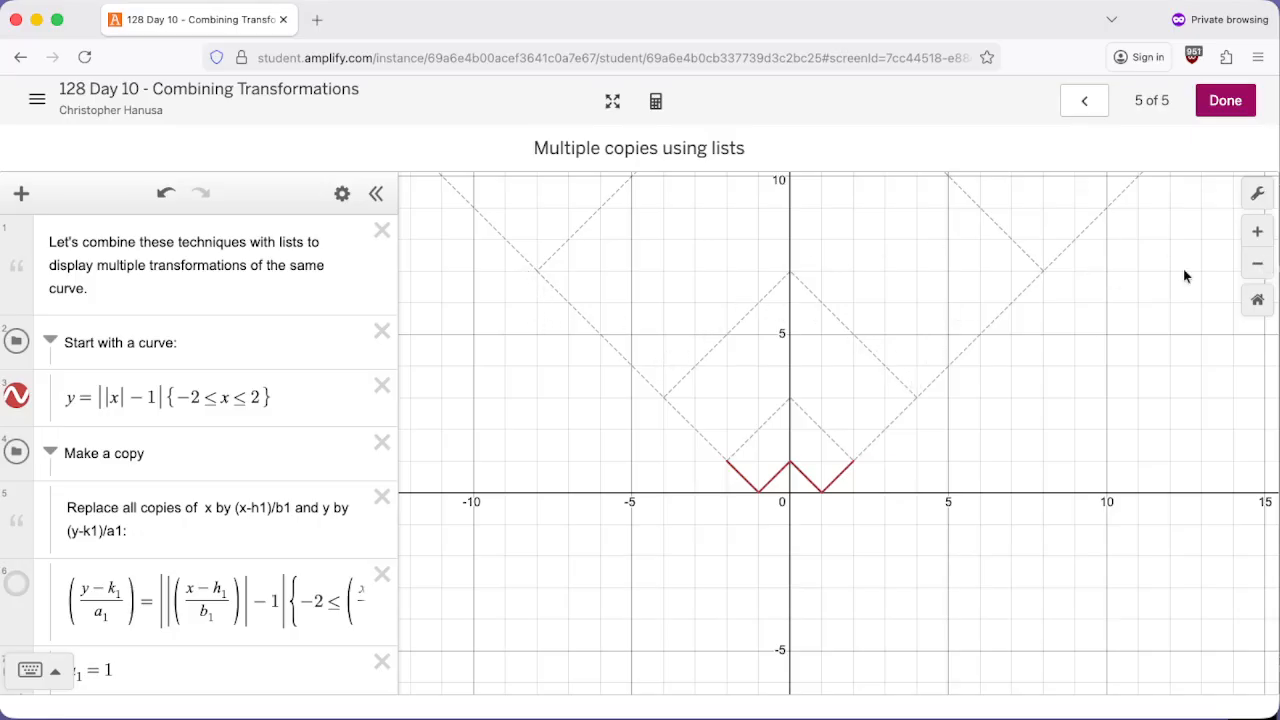
left_click(1257, 264)
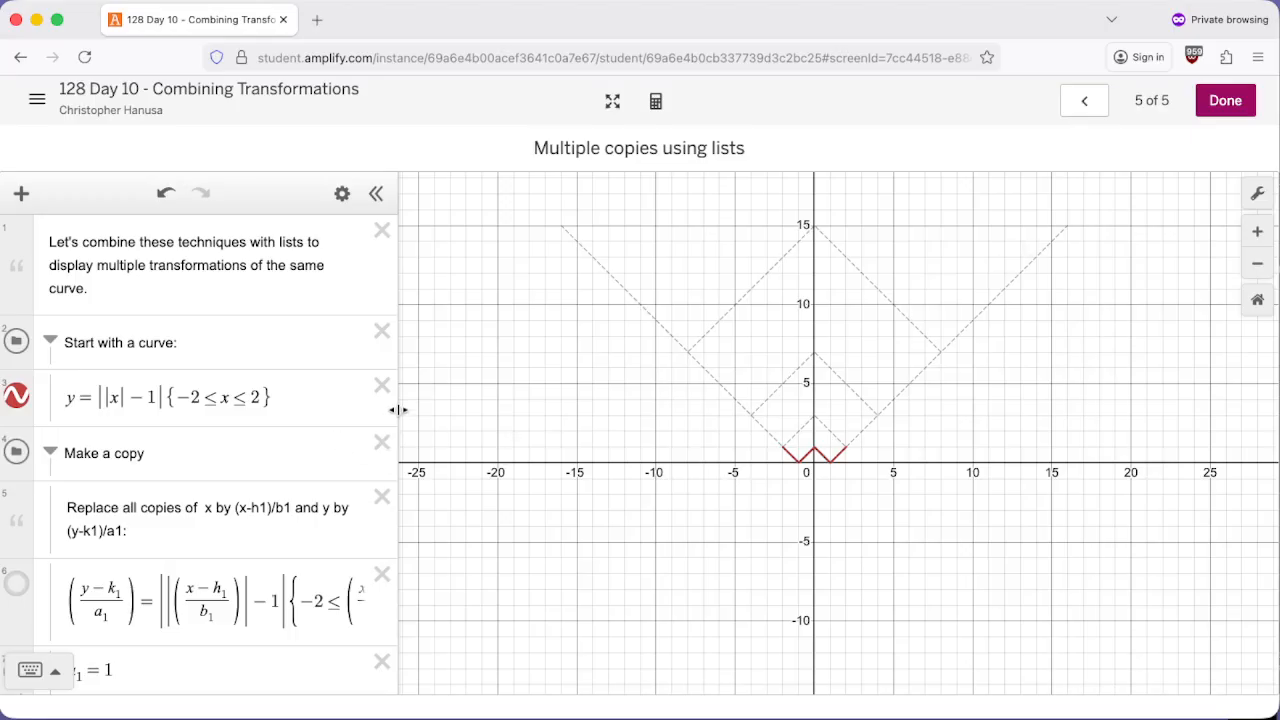
left_click_drag(399, 409, 521, 406)
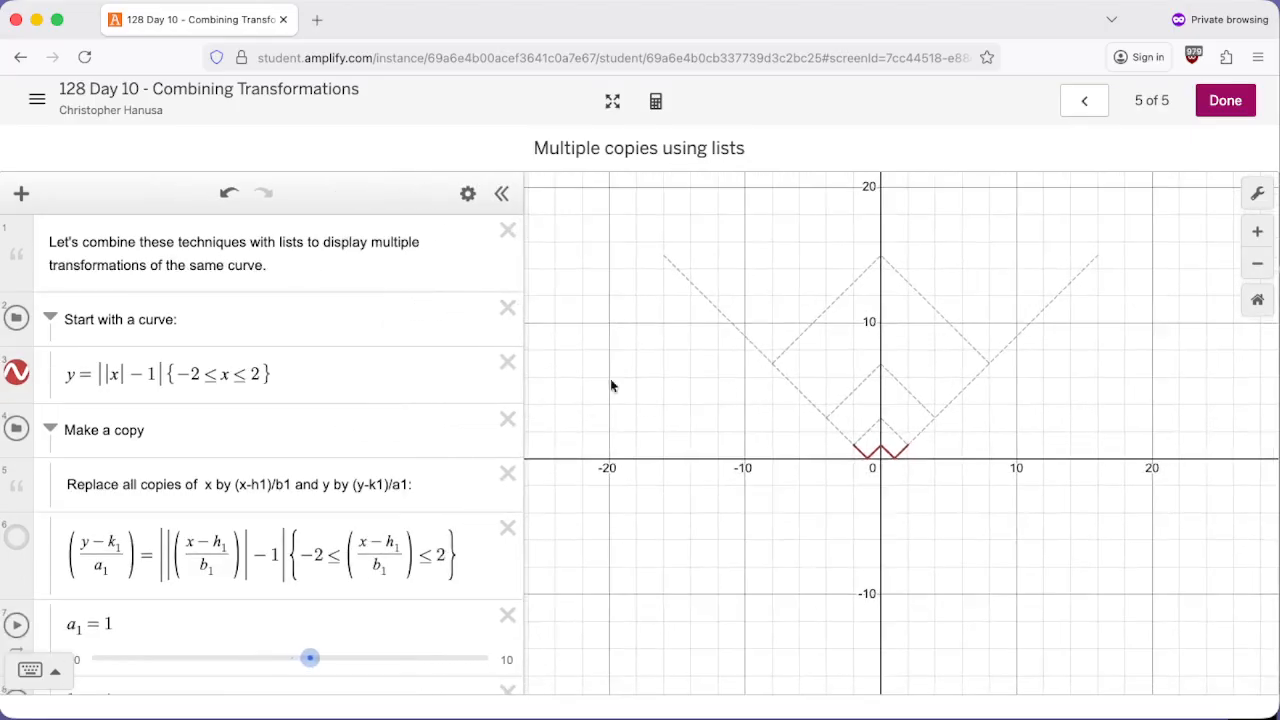
Step: Compare the original curve's equation with the three copied equations that use parameters with subscripts 1, 2 and 3
left_click_drag(296, 374, 61, 380)
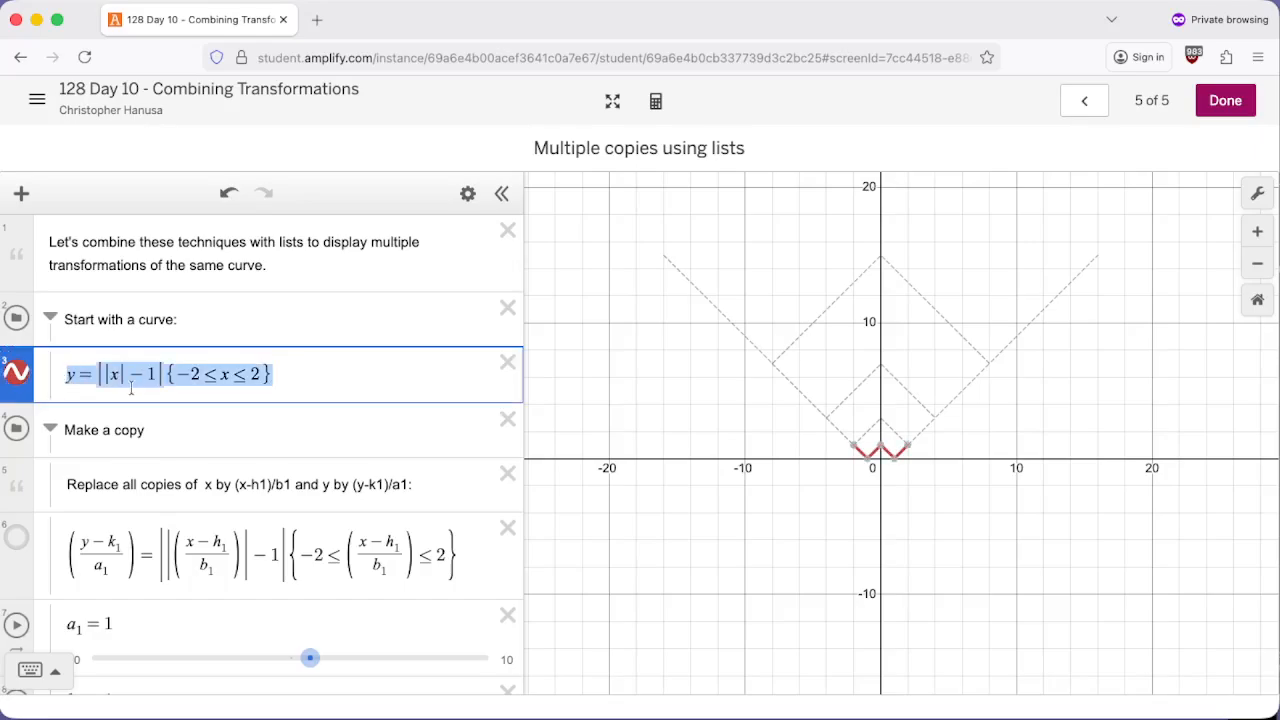
left_click(66, 553)
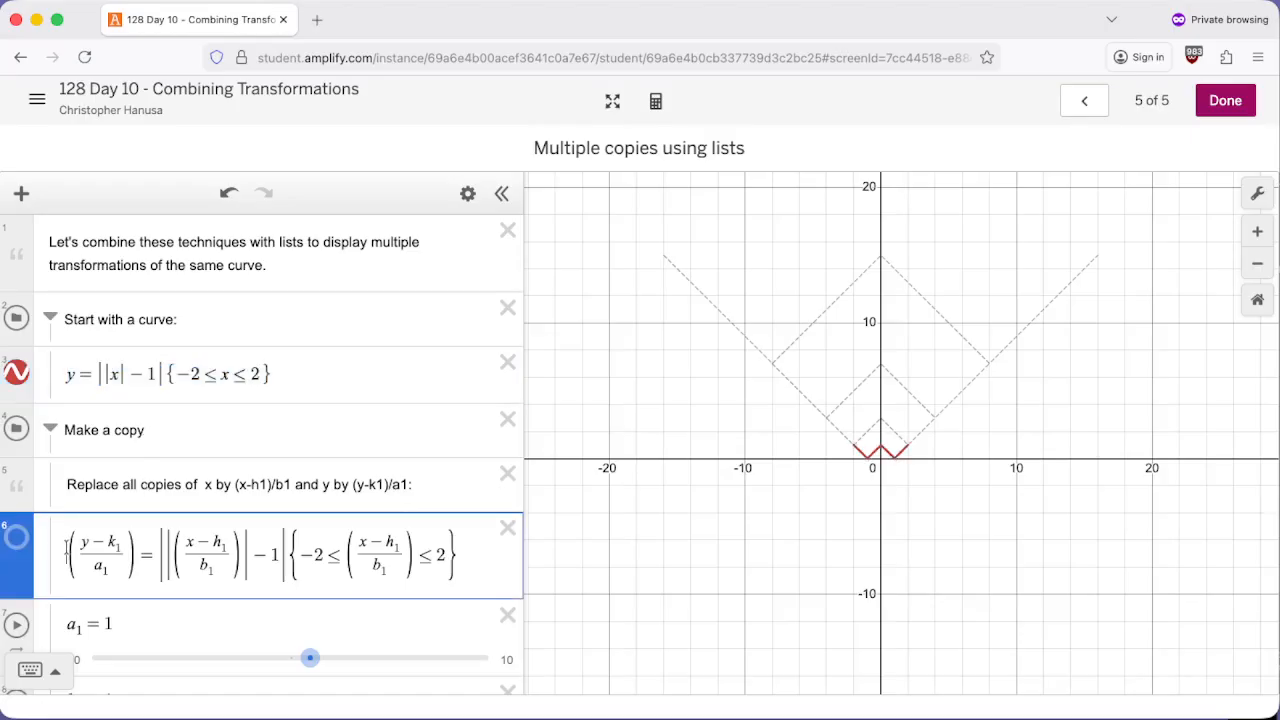
left_click_drag(66, 553, 316, 543)
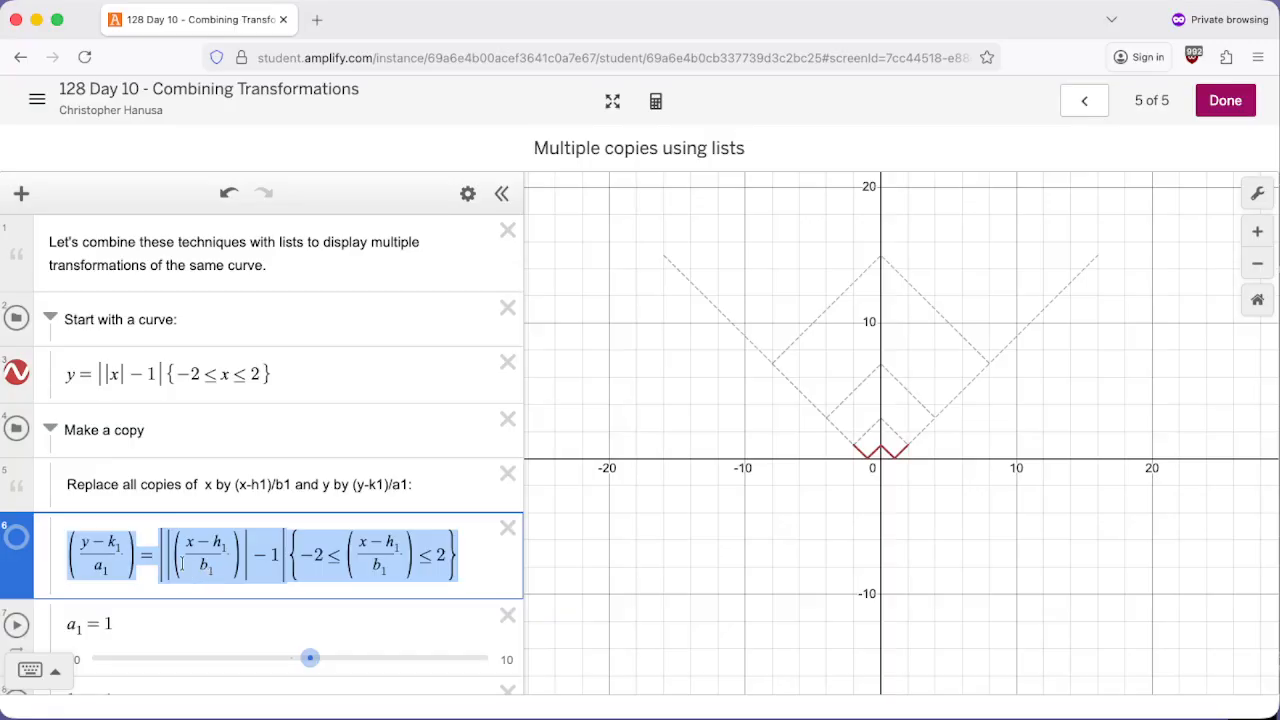
left_click(112, 545)
left_click_drag(110, 542, 117, 543)
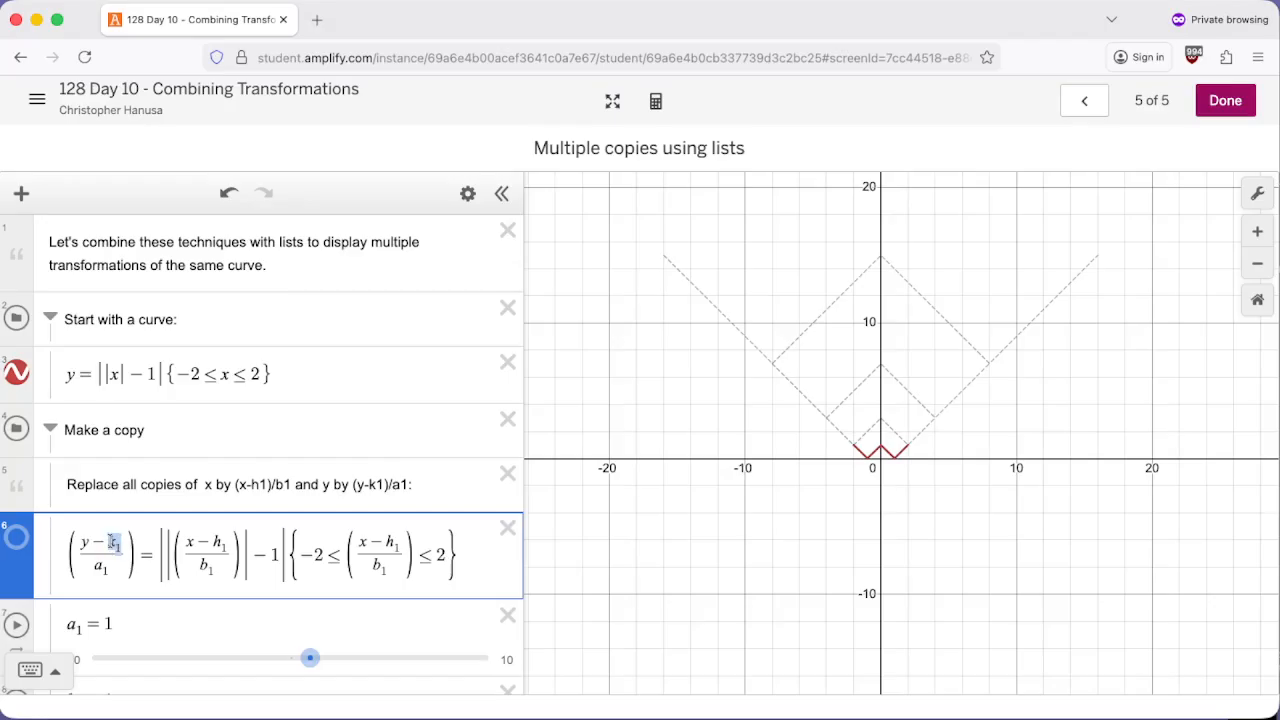
left_click(110, 542)
scroll(166, 543, "down", 10)
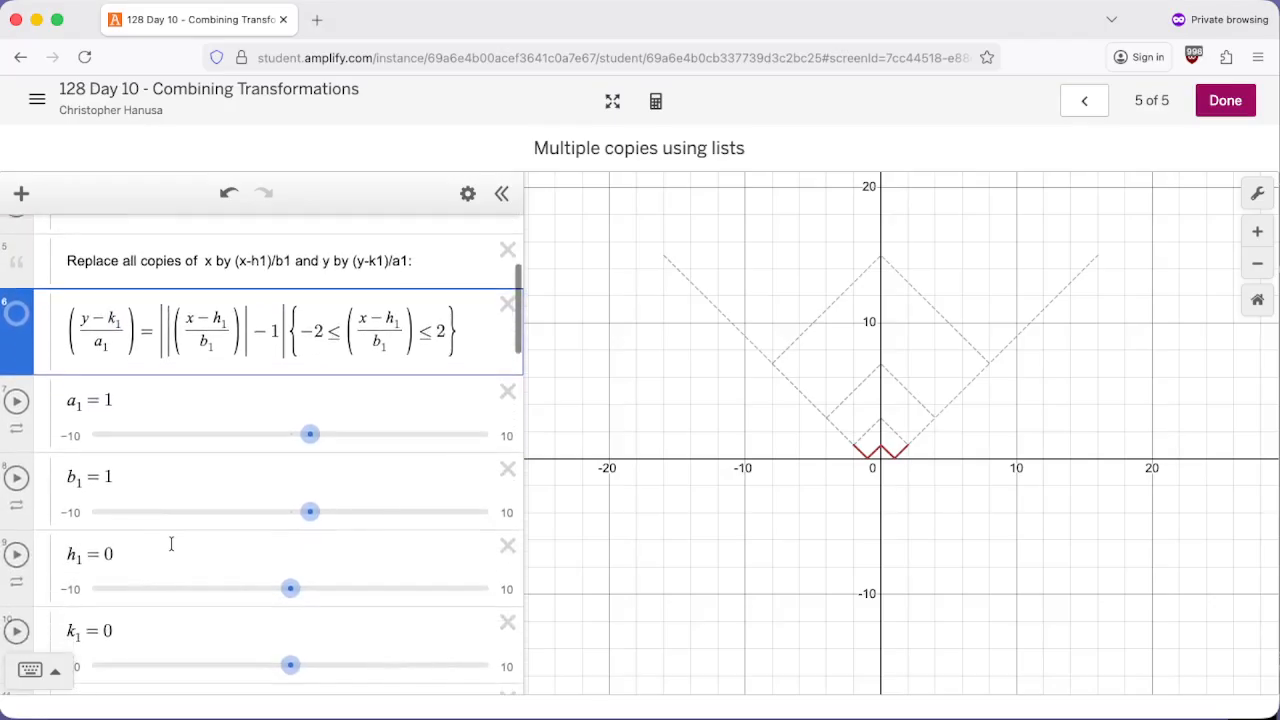
scroll(157, 543, "down", 1)
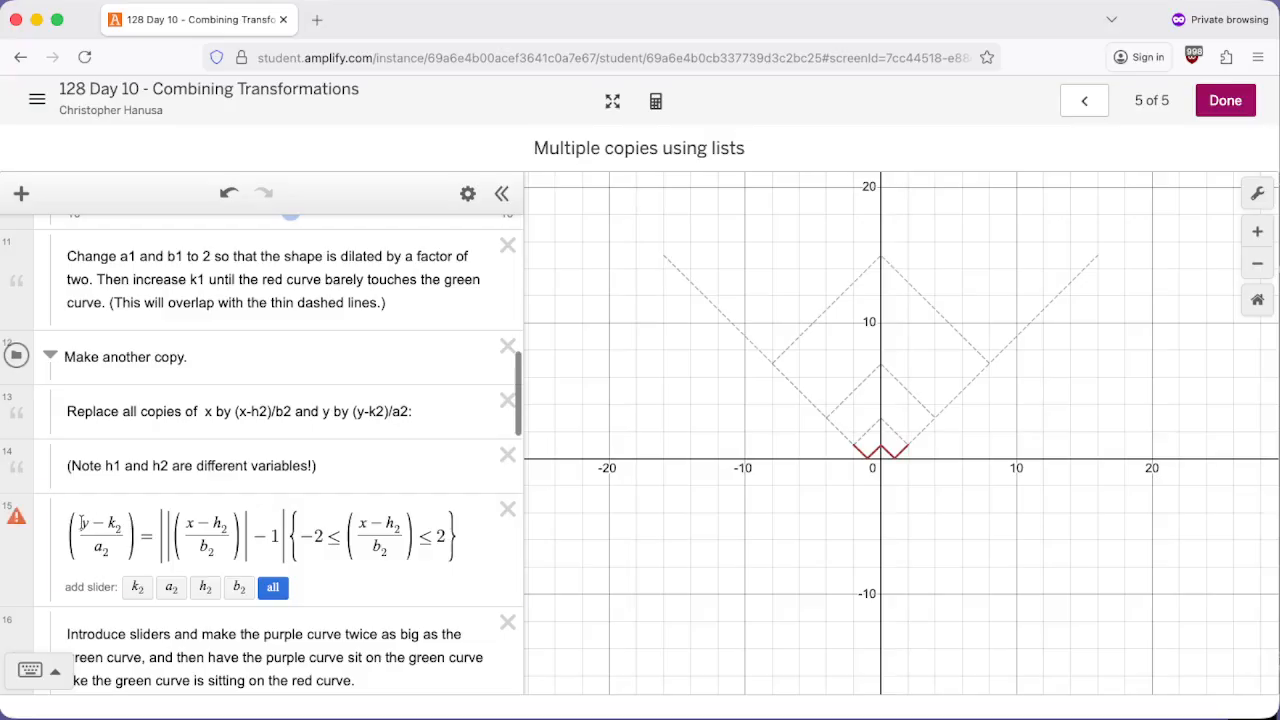
left_click_drag(82, 523, 145, 541)
scroll(150, 543, "down", 6)
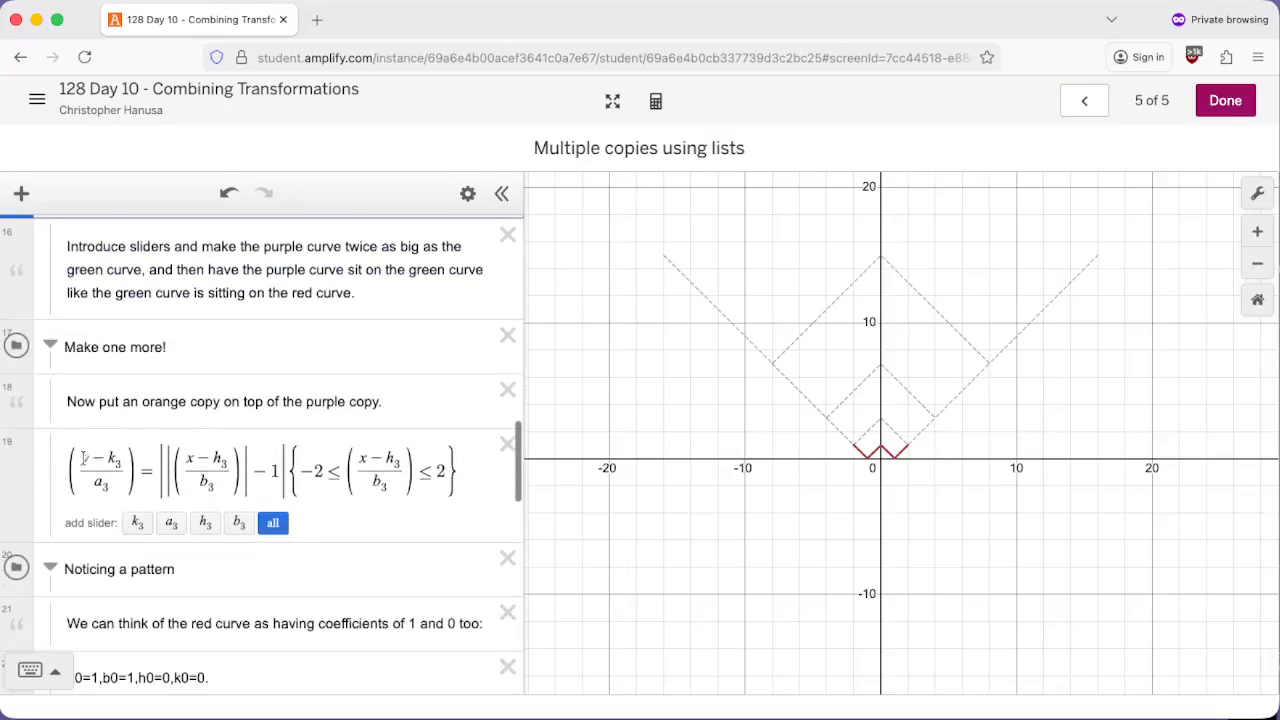
left_click_drag(84, 458, 116, 486)
scroll(178, 478, "up", 10)
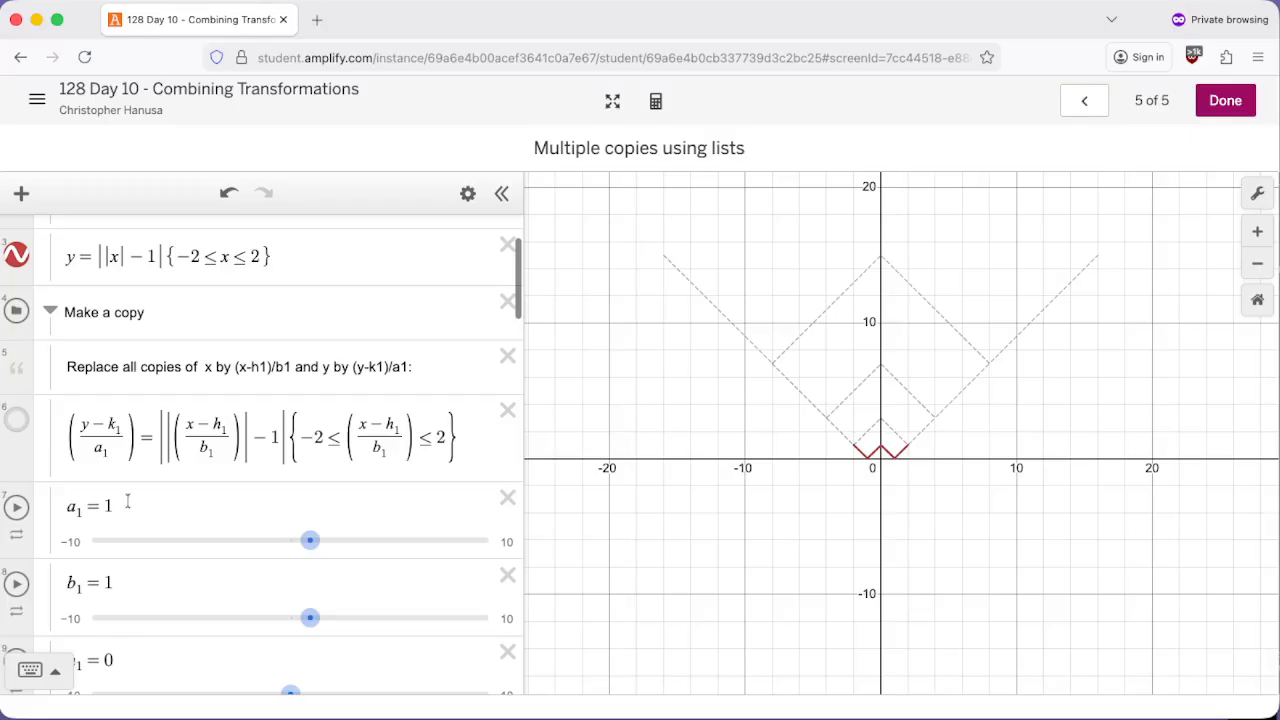
Step: Show the green first copy and translate it with h1 = 0 and k1 = 1
left_click(22, 425)
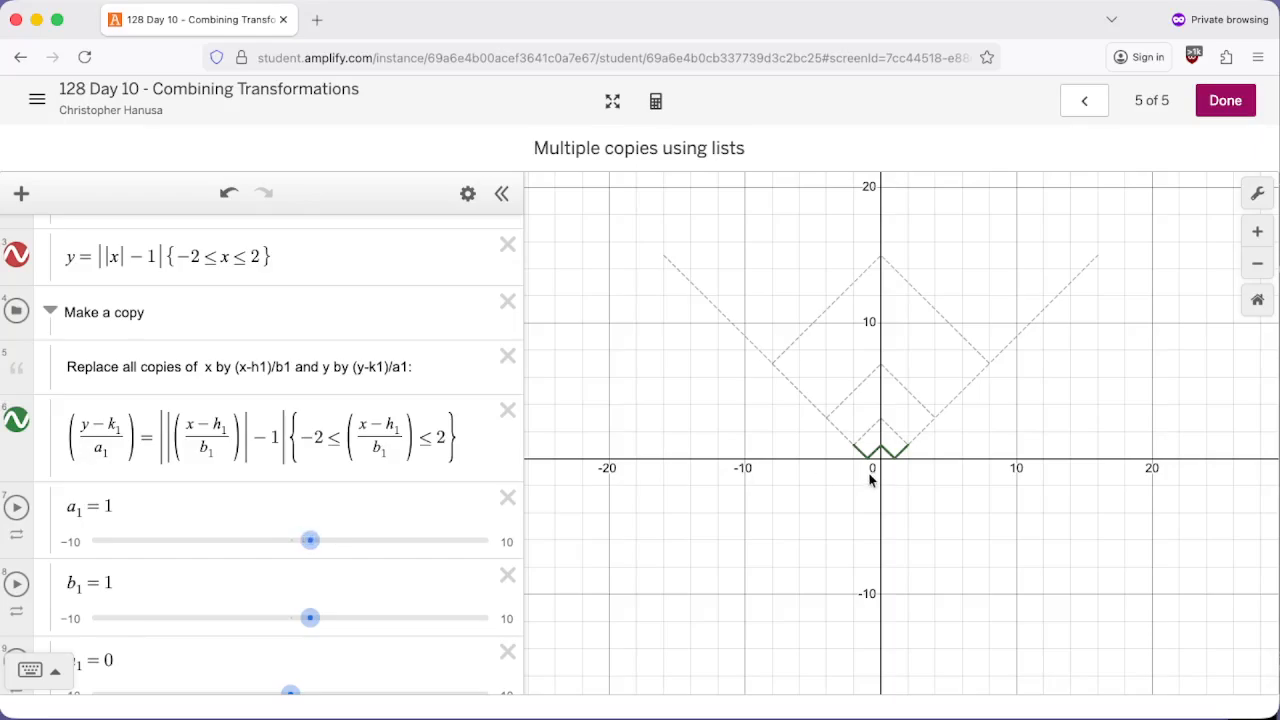
scroll(870, 480, "up", 10)
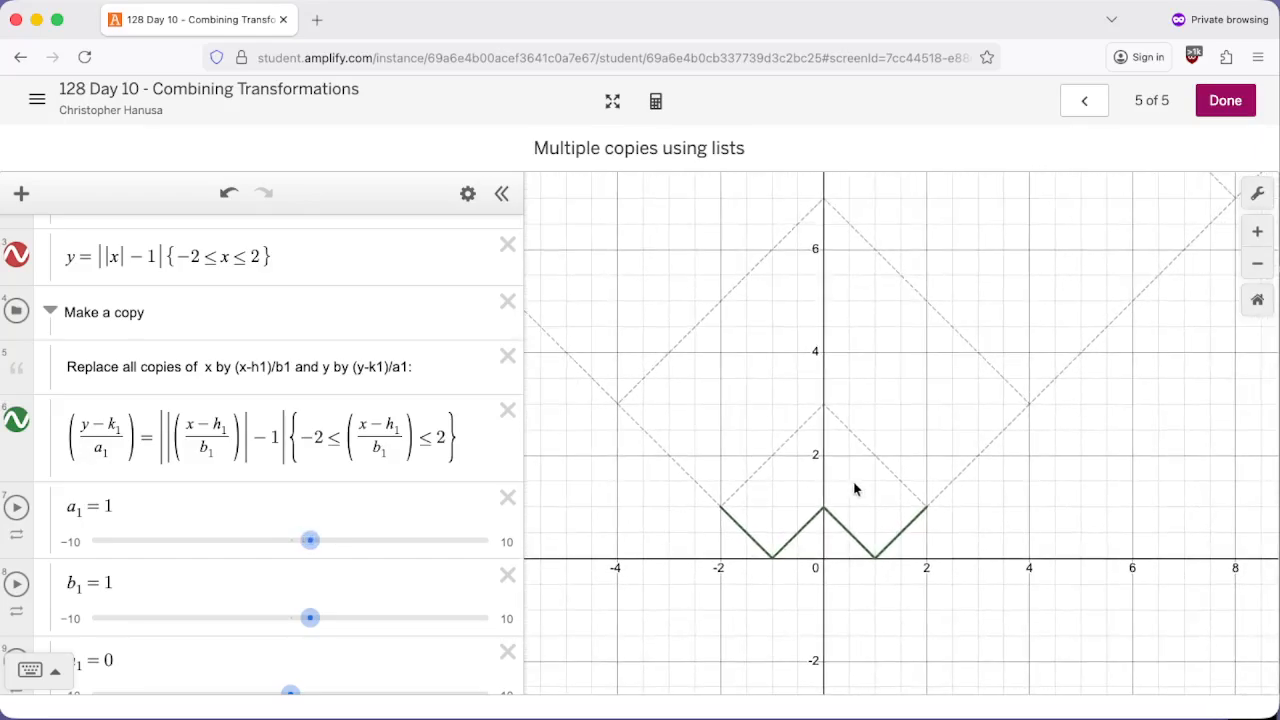
left_click_drag(310, 540, 311, 543)
scroll(345, 595, "down", 2)
left_click_drag(291, 597, 290, 608)
left_click_drag(280, 666, 310, 665)
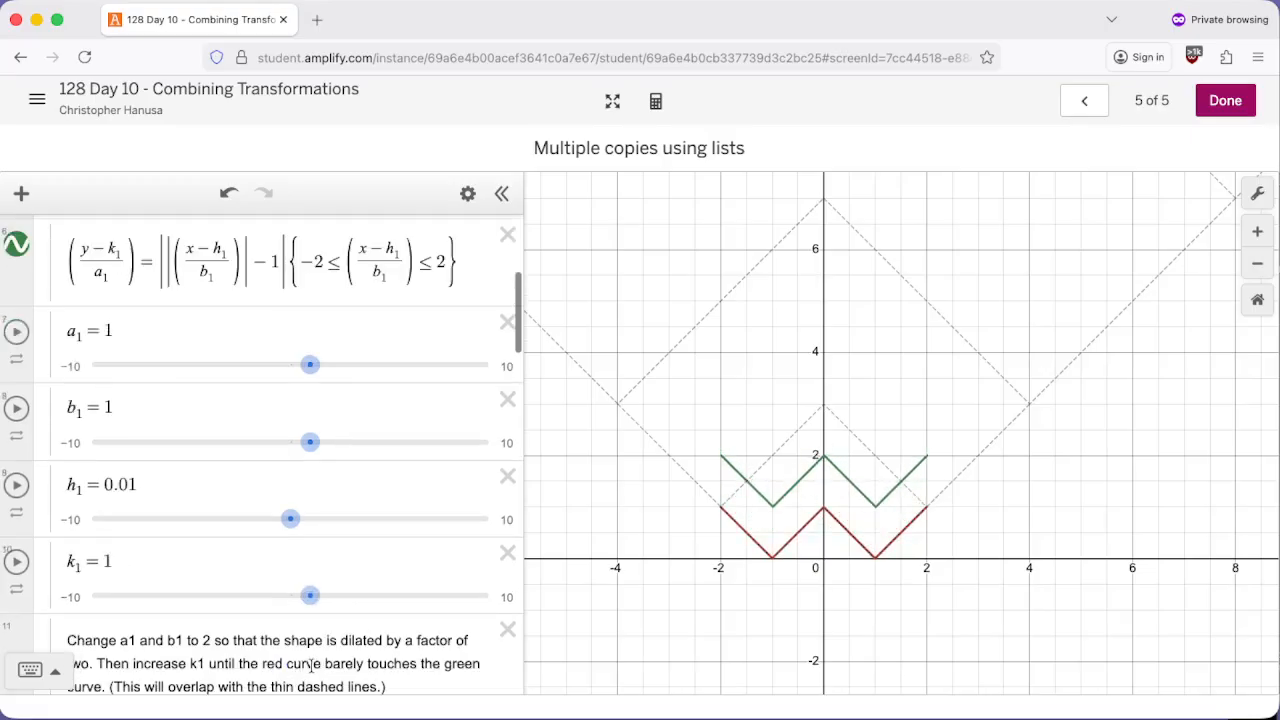
left_click(290, 520)
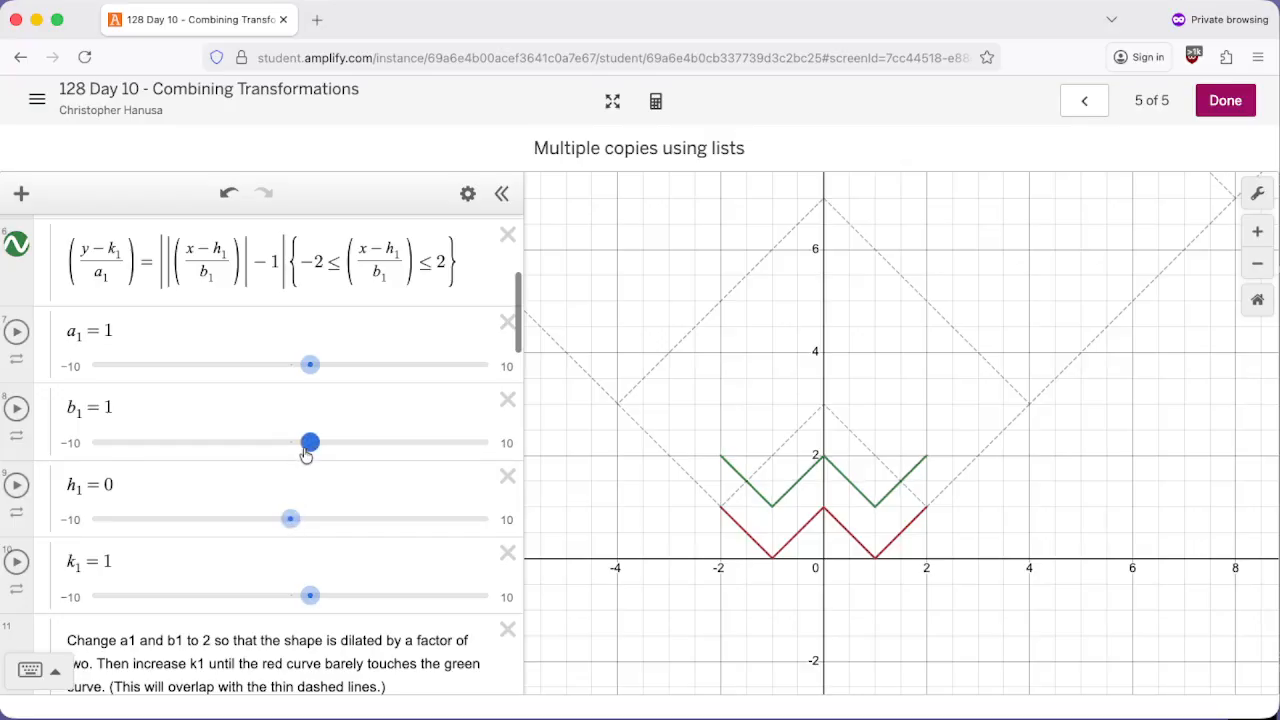
Step: Dilate the green copy by a factor of two in both directions by setting b1 and a1 to 2
left_click_drag(310, 442, 328, 446)
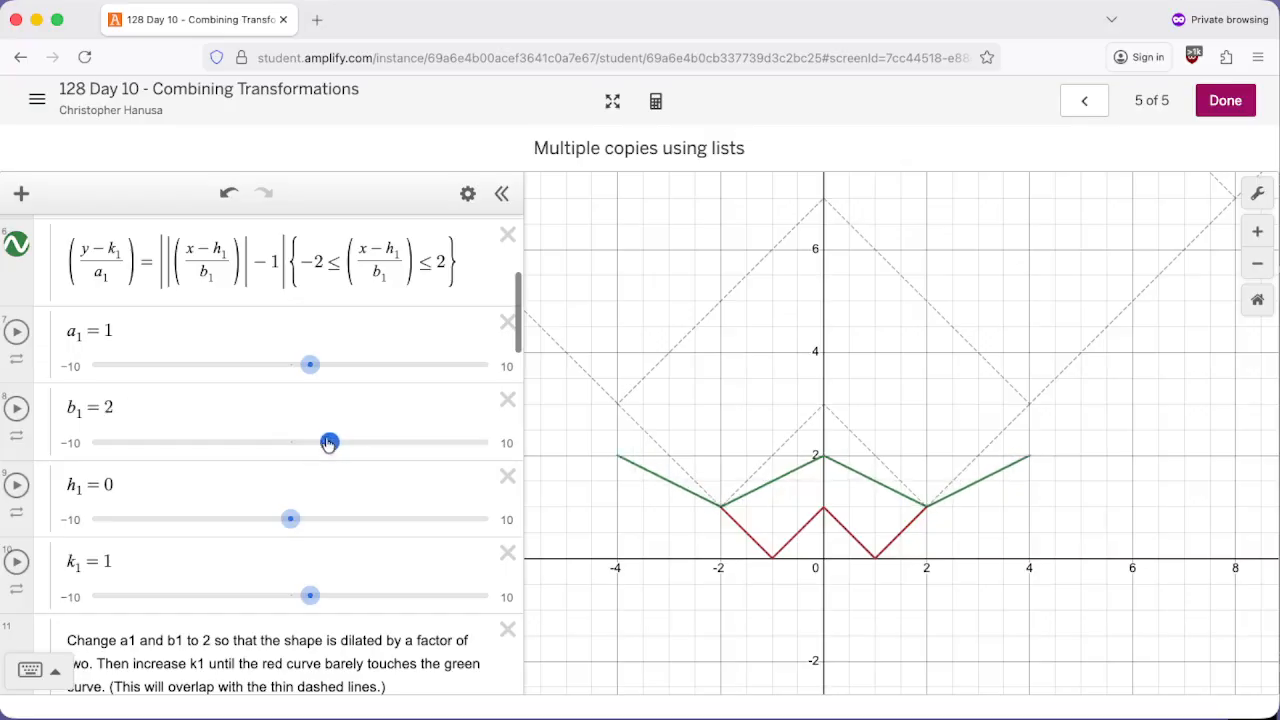
left_click_drag(309, 366, 329, 366)
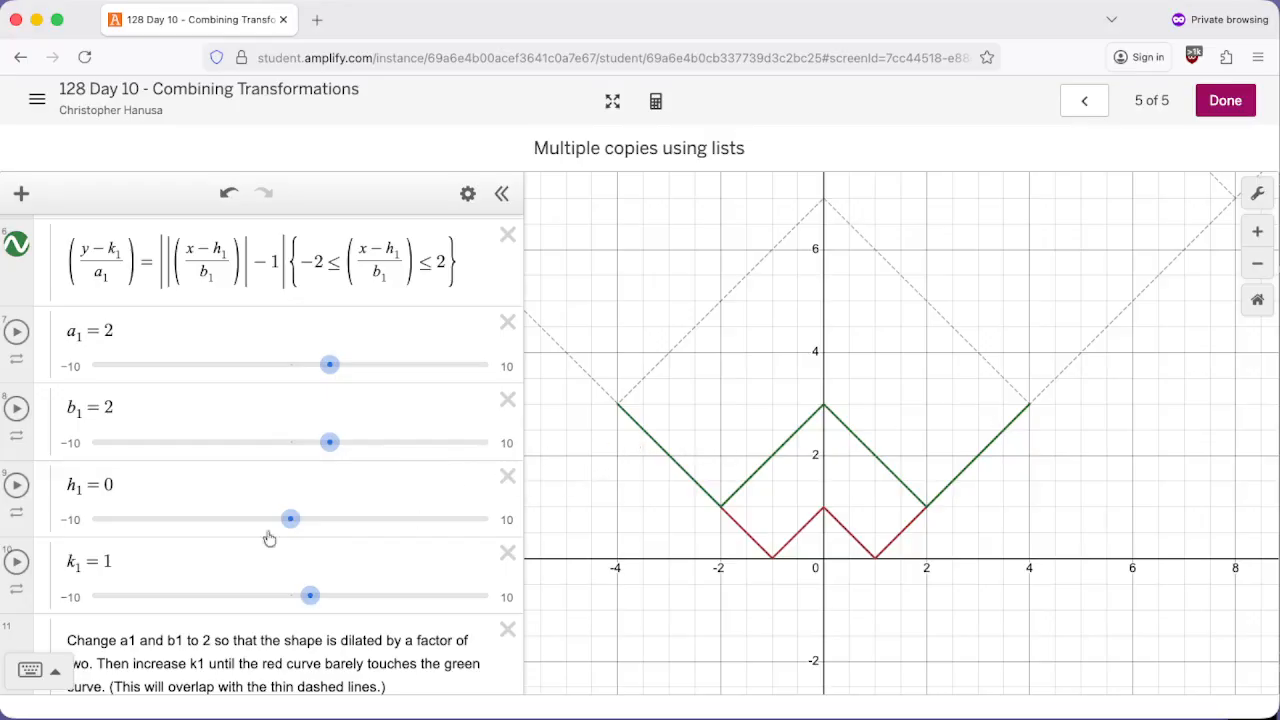
scroll(183, 534, "down", 5)
scroll(20, 497, "up", 7)
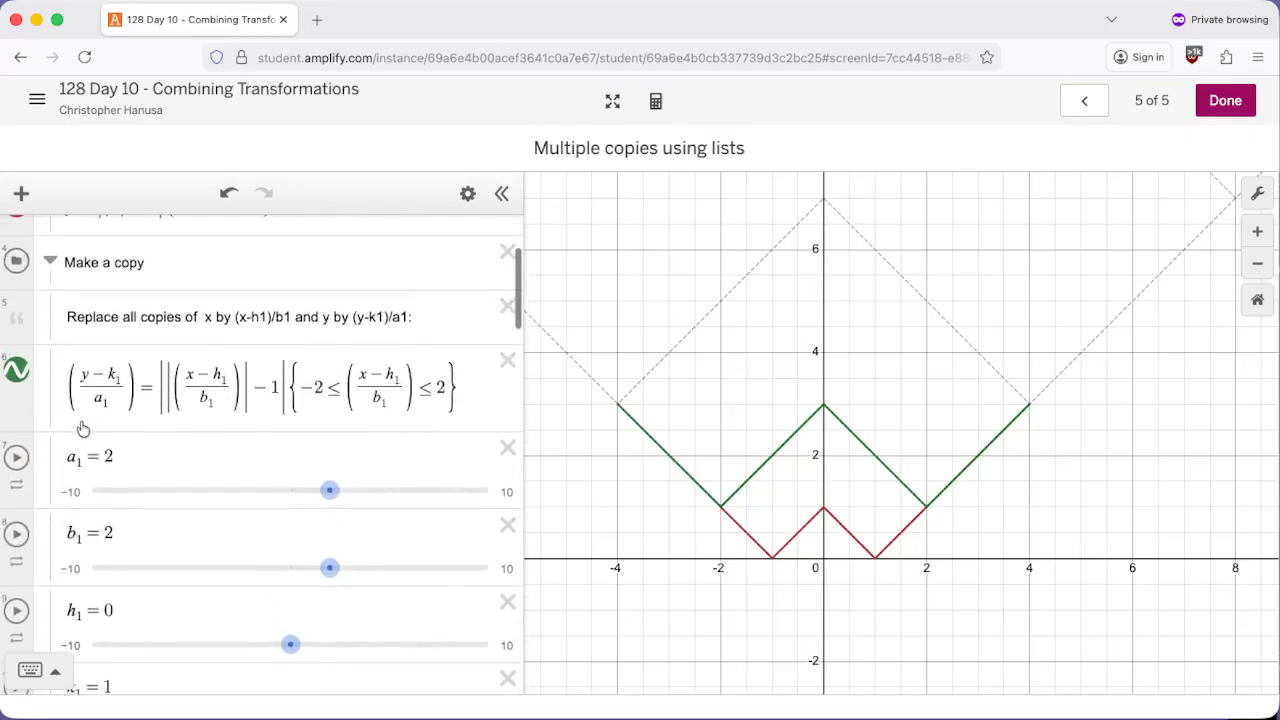
Step: Add sliders for all four parameters of the purple second copy and set k2 to 3
scroll(80, 430, "down", 10)
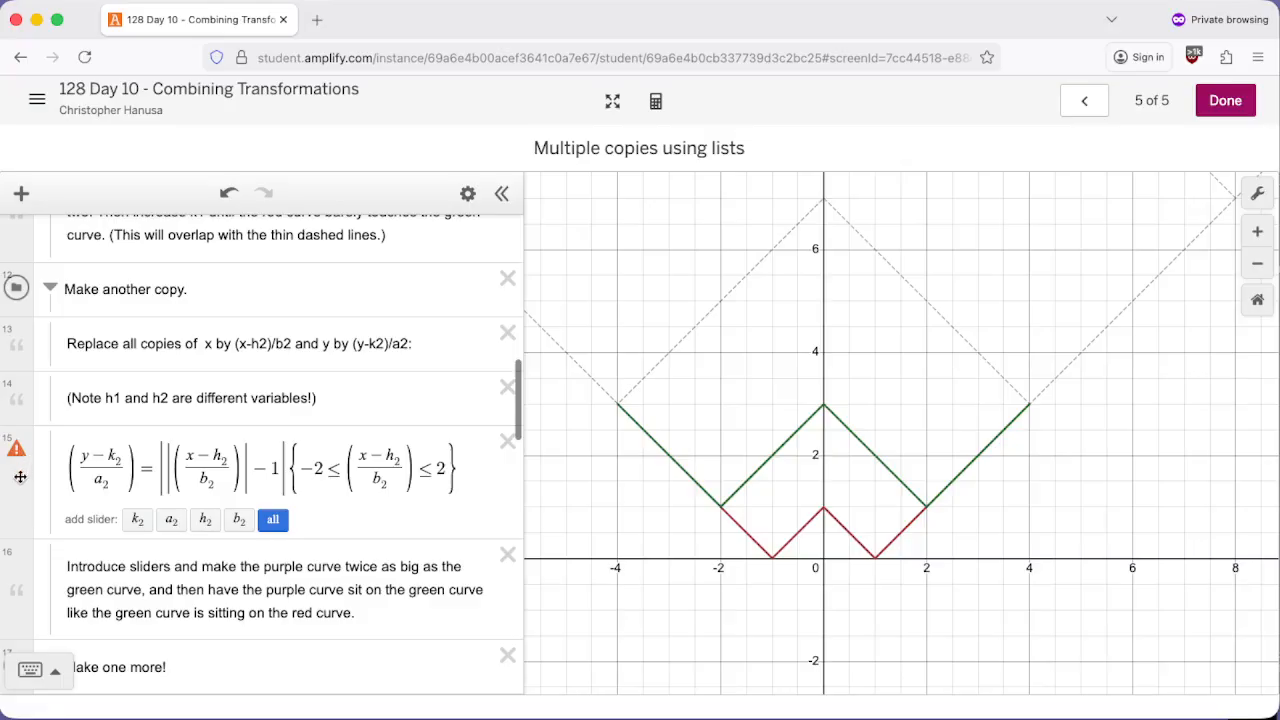
left_click(277, 521)
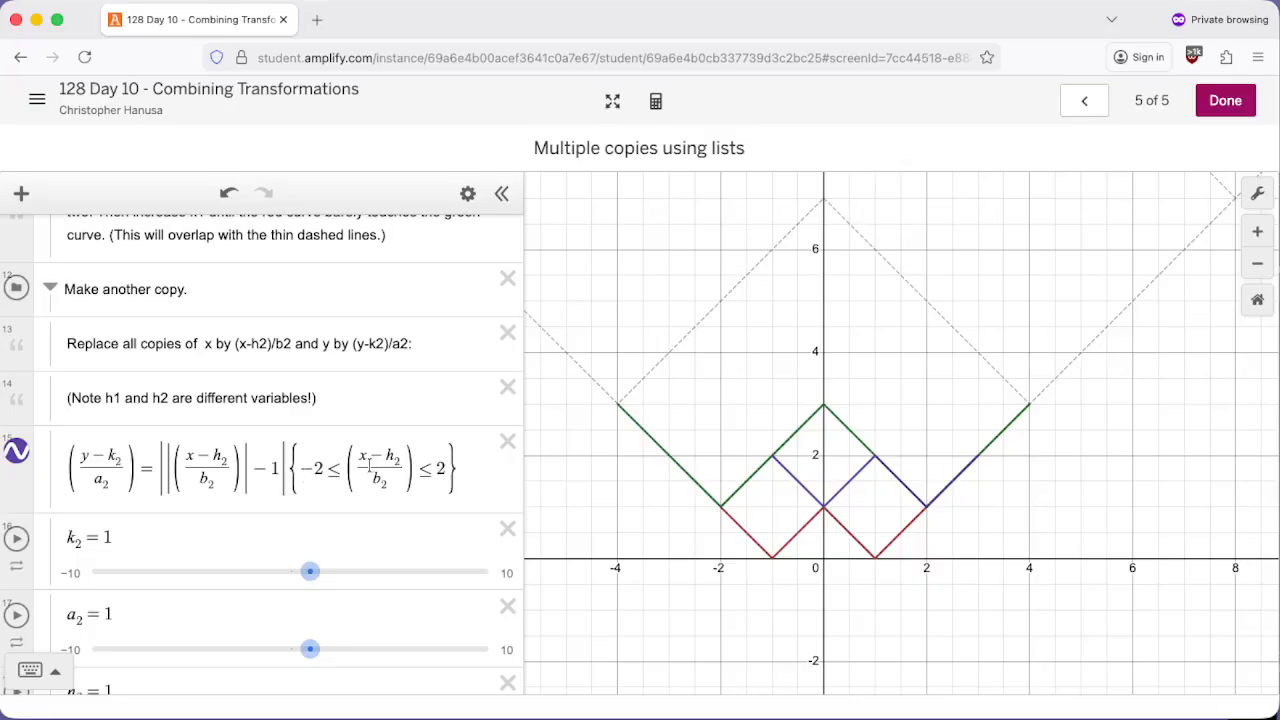
scroll(917, 450, "down", 5)
scroll(917, 450, "up", 3)
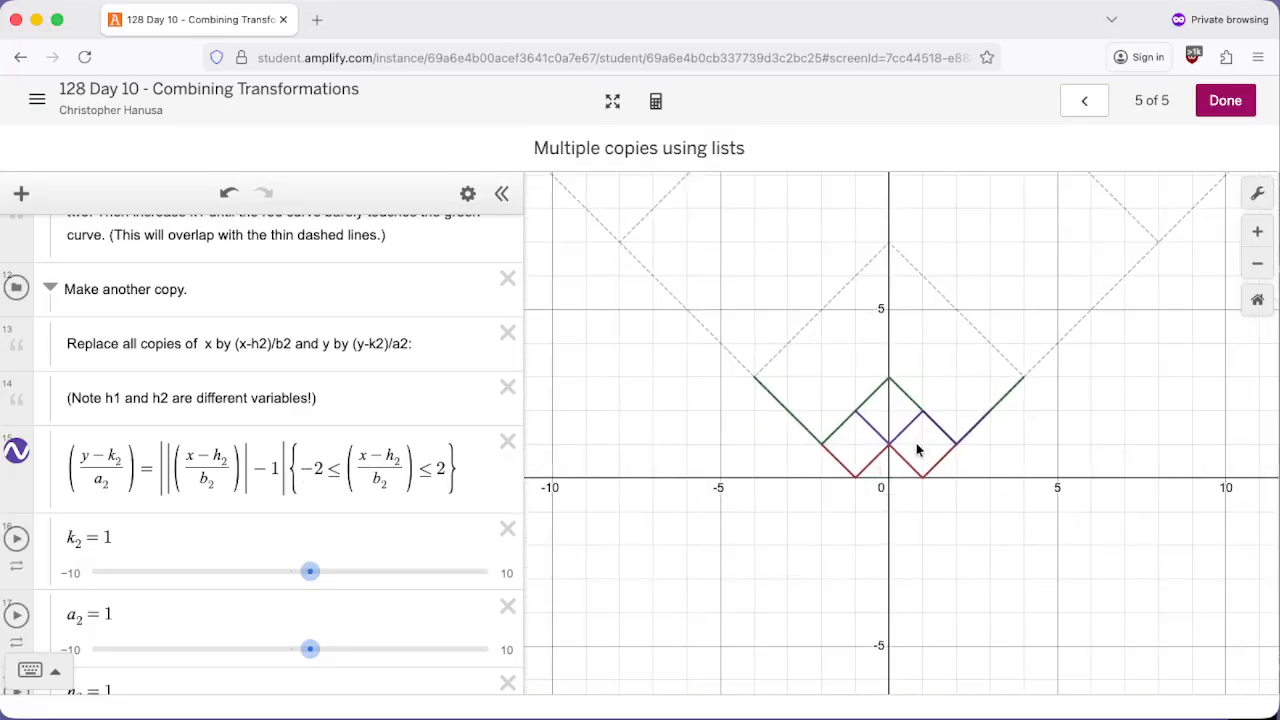
left_click_drag(310, 571, 377, 572)
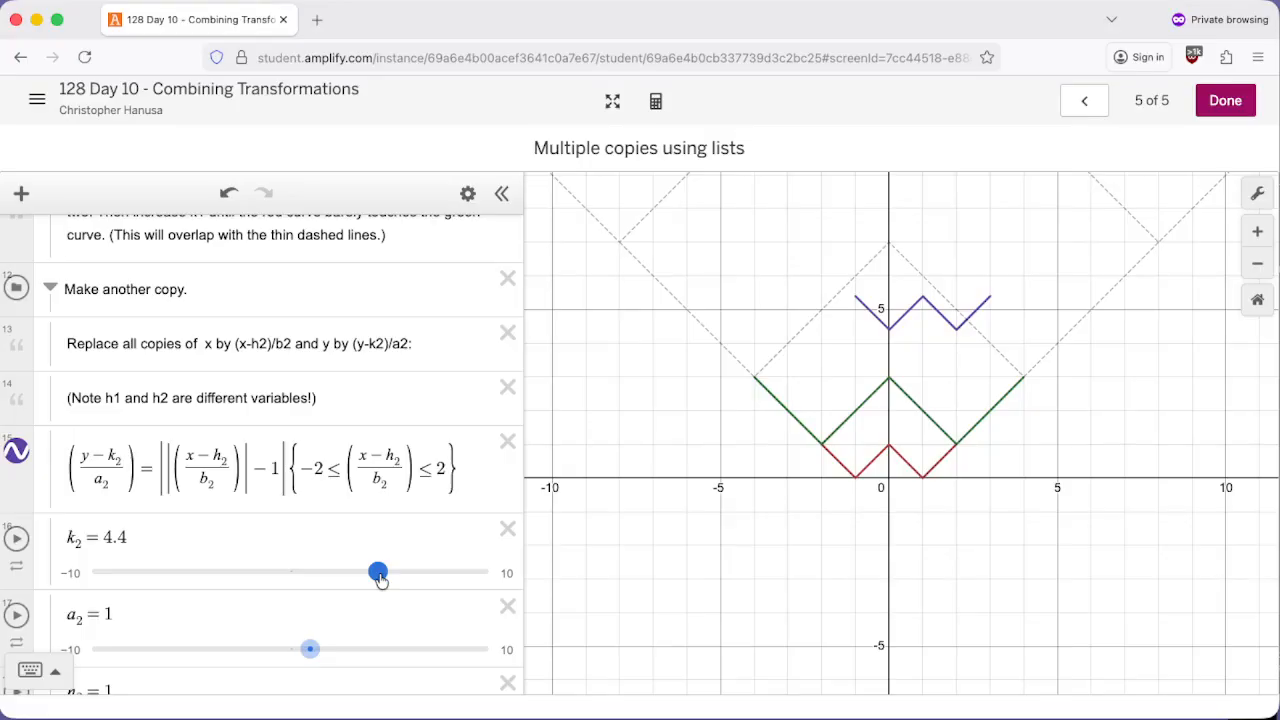
left_click_drag(380, 580, 352, 584)
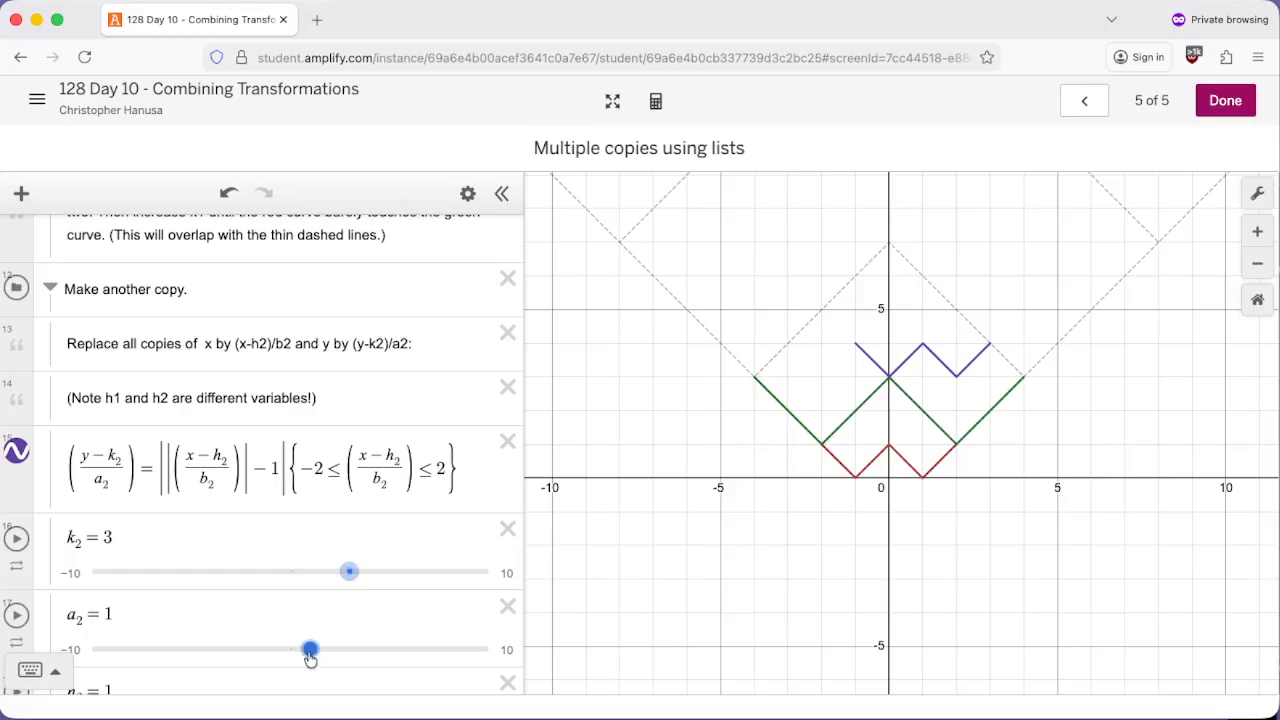
Step: Center the purple copy with h2 = 0 and dilate it with b2 = 4 and a2 = 4 so it sits on the green copy
scroll(350, 612, "down", 3)
left_click_drag(320, 592, 297, 590)
left_click_drag(310, 662, 367, 652)
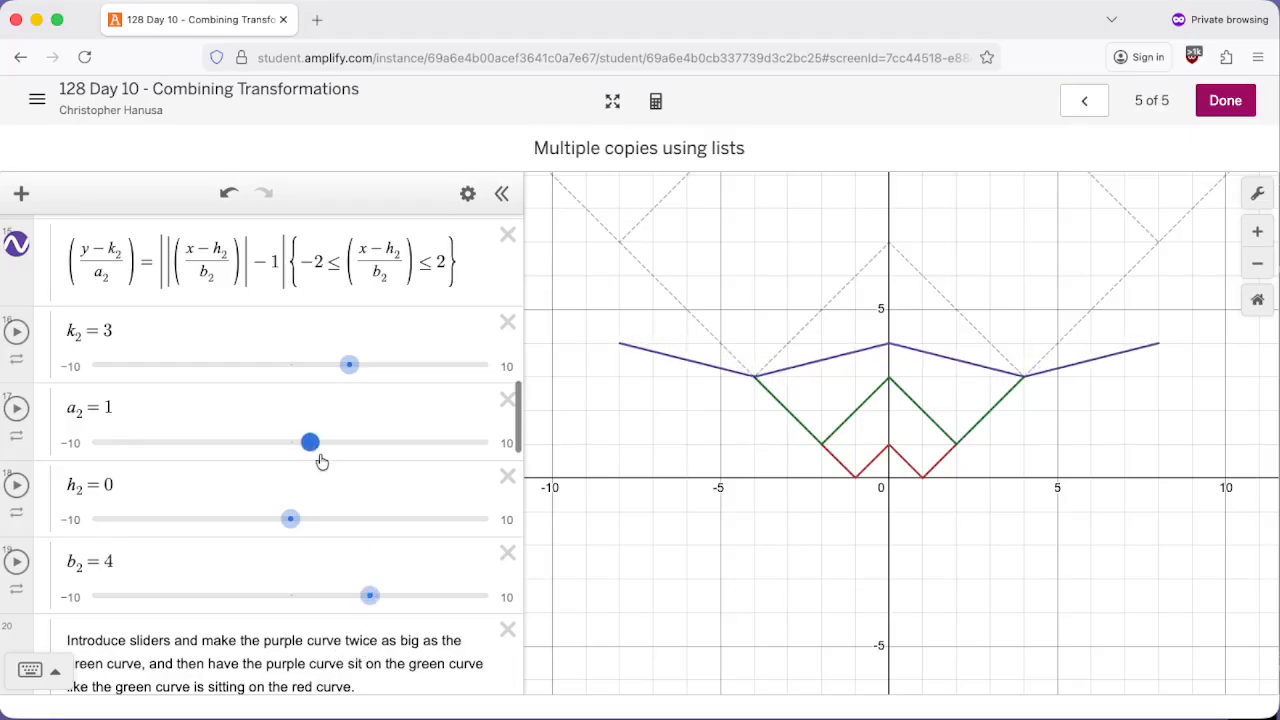
mouse_move(349, 362)
left_mouse_down()
mouse_move(363, 364)
mouse_move(350, 366)
left_mouse_up()
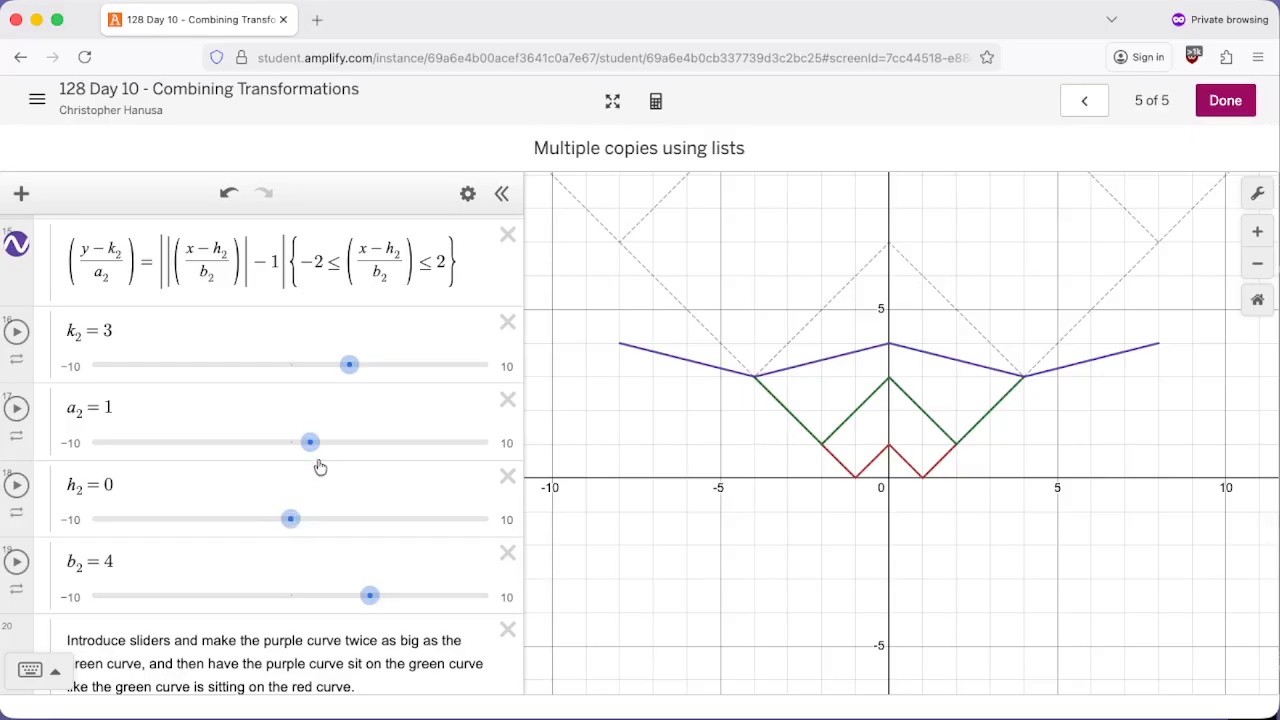
left_click_drag(315, 450, 374, 447)
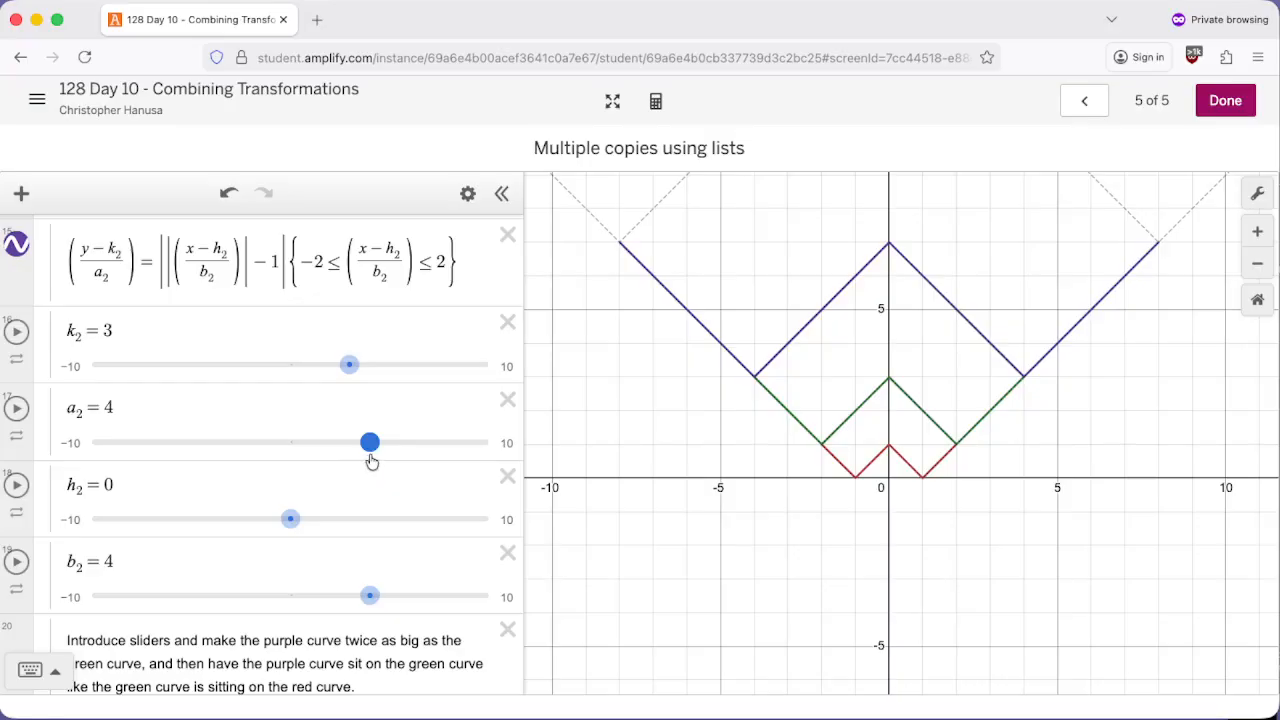
Step: Add sliders for k3, a3, h3 and b3 of the orange third copy, and return to the green copy's parameter values
scroll(793, 475, "down", 5)
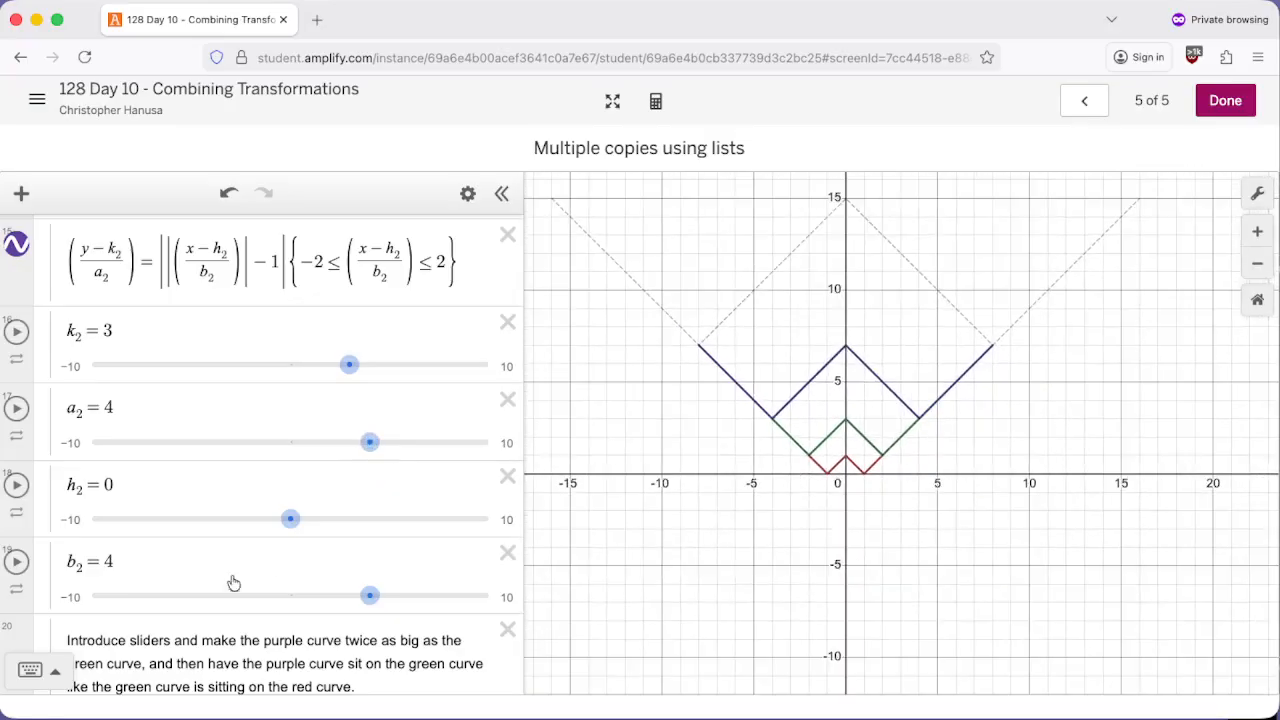
scroll(231, 583, "down", 10)
scroll(185, 580, "up", 1)
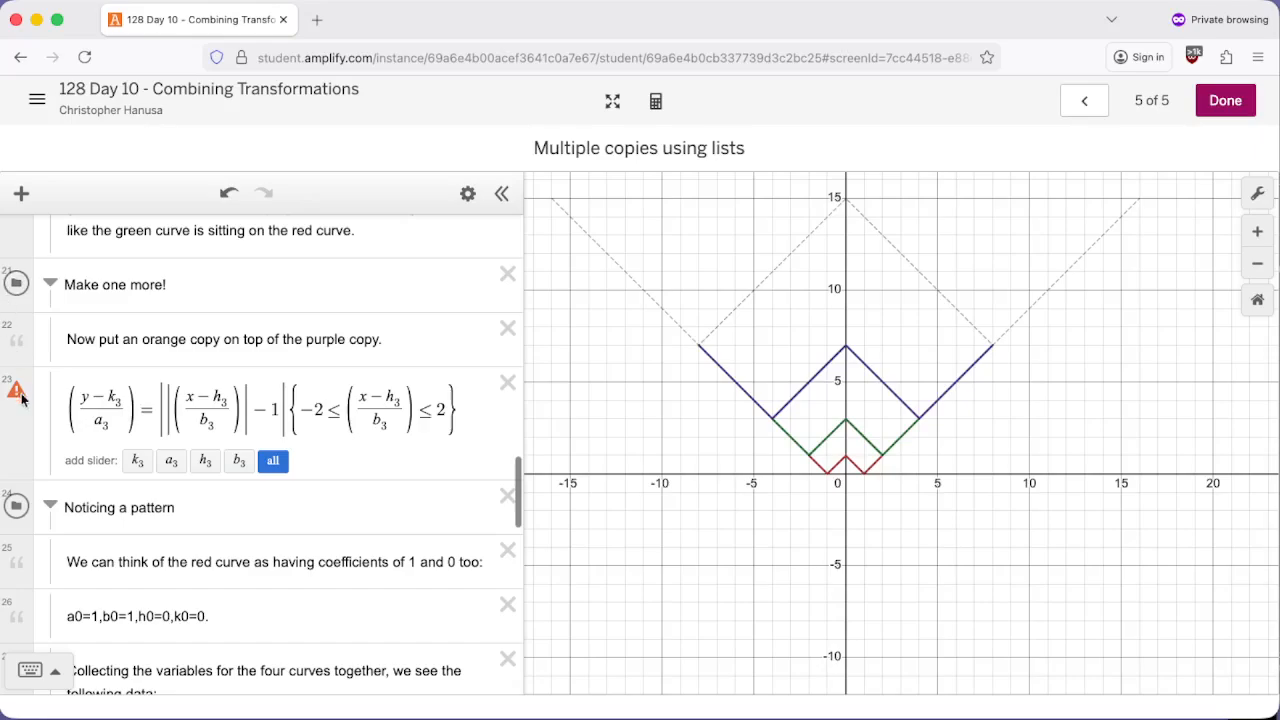
left_click(276, 462)
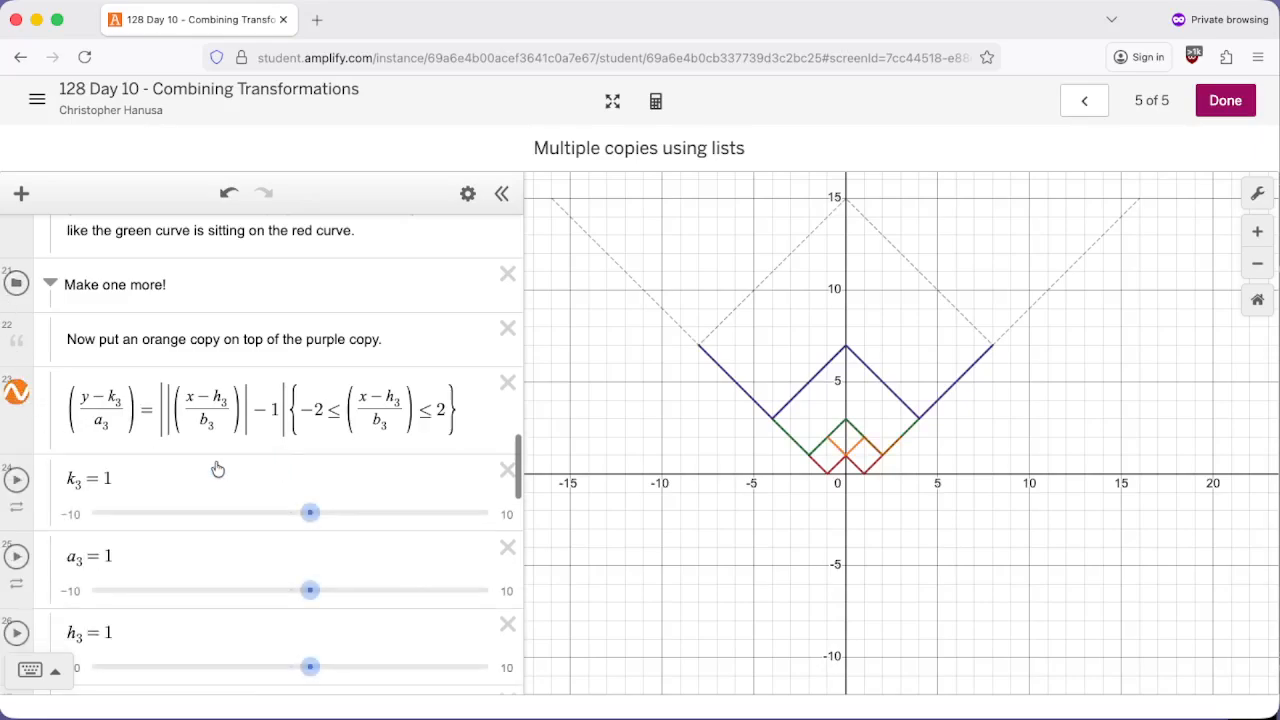
scroll(214, 466, "down", 3)
scroll(214, 462, "up", 8)
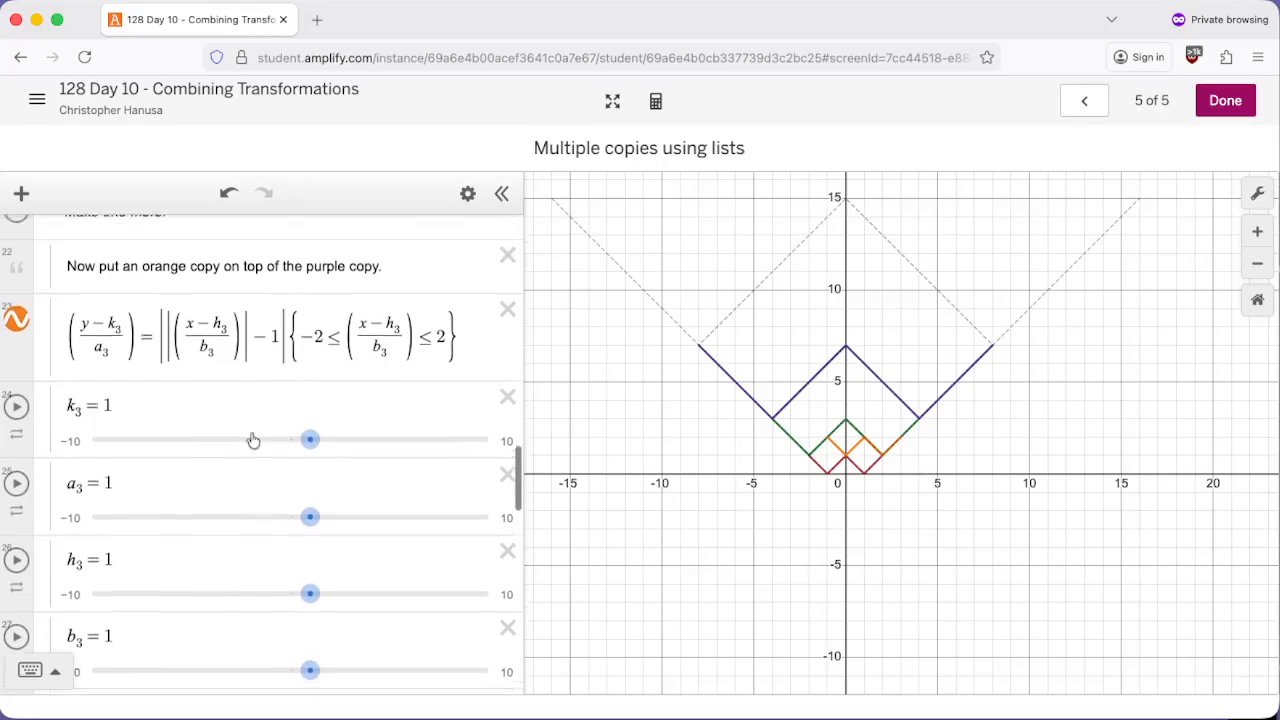
scroll(251, 442, "up", 10)
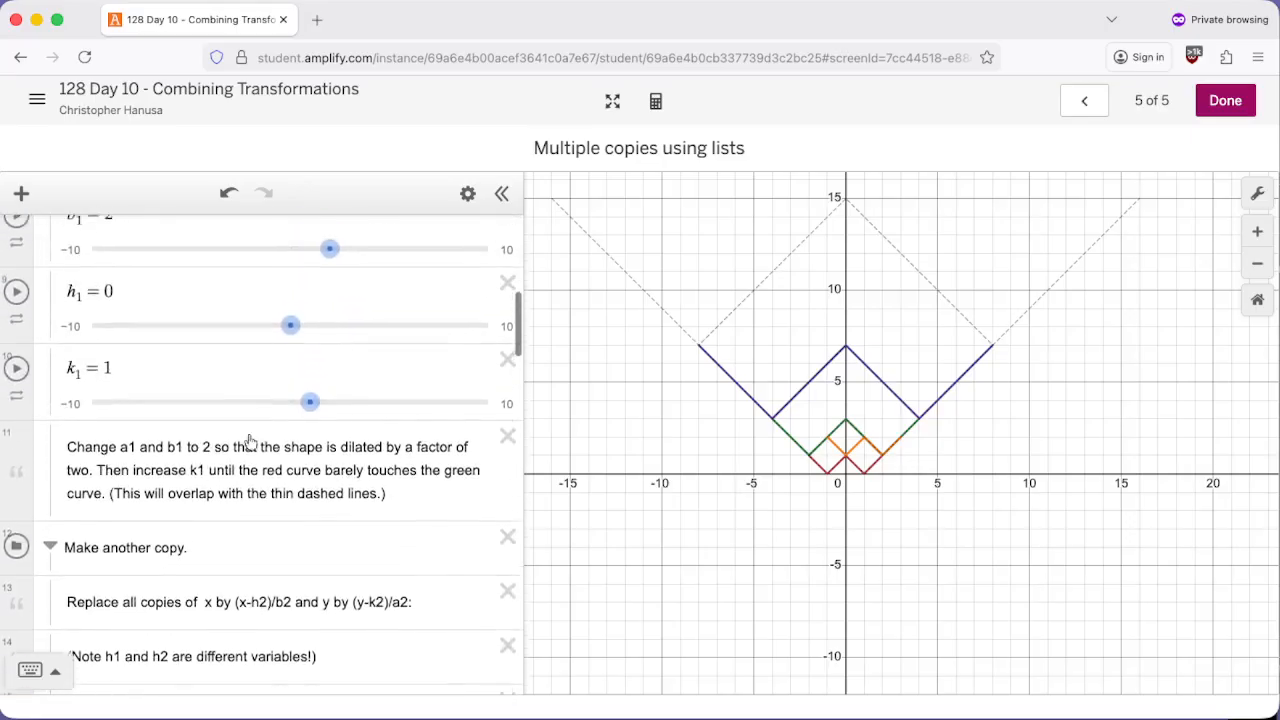
scroll(251, 442, "up", 3)
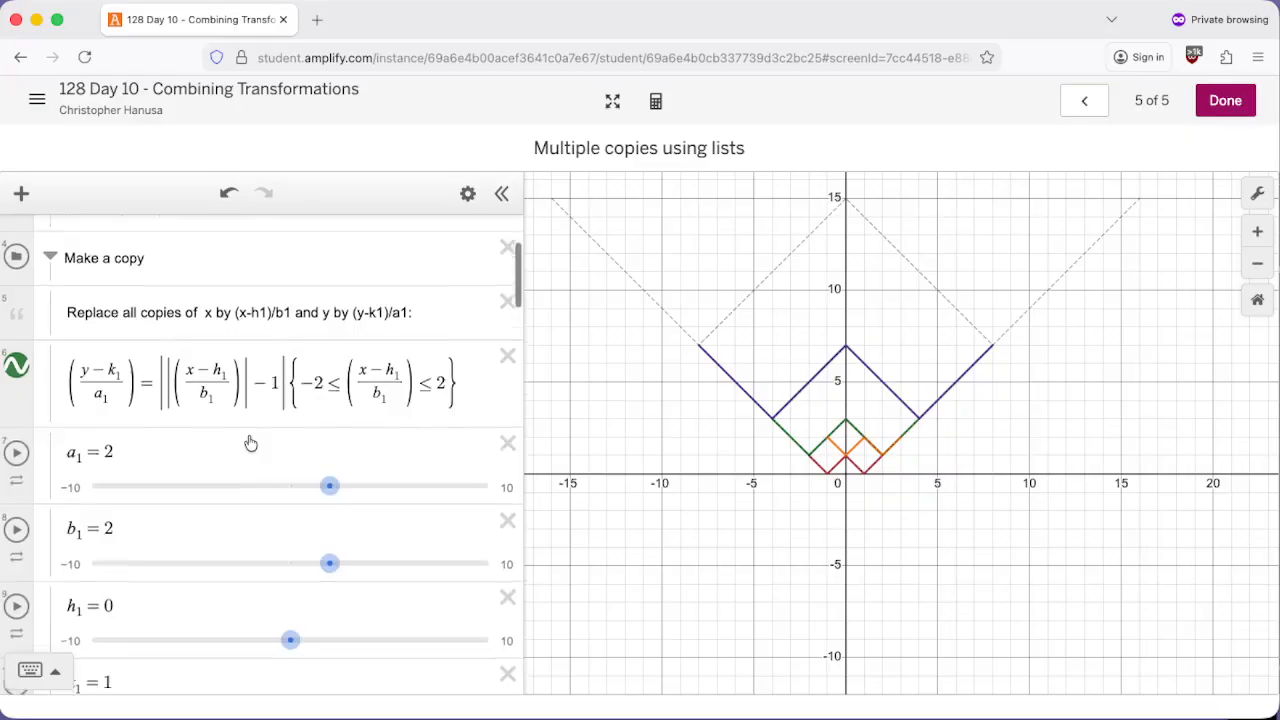
Step: Place the orange copy on top of the purple copy by setting h3 to 0, b3 and a3 to 8, and k3 to 7
scroll(249, 437, "down", 8)
scroll(248, 436, "down", 5)
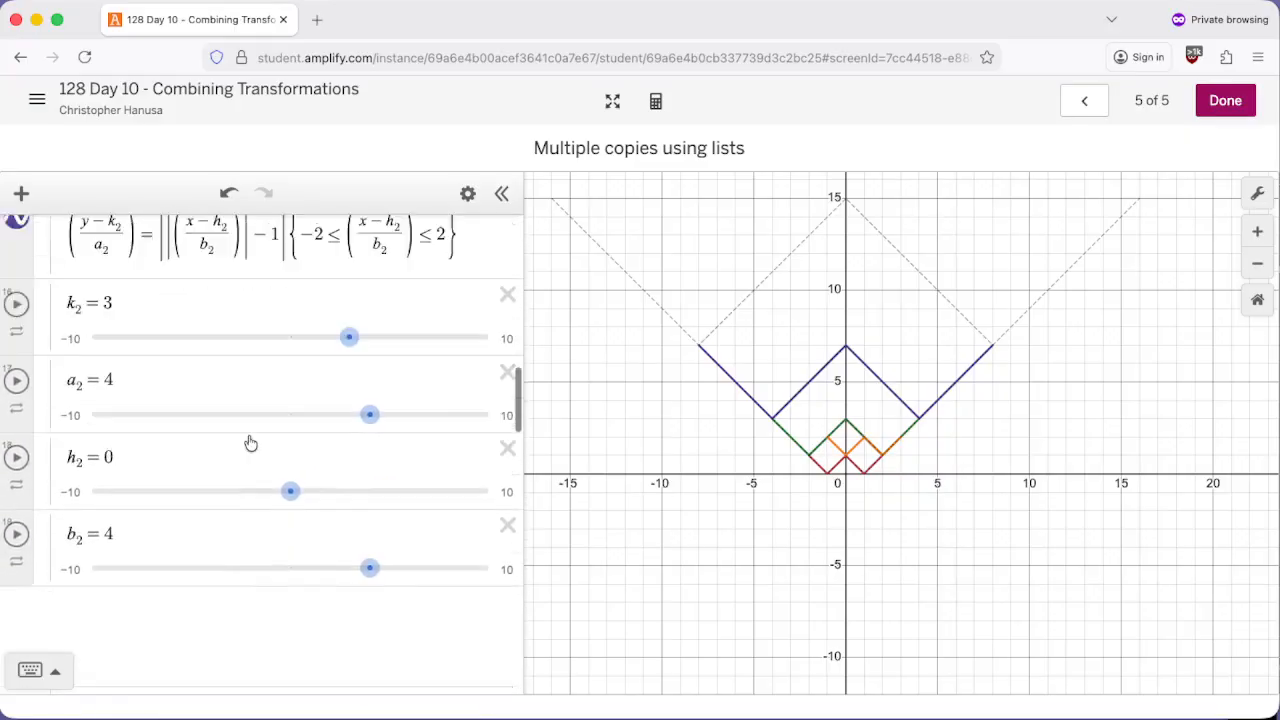
scroll(251, 443, "up", 6)
scroll(251, 443, "up", 2)
scroll(249, 443, "down", 6)
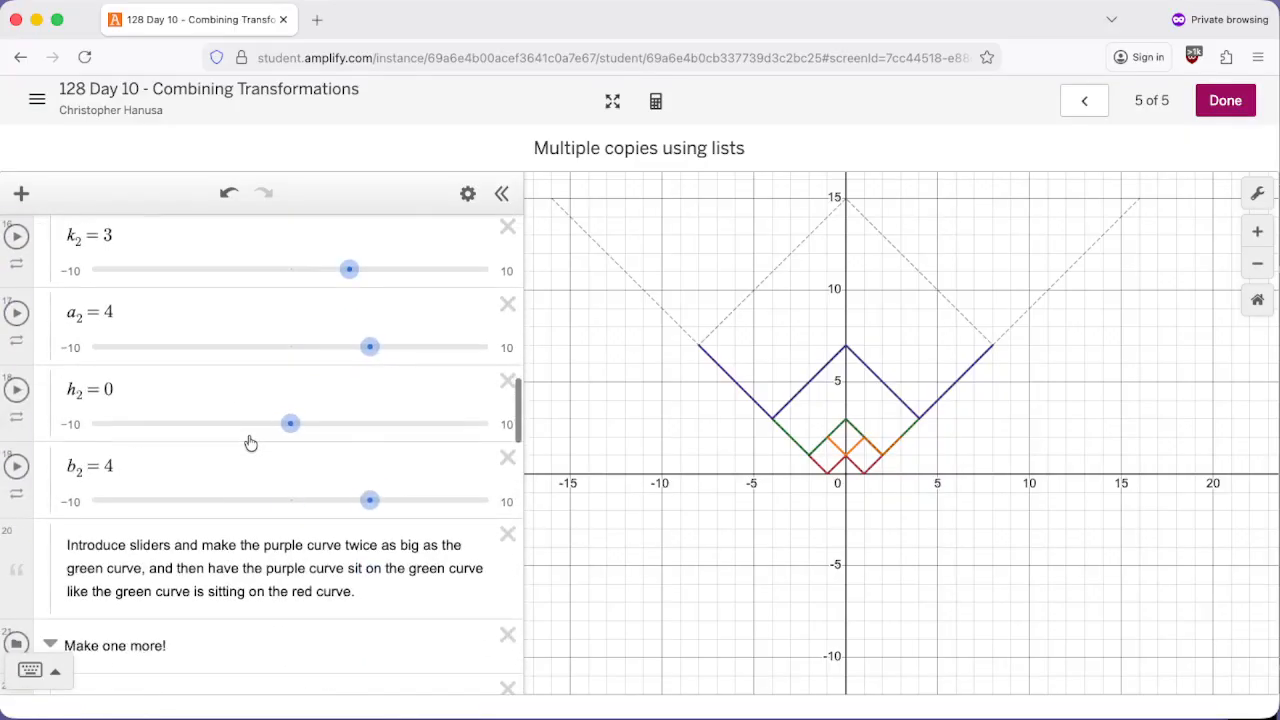
scroll(230, 464, "down", 5)
scroll(230, 464, "down", 1)
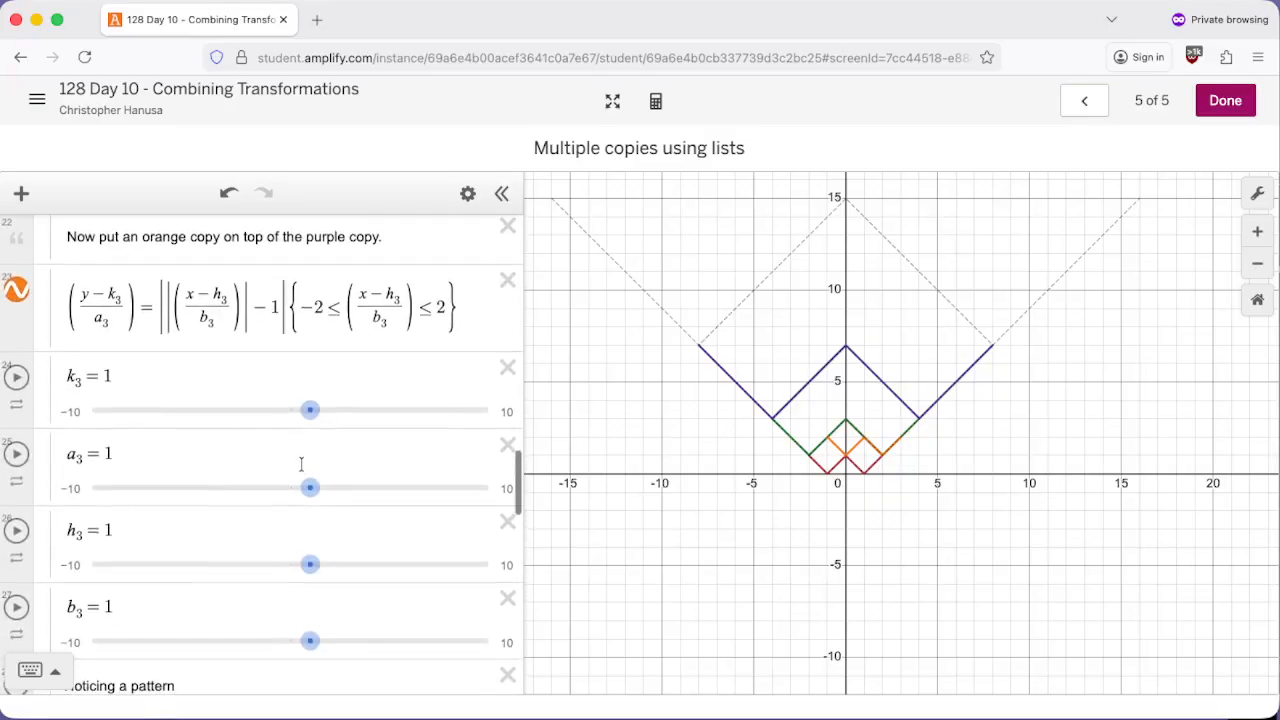
left_click_drag(310, 488, 375, 487)
mouse_move(299, 568)
left_mouse_down()
mouse_move(309, 565)
mouse_move(290, 567)
left_mouse_up()
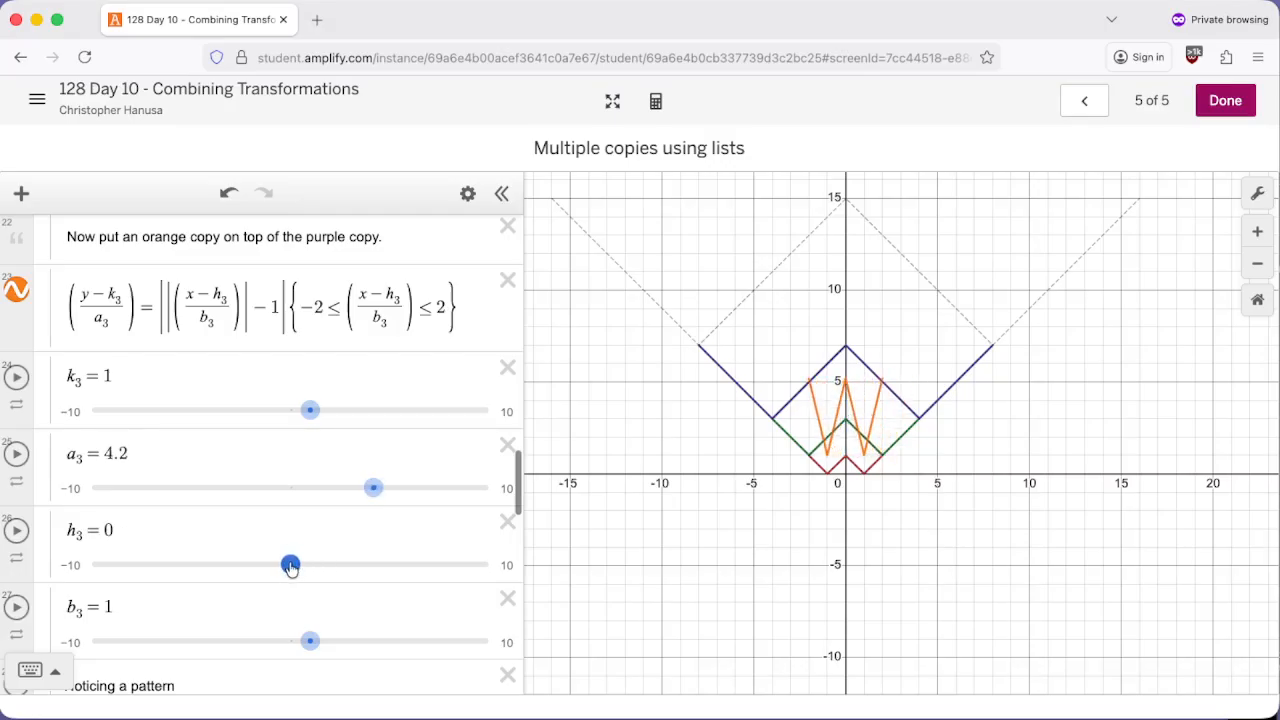
left_click_drag(310, 641, 450, 638)
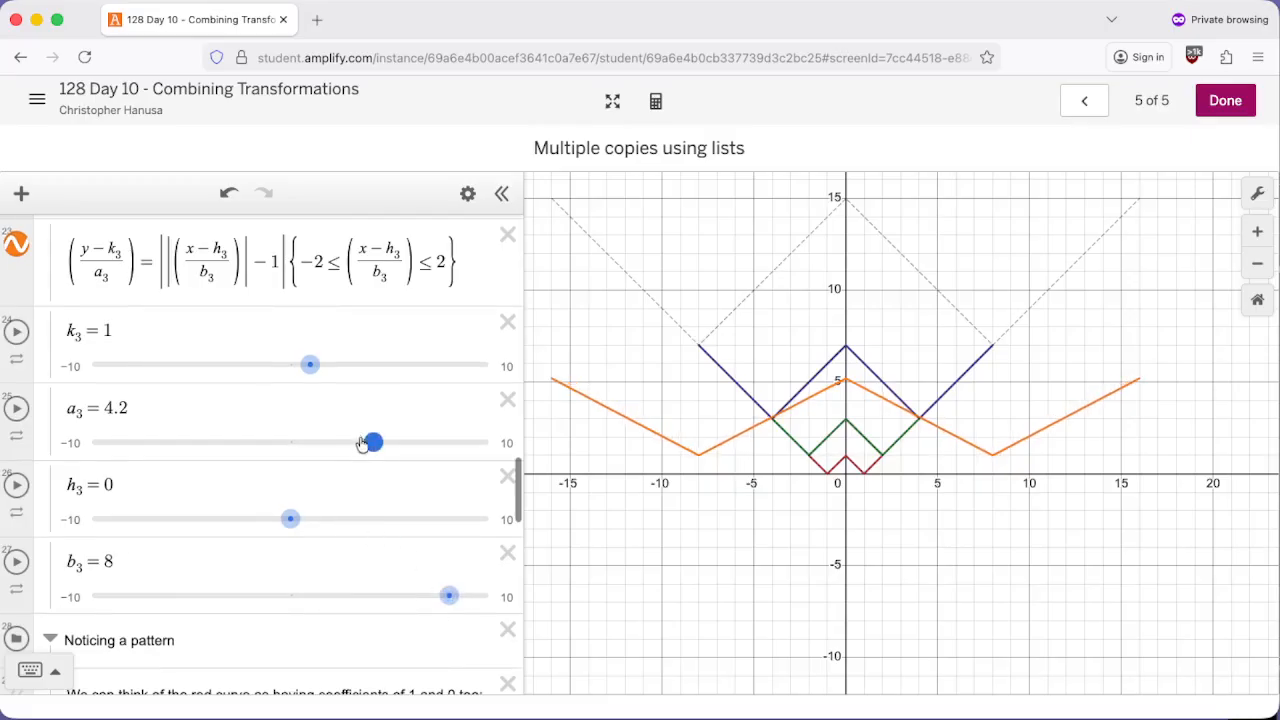
left_click_drag(374, 442, 450, 442)
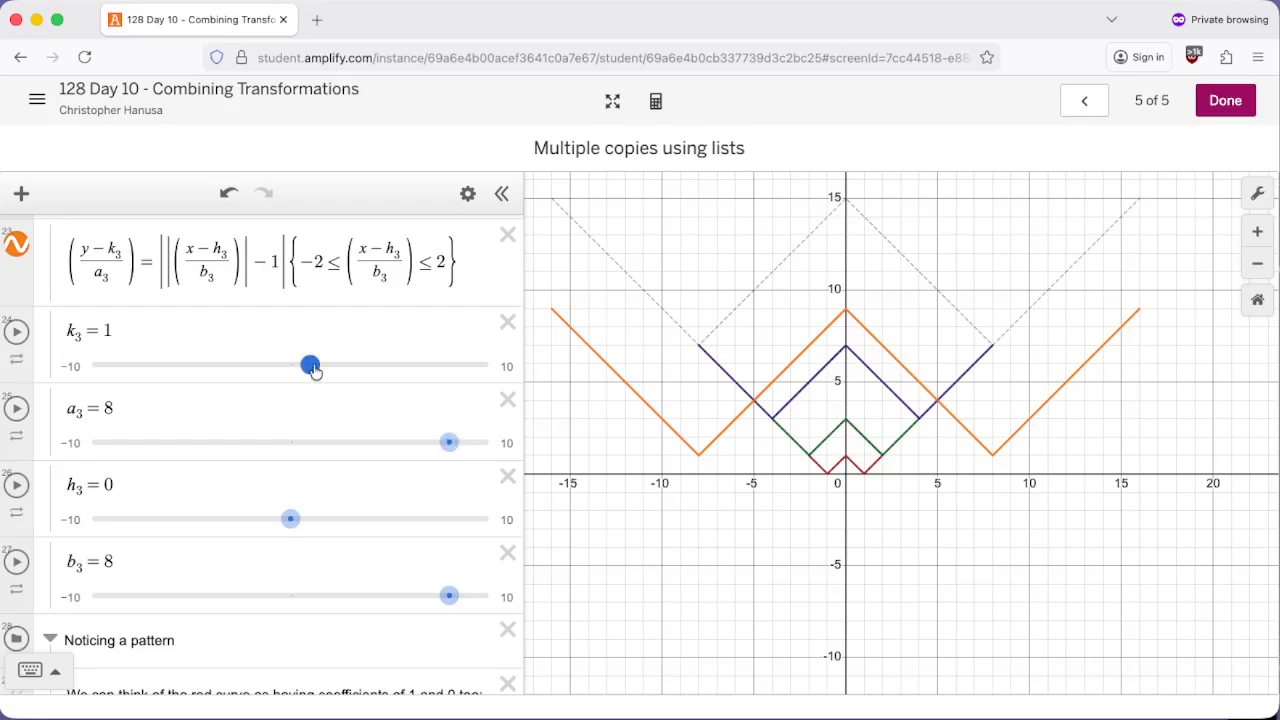
left_click_drag(311, 366, 432, 363)
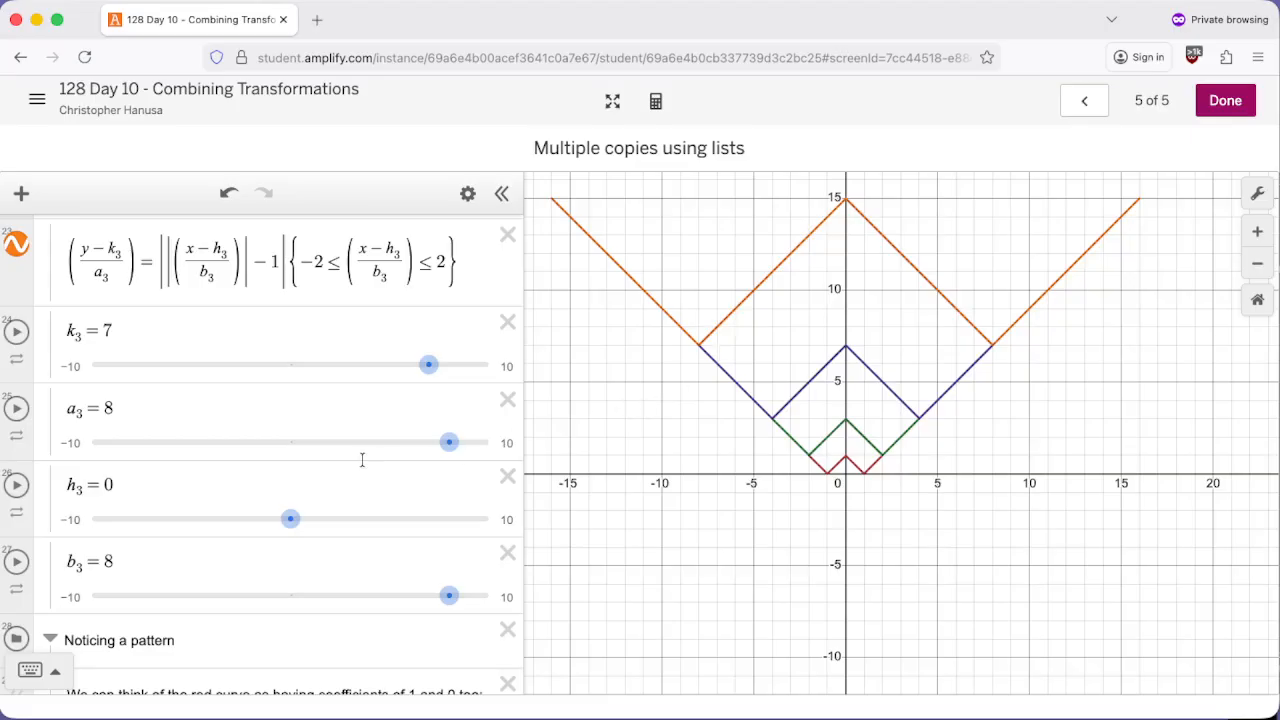
Step: Rewrite the left side of the red starting curve's equation as (y-0)/1
scroll(362, 459, "down", 5)
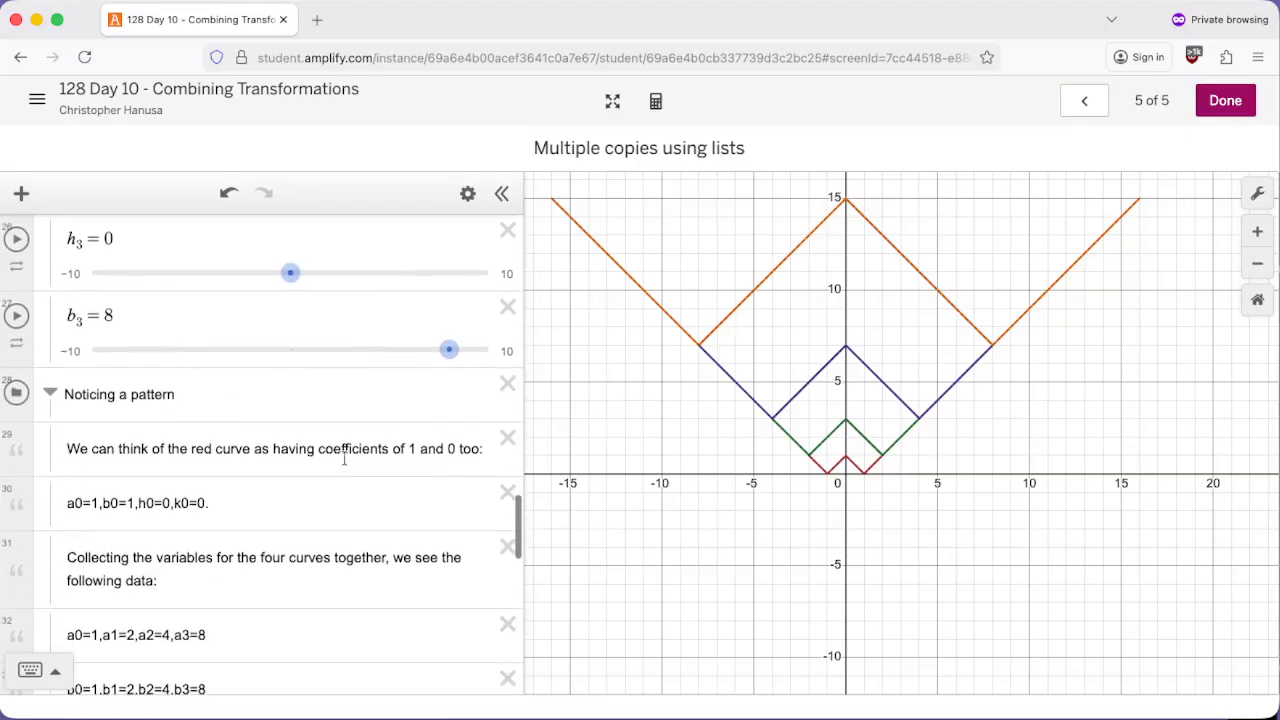
scroll(350, 460, "up", 15)
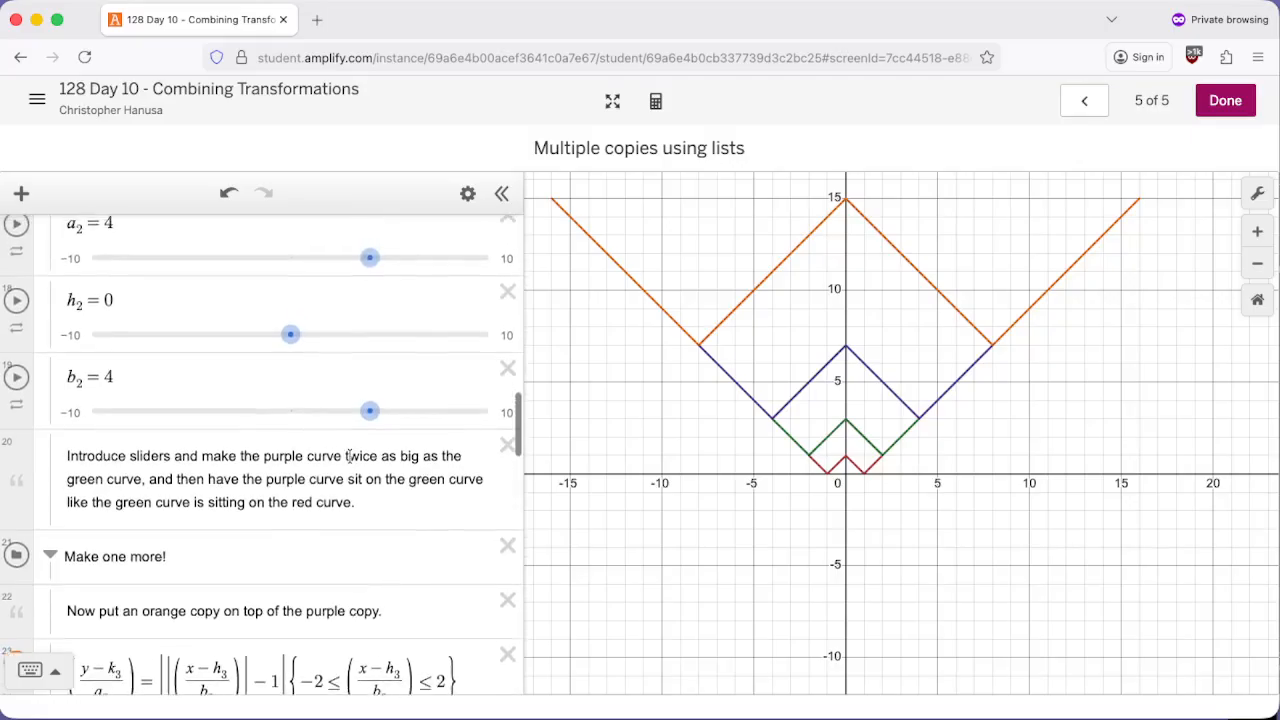
scroll(352, 463, "up", 10)
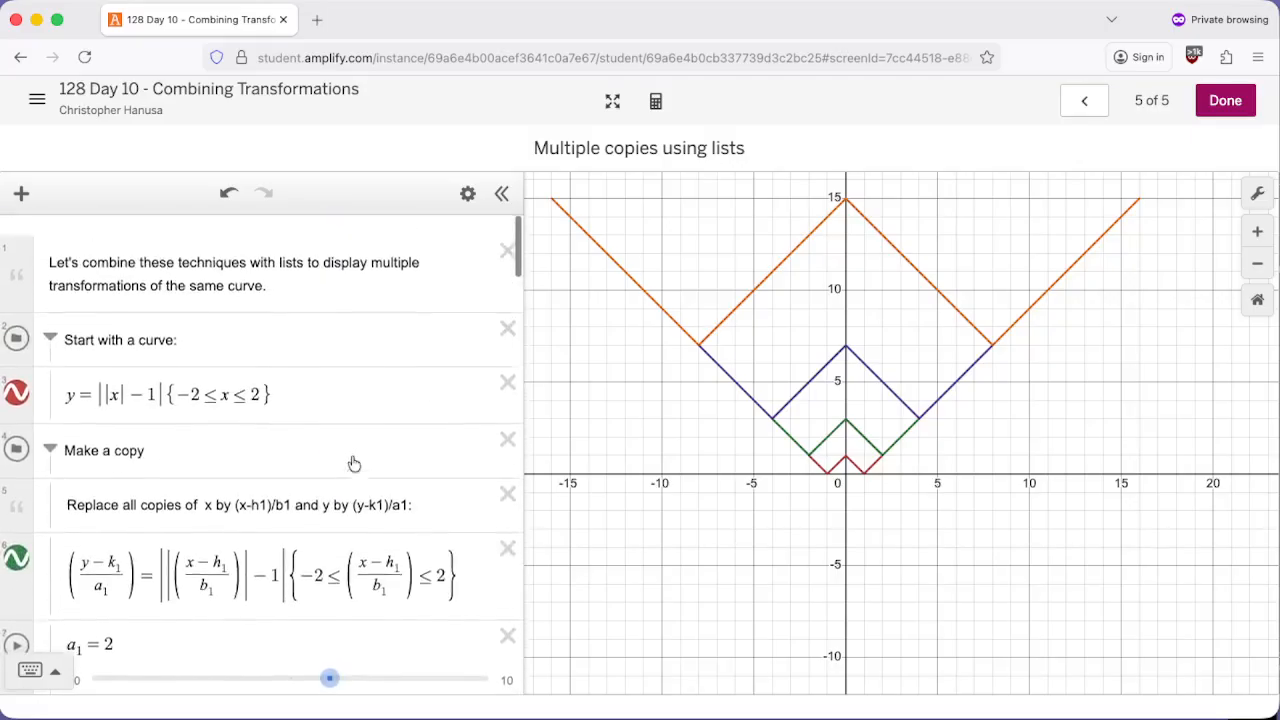
scroll(200, 500, "down", 4)
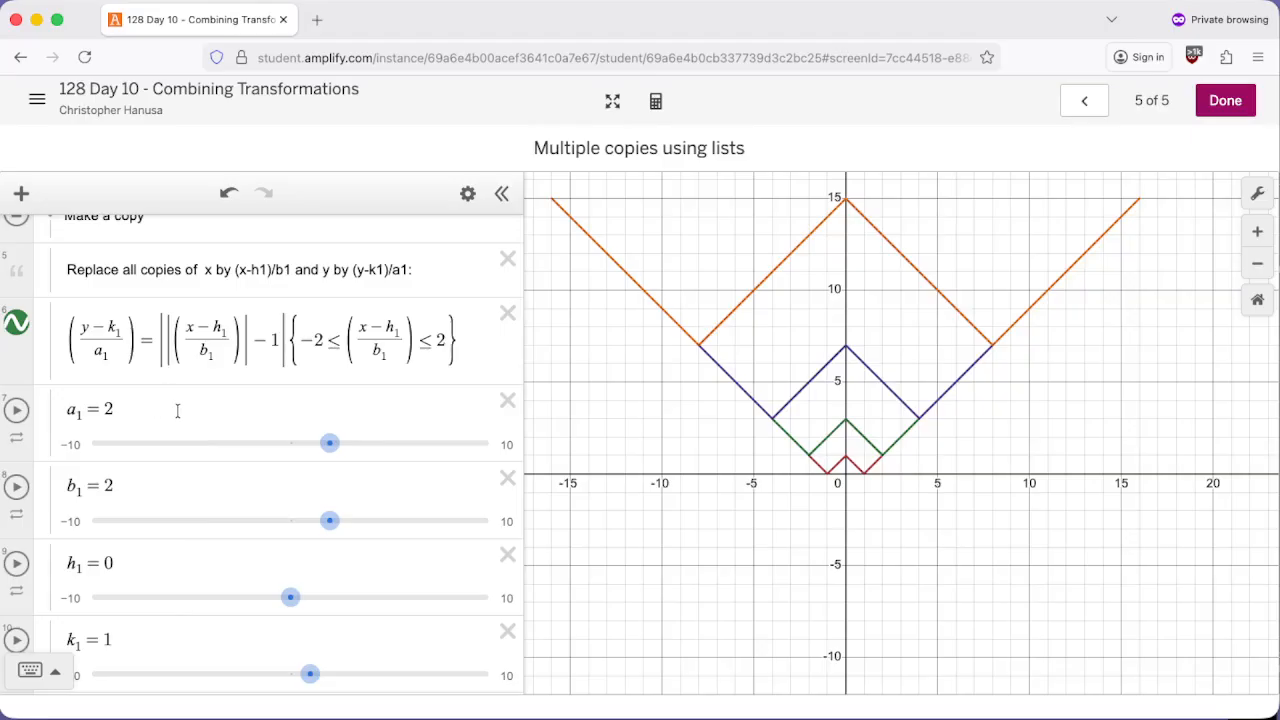
scroll(200, 425, "down", 2)
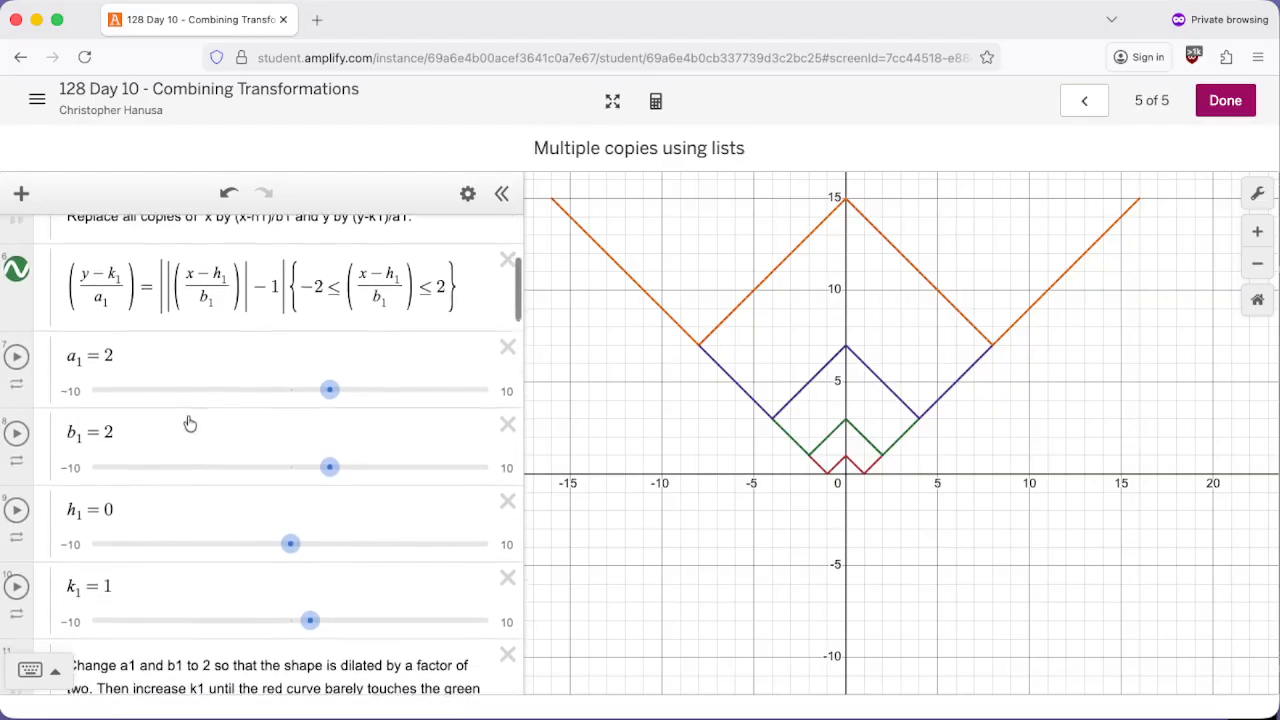
scroll(195, 420, "up", 4)
scroll(188, 418, "up", 1)
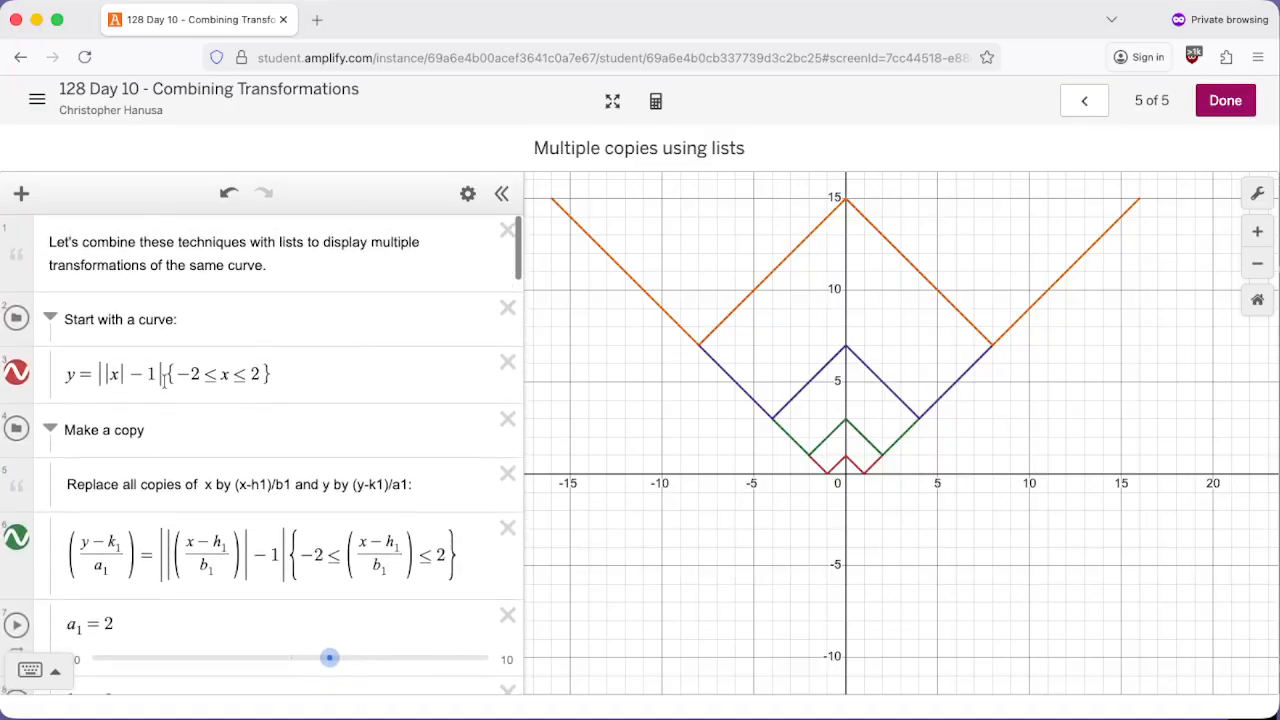
left_click(69, 374)
type("(y")
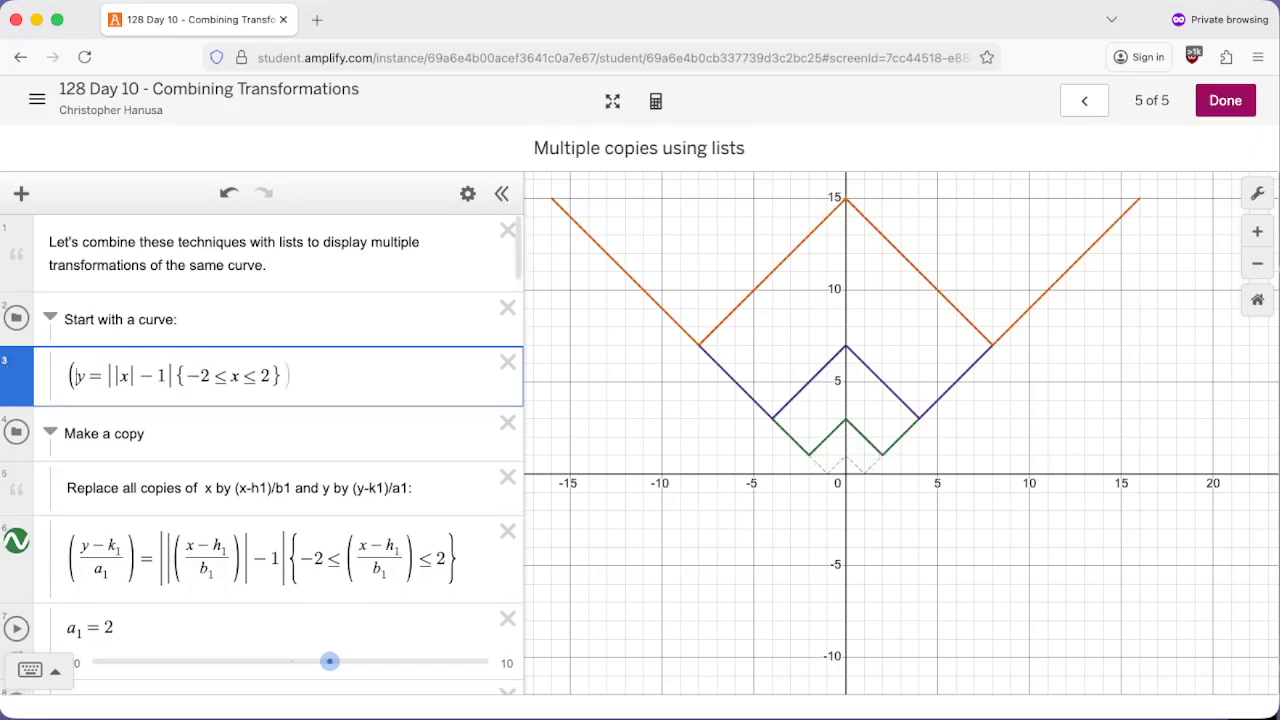
type("-0)")
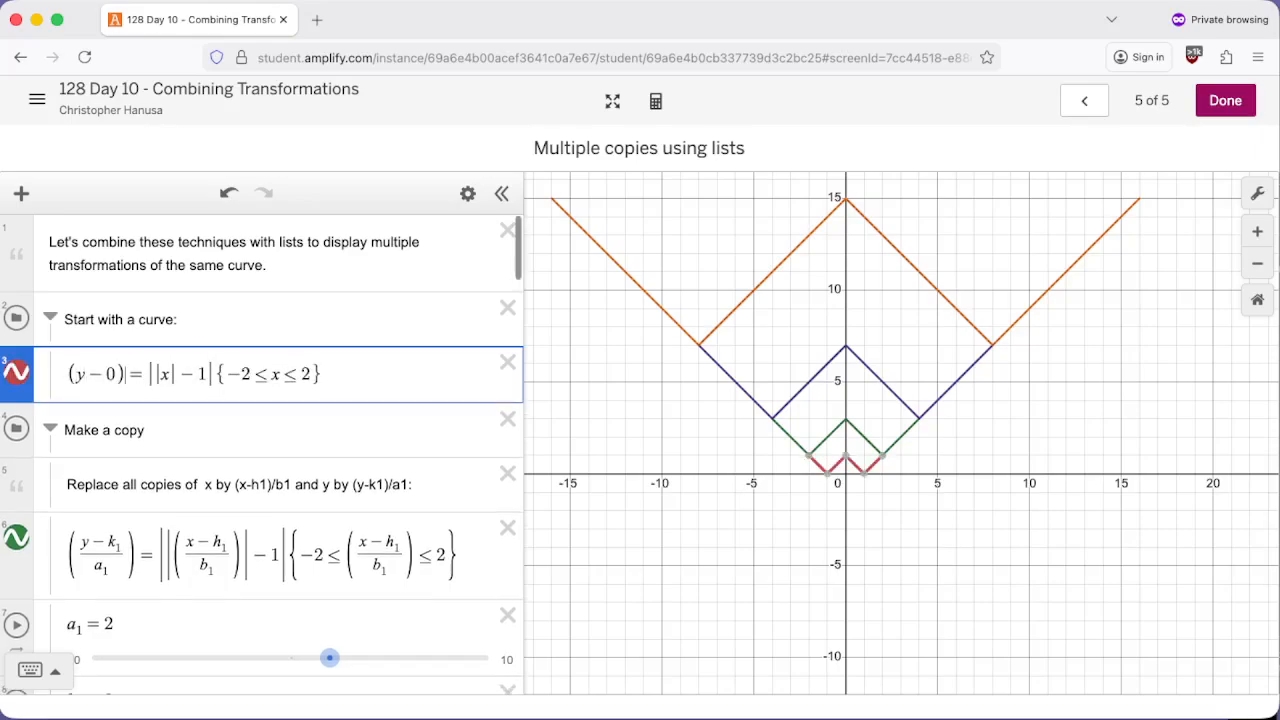
type("/1 = ||")
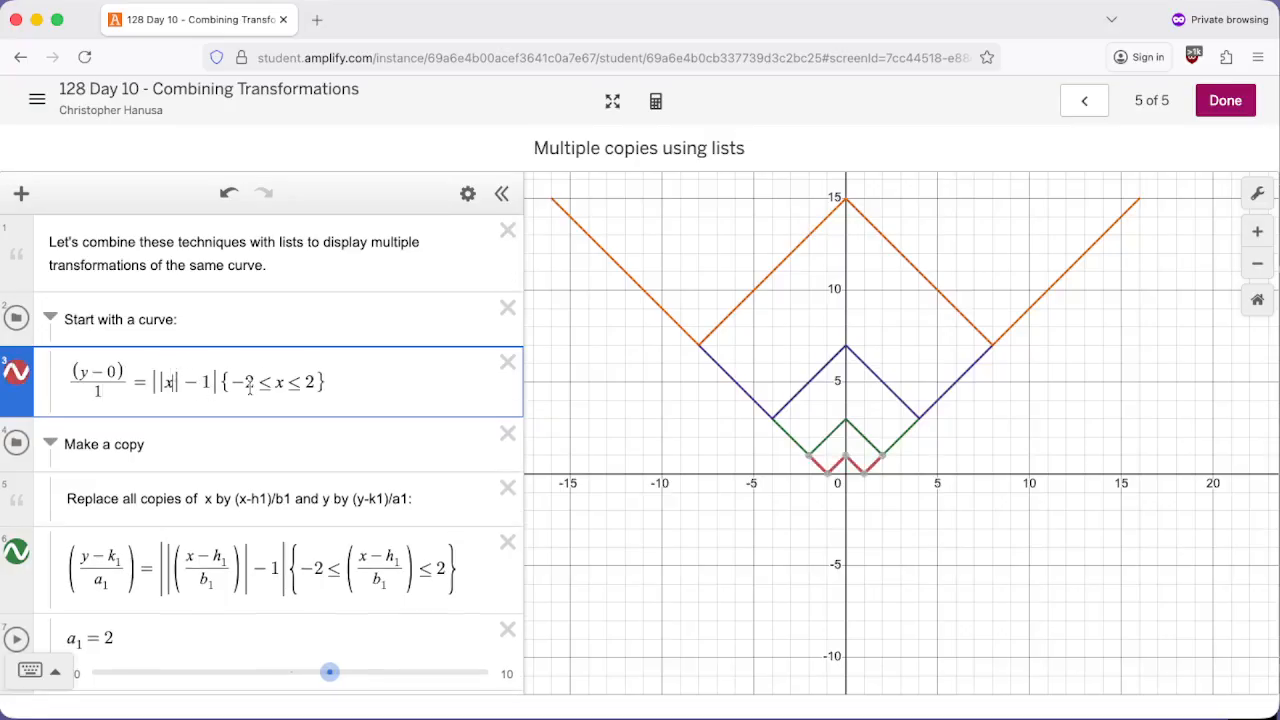
Step: Replace x with (x-0)/1 in the red curve's absolute value and in its domain restriction
type("(x-")
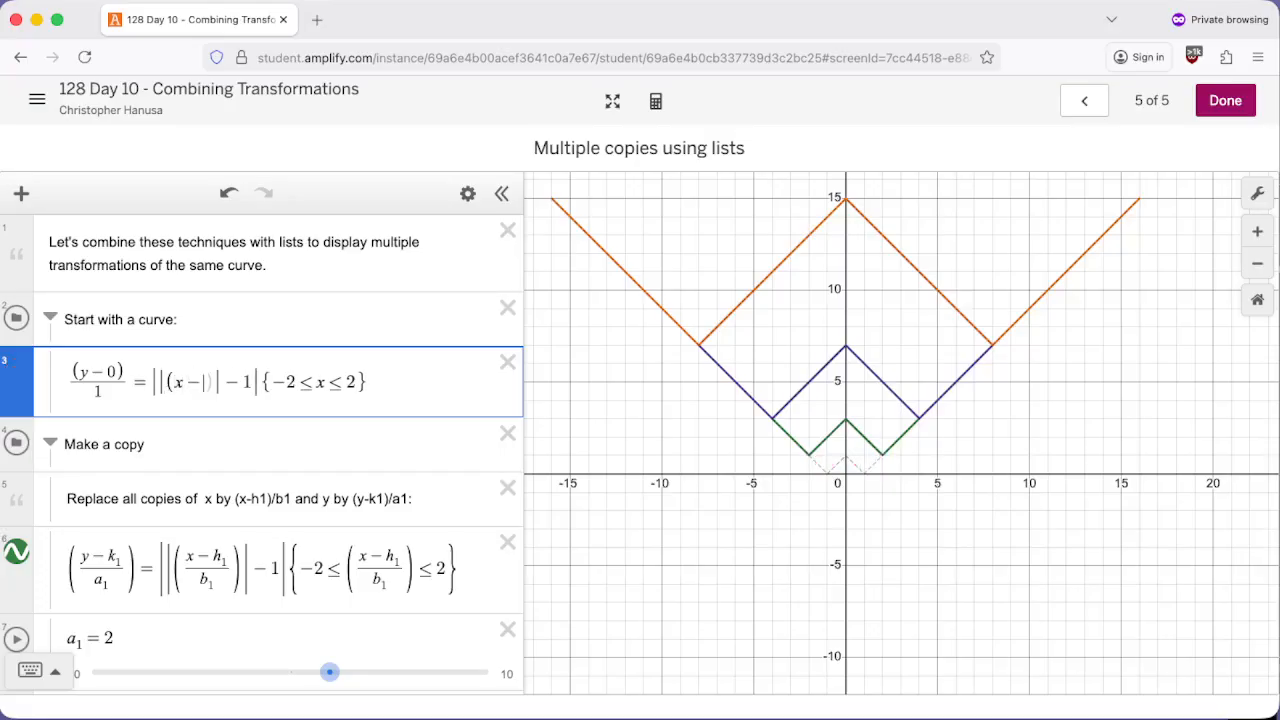
type("0)/1")
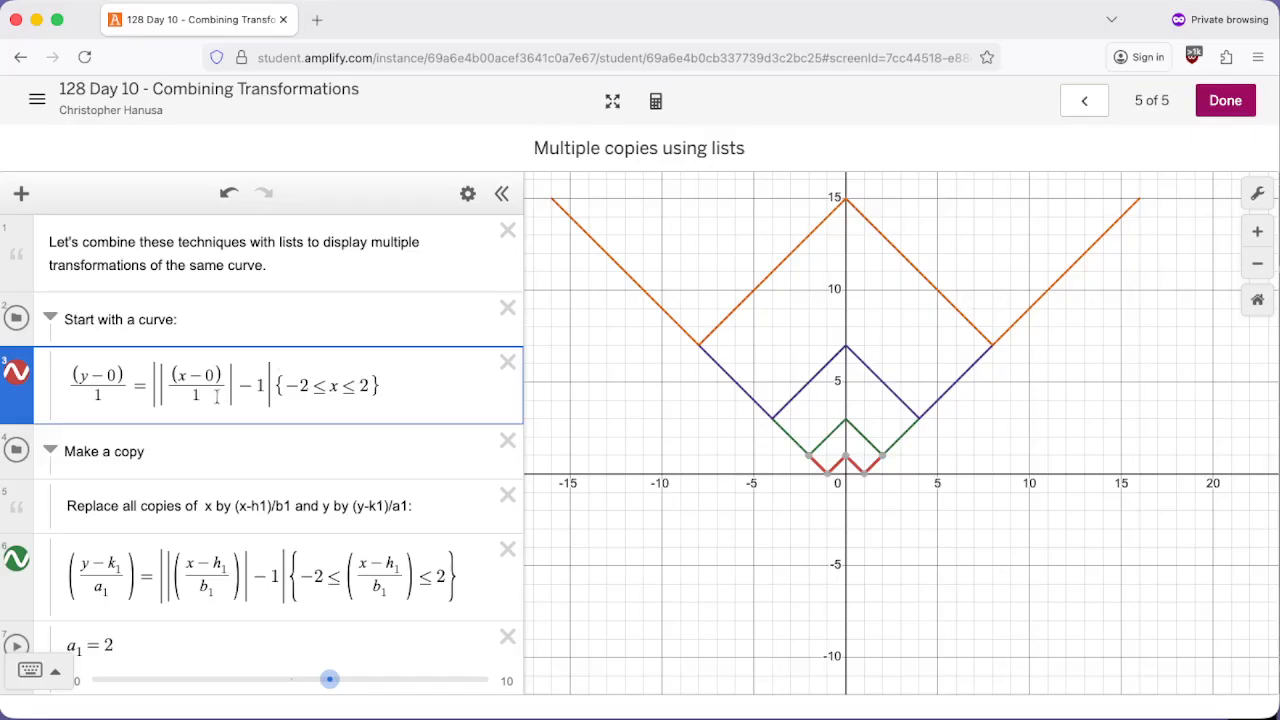
mouse_move(216, 398)
left_mouse_down()
mouse_move(161, 376)
mouse_move(218, 400)
left_mouse_up()
key("ctrl+c")
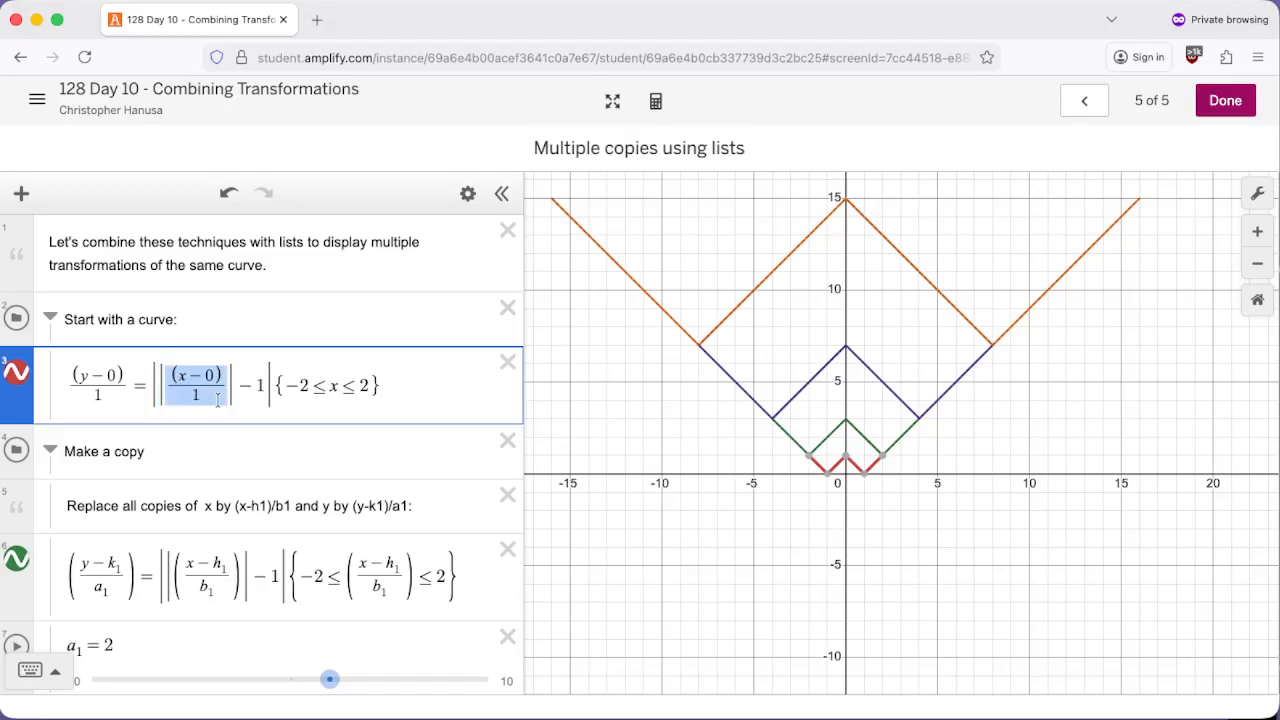
double_click(335, 385)
key("ctrl+v")
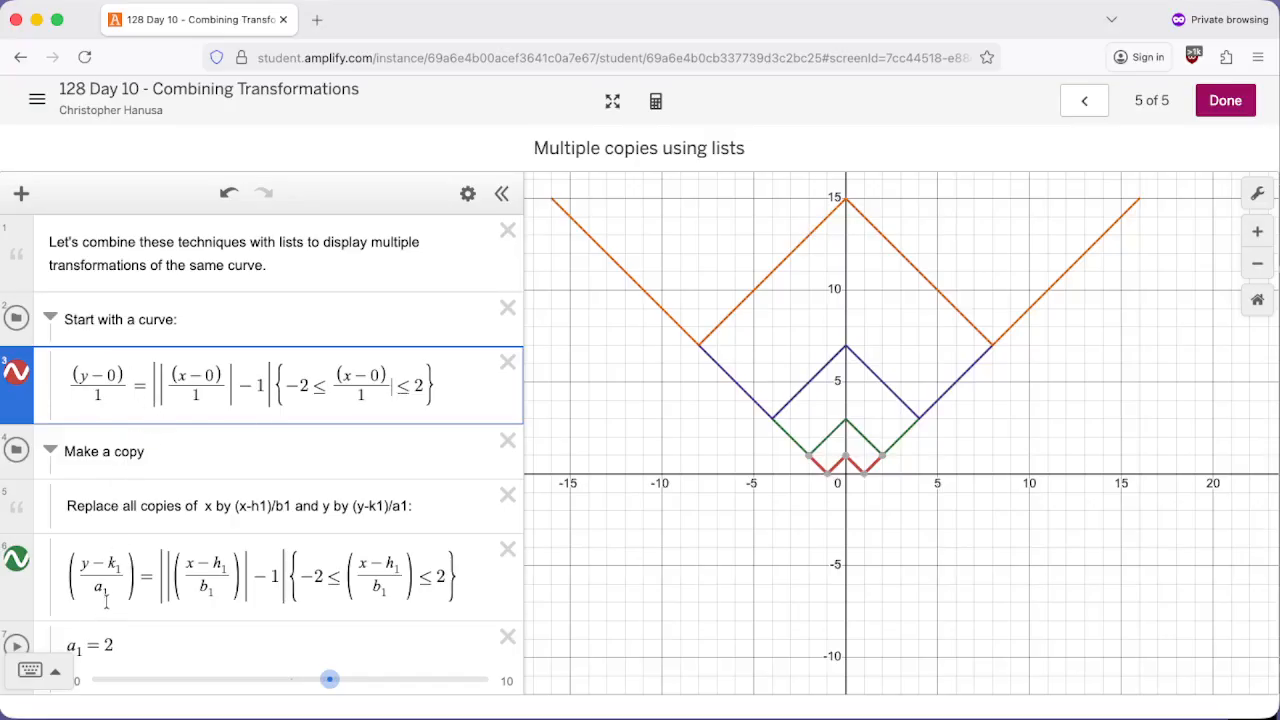
Step: Compare the constants in the red curve's equation with the green copy's parameters and the noted a0, b0, h0 and k0
double_click(115, 564)
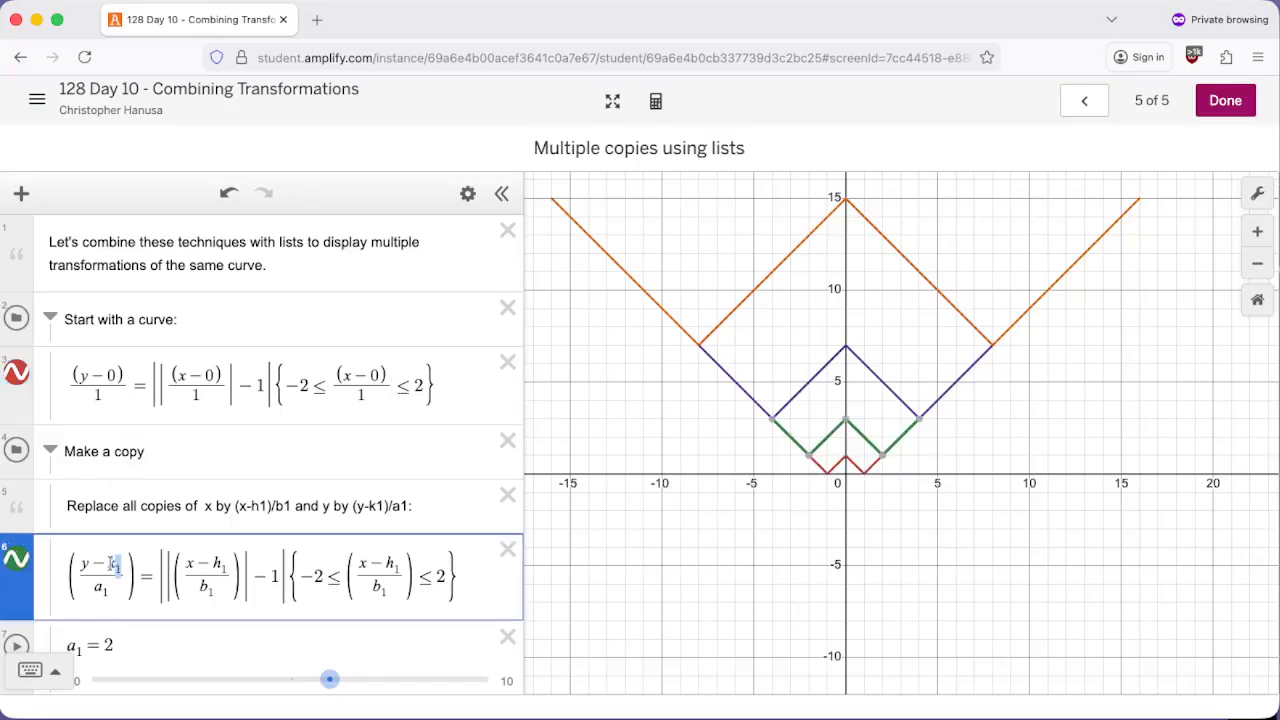
left_click(109, 373)
left_click(95, 395)
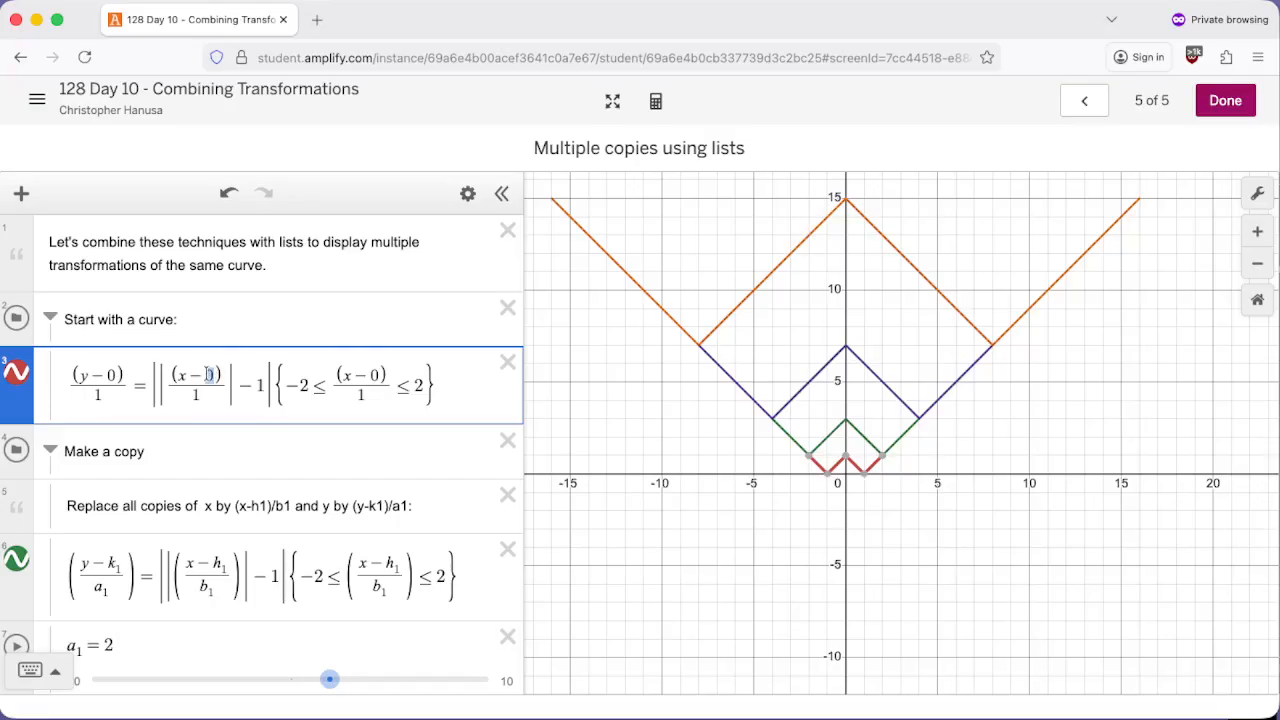
left_click_drag(199, 398, 190, 398)
scroll(215, 415, "down", 20)
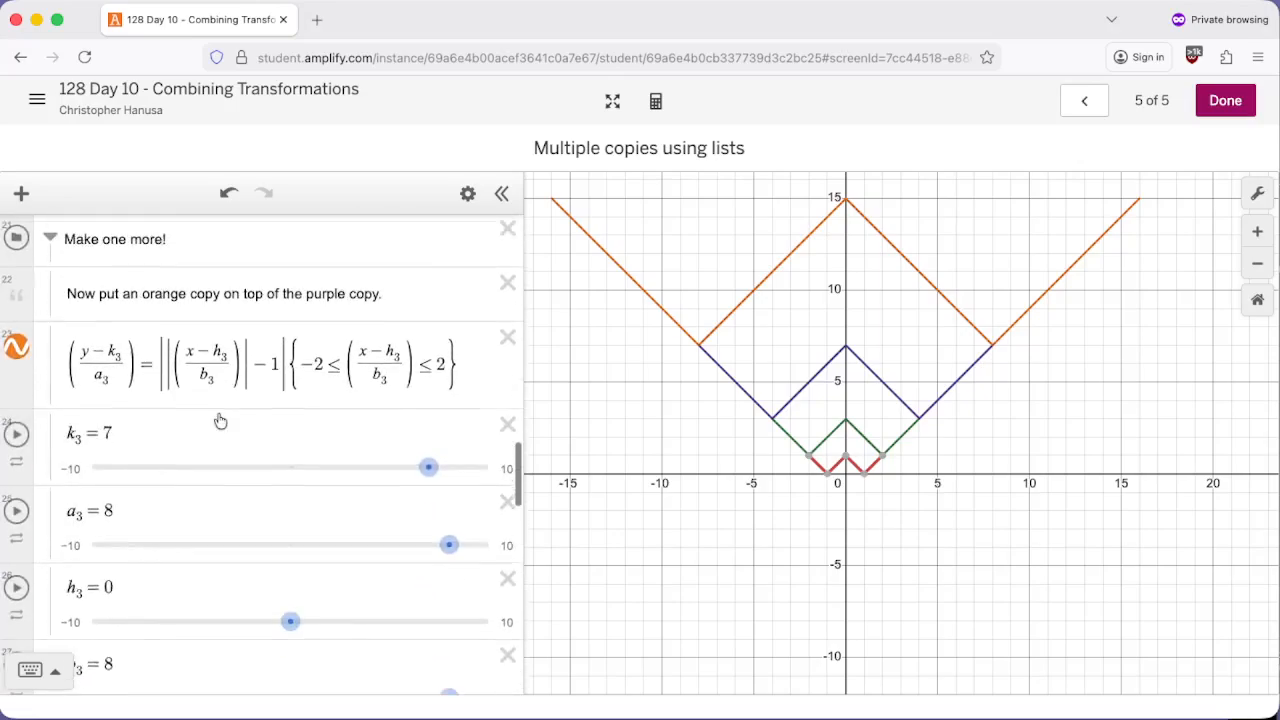
left_click_drag(240, 362, 62, 364)
scroll(143, 378, "down", 3)
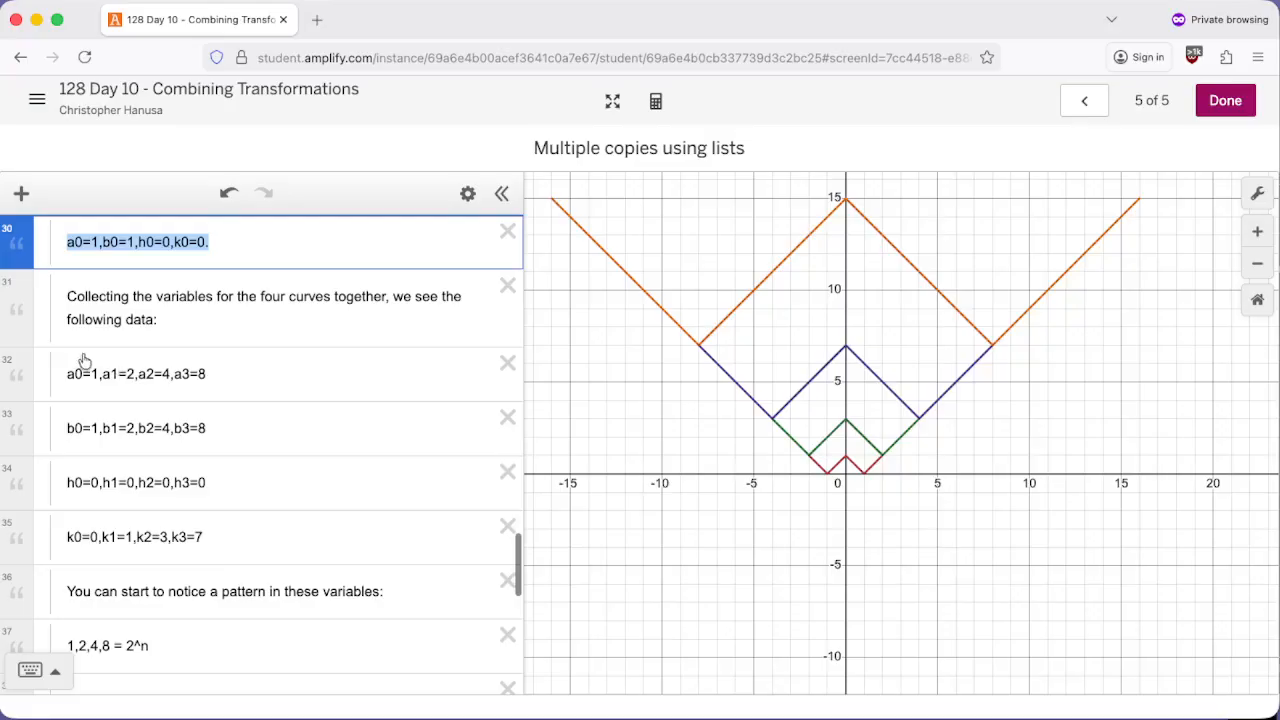
Step: Check the collected a values against the green, purple and orange copies' sliders, and read the collected b values
left_click_drag(68, 375, 126, 380)
scroll(99, 372, "up", 1)
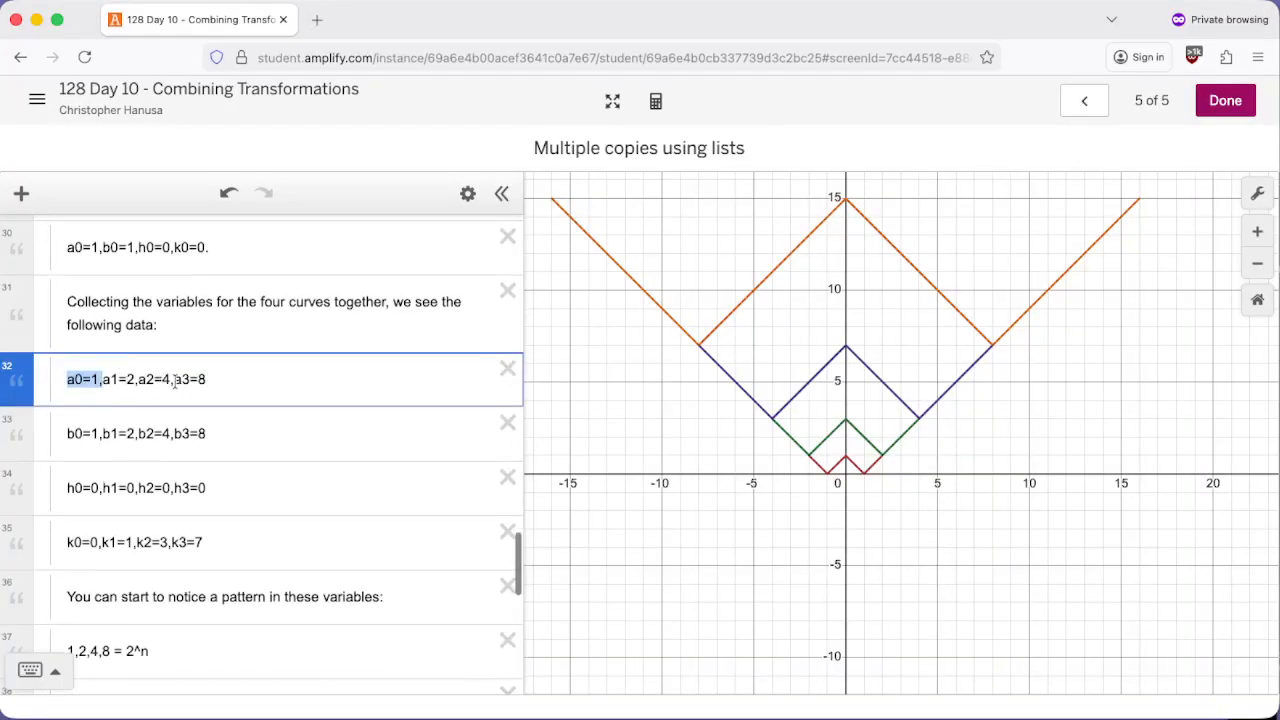
scroll(219, 375, "up", 15)
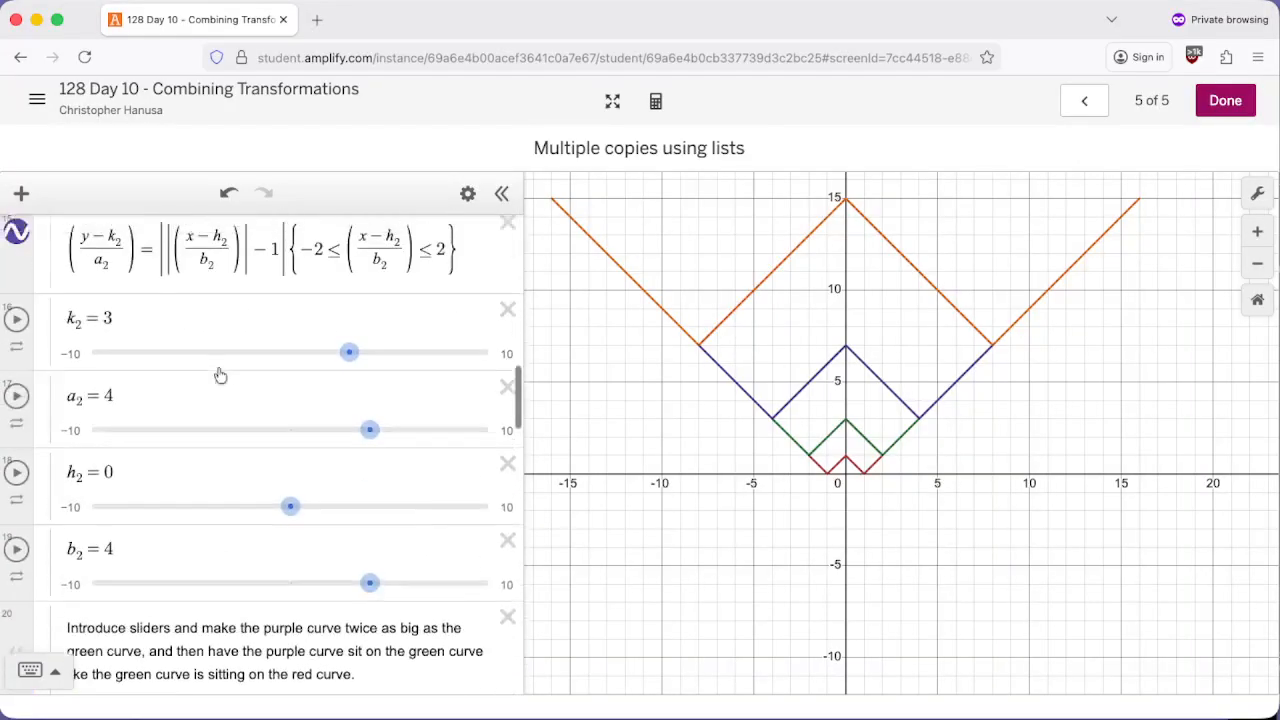
scroll(220, 374, "up", 3)
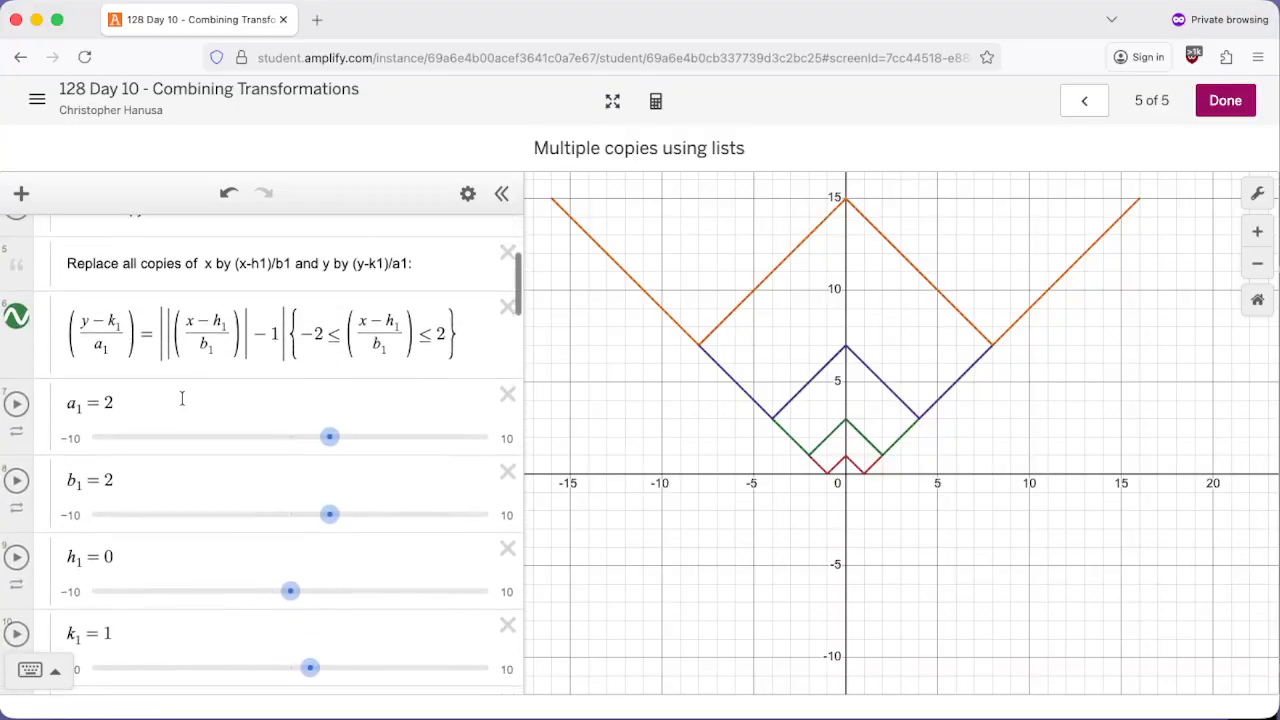
scroll(182, 398, "down", 20)
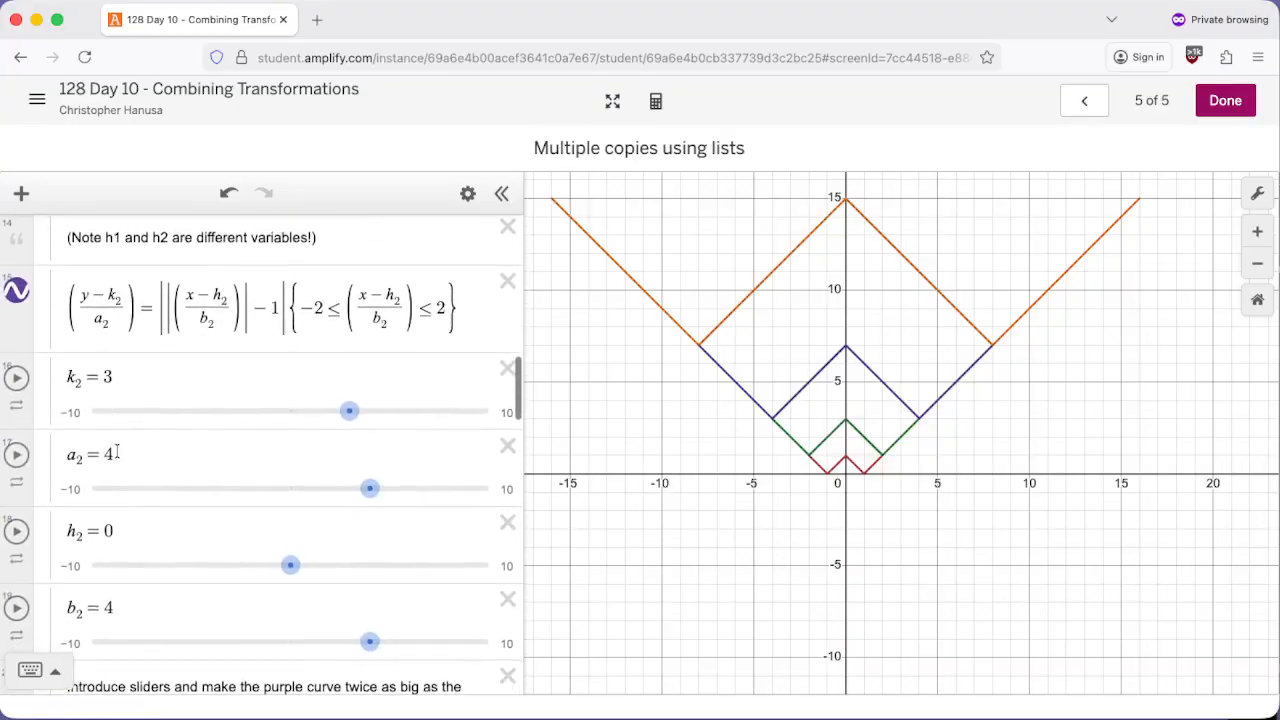
scroll(149, 451, "down", 6)
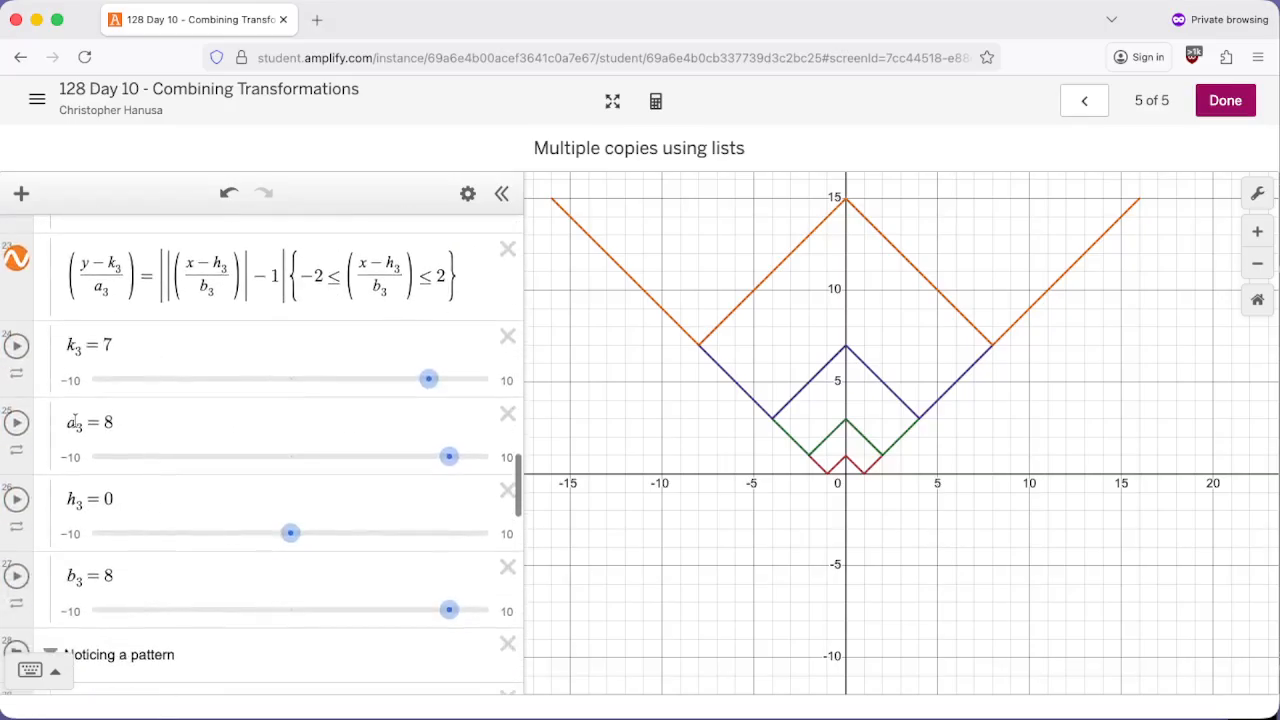
scroll(154, 426, "down", 12)
left_click(219, 356)
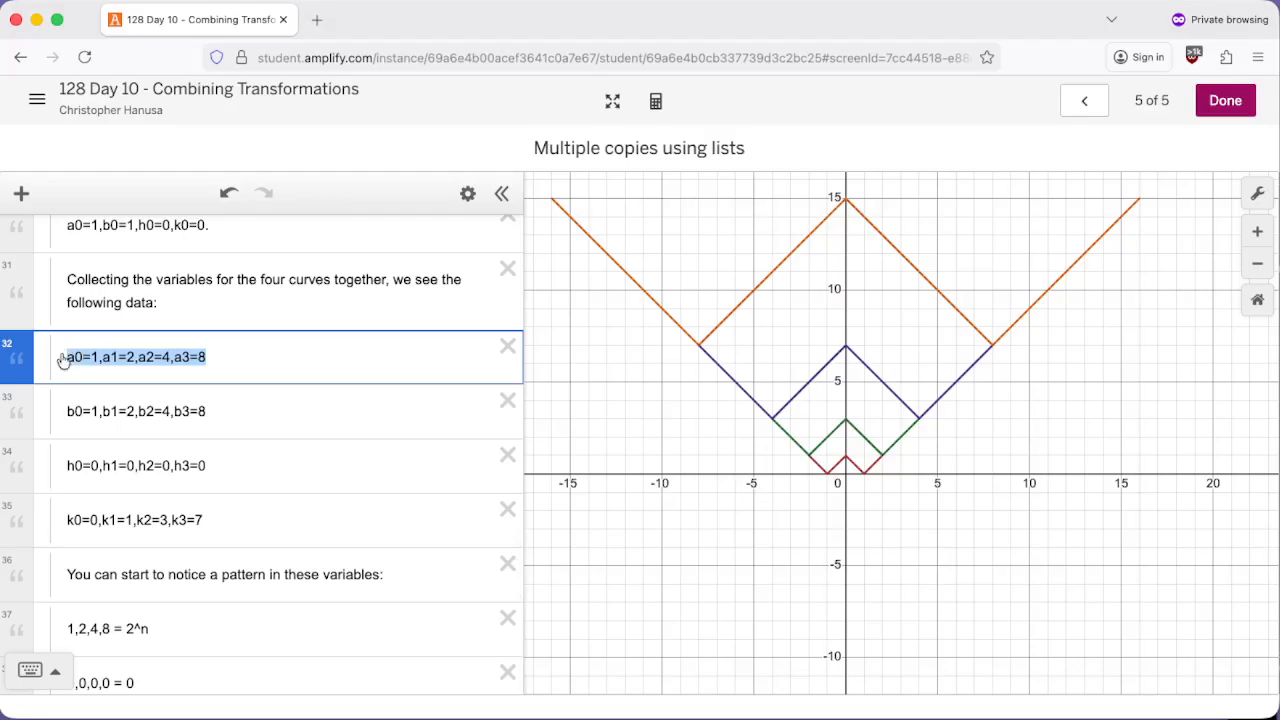
left_click(31, 409)
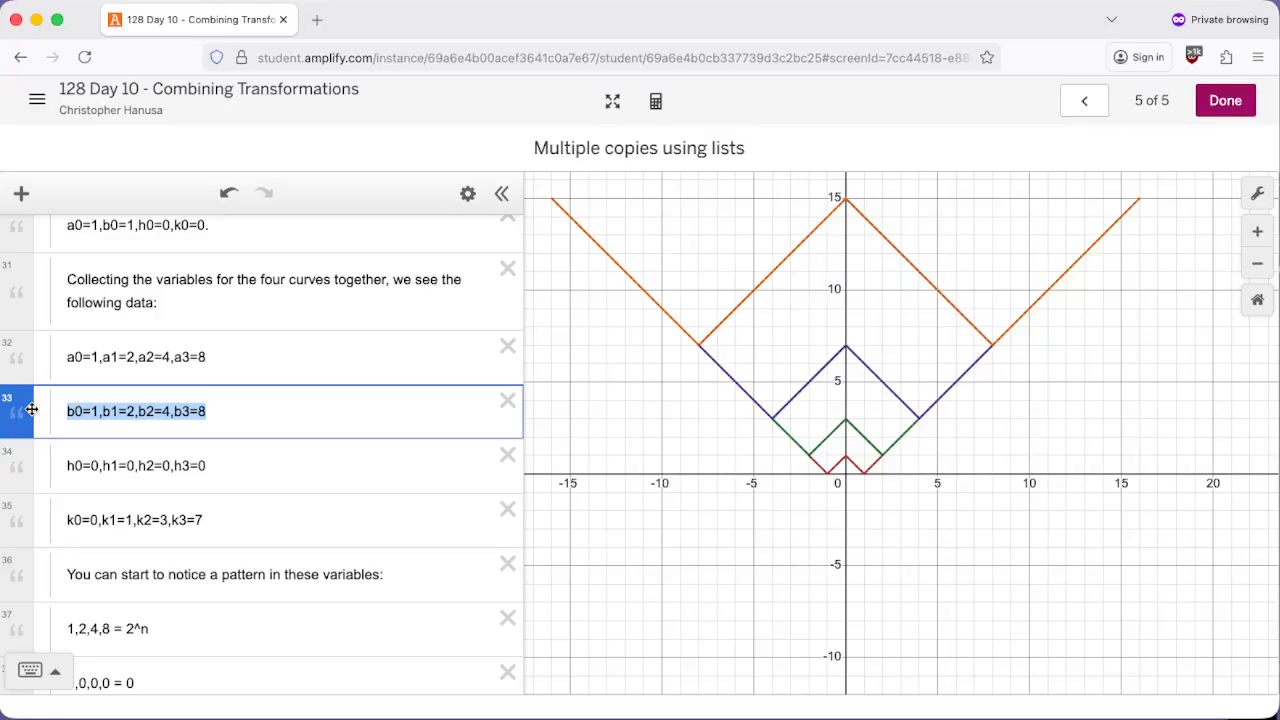
Step: Check the collected h values against the red curve's equation and the green, purple and orange copies' sliders
scroll(165, 338, "up", 15)
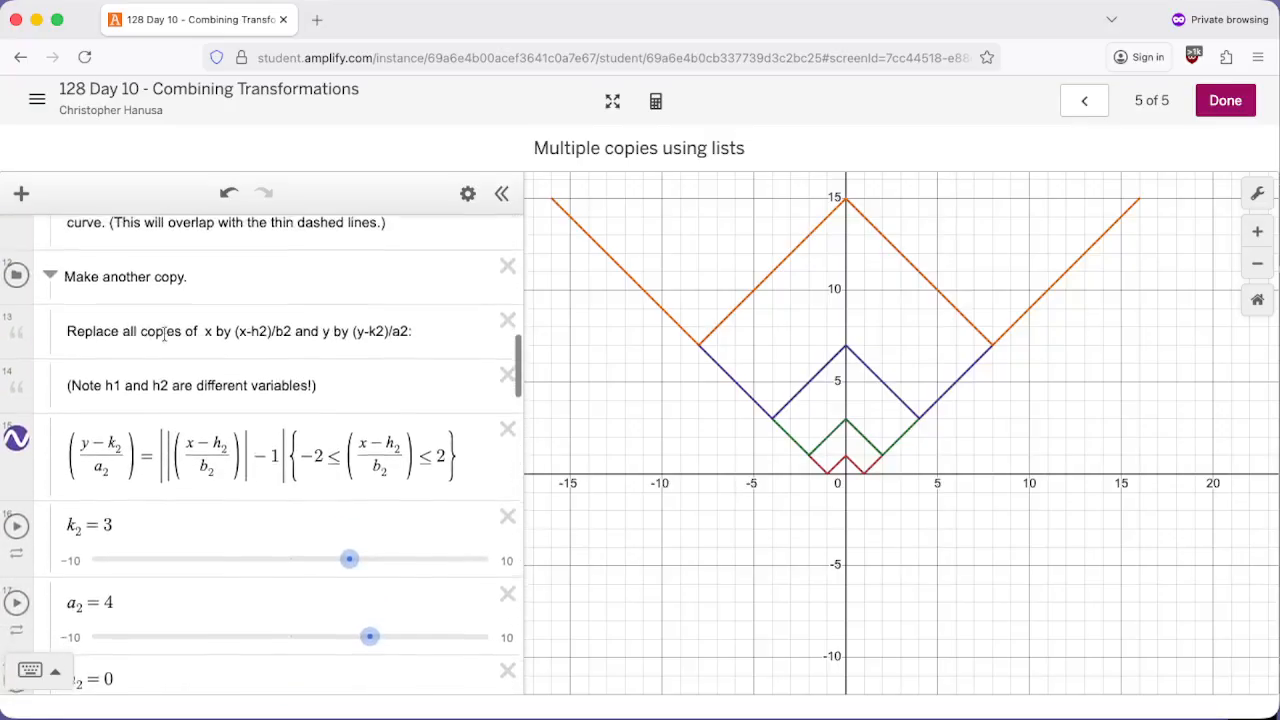
scroll(165, 335, "up", 5)
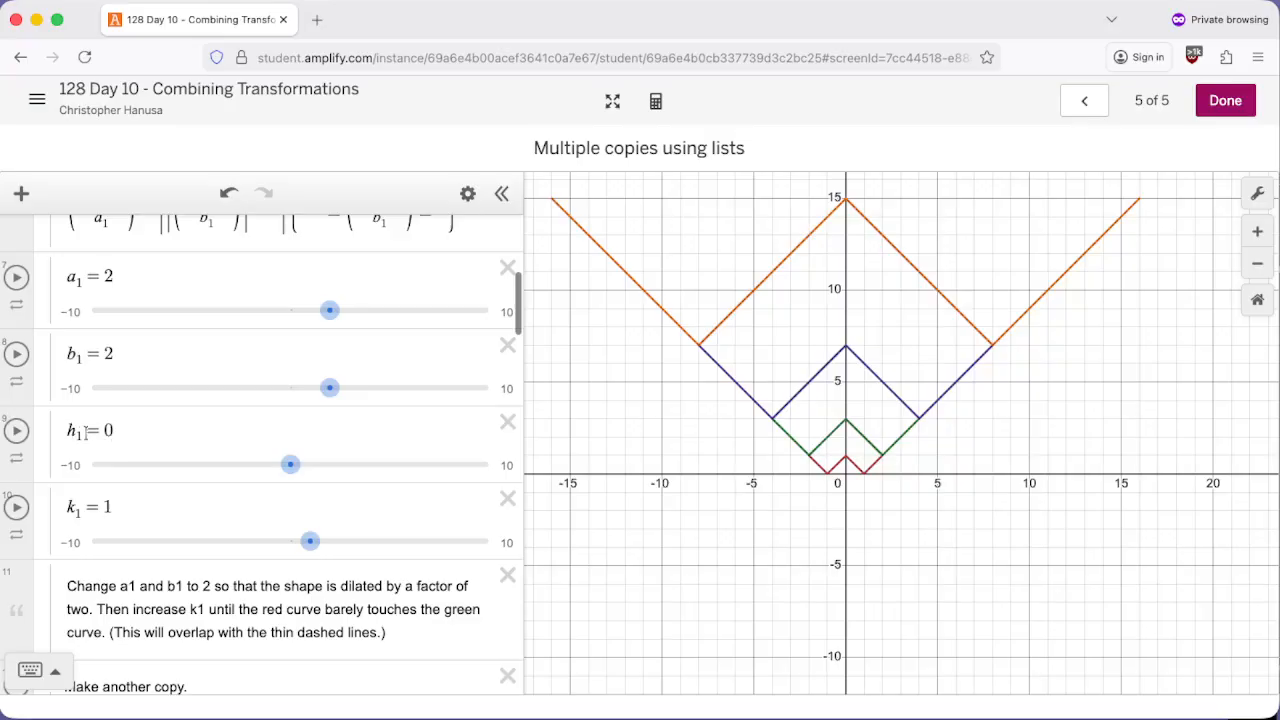
scroll(87, 430, "up", 6)
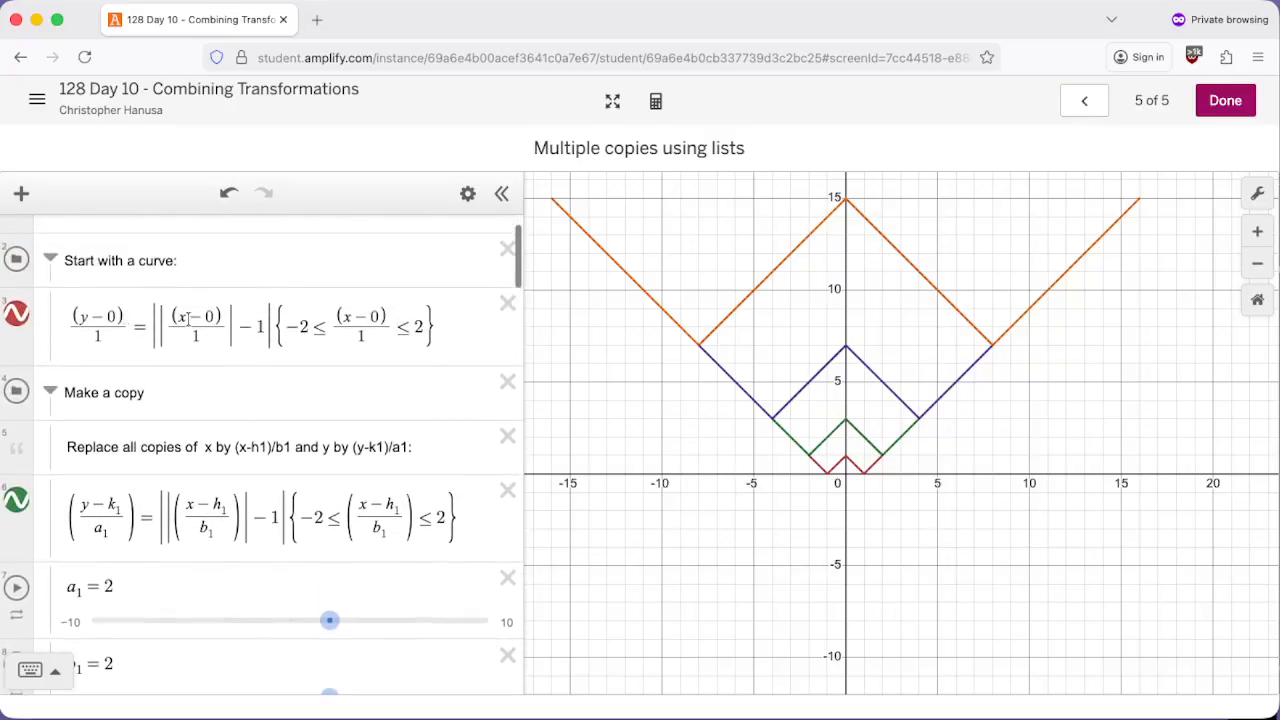
scroll(129, 420, "down", 10)
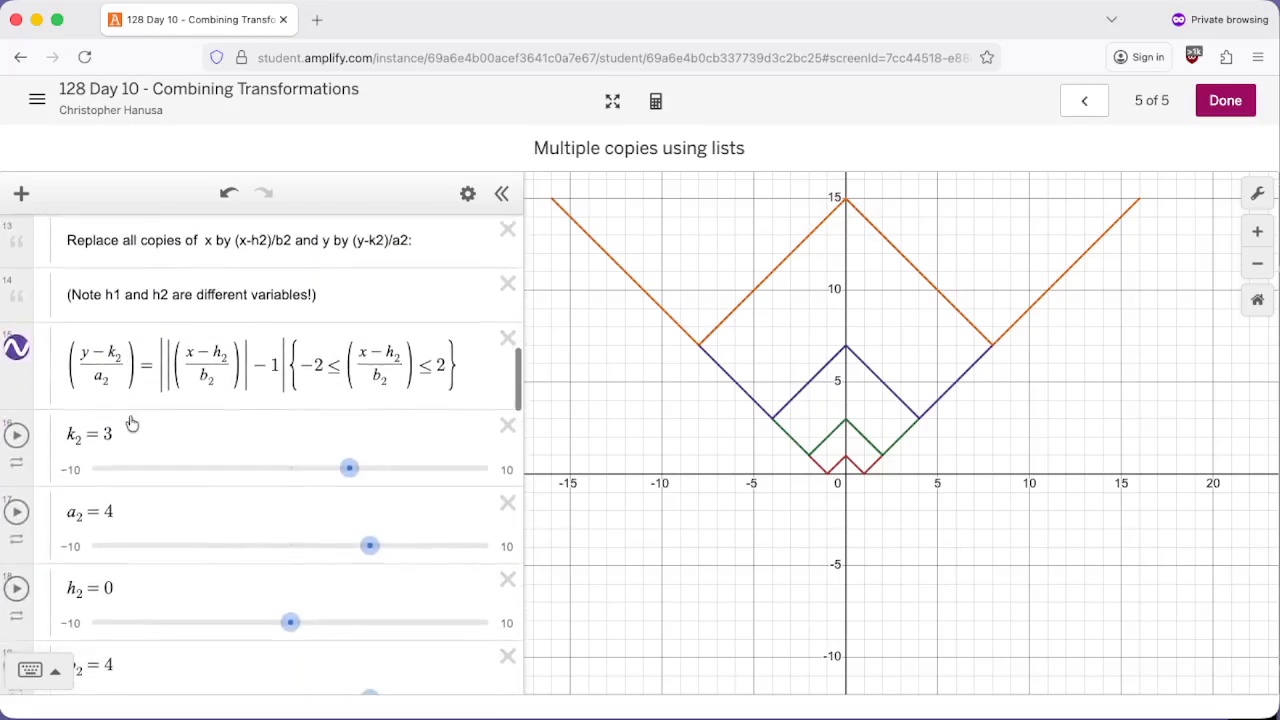
scroll(126, 400, "down", 15)
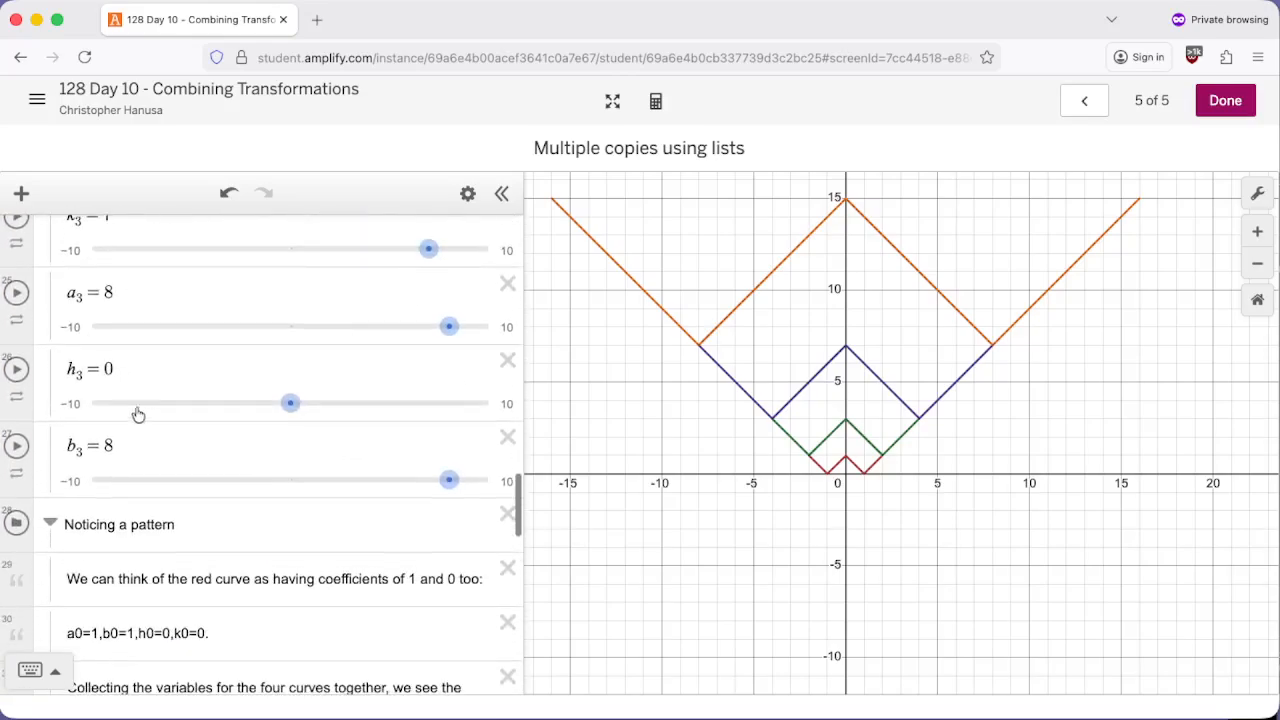
triple_click(148, 409)
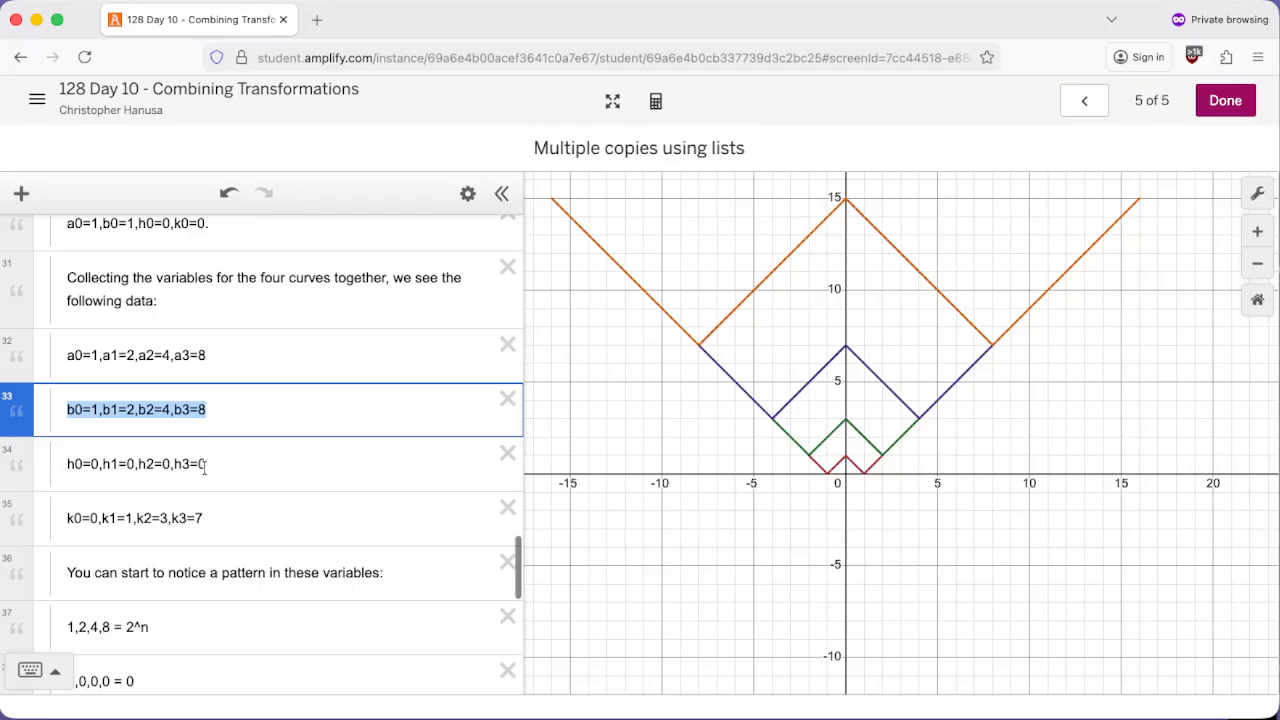
Step: Compare the collected k values with the red curve's vertical shift and the k1, k2 and k3 sliders
left_click_drag(203, 517, 65, 517)
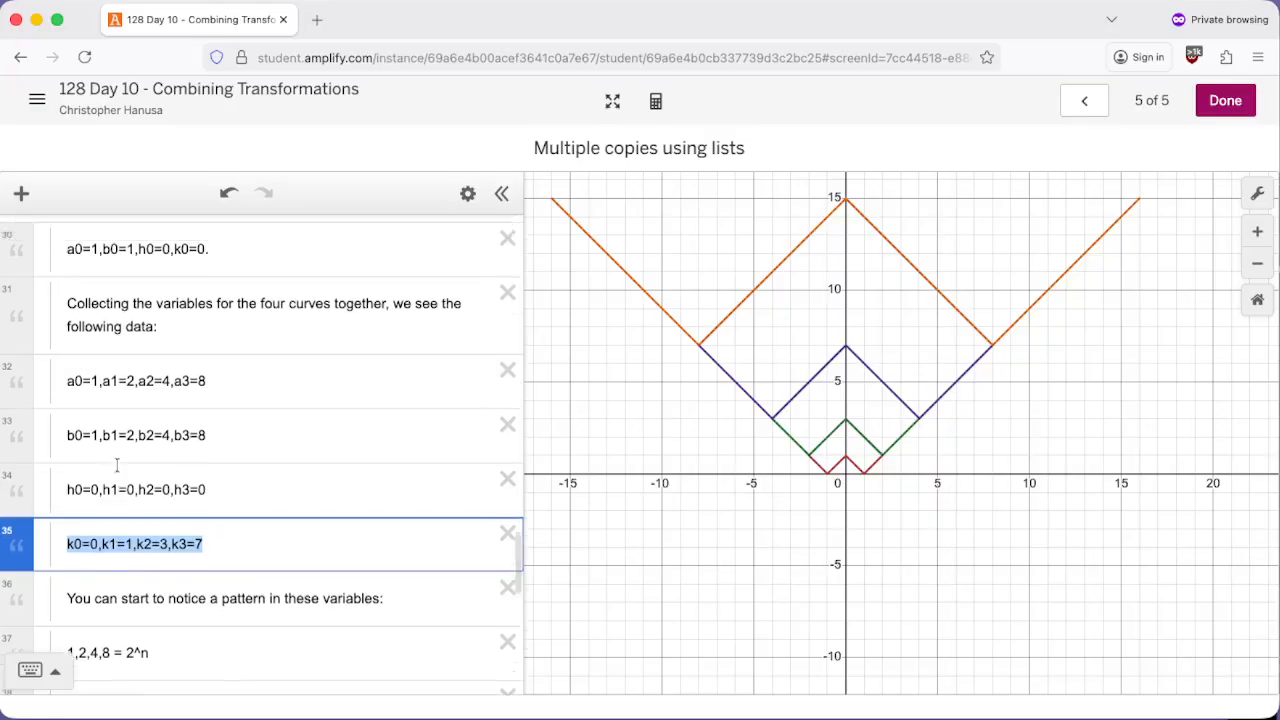
scroll(117, 463, "up", 15)
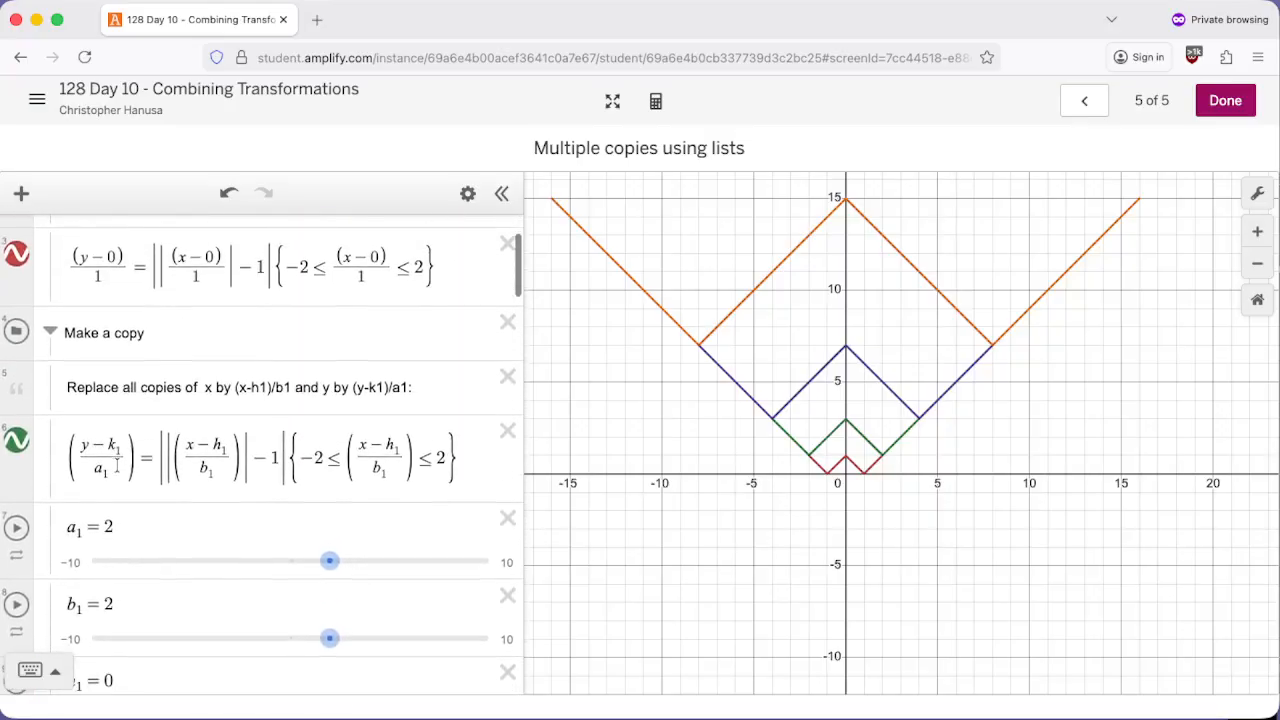
scroll(191, 343, "up", 1)
left_click(104, 272)
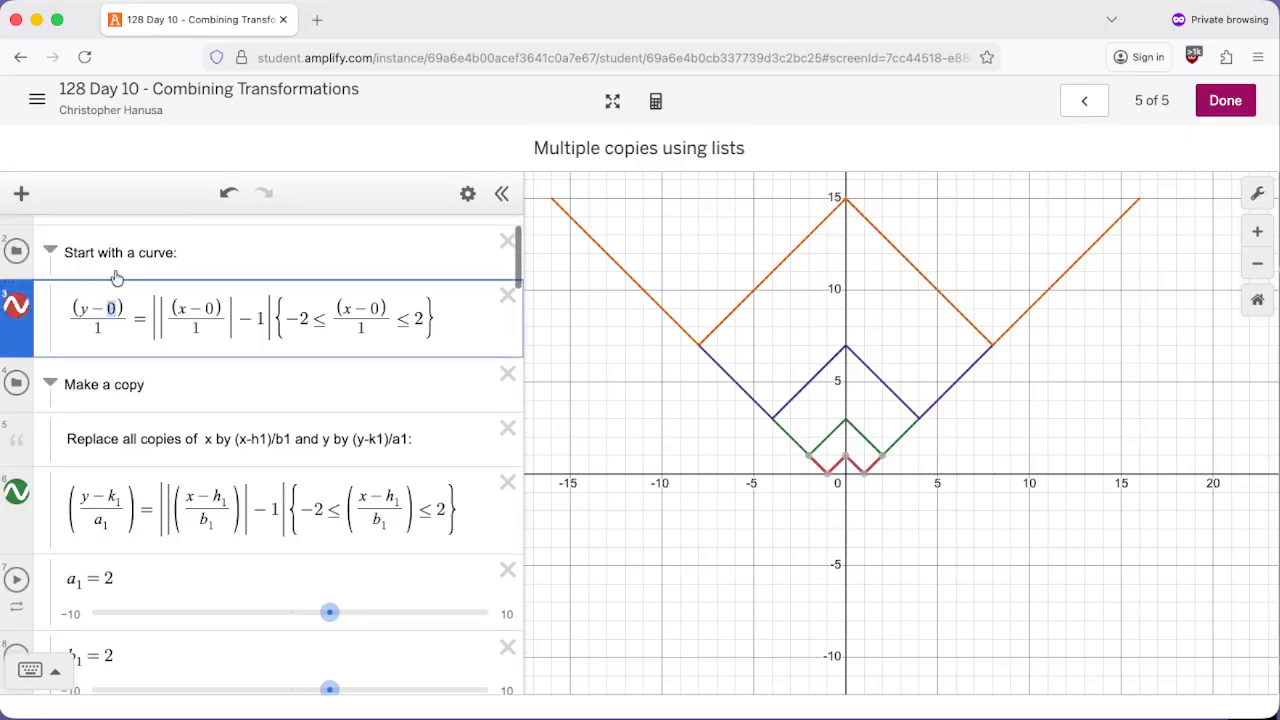
scroll(106, 480, "down", 3)
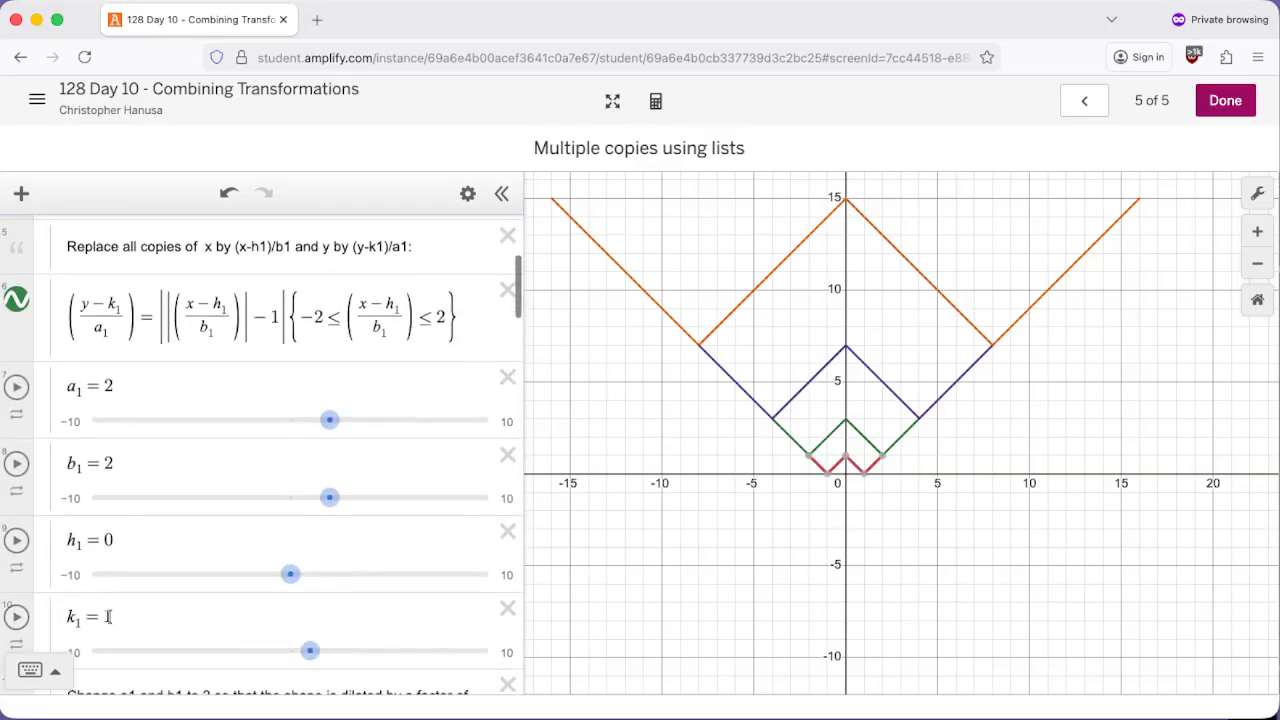
scroll(140, 570, "down", 10)
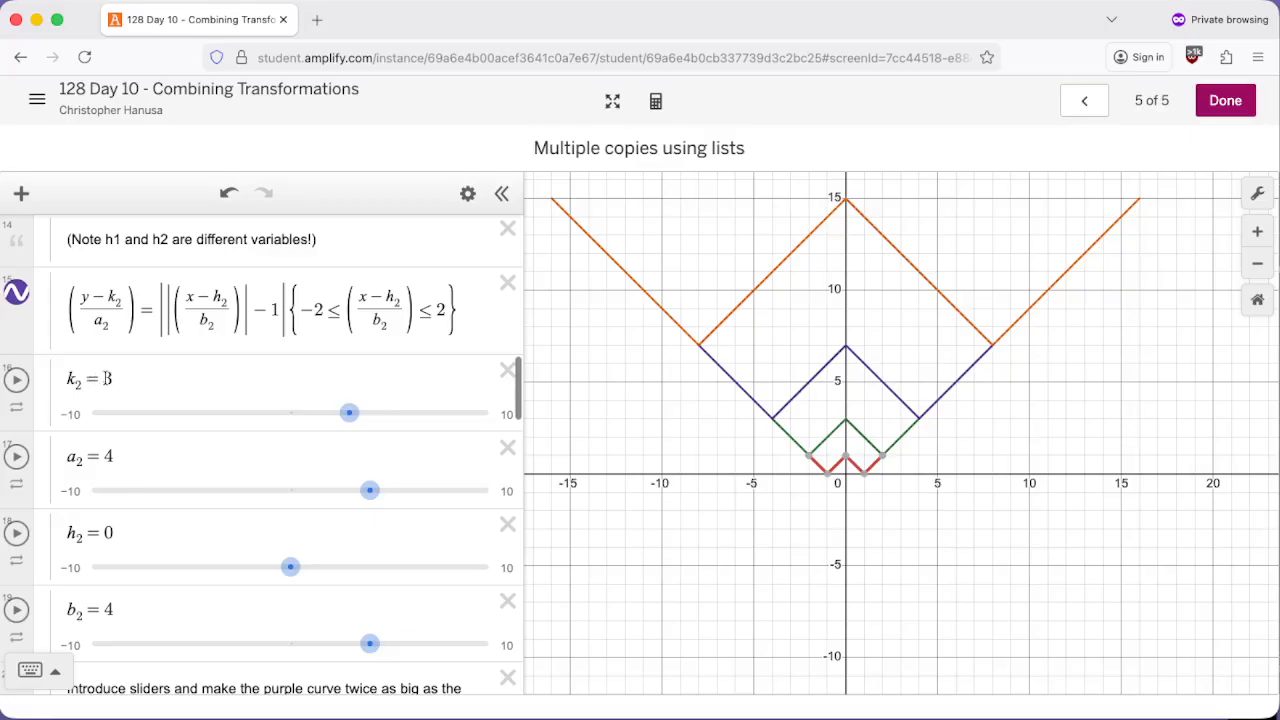
scroll(114, 430, "down", 6)
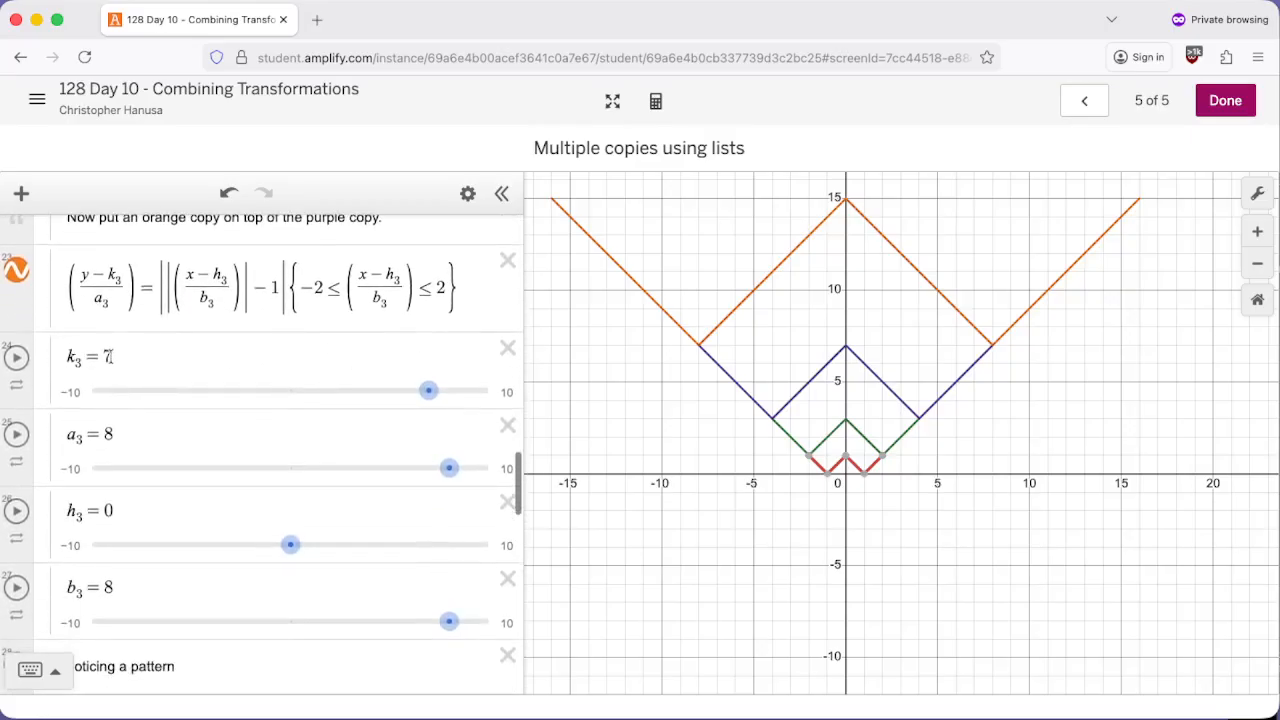
scroll(138, 491, "down", 10)
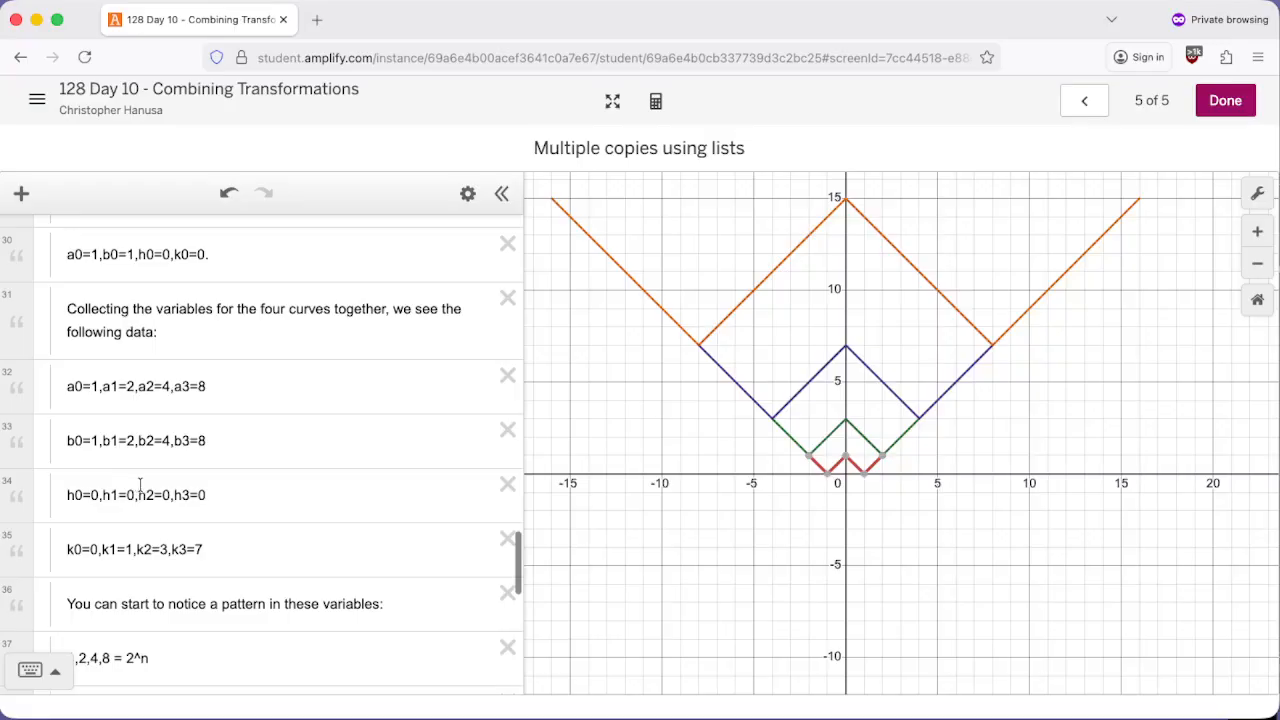
Step: Review the collected a, b, h and k rows for a pattern across the four curves
scroll(141, 491, "down", 1)
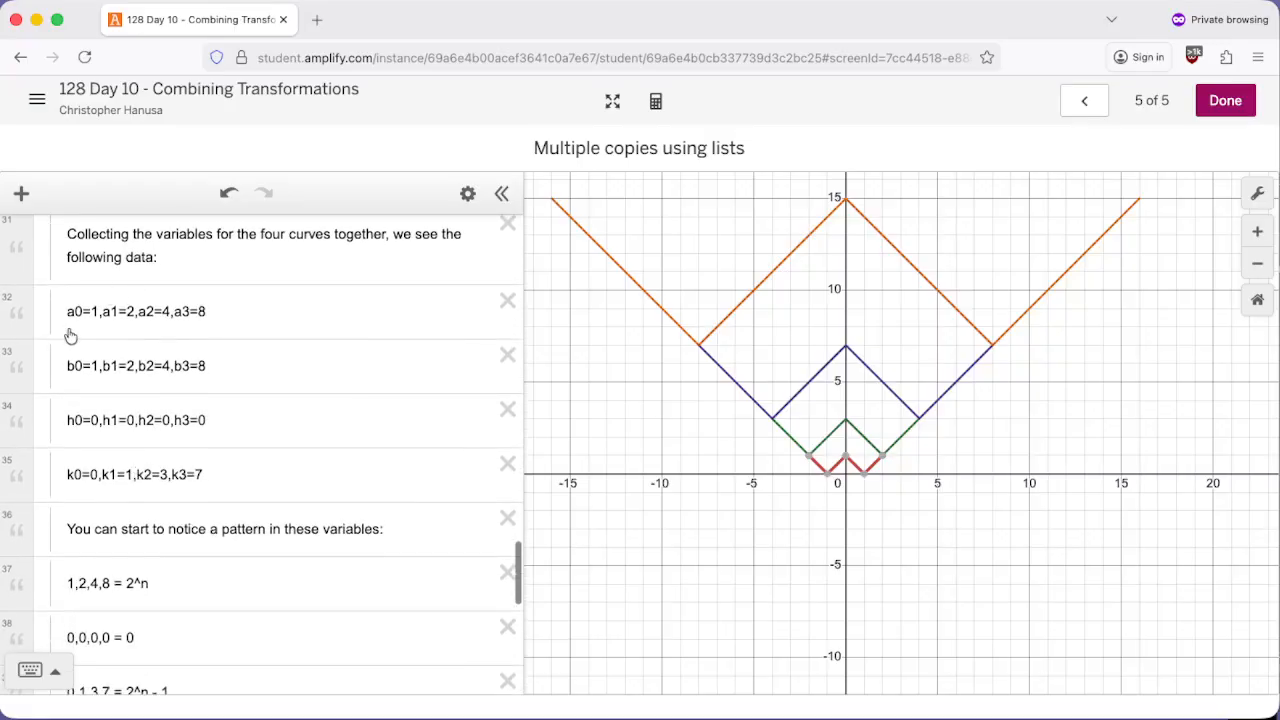
left_click_drag(68, 309, 201, 305)
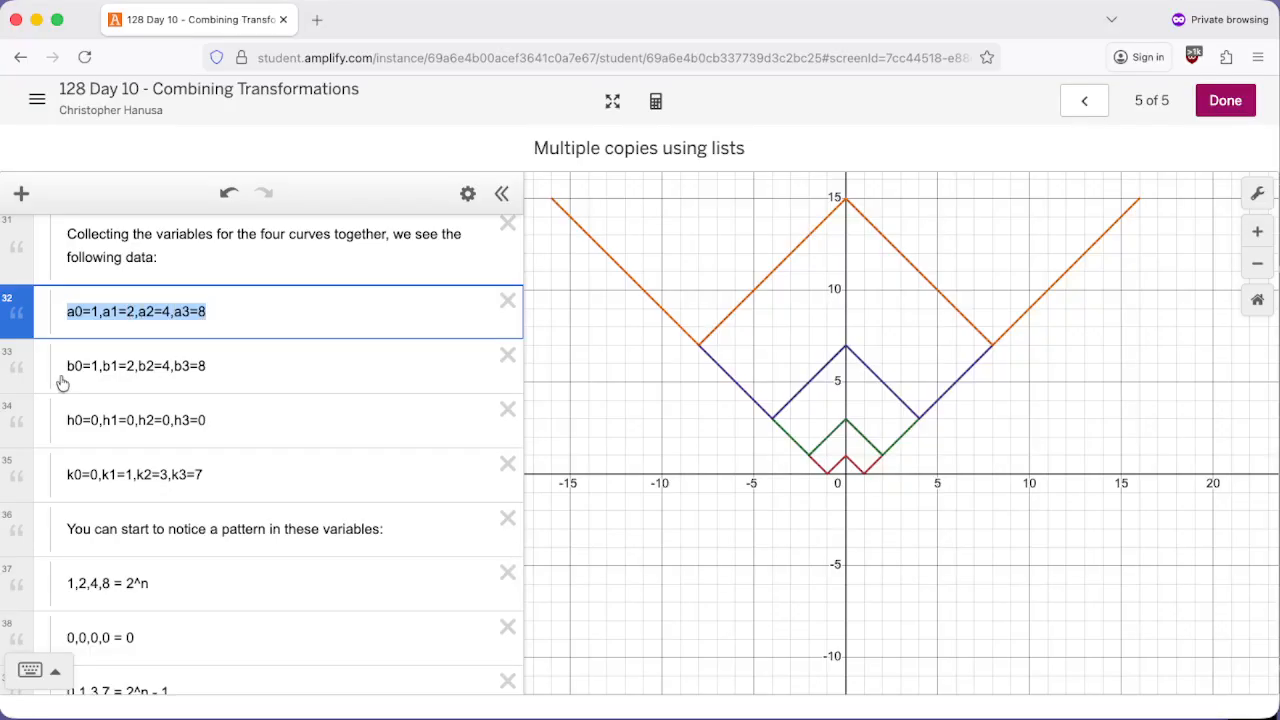
left_click_drag(66, 366, 199, 366)
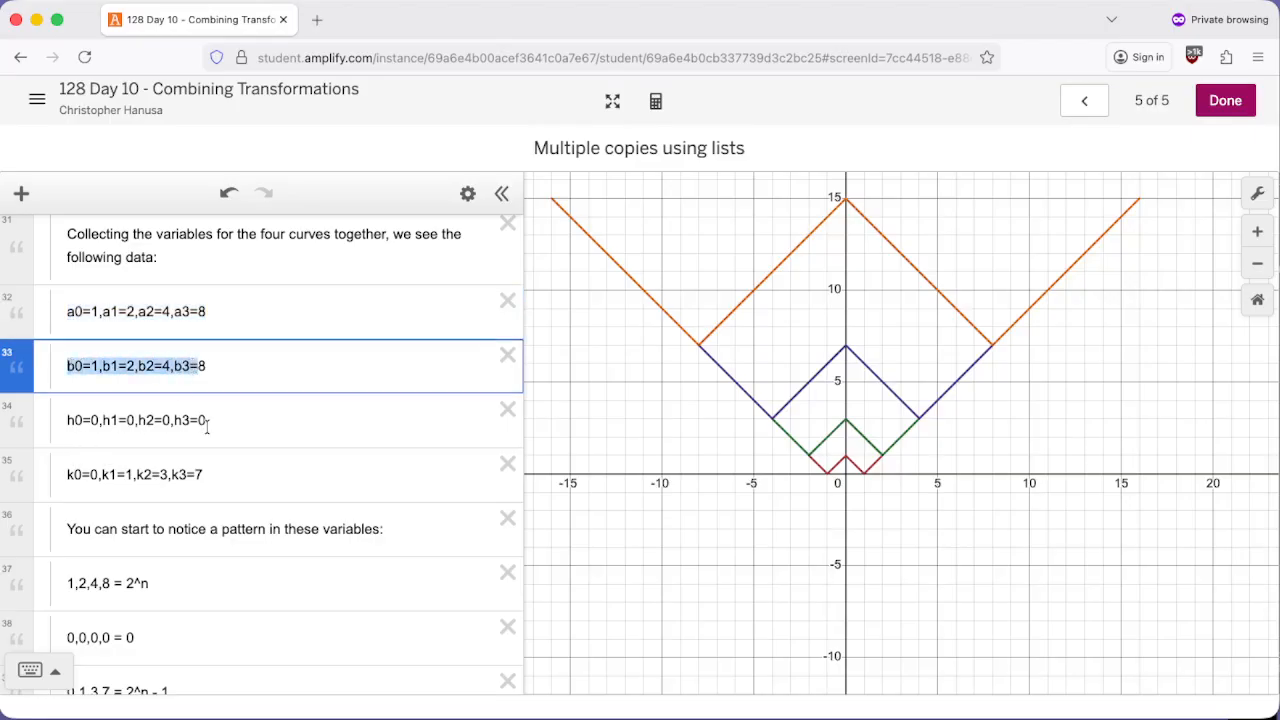
scroll(200, 446, "down", 2)
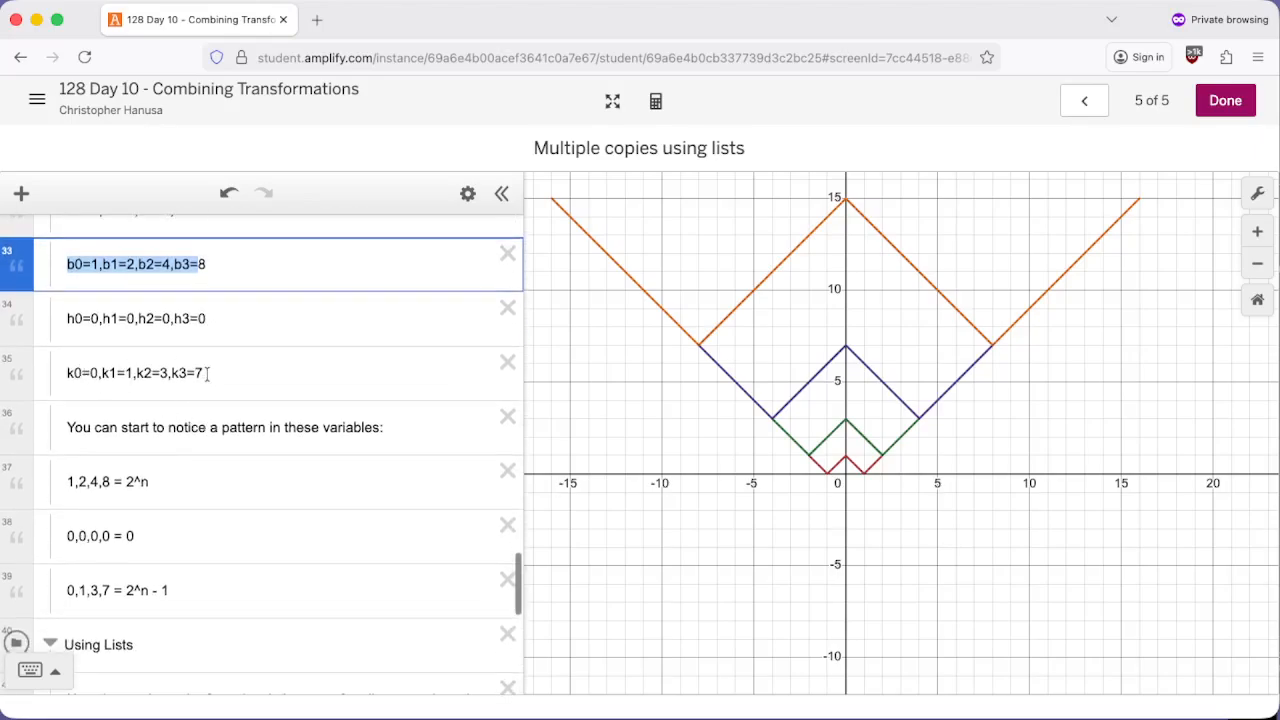
left_click_drag(206, 371, 66, 373)
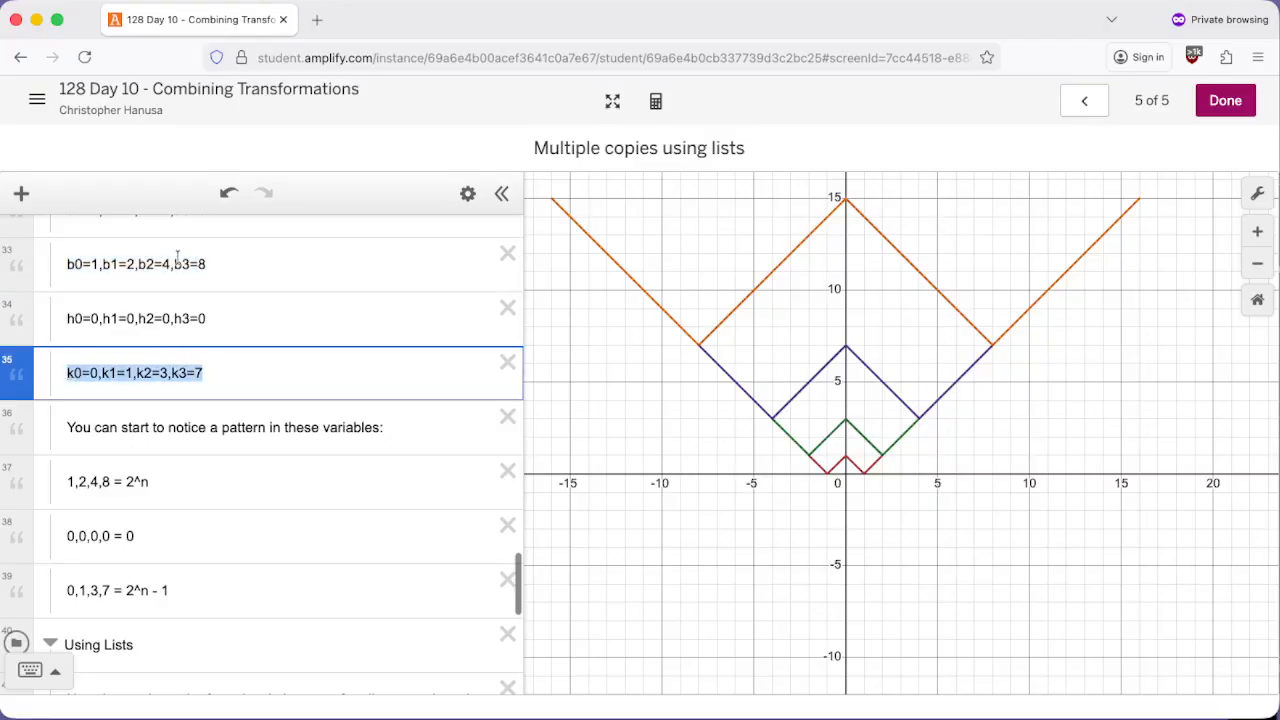
left_click_drag(207, 262, 71, 260)
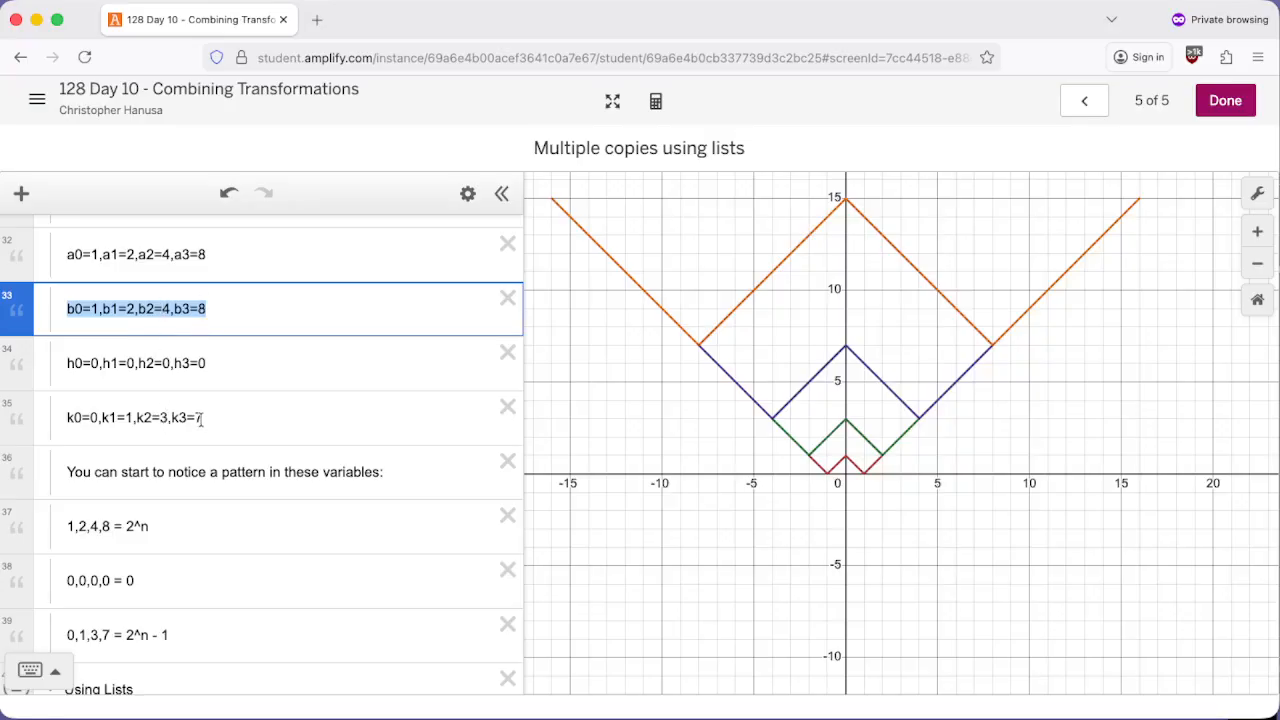
Step: Match the noted pattern formulas in n to the collected rows of variables
scroll(218, 560, "down", 3)
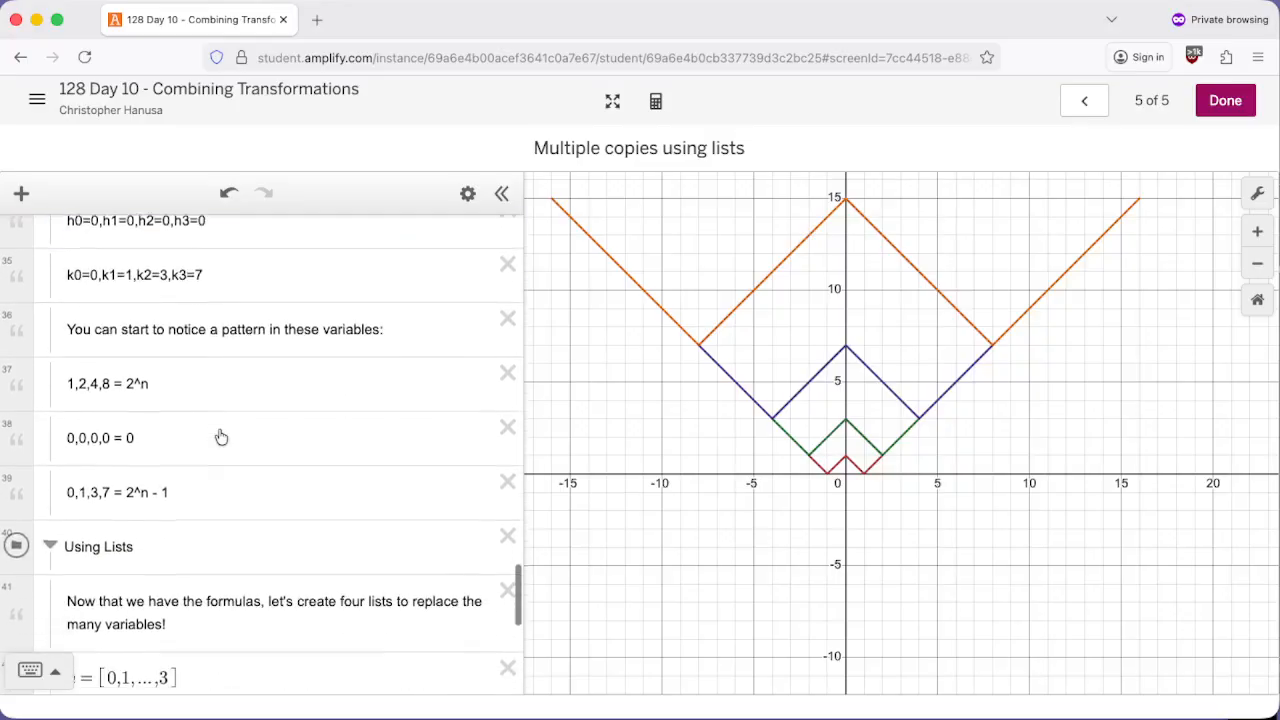
left_click_drag(151, 360, 128, 362)
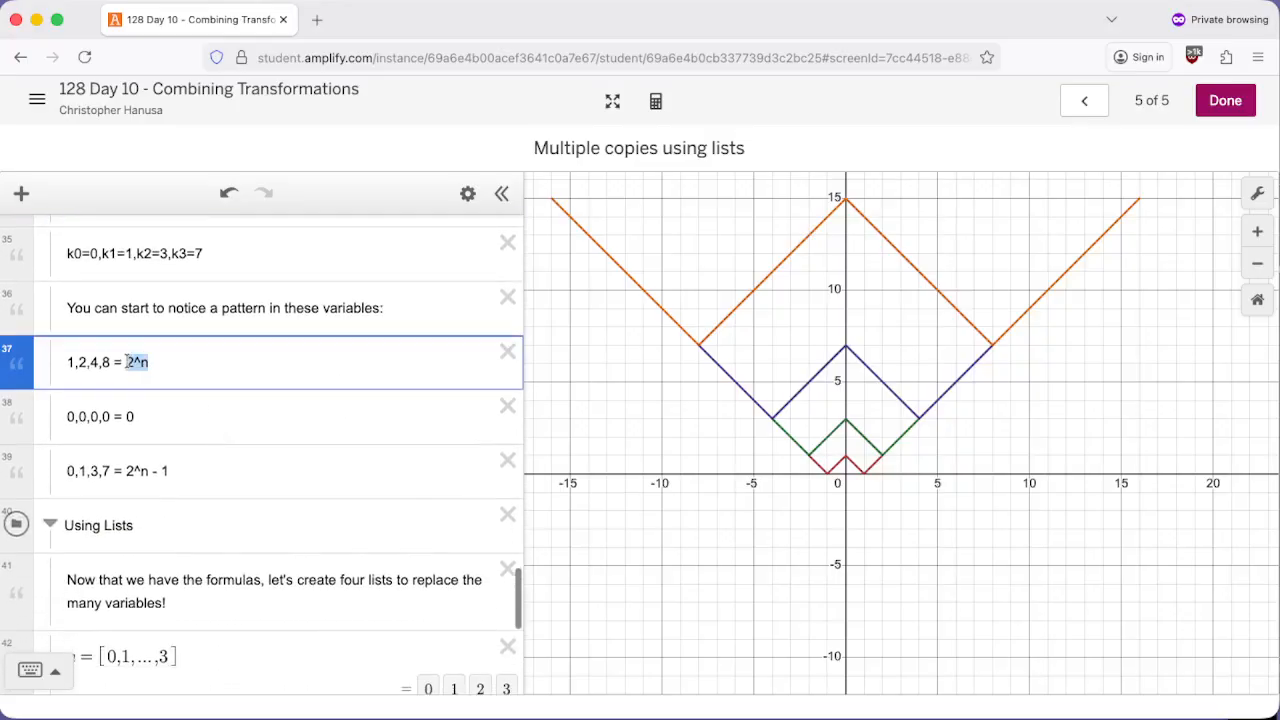
scroll(128, 362, "up", 5)
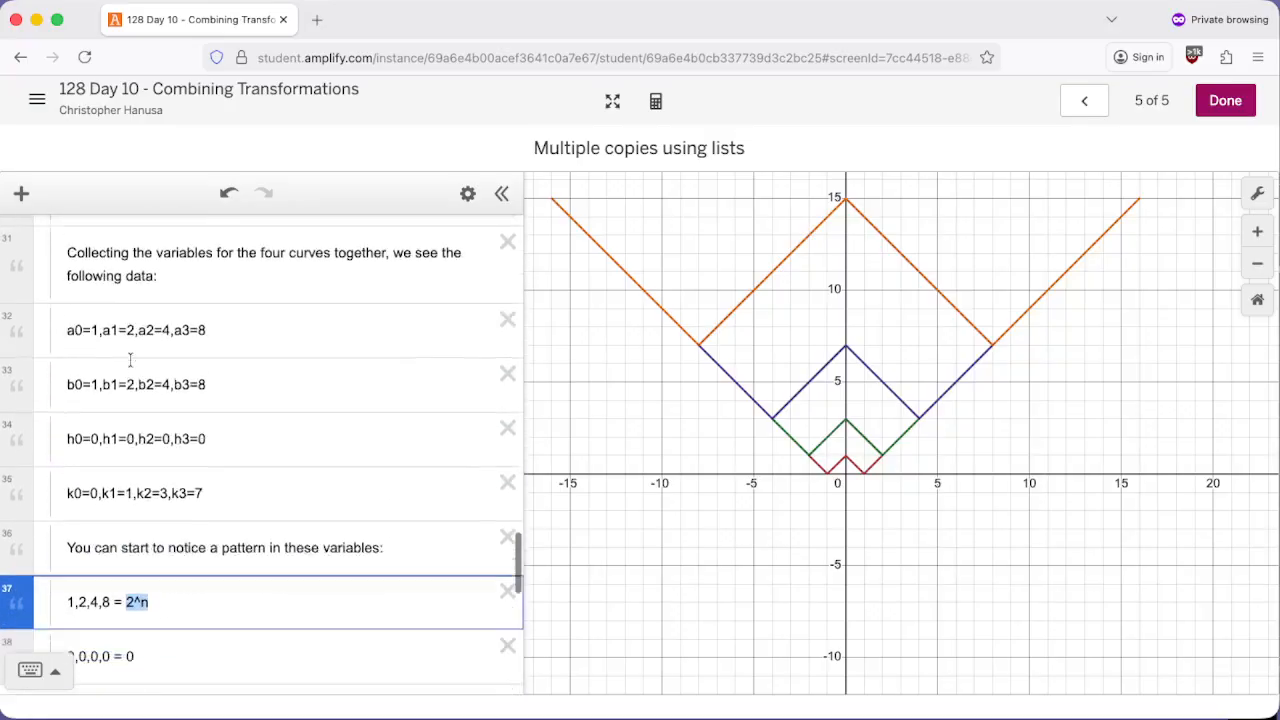
scroll(152, 540, "down", 3)
scroll(160, 532, "down", 2)
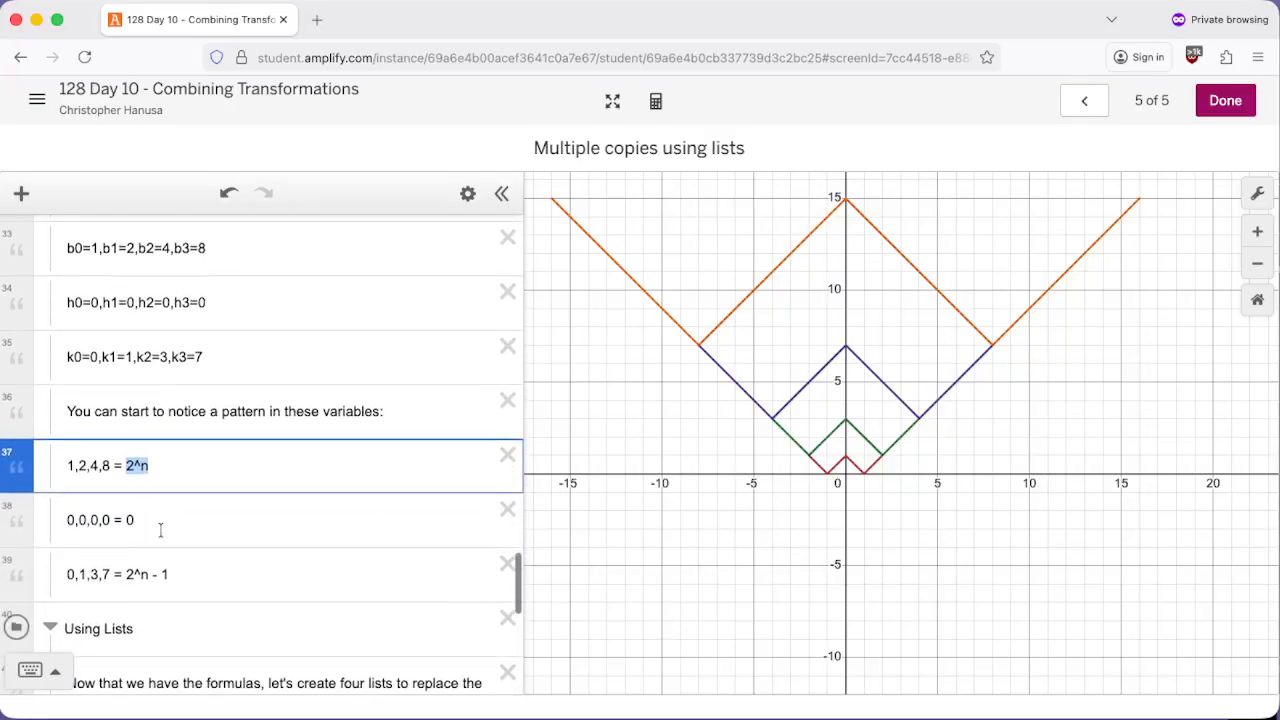
Step: Examine the definitions of the n and a lists under Using Lists and the values they generate
scroll(168, 527, "down", 4)
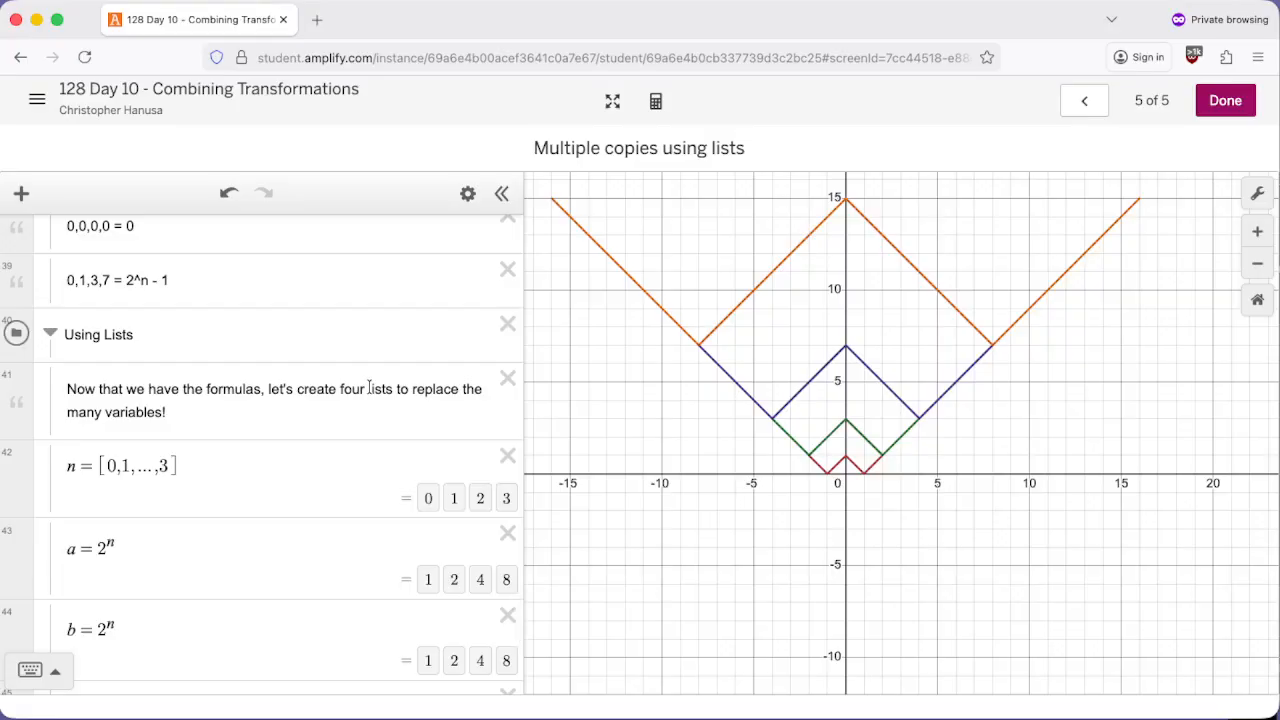
scroll(216, 422, "down", 2)
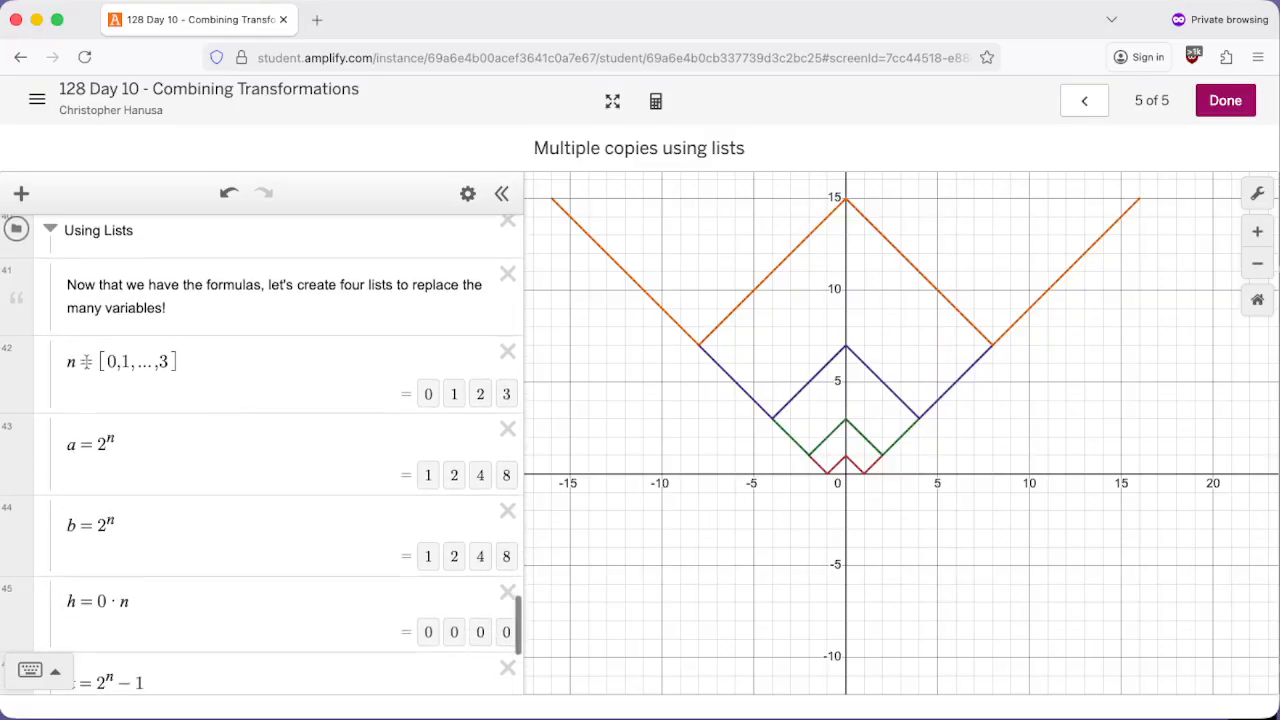
left_click(71, 362)
left_click_drag(73, 362, 170, 362)
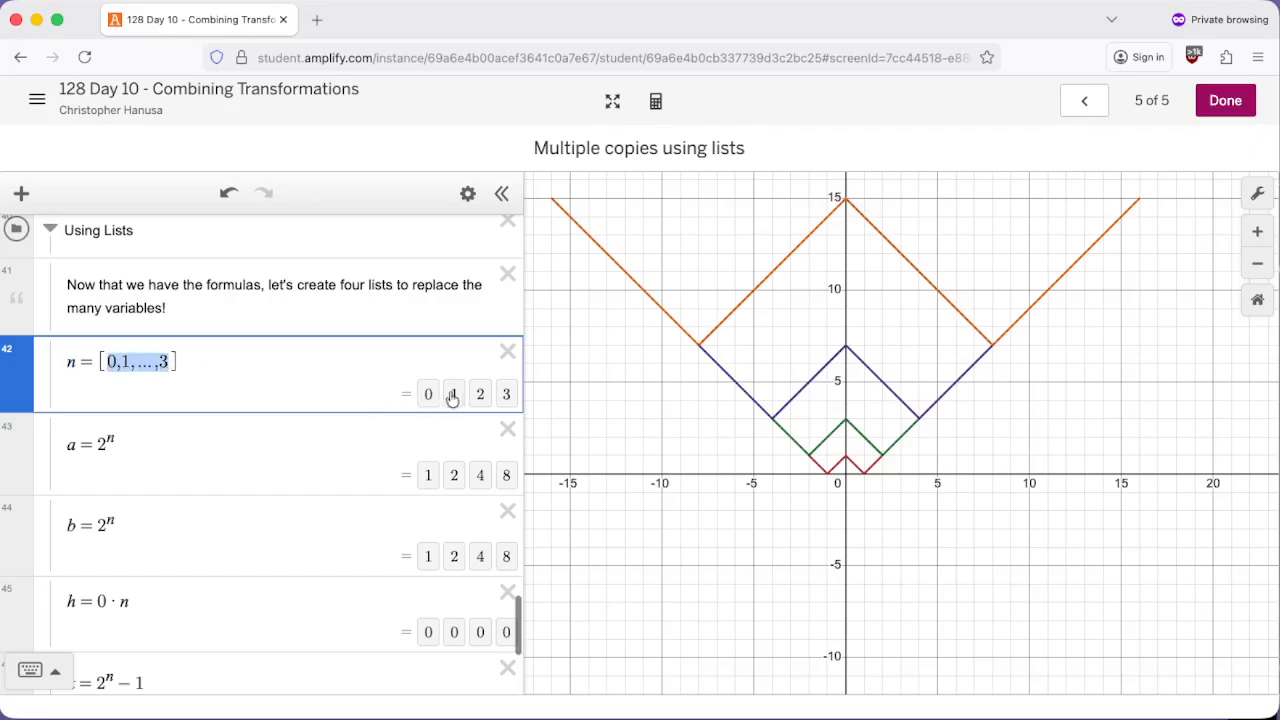
left_click_drag(129, 446, 55, 453)
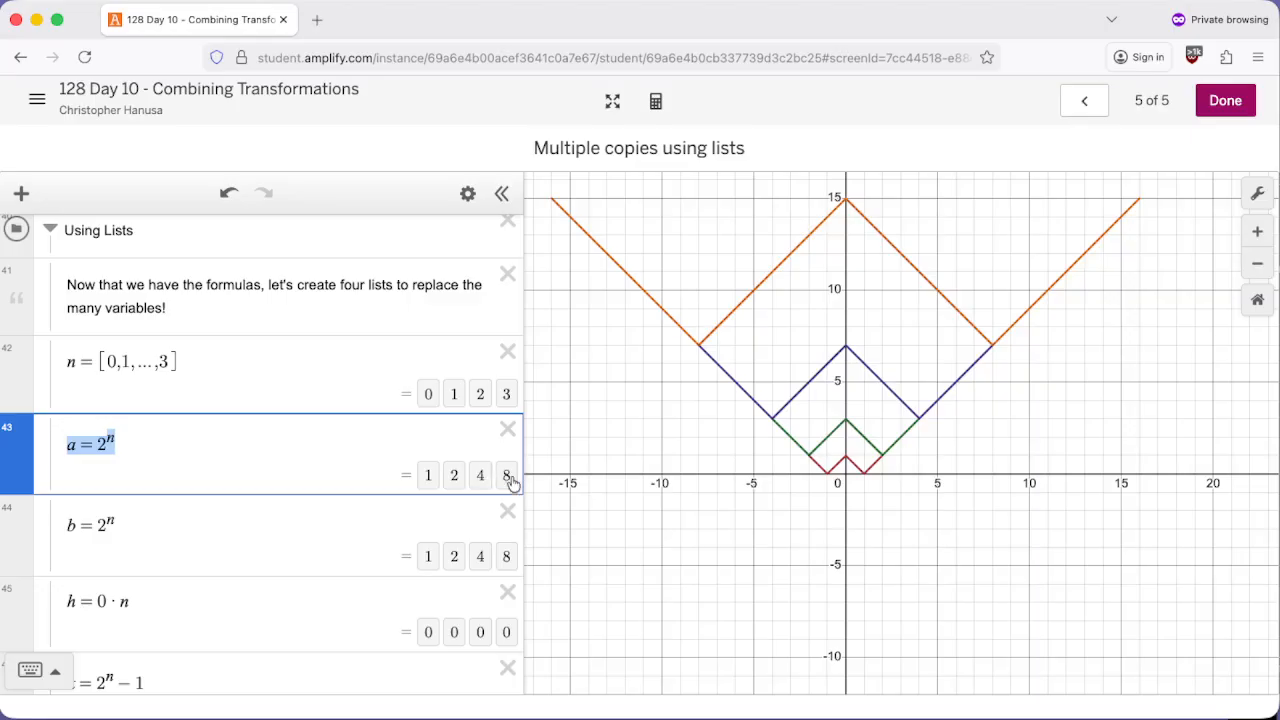
Step: Examine the b, h and k list definitions and compare the lists with the noted pattern formulas
scroll(290, 486, "down", 2)
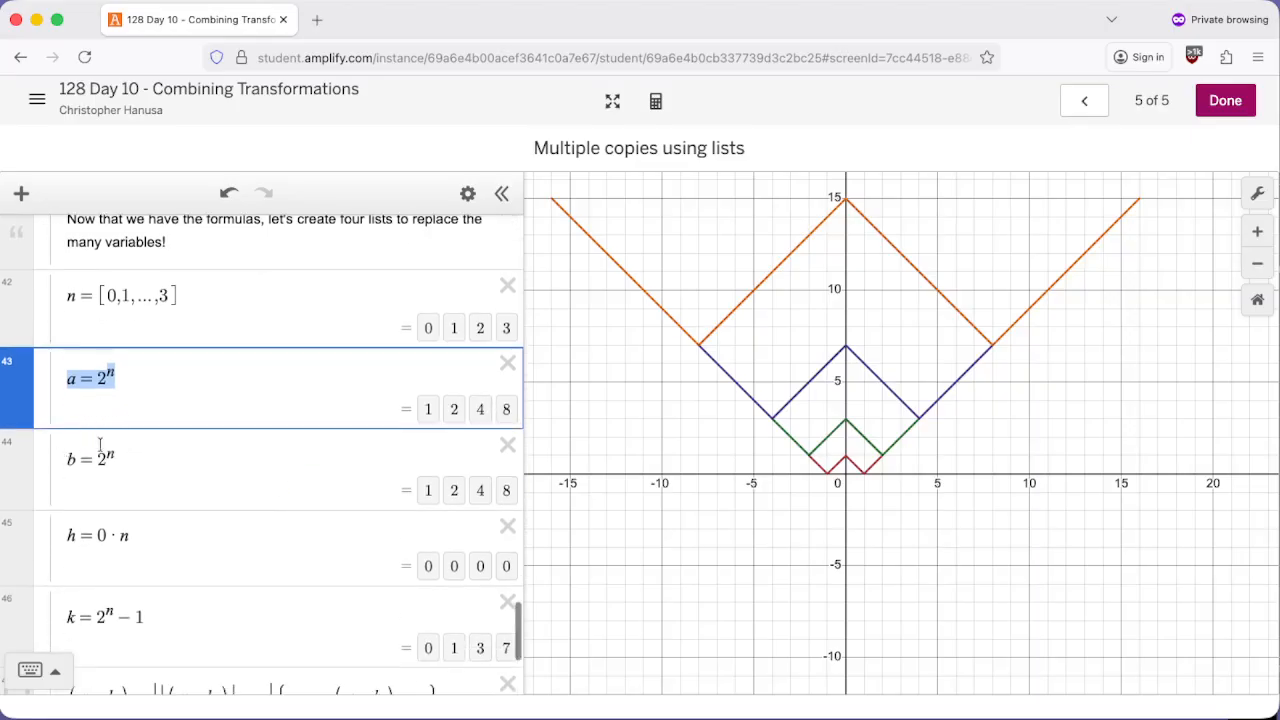
scroll(263, 494, "down", 2)
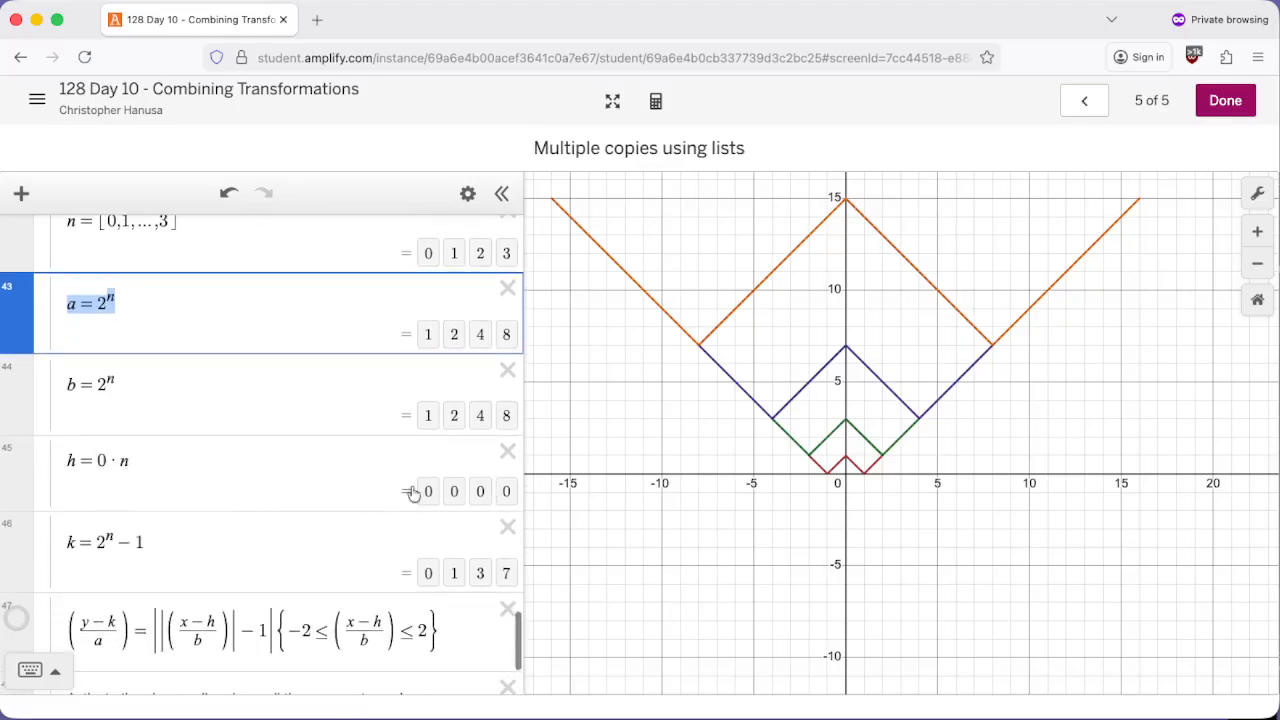
scroll(71, 524, "down", 1)
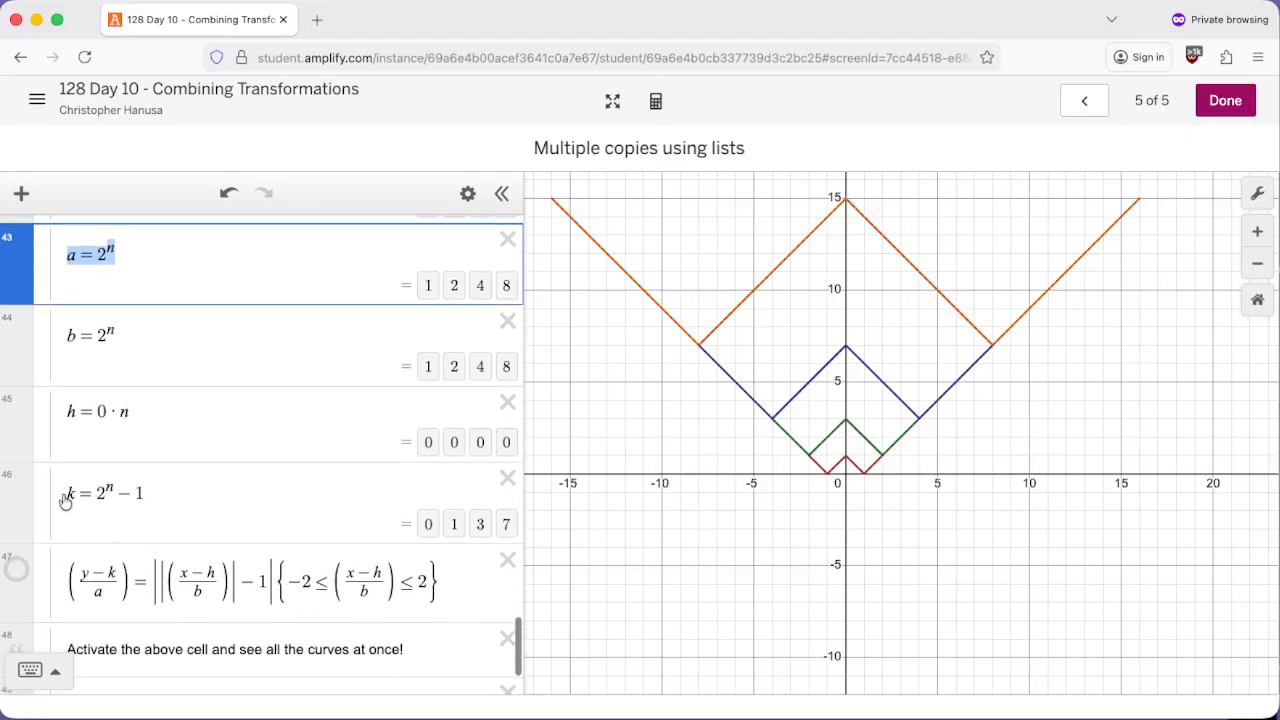
left_click_drag(140, 493, 76, 492)
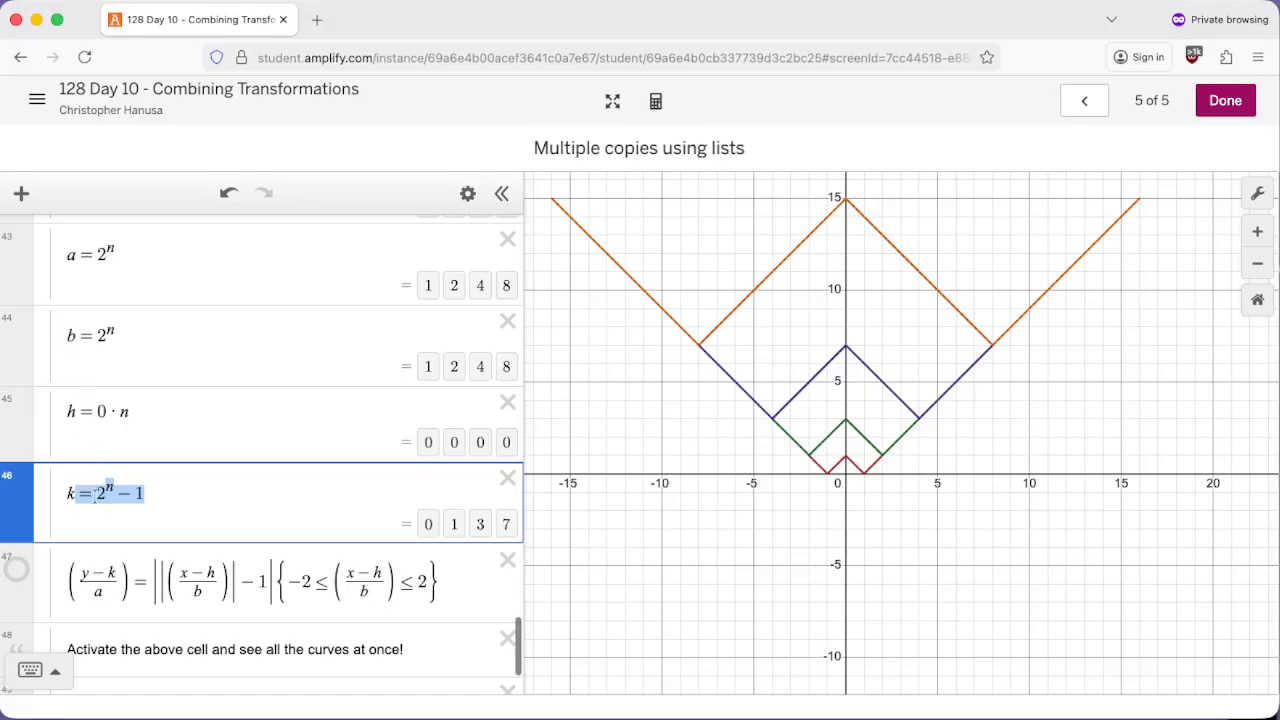
left_click(98, 493)
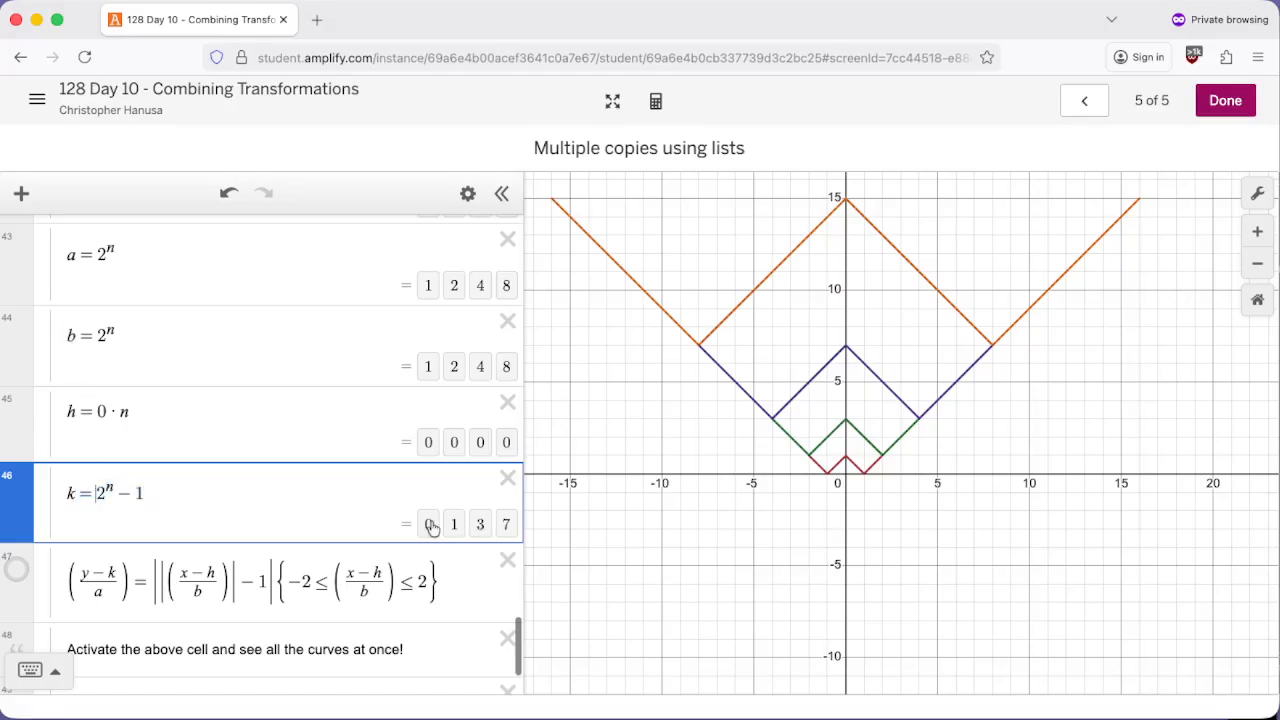
scroll(412, 422, "up", 5)
scroll(412, 422, "up", 4)
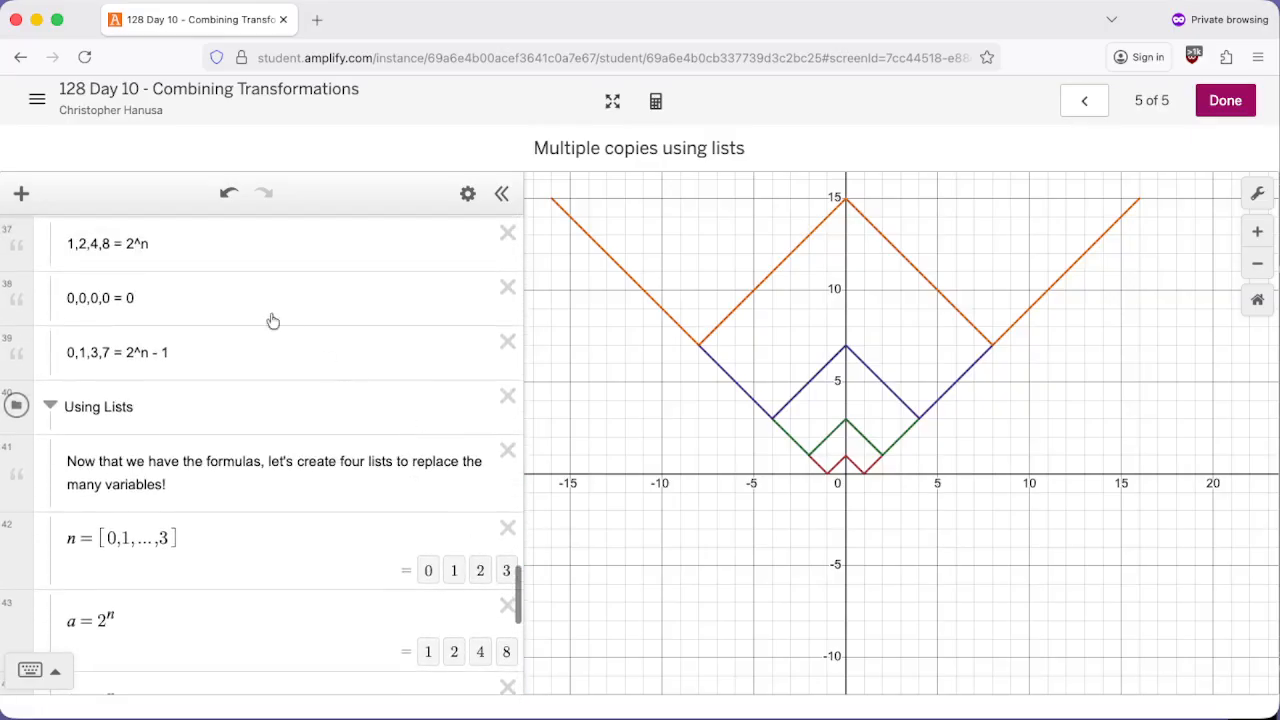
scroll(300, 427, "down", 8)
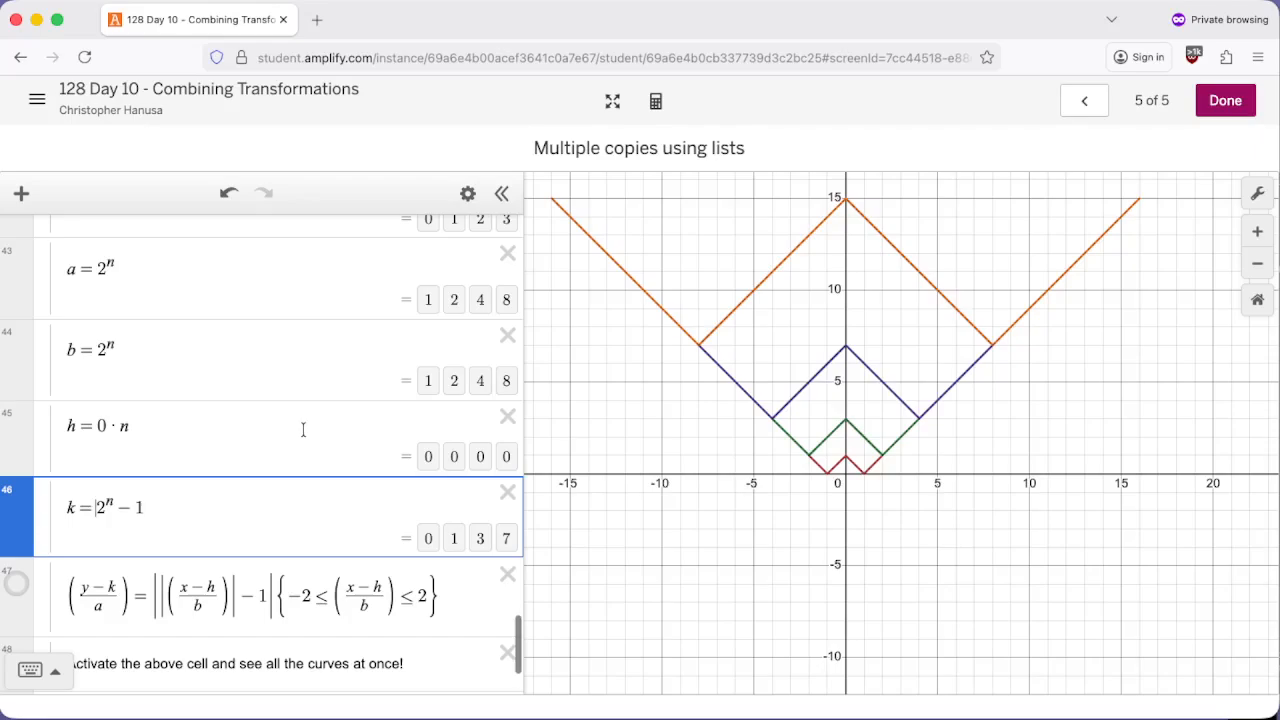
Step: Show the list-based curve written with a, b, h and k, and zoom the graph out slightly
left_click(17, 587)
scroll(917, 374, "up", 3)
scroll(919, 375, "down", 4)
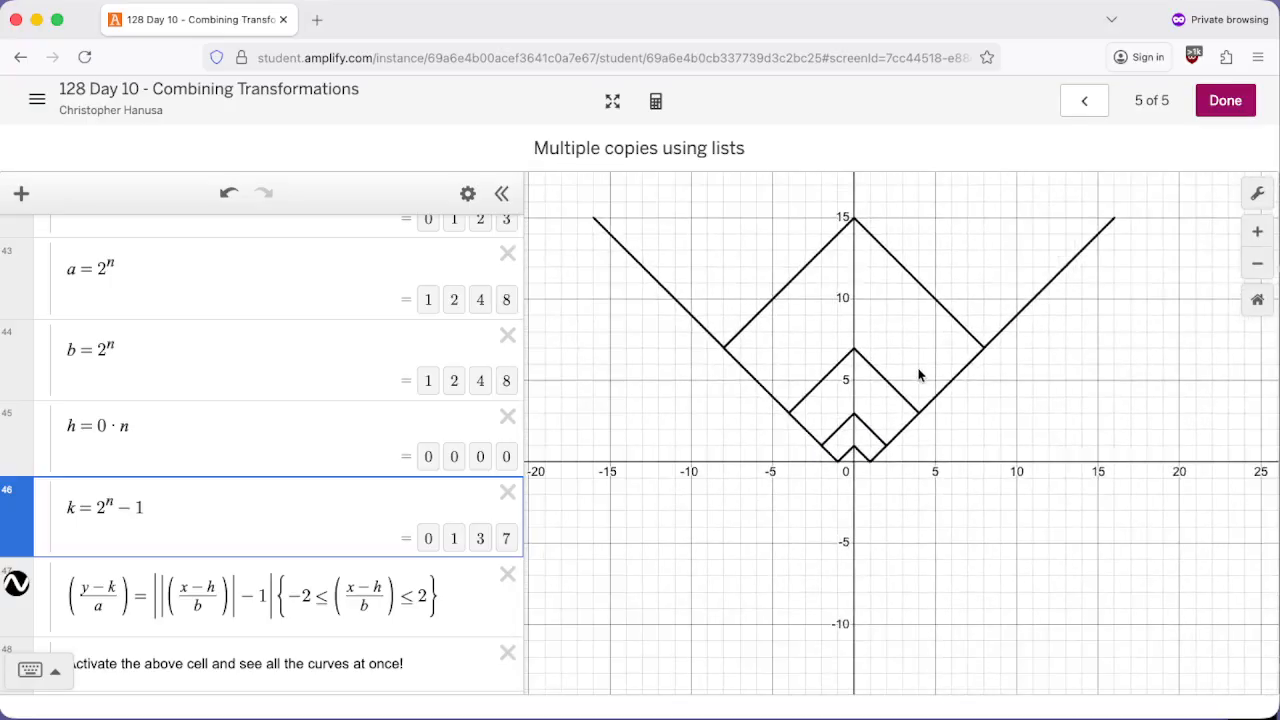
Step: Select the list-based curve equation and examine its nested copies and their corner points at different graph scales
scroll(919, 375, "up", 1)
left_click_drag(68, 597, 337, 586)
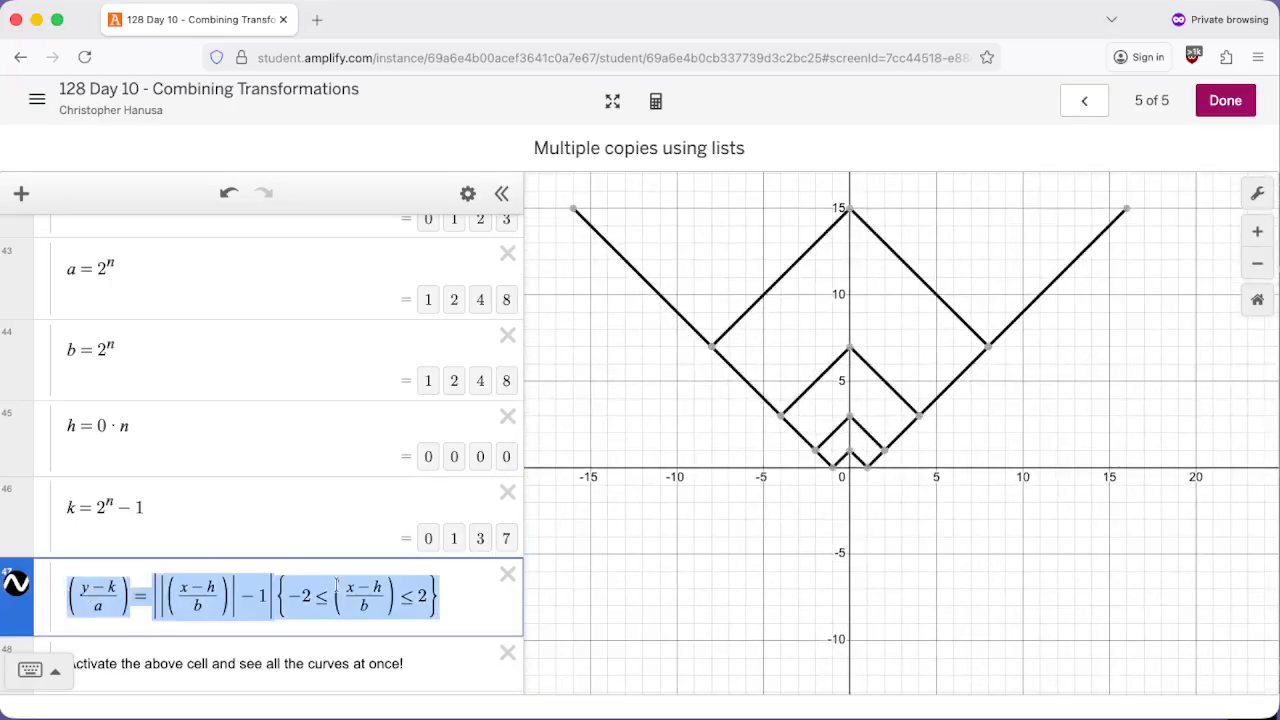
mouse_move(820, 455)
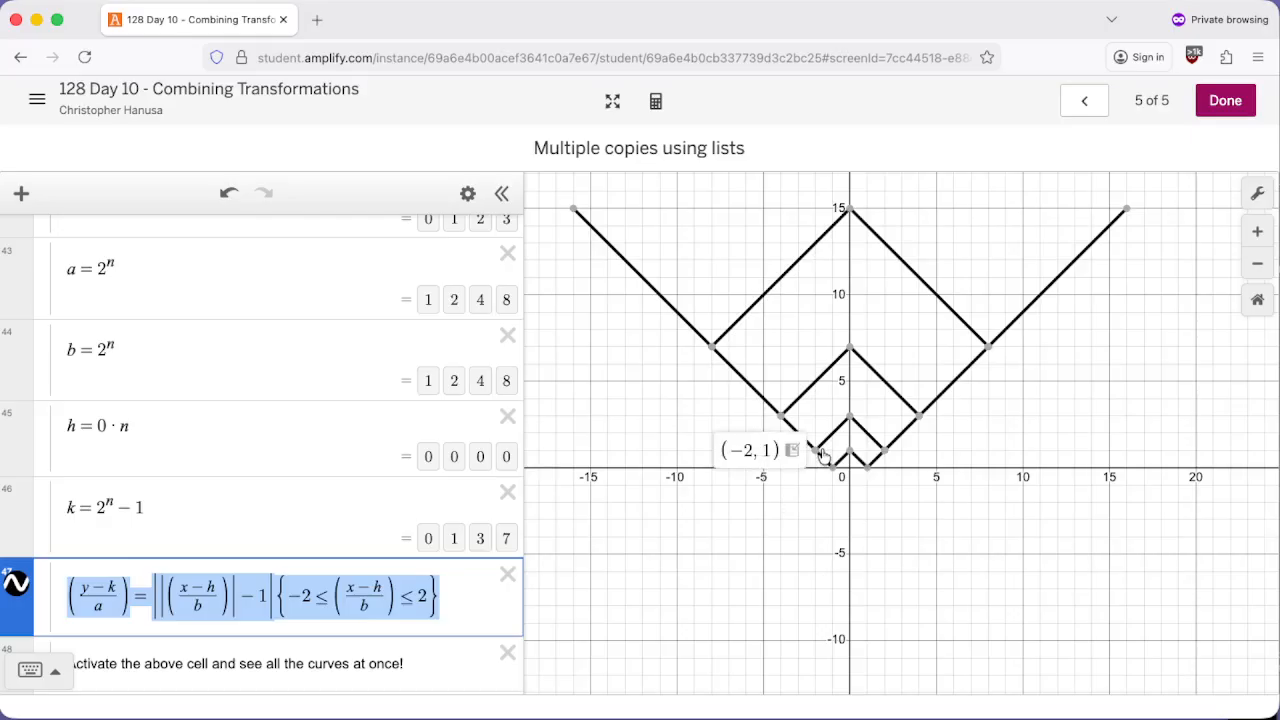
scroll(171, 503, "down", 3)
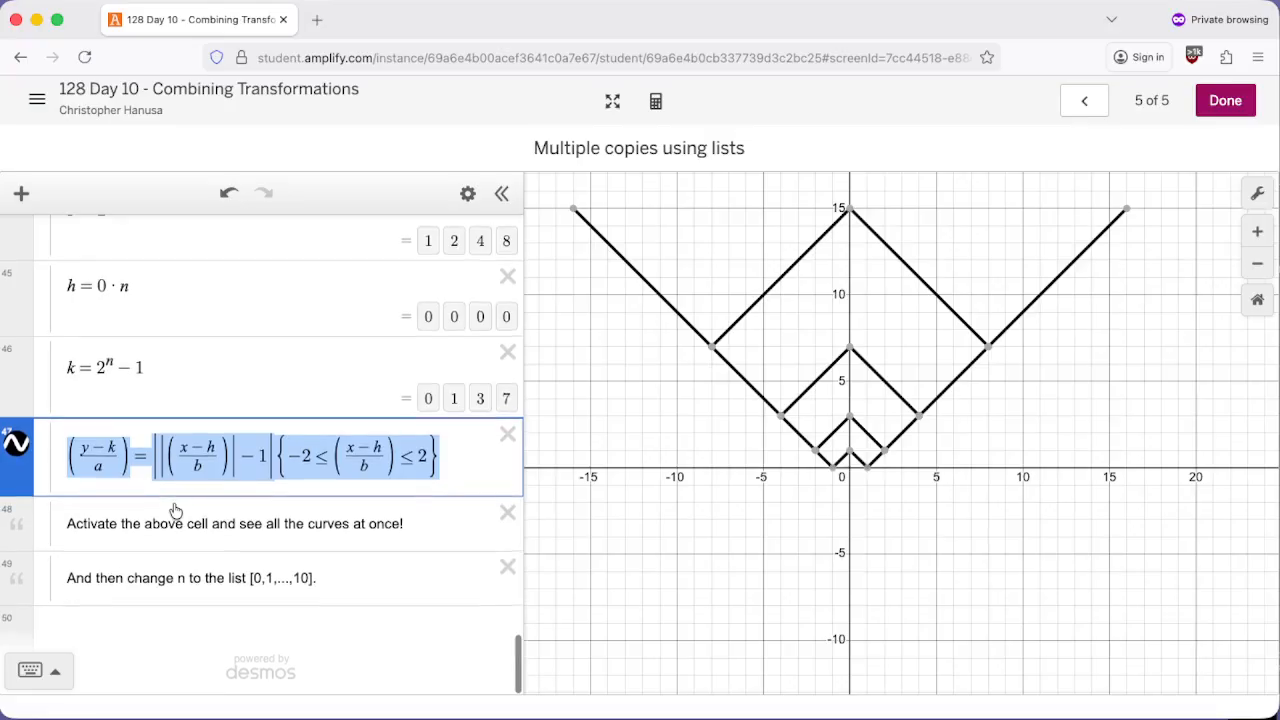
scroll(840, 390, "up", 5)
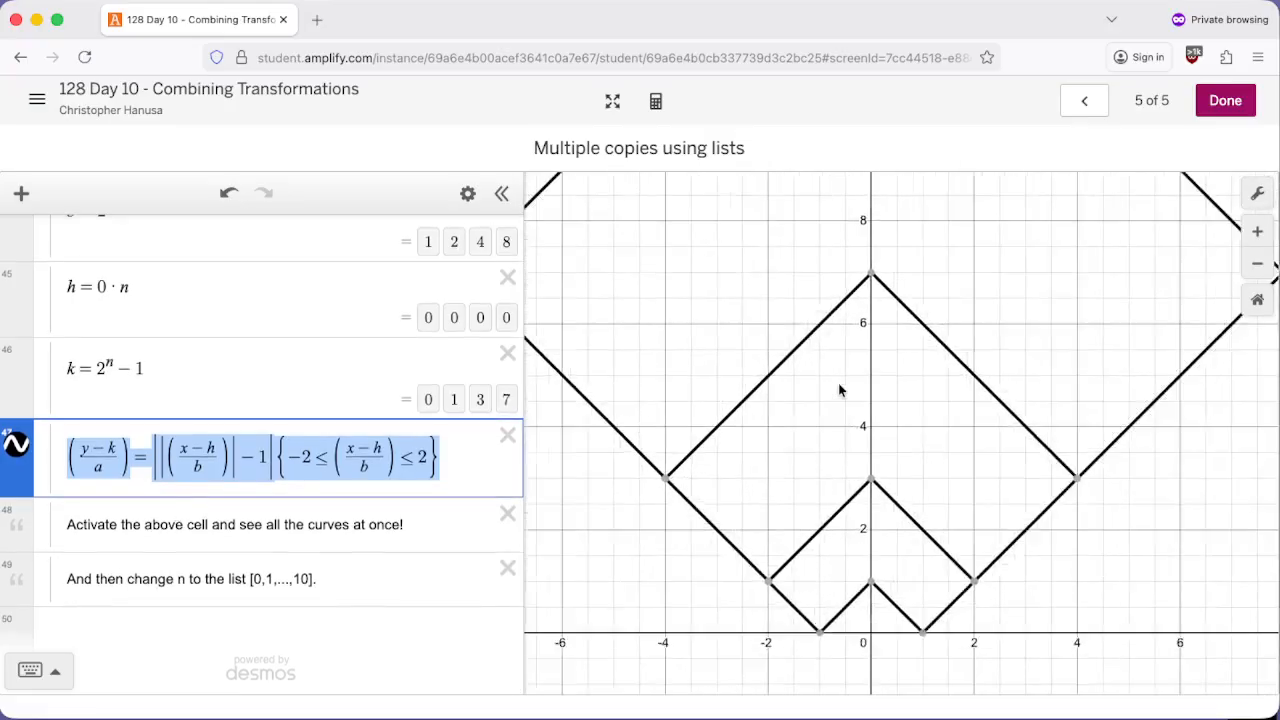
scroll(840, 390, "down", 8)
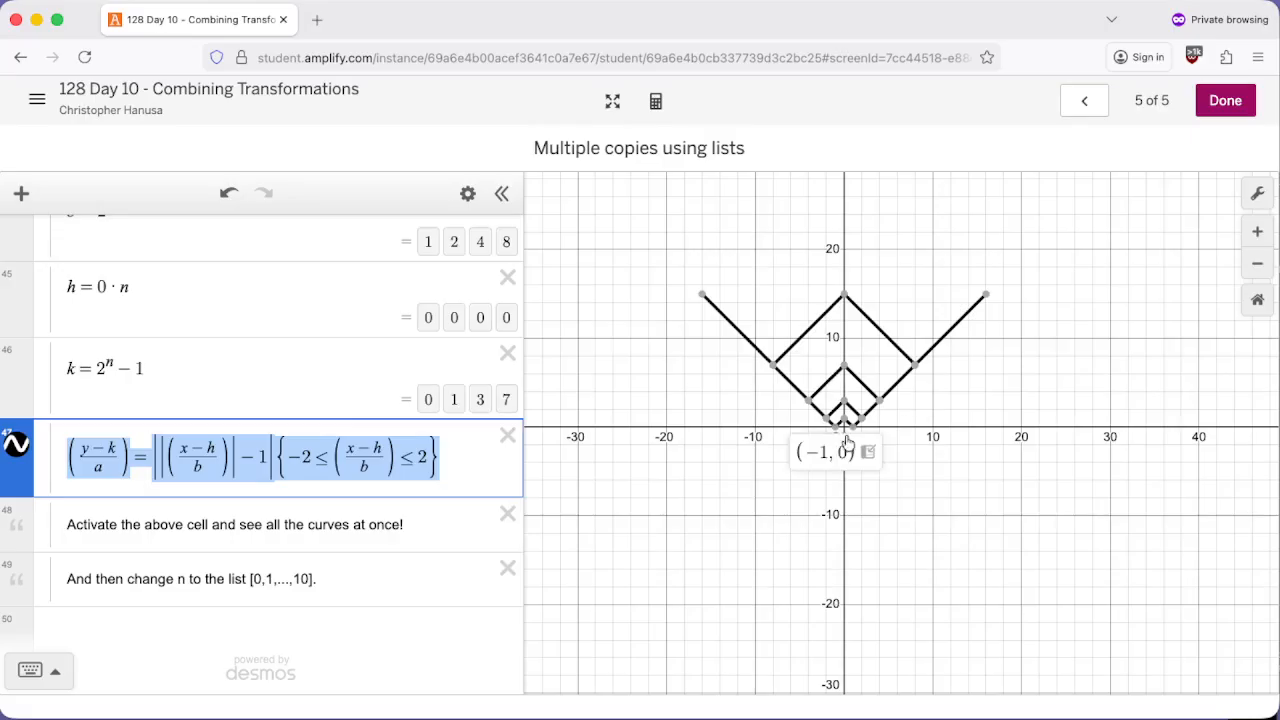
Step: Extend the n list to [0,1,...,10] so the curve is graphed for more copies
scroll(152, 381, "up", 1)
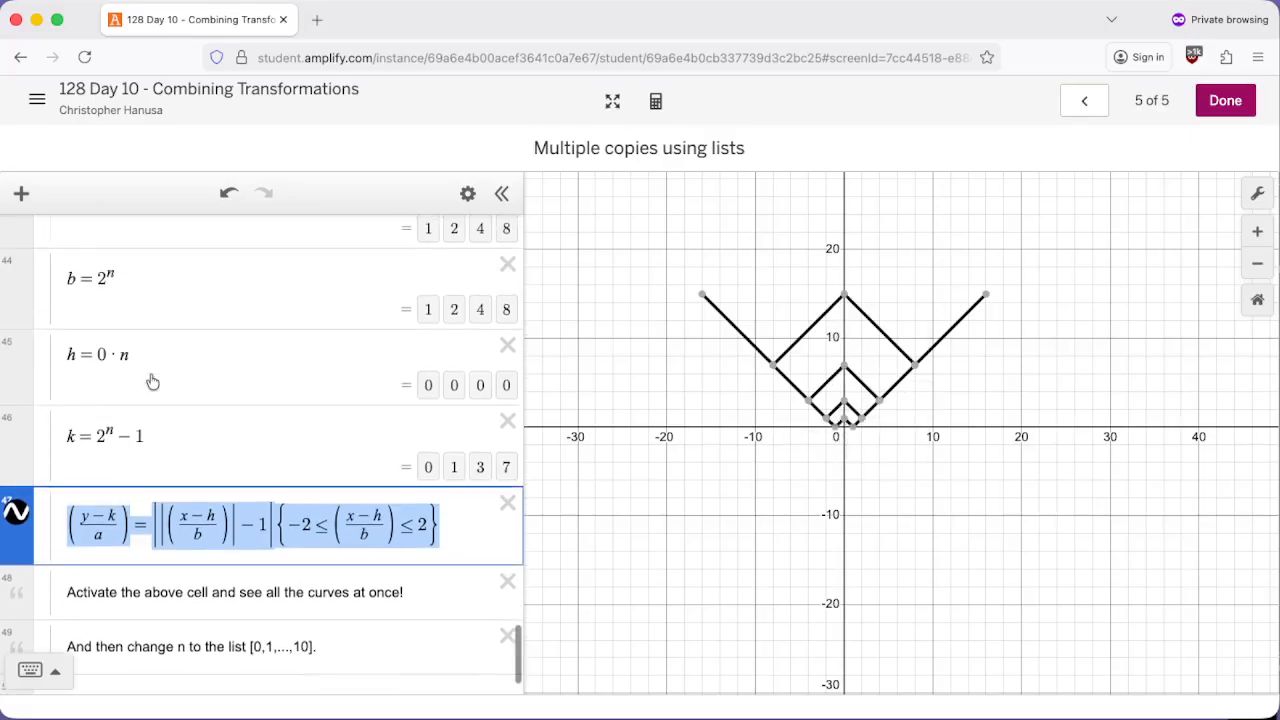
scroll(152, 381, "up", 3)
scroll(151, 380, "down", 1)
scroll(124, 416, "up", 3)
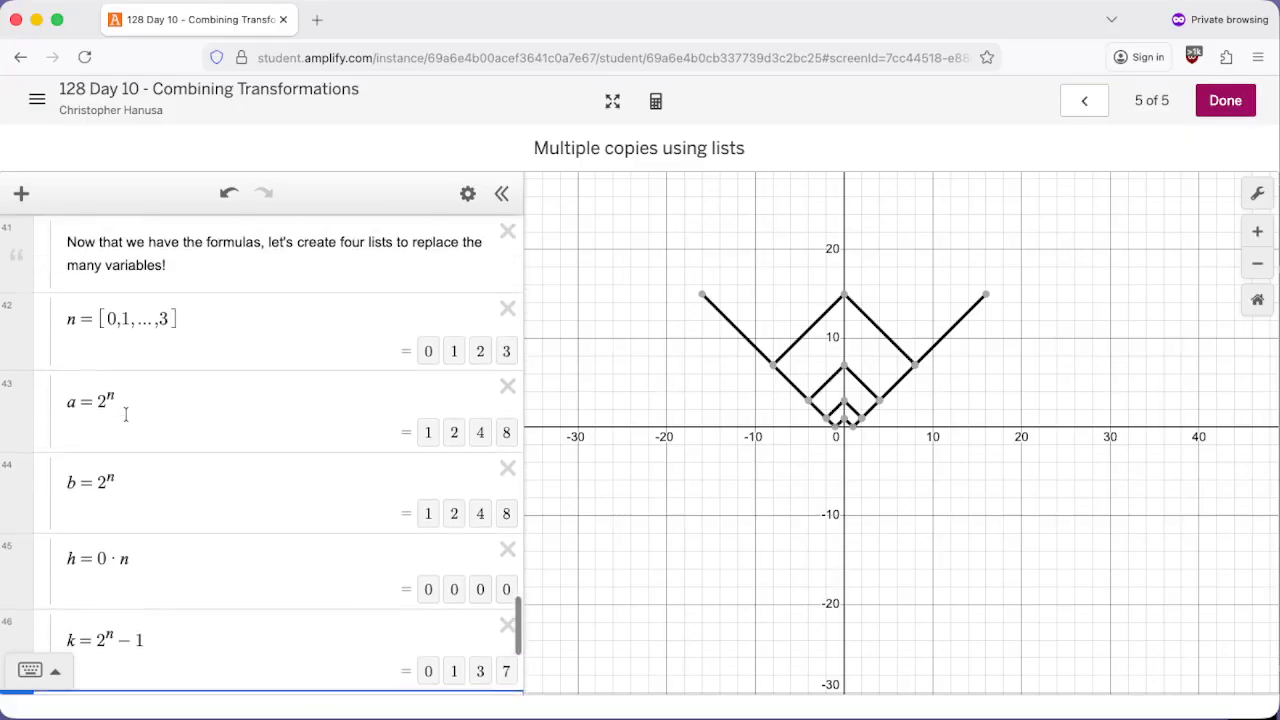
left_click(170, 320)
key("BackSpace")
type("10")
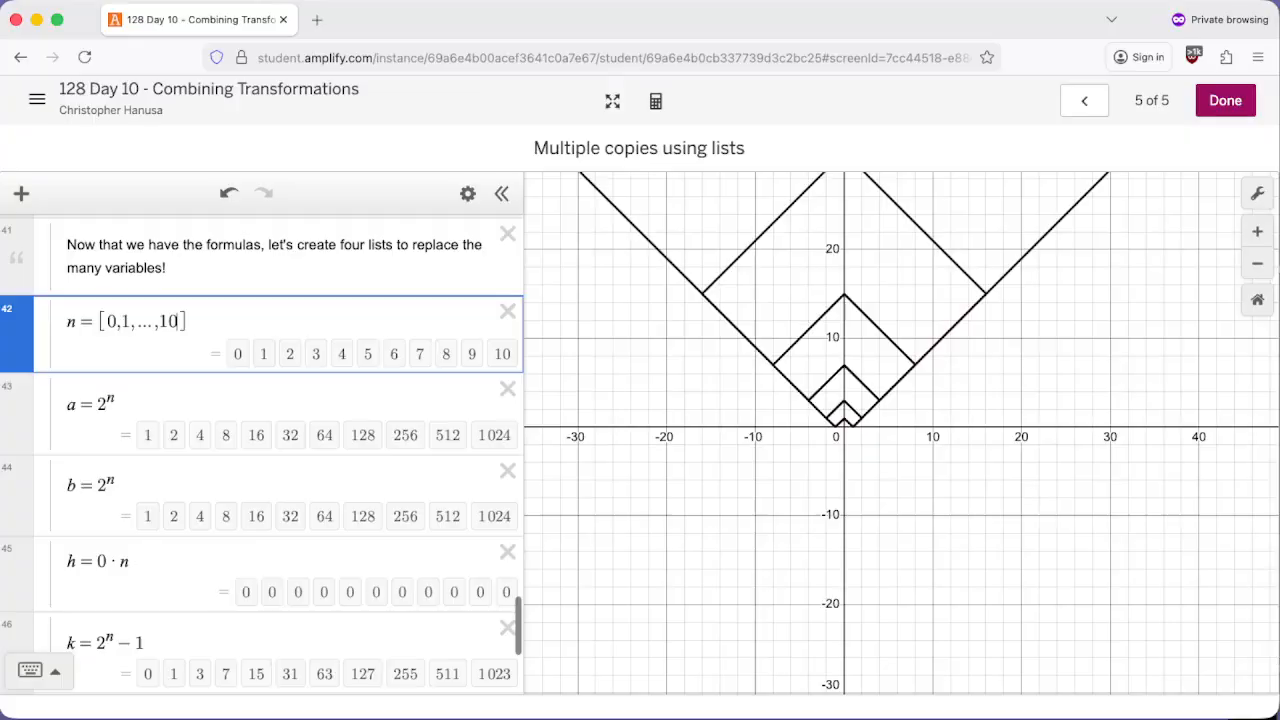
Step: Zoom the graph out until the largest of the stacked curves fits completely in view
left_click(1258, 264)
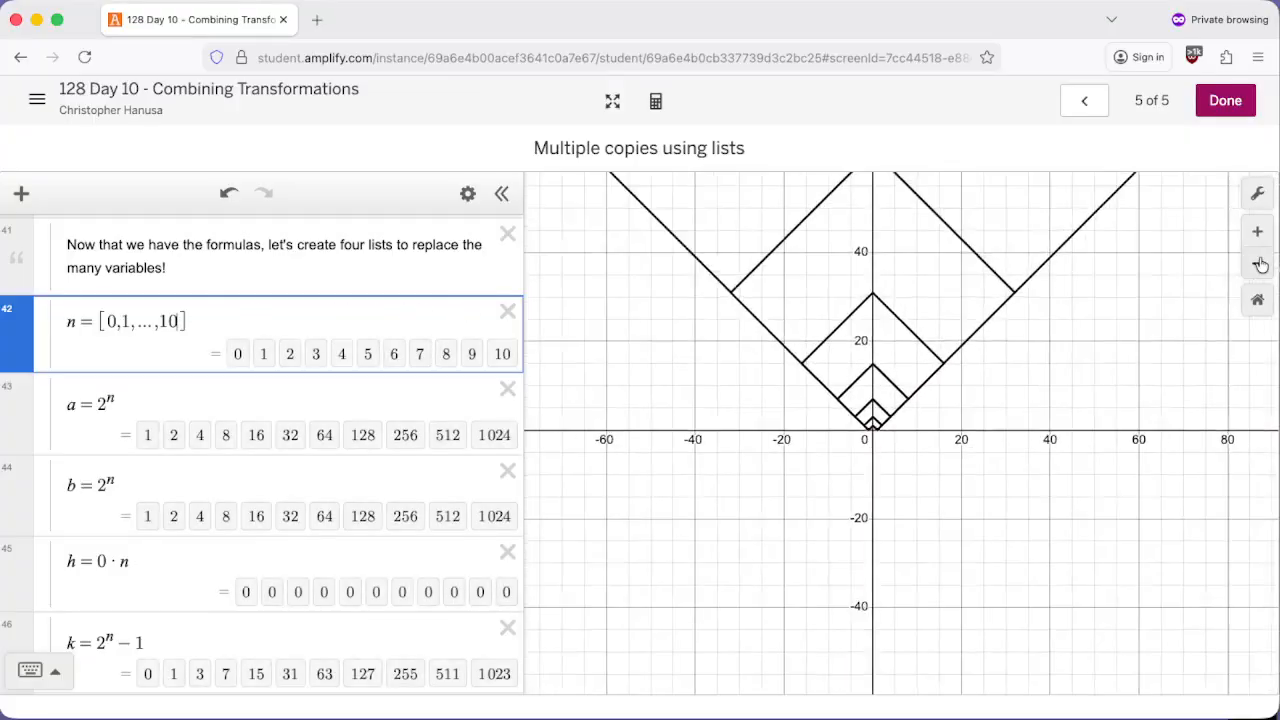
left_click(1258, 264)
left_click(1258, 264)
left_click(1260, 264)
left_click(1260, 264)
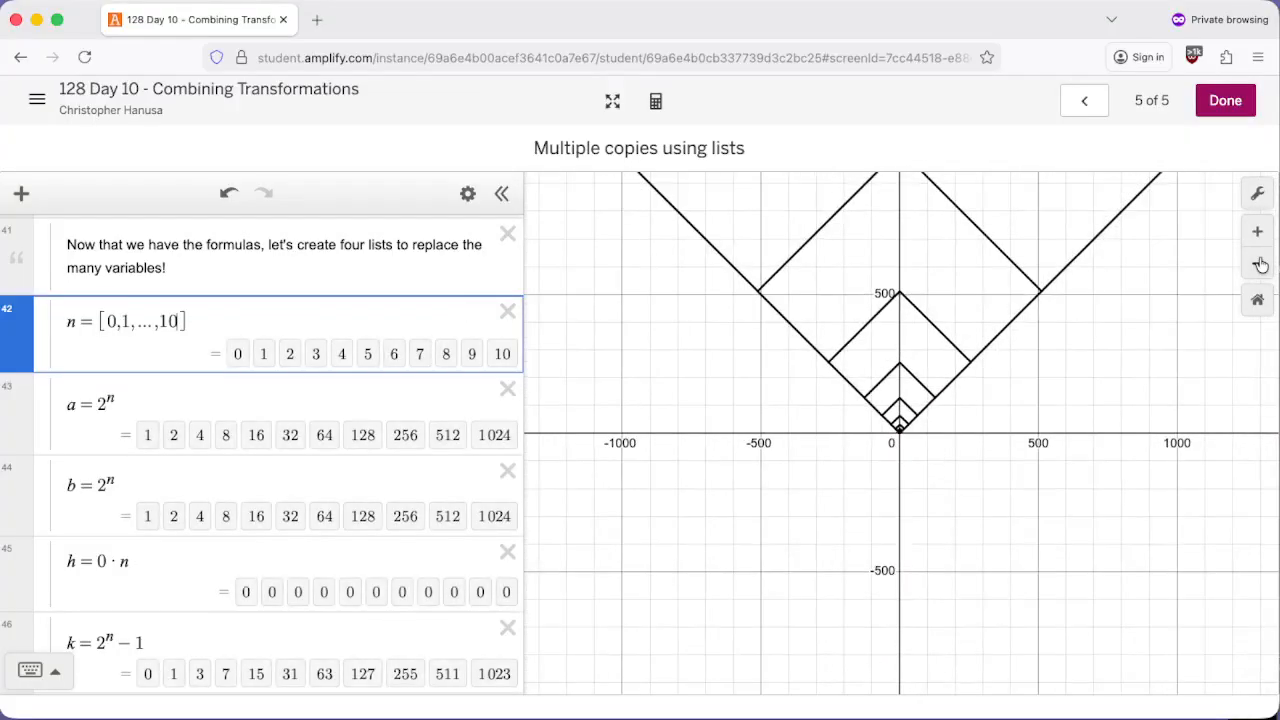
left_click(1260, 264)
left_click(1260, 264)
left_click(1260, 264)
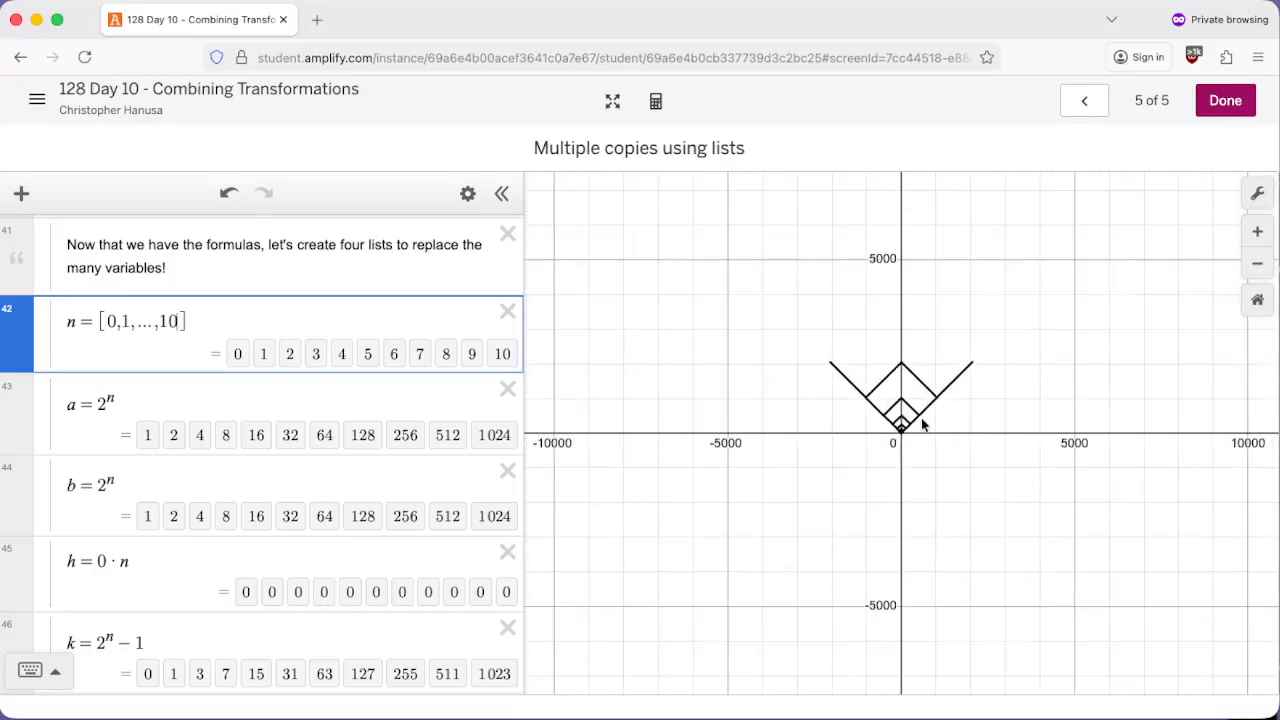
Step: Examine the smallest nested curves around the origin at a closer graph scale
scroll(902, 428, "up", 10)
scroll(902, 428, "up", 15)
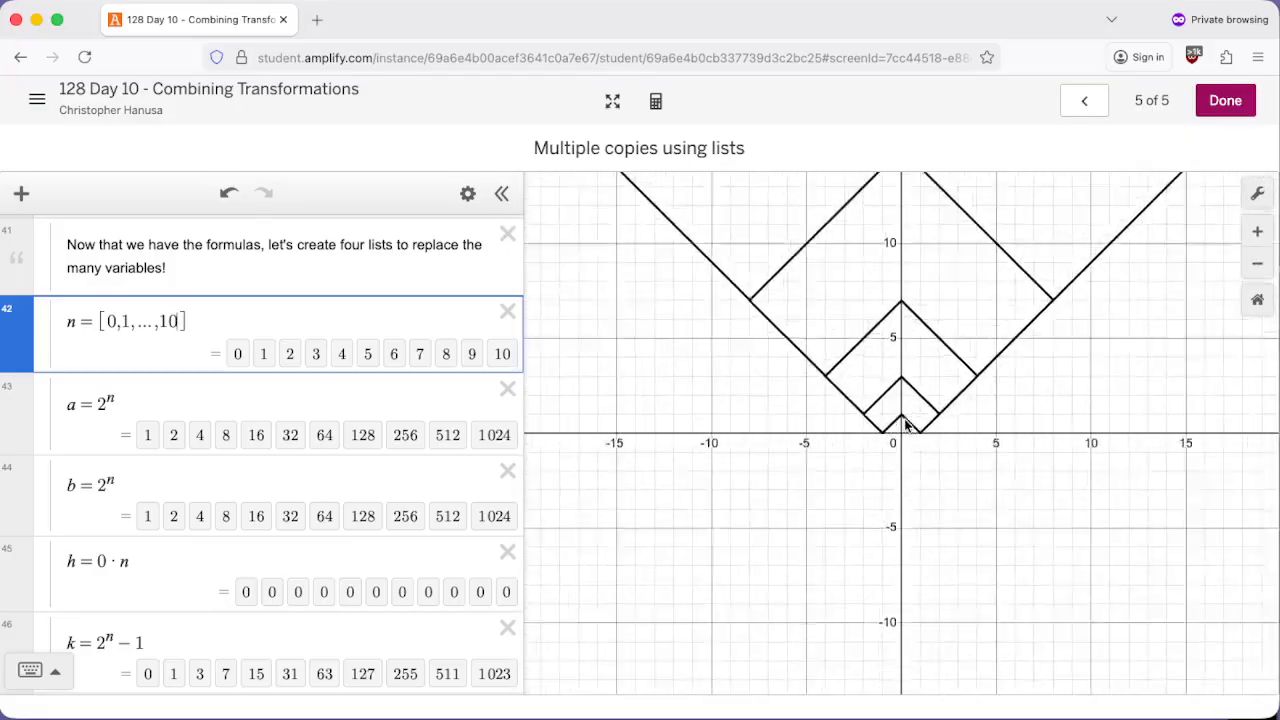
scroll(905, 425, "down", 5)
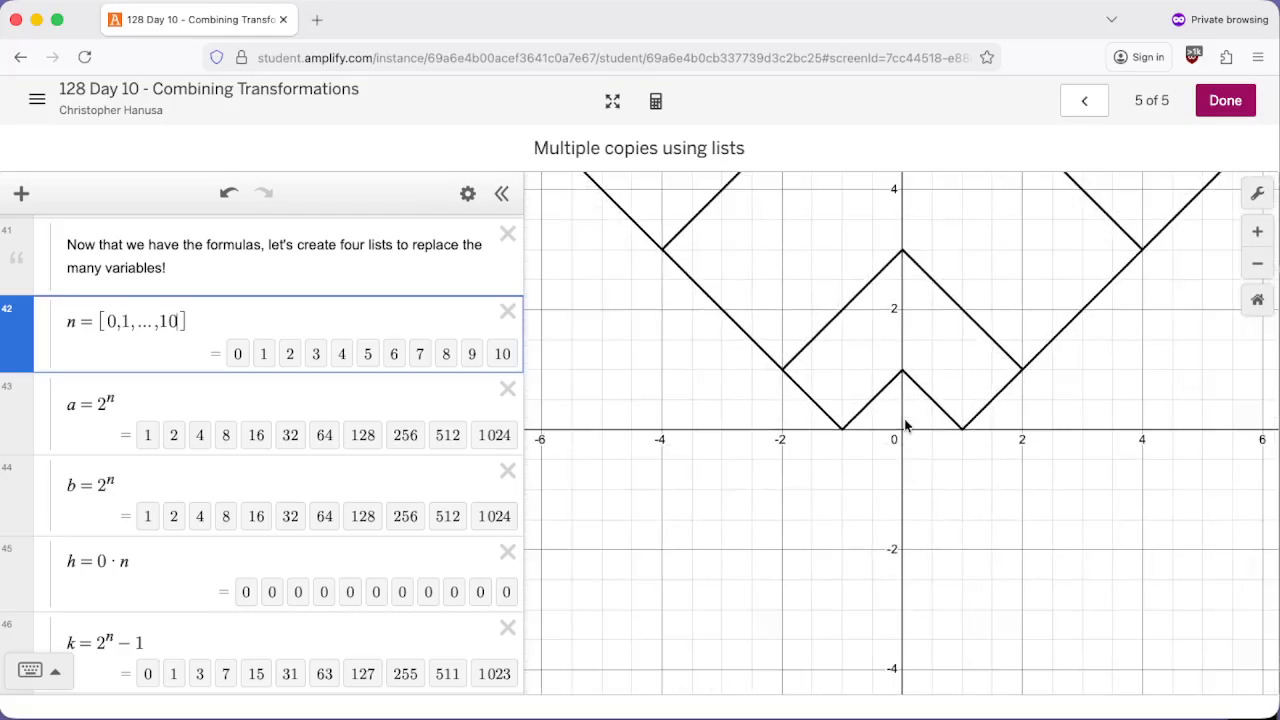
scroll(905, 425, "down", 4)
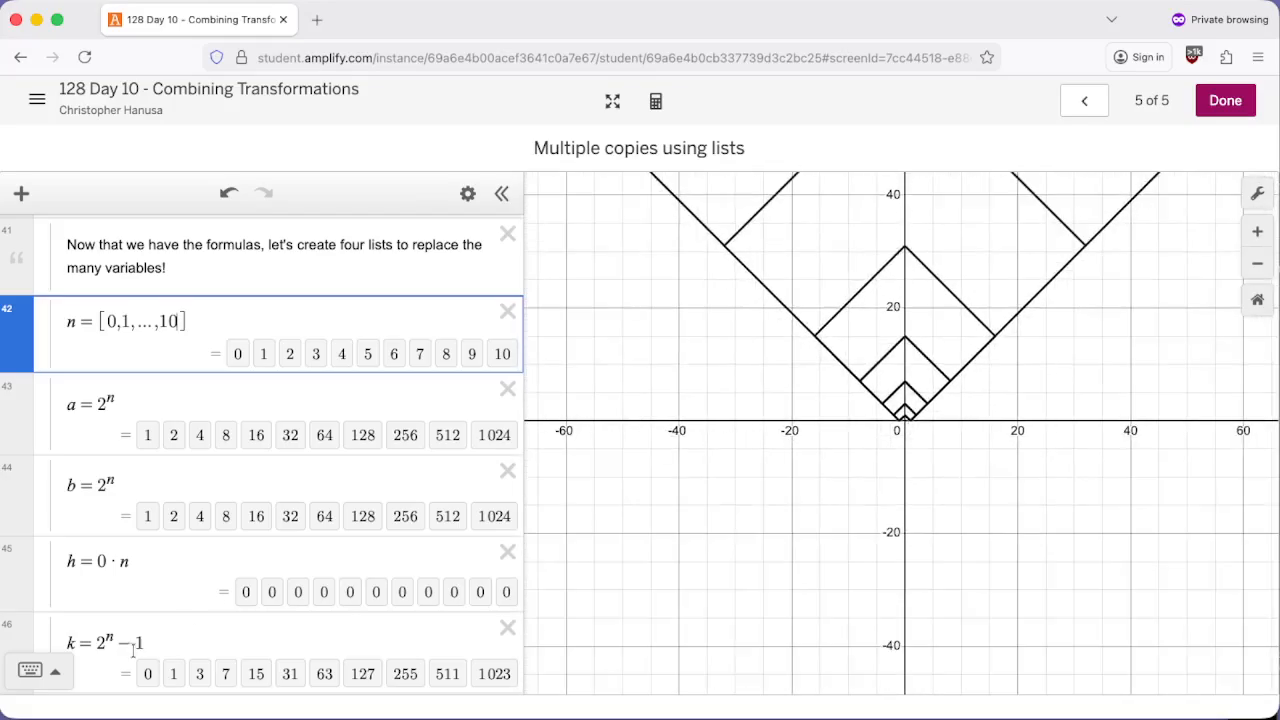
Step: Review the closing instructions and noted pattern formulas, and mark the activity as done
scroll(156, 566, "down", 3)
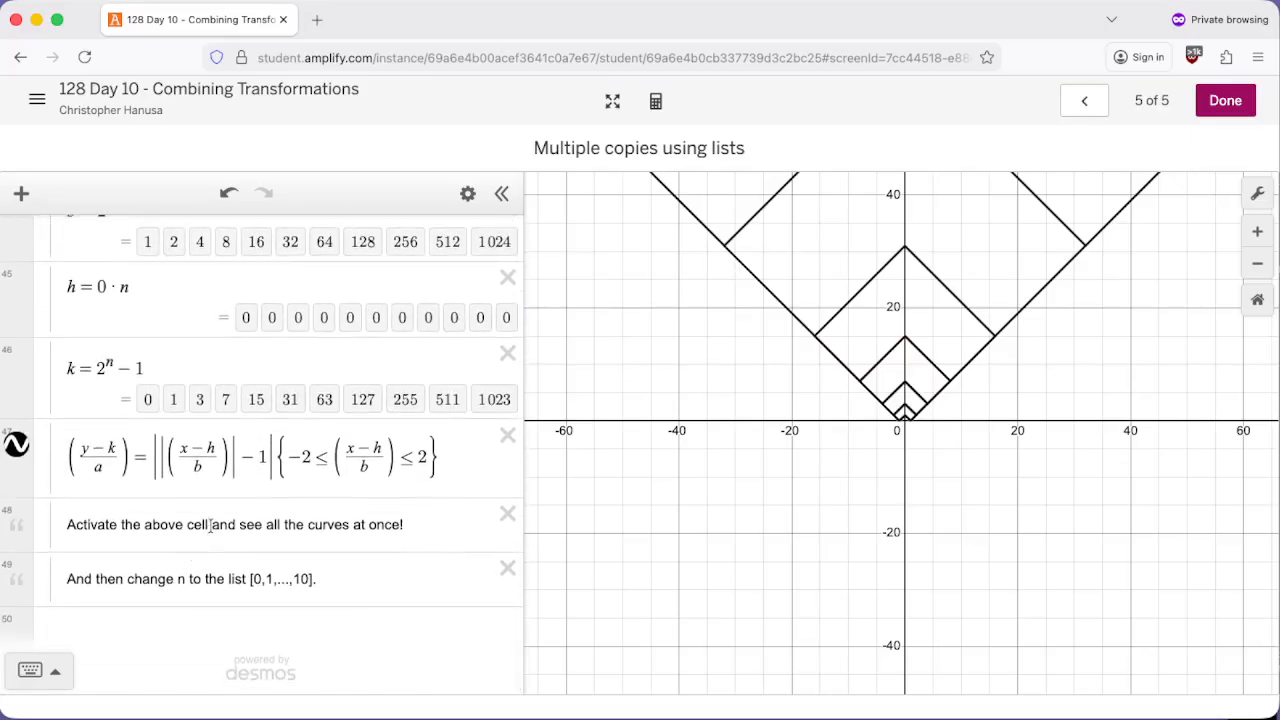
scroll(210, 525, "up", 10)
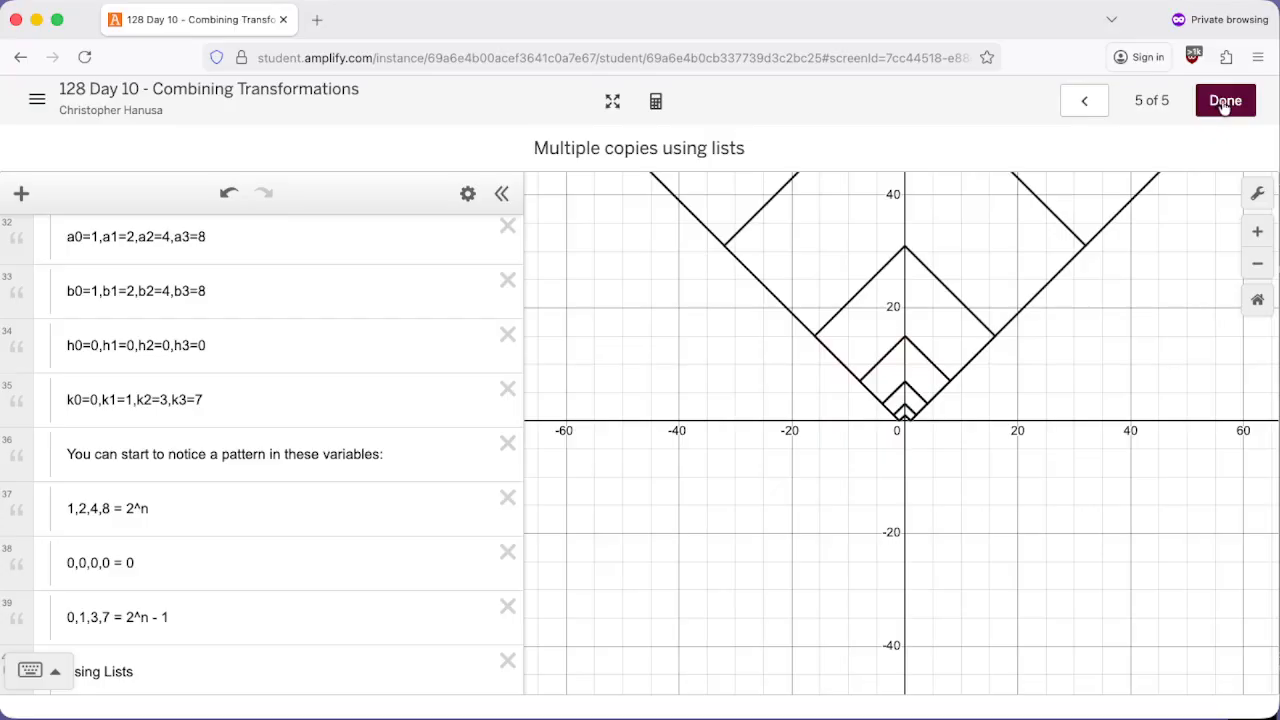
left_click(1224, 104)
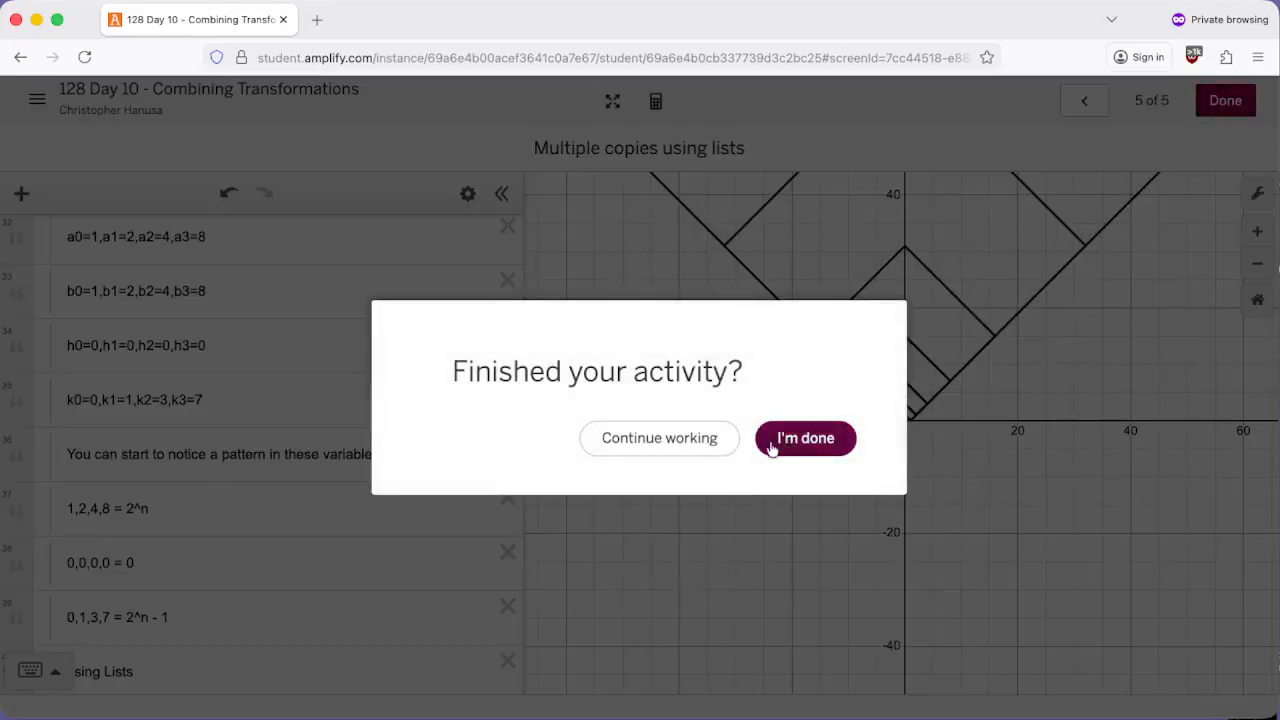